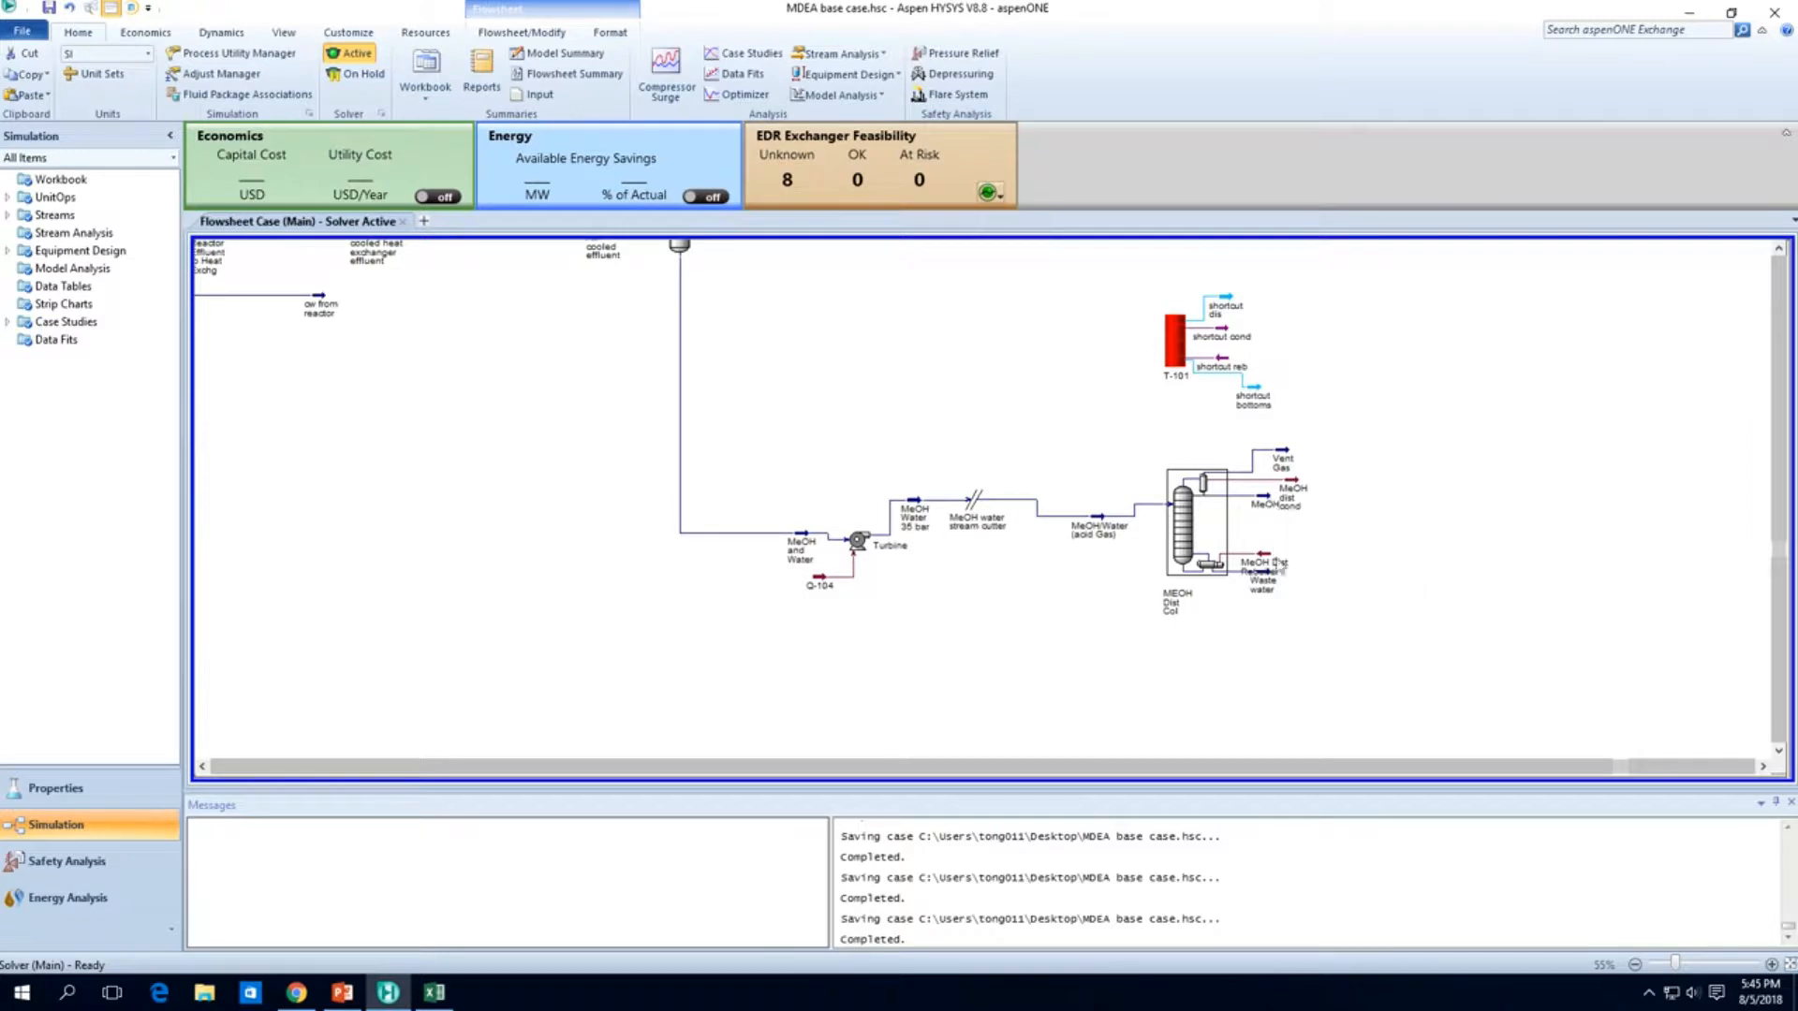
Step: Examine the composition of the MeOH product stream leaving the MEOH Dist Col column
scroll(1271, 506, "up", 5)
double_click(1087, 412)
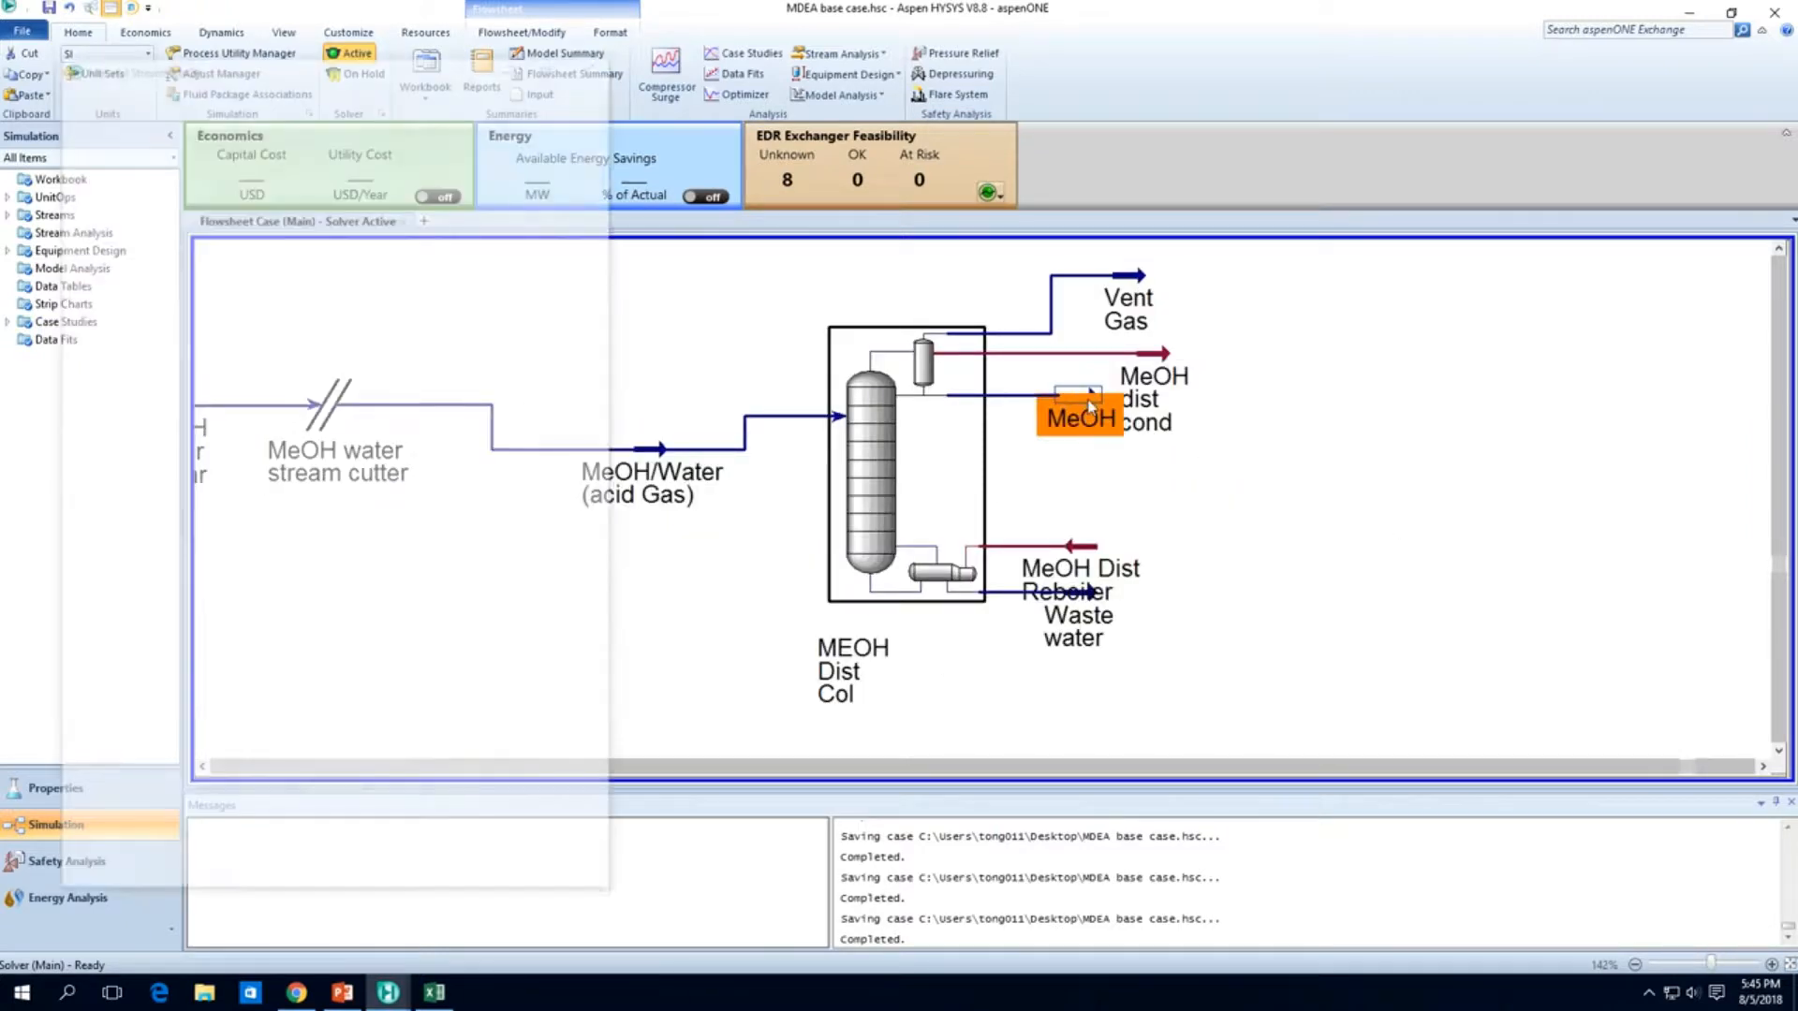
left_click(118, 168)
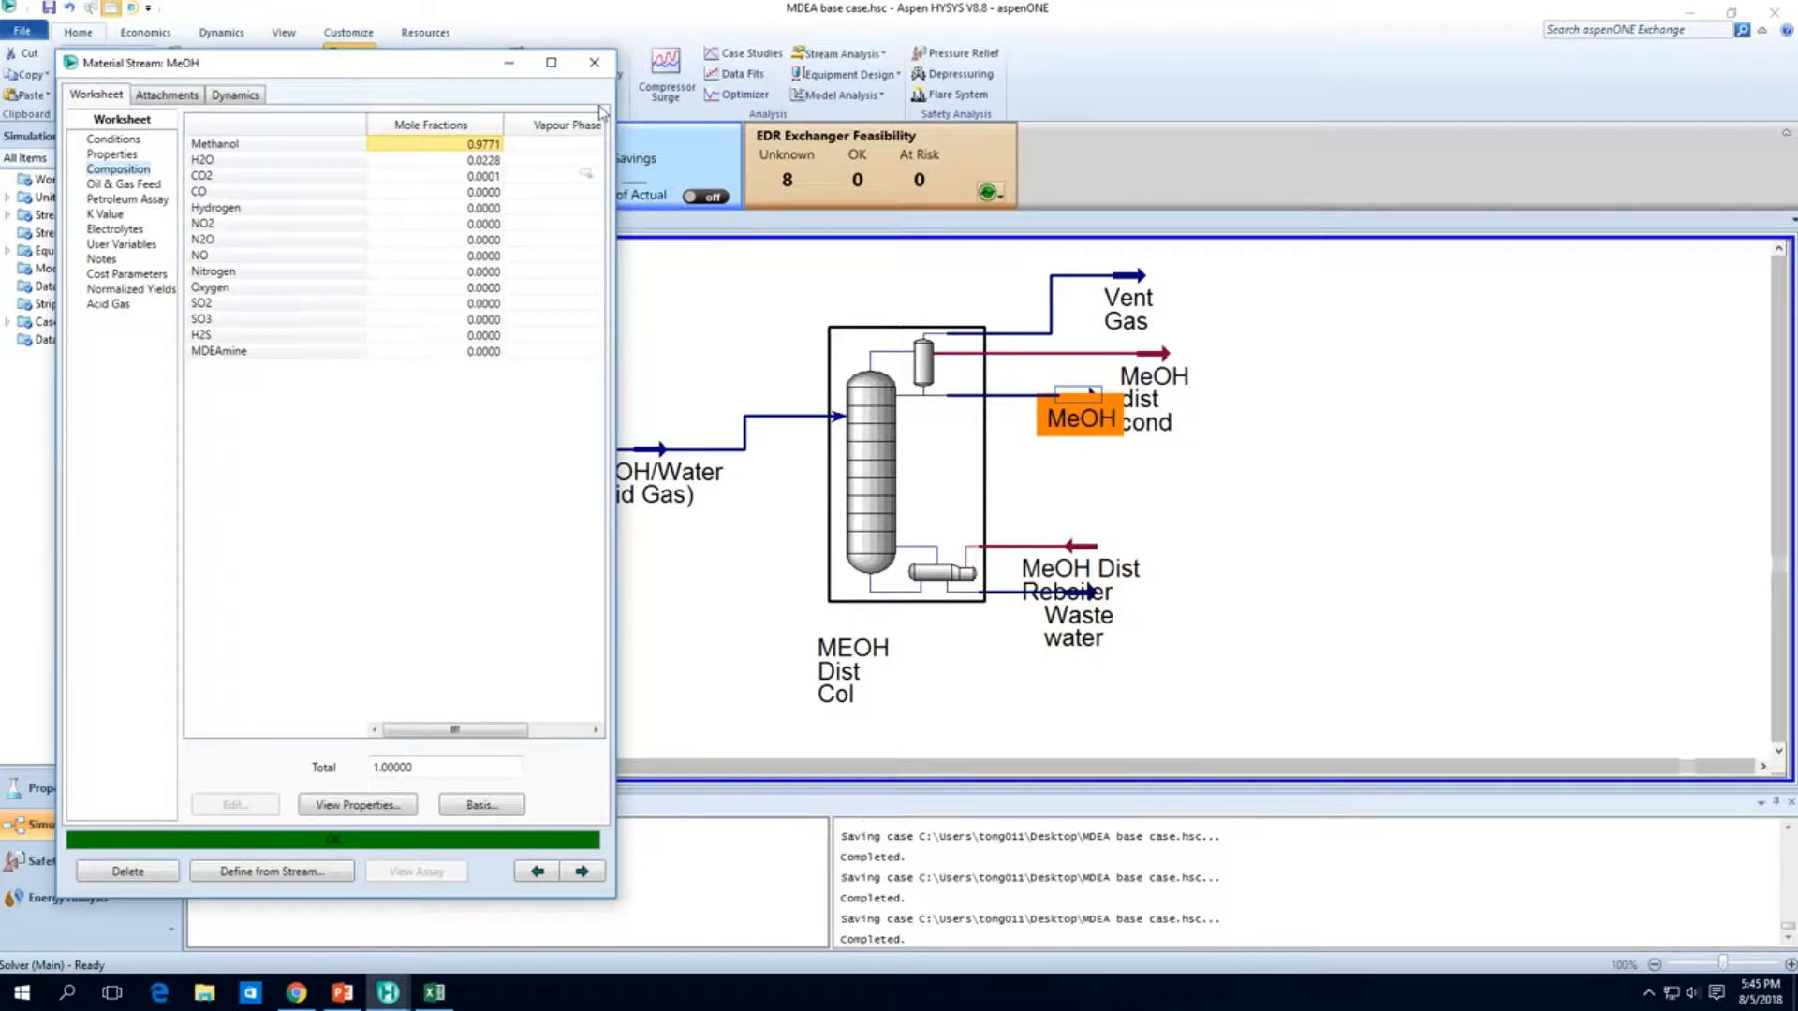
left_click(1157, 421)
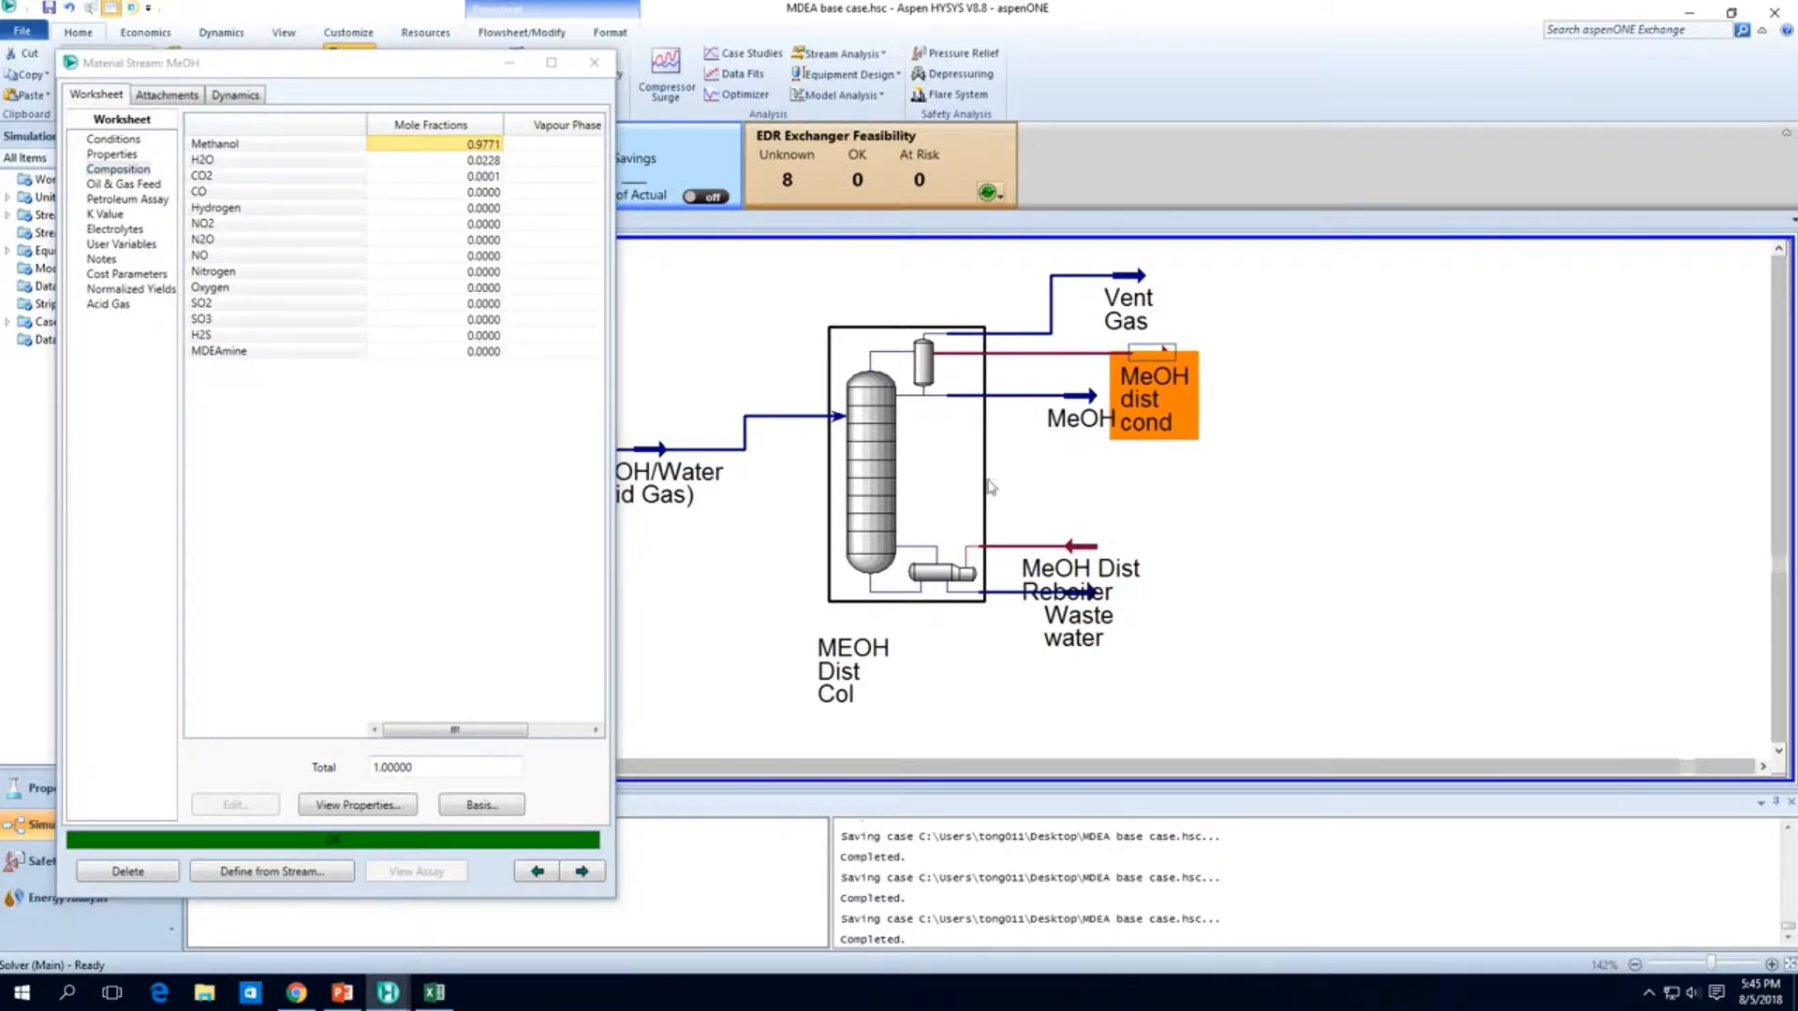
left_click(939, 492)
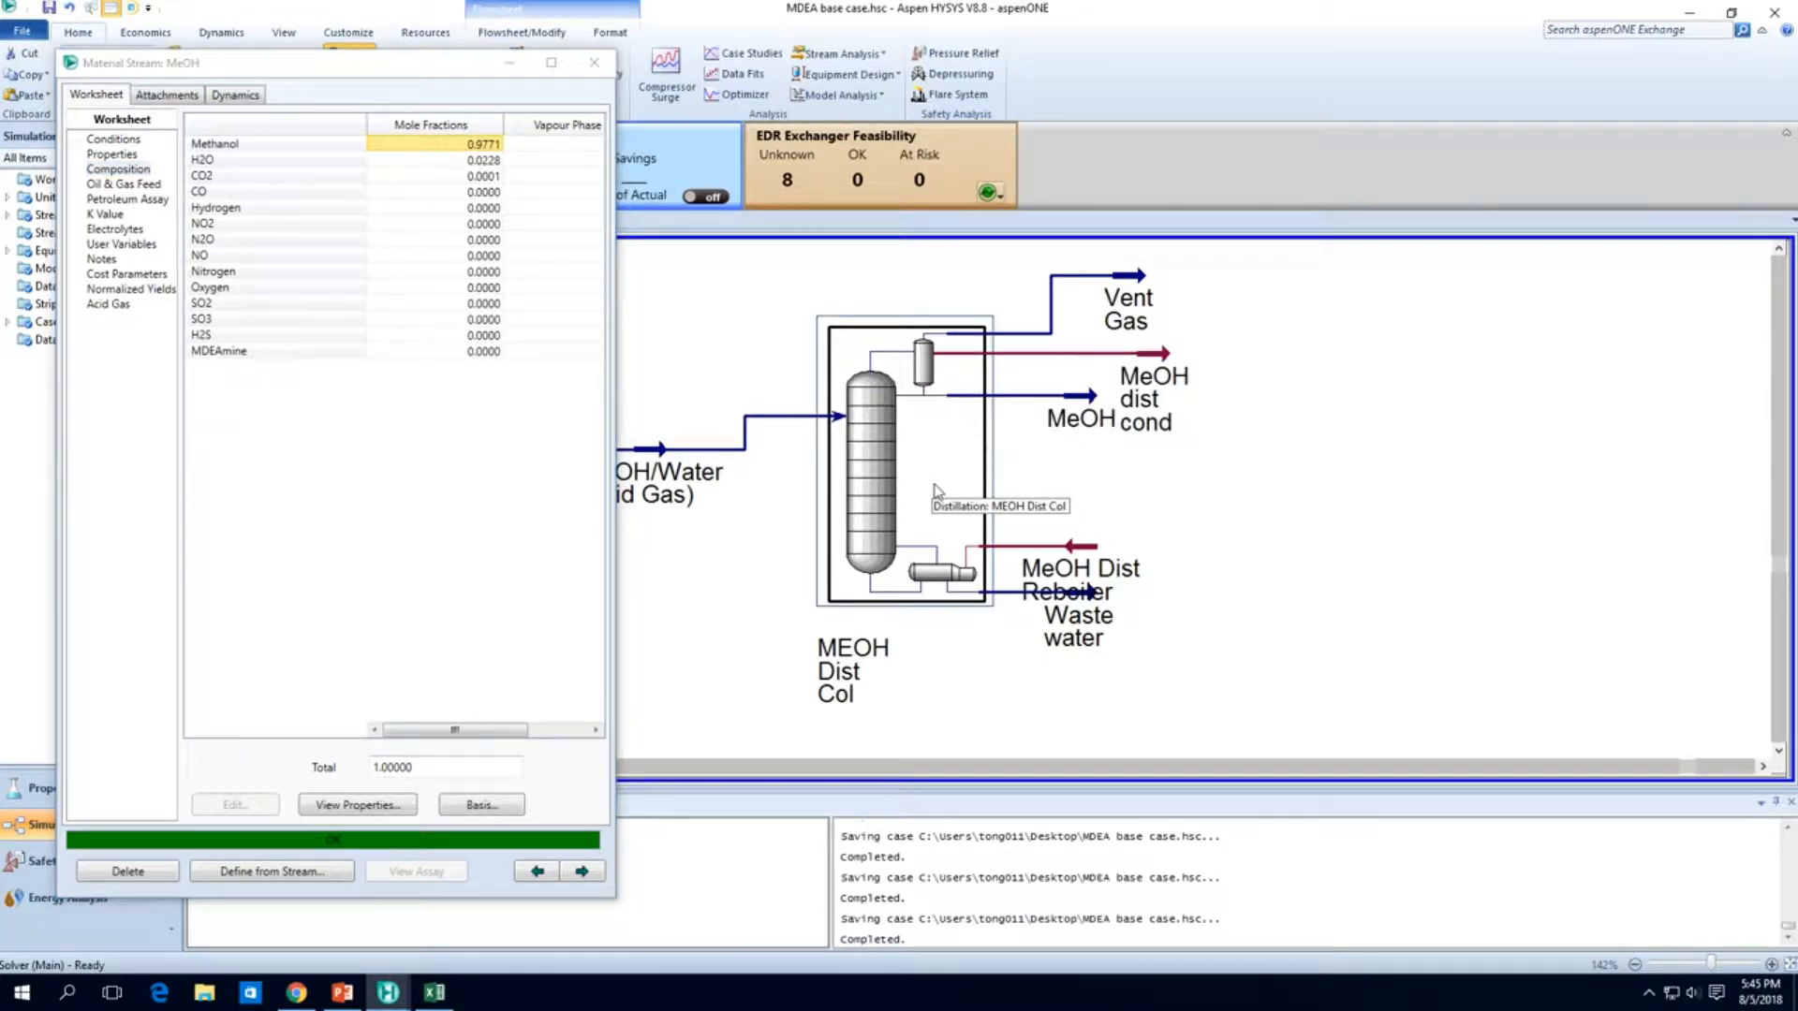
Step: Move the MeOH/Water (acid Gas) stream into line with the distillation column's inlet and close the MeOH stream window
left_click_drag(658, 453, 664, 419)
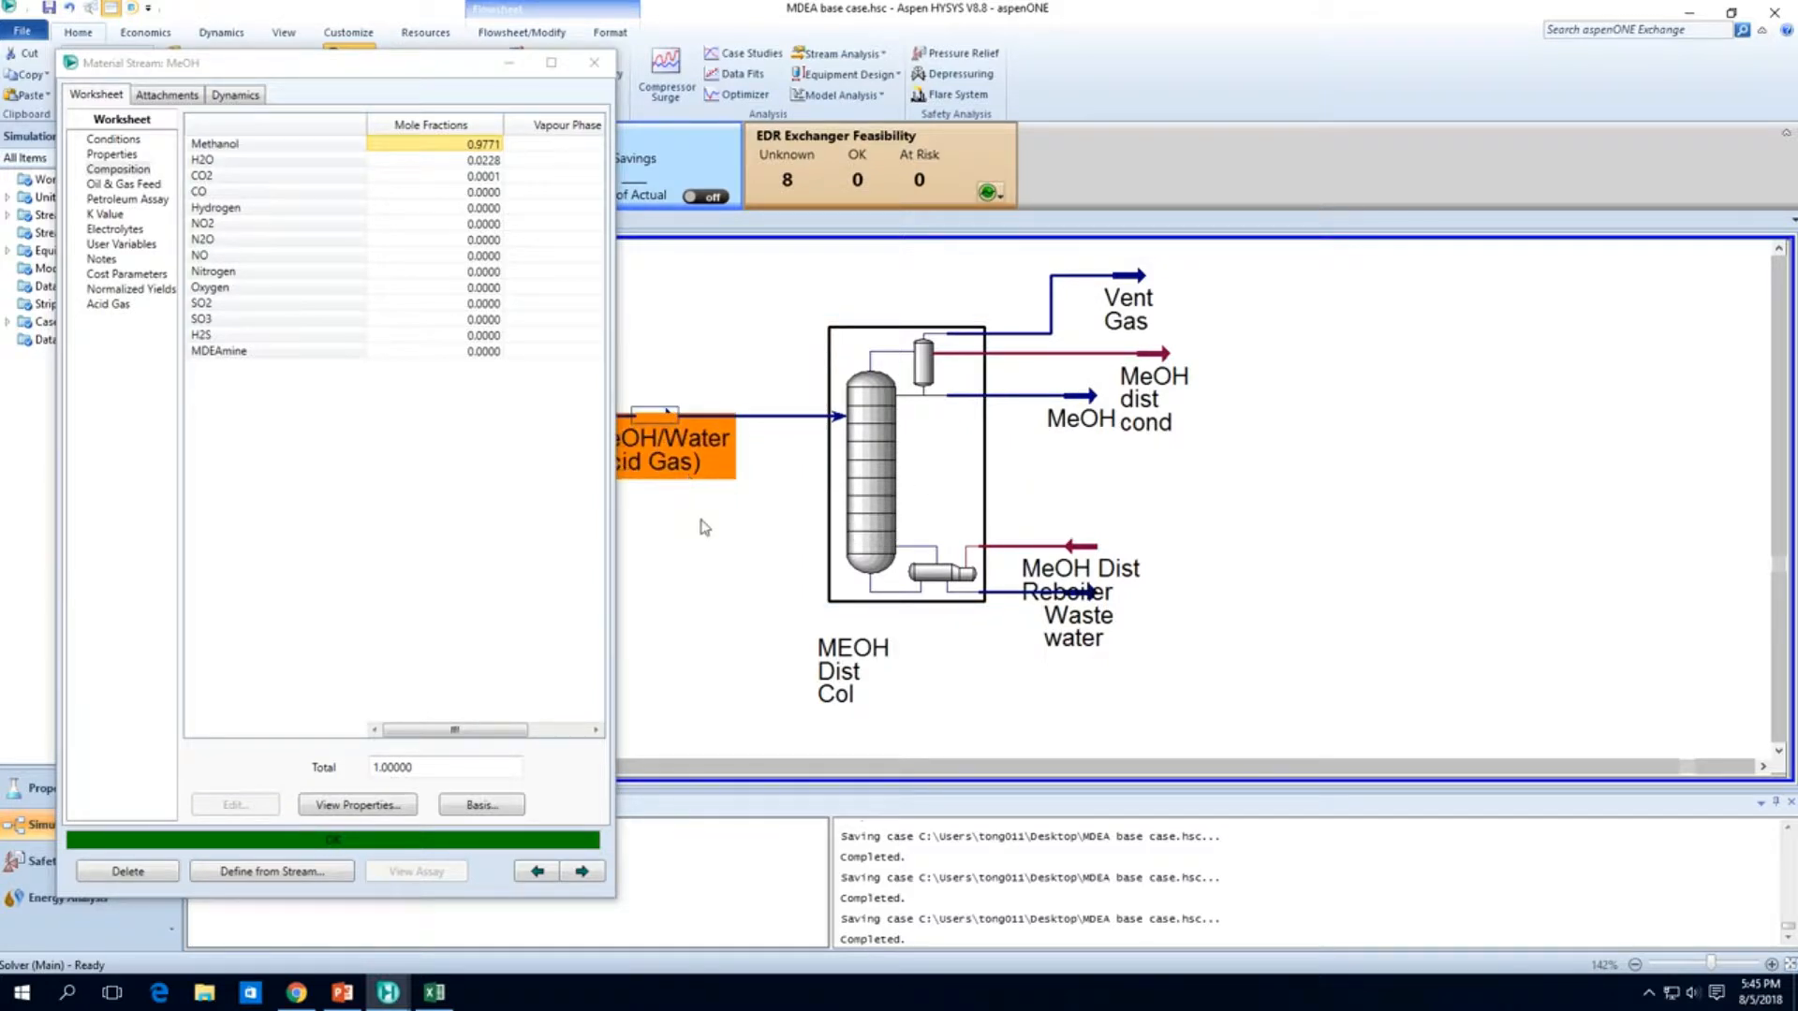
left_click(702, 520)
left_click(594, 62)
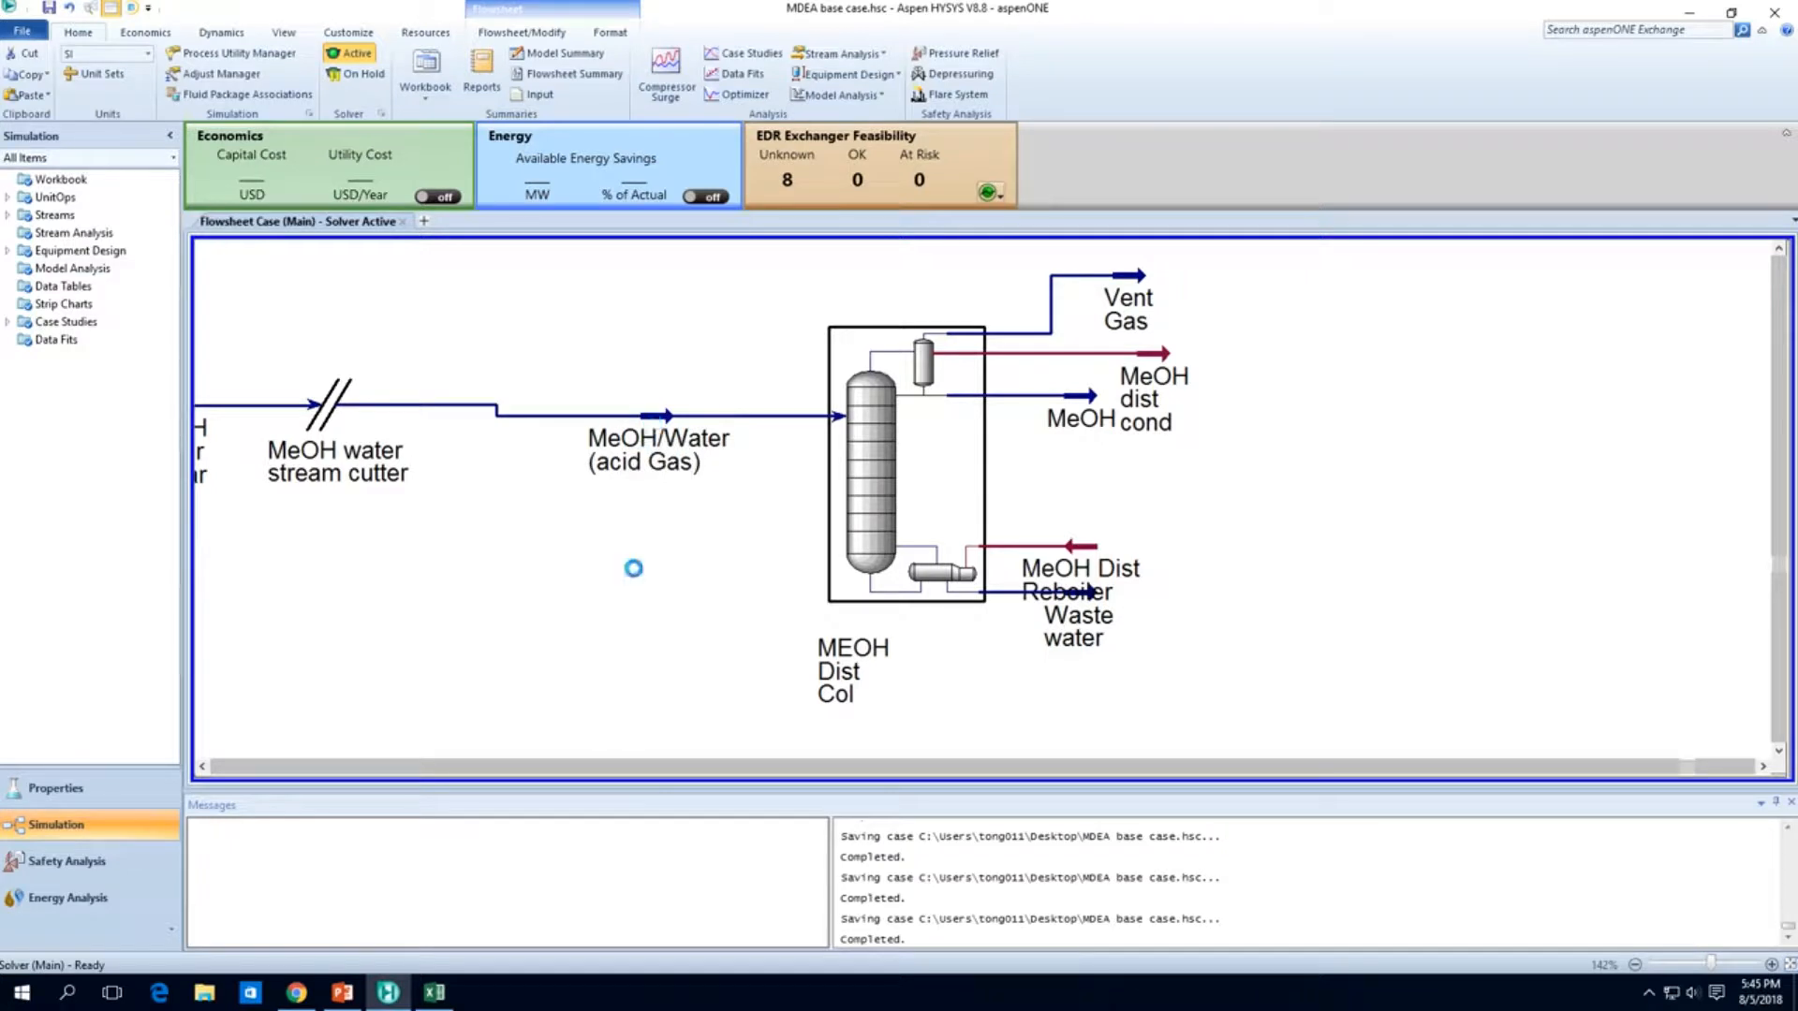
Step: Look over the flowsheet from the methanol distillation section back to the reactors and hydrogen feed, and return to the column
scroll(634, 573, "down", 4)
key("Left")
key("Left")
key("Left")
key("Left")
key("Left")
key("Left")
key("Left")
key("Left")
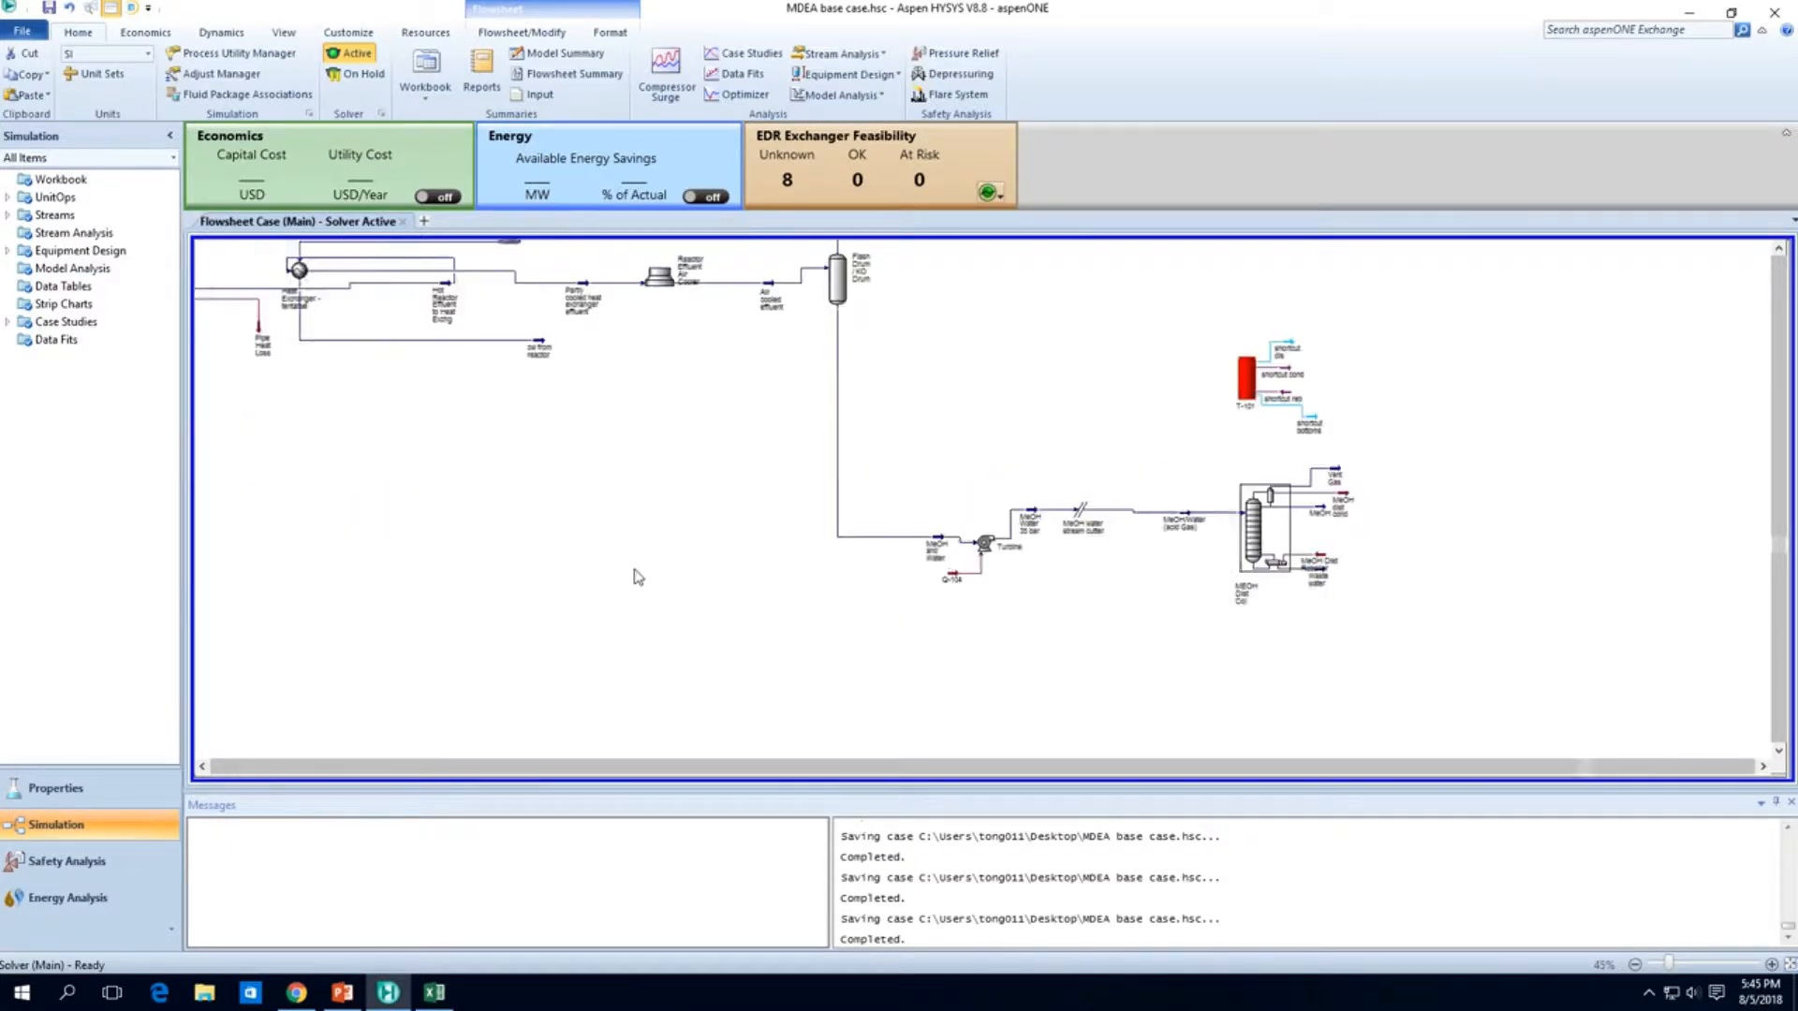
key("Left")
key("Left")
key("Left")
key("Left")
key("Left")
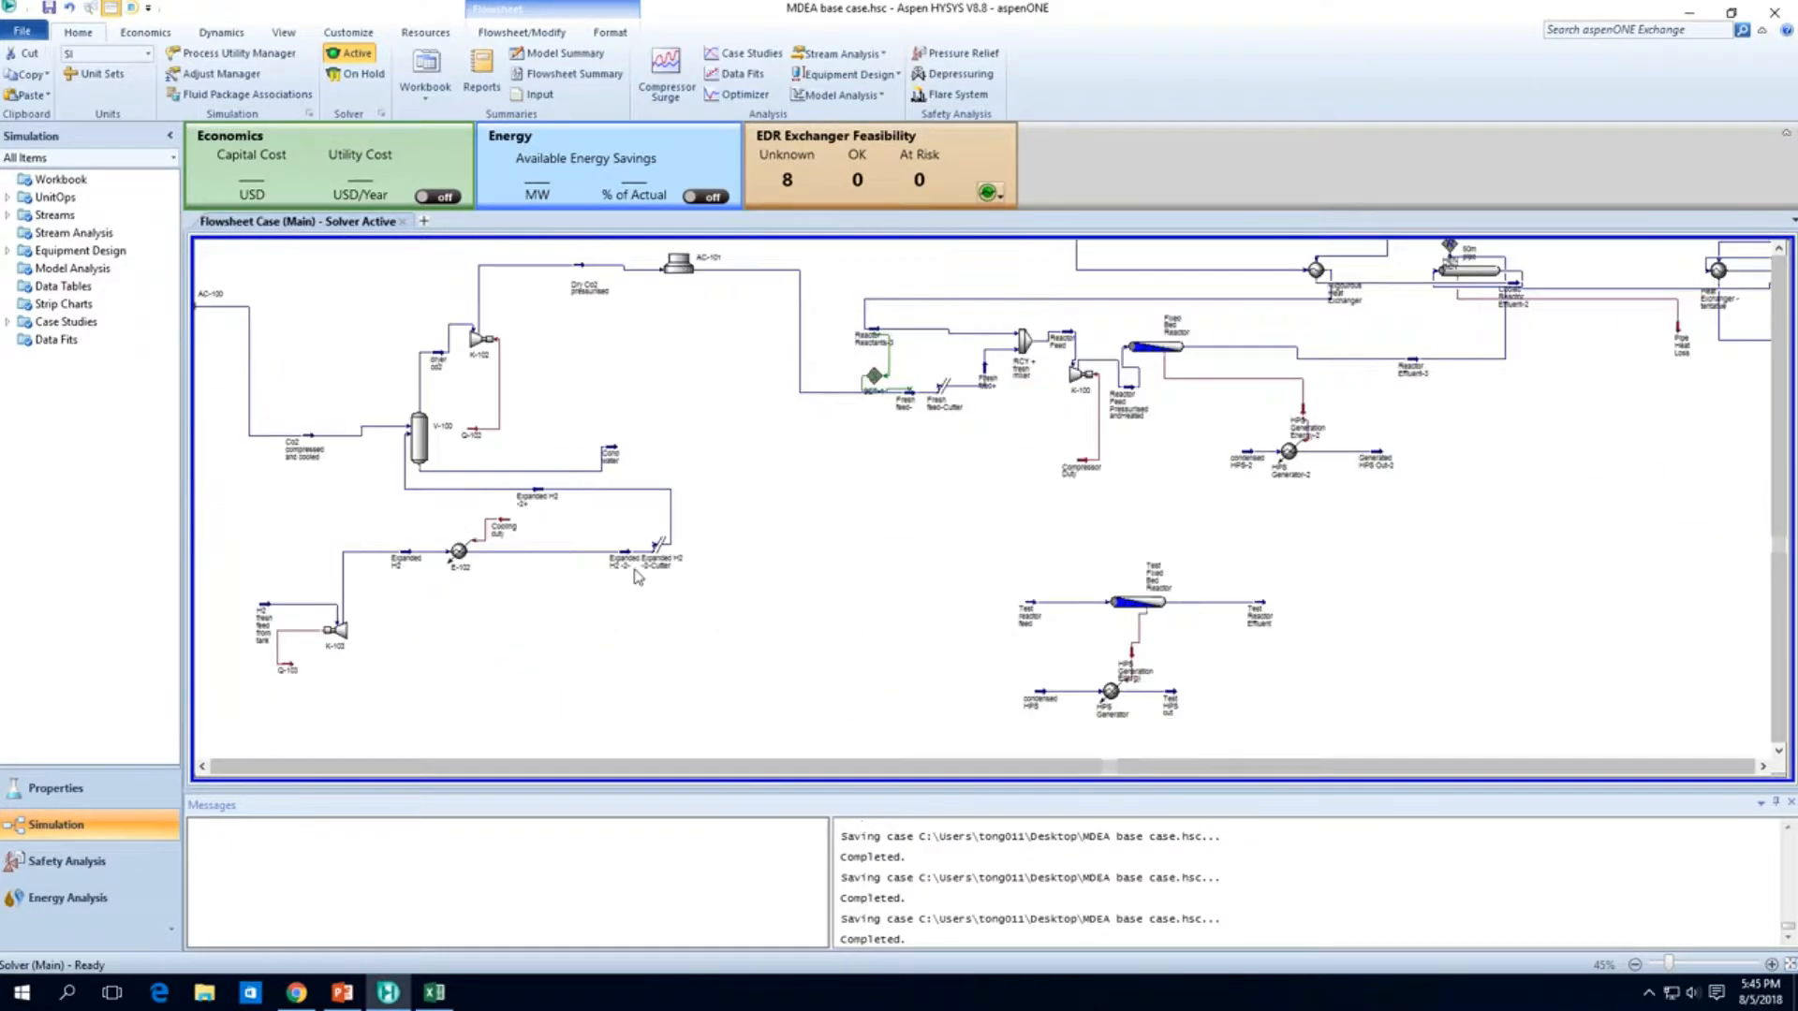
key("Right")
key("Right")
key("Right")
key("Right")
key("Right")
key("Right")
key("Right")
key("Right")
key("Right")
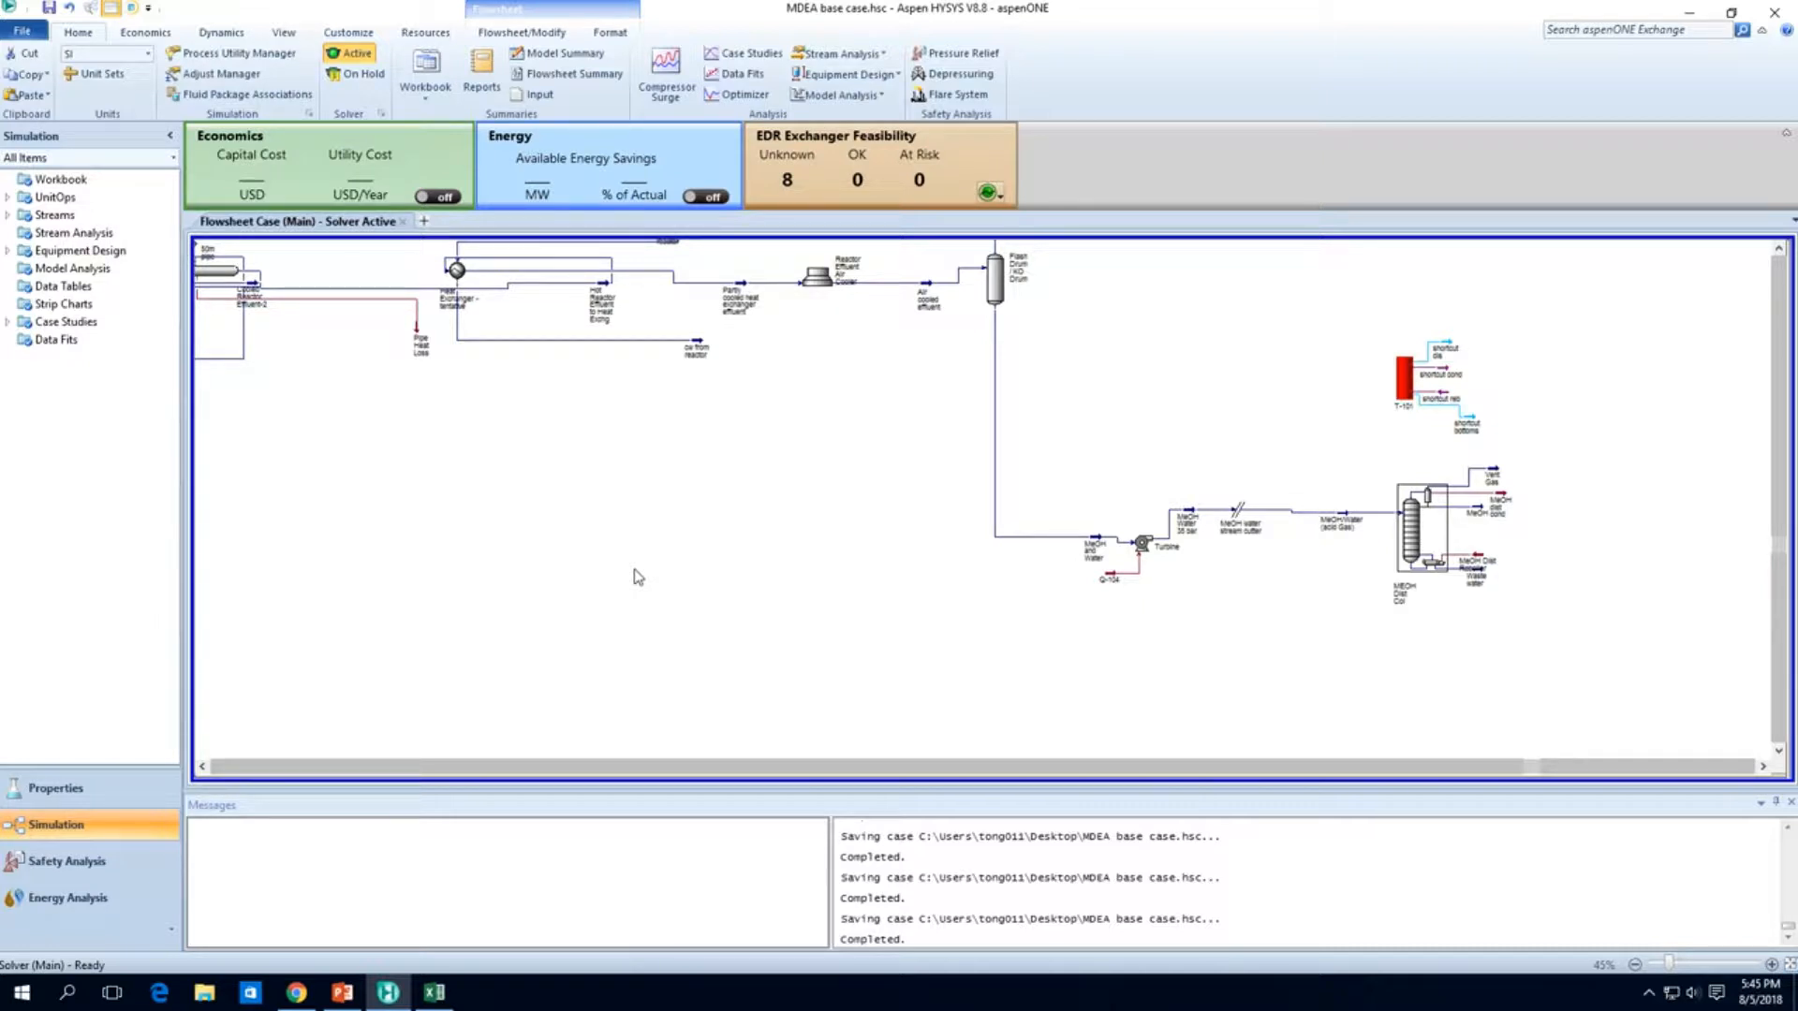
Step: Review the flowsheet from the MDEA absorber and stripper section to the distillation column, and inspect the MEOH Dist Col connections
scroll(637, 576, "left", 15)
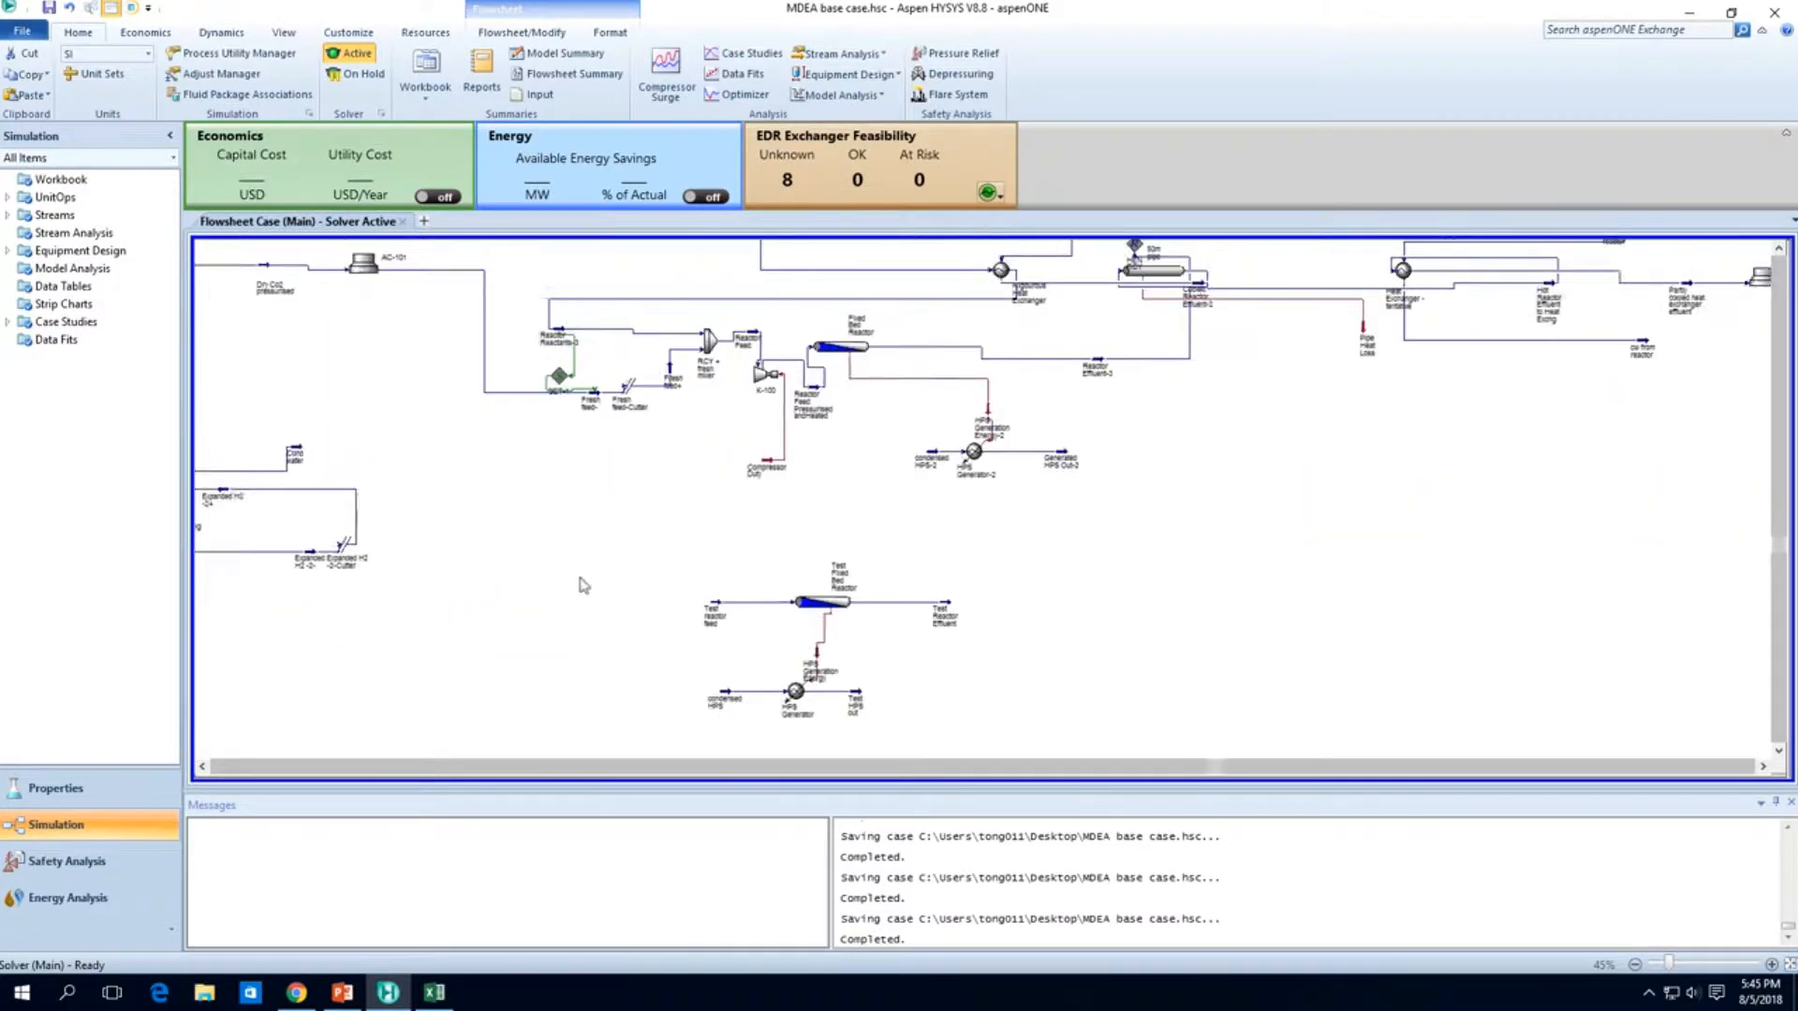
scroll(516, 468, "left", 3)
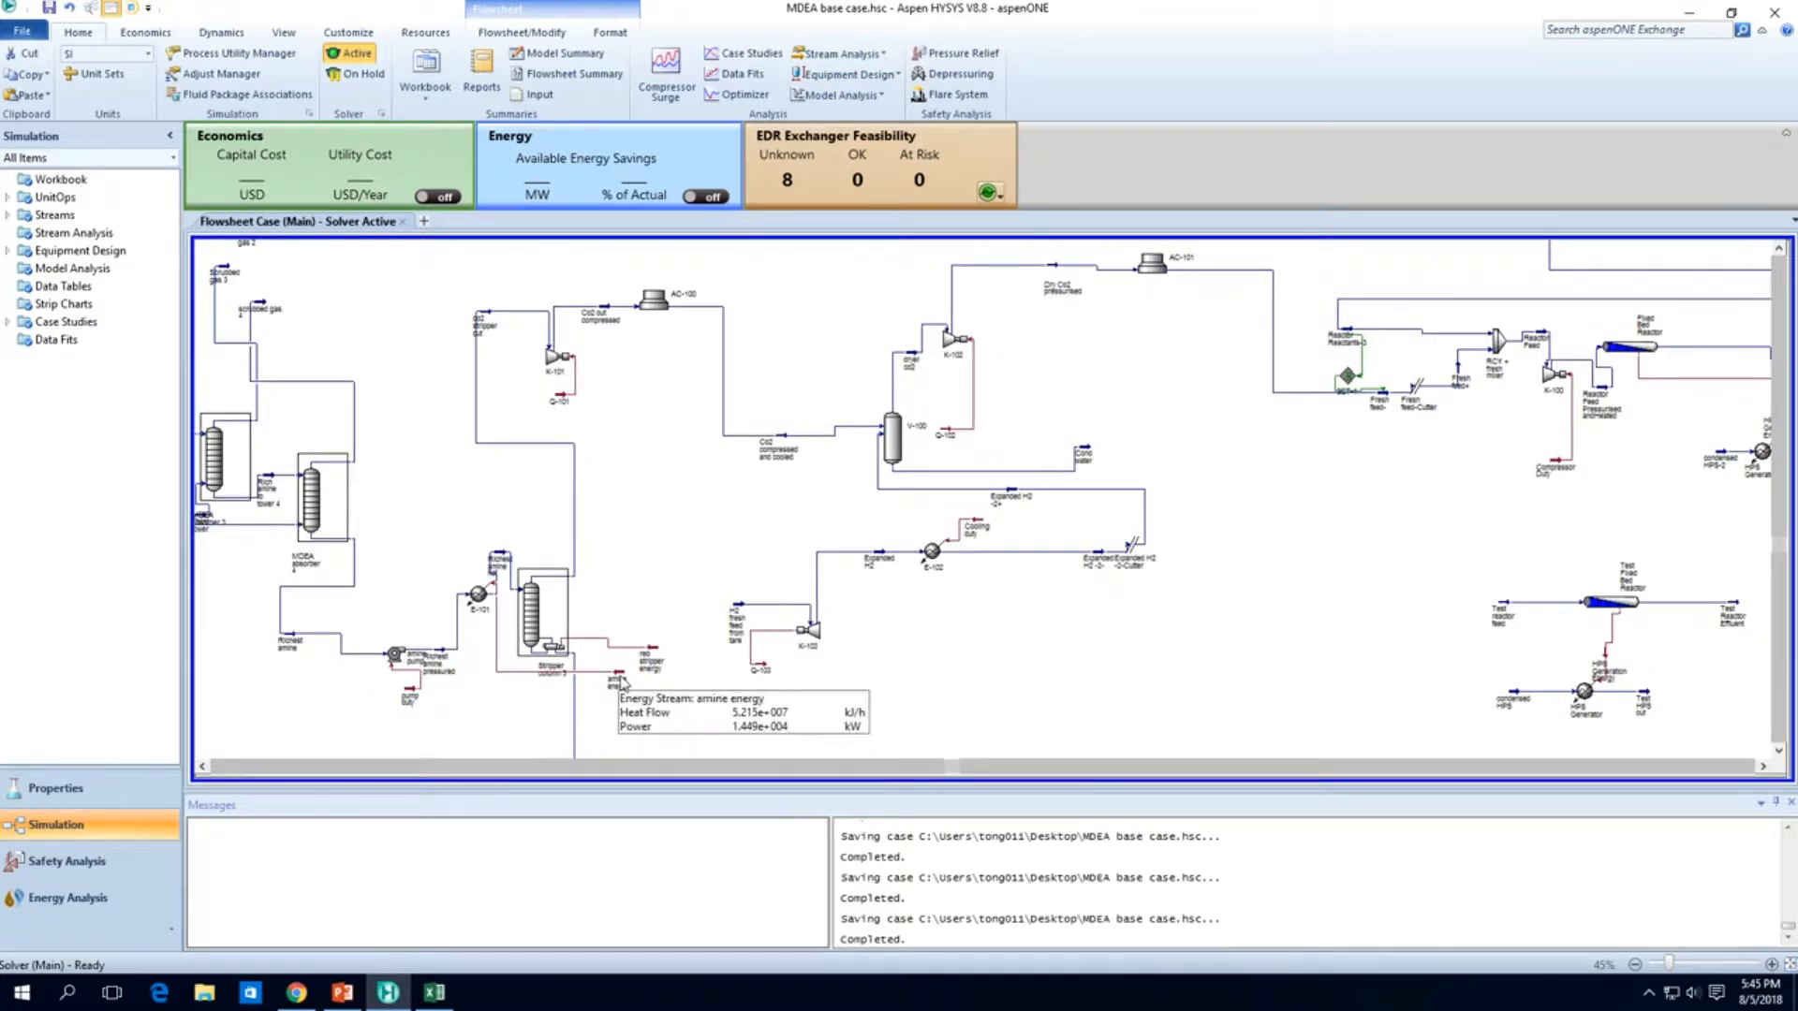
scroll(658, 697, "right", 7)
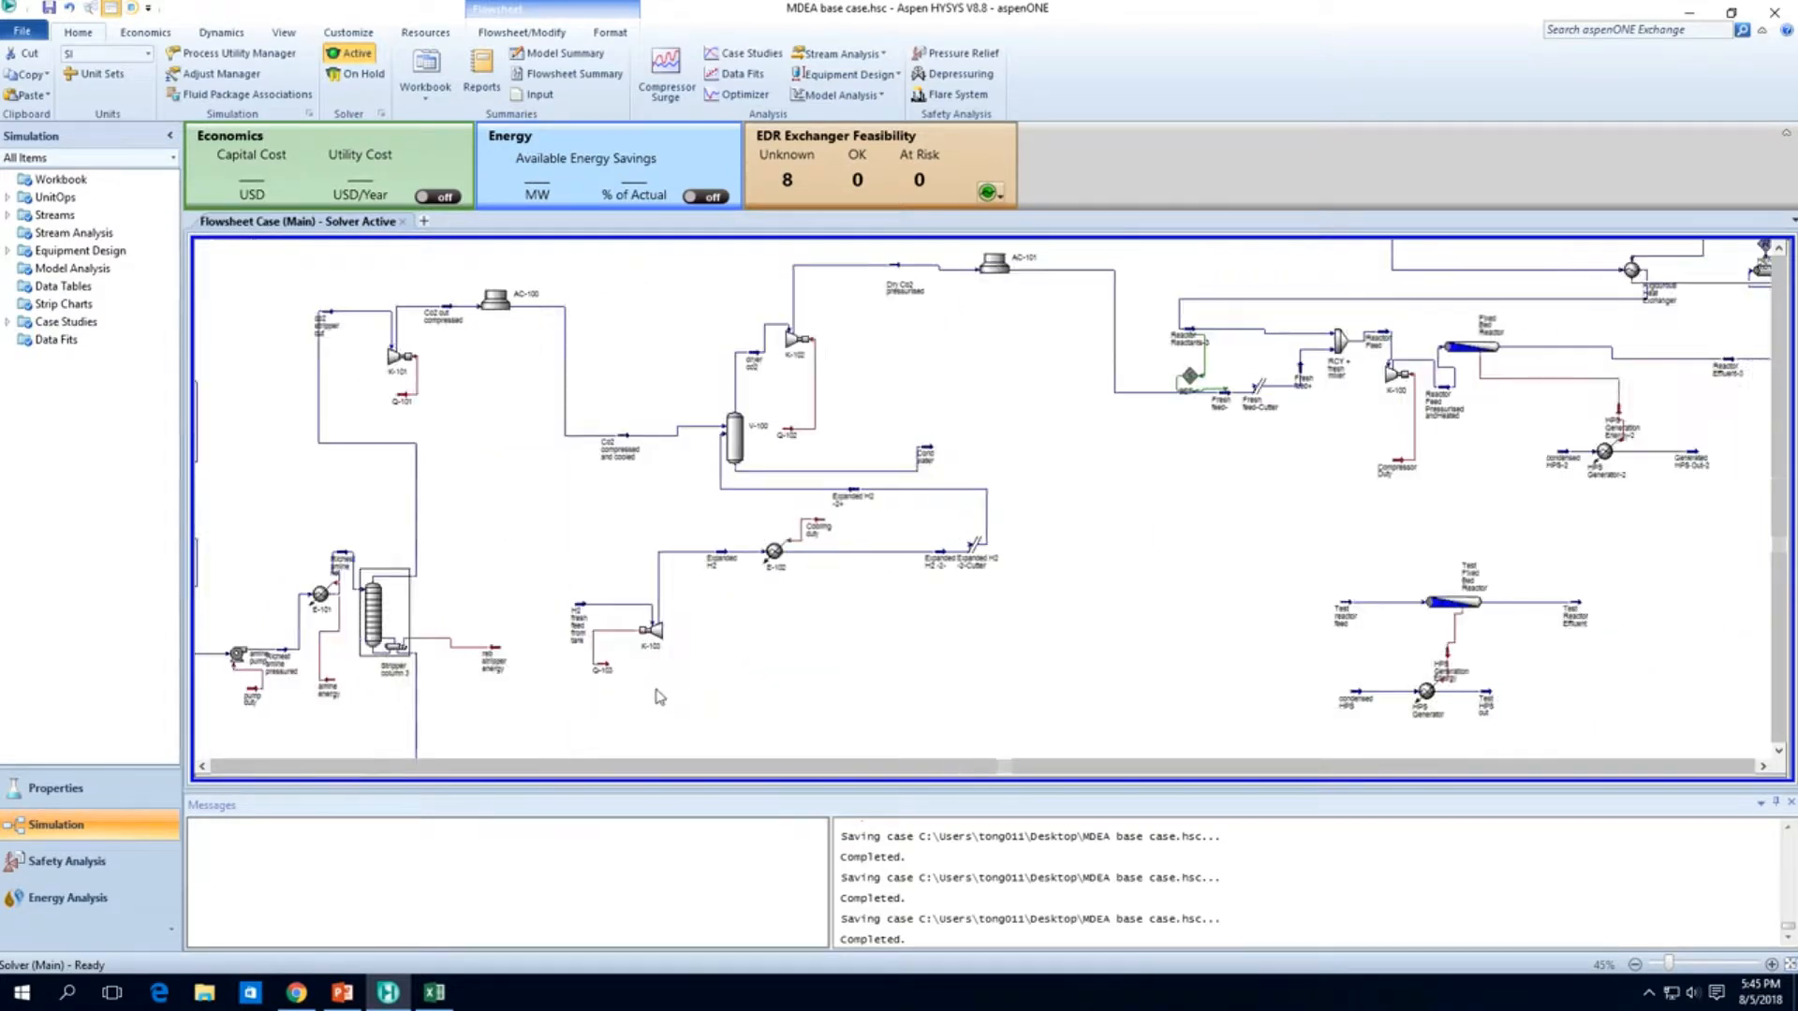
scroll(658, 696, "right", 15)
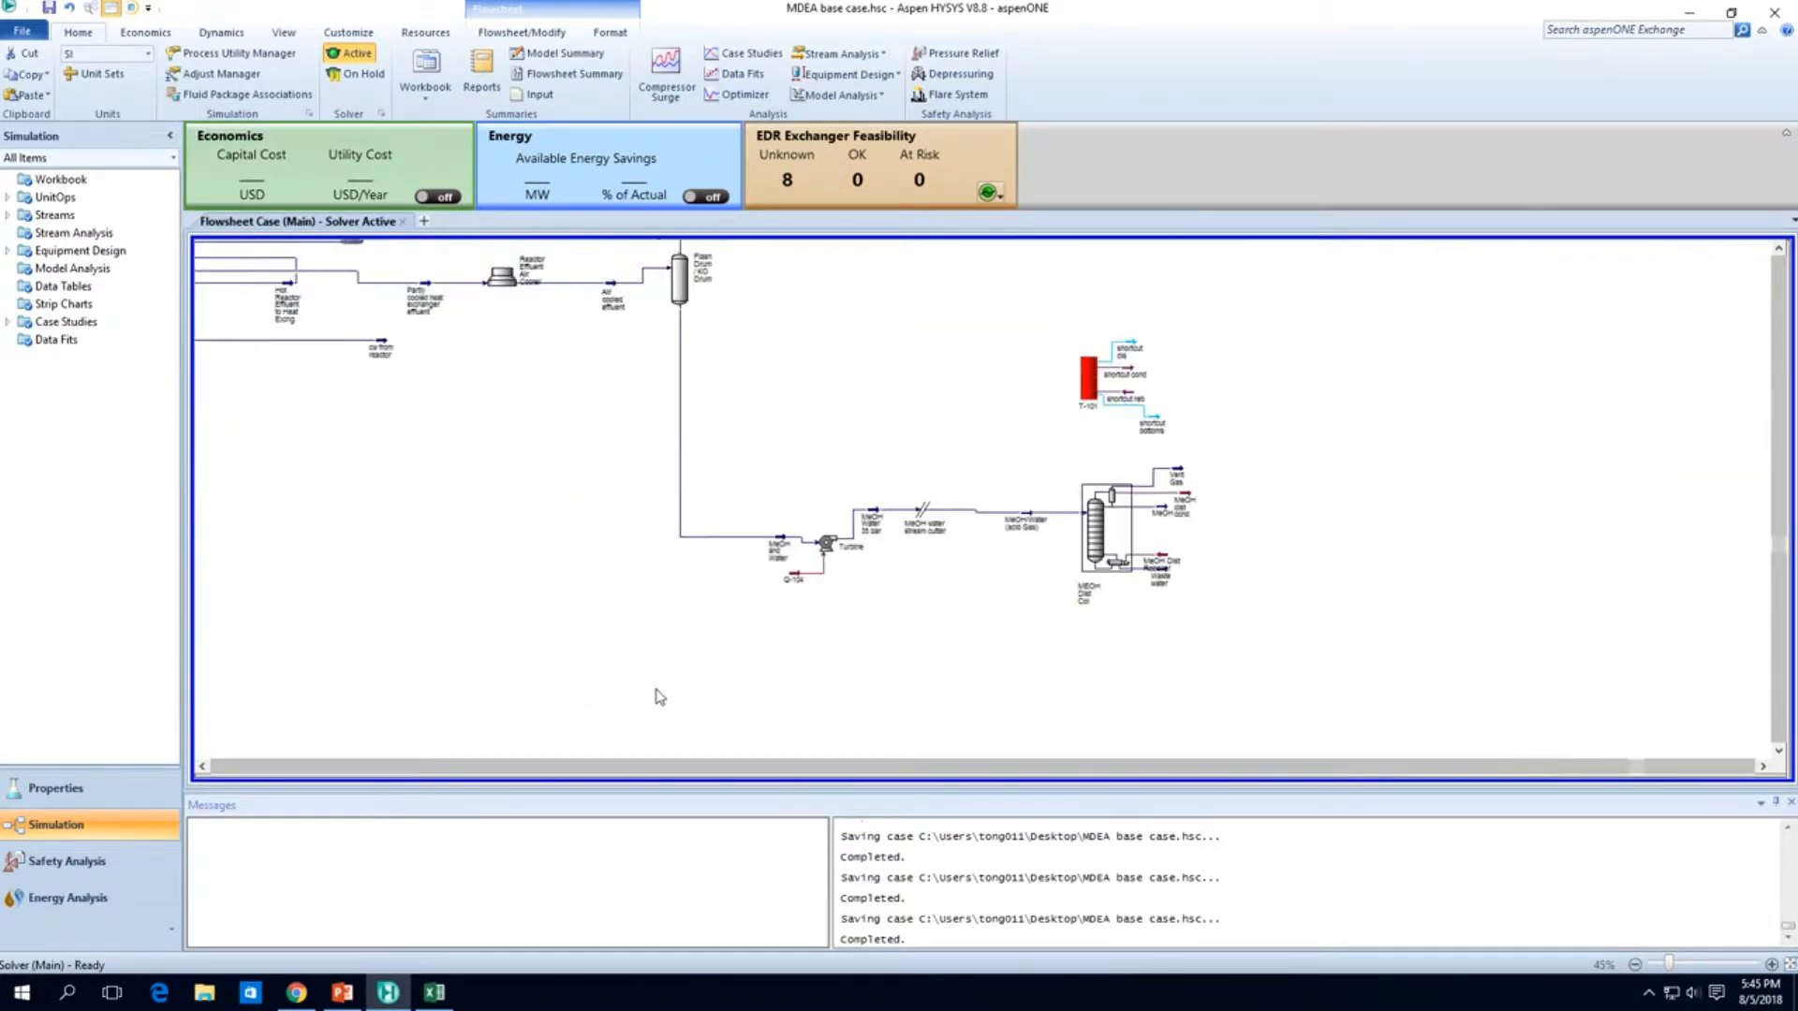
scroll(1026, 477, "right", 2)
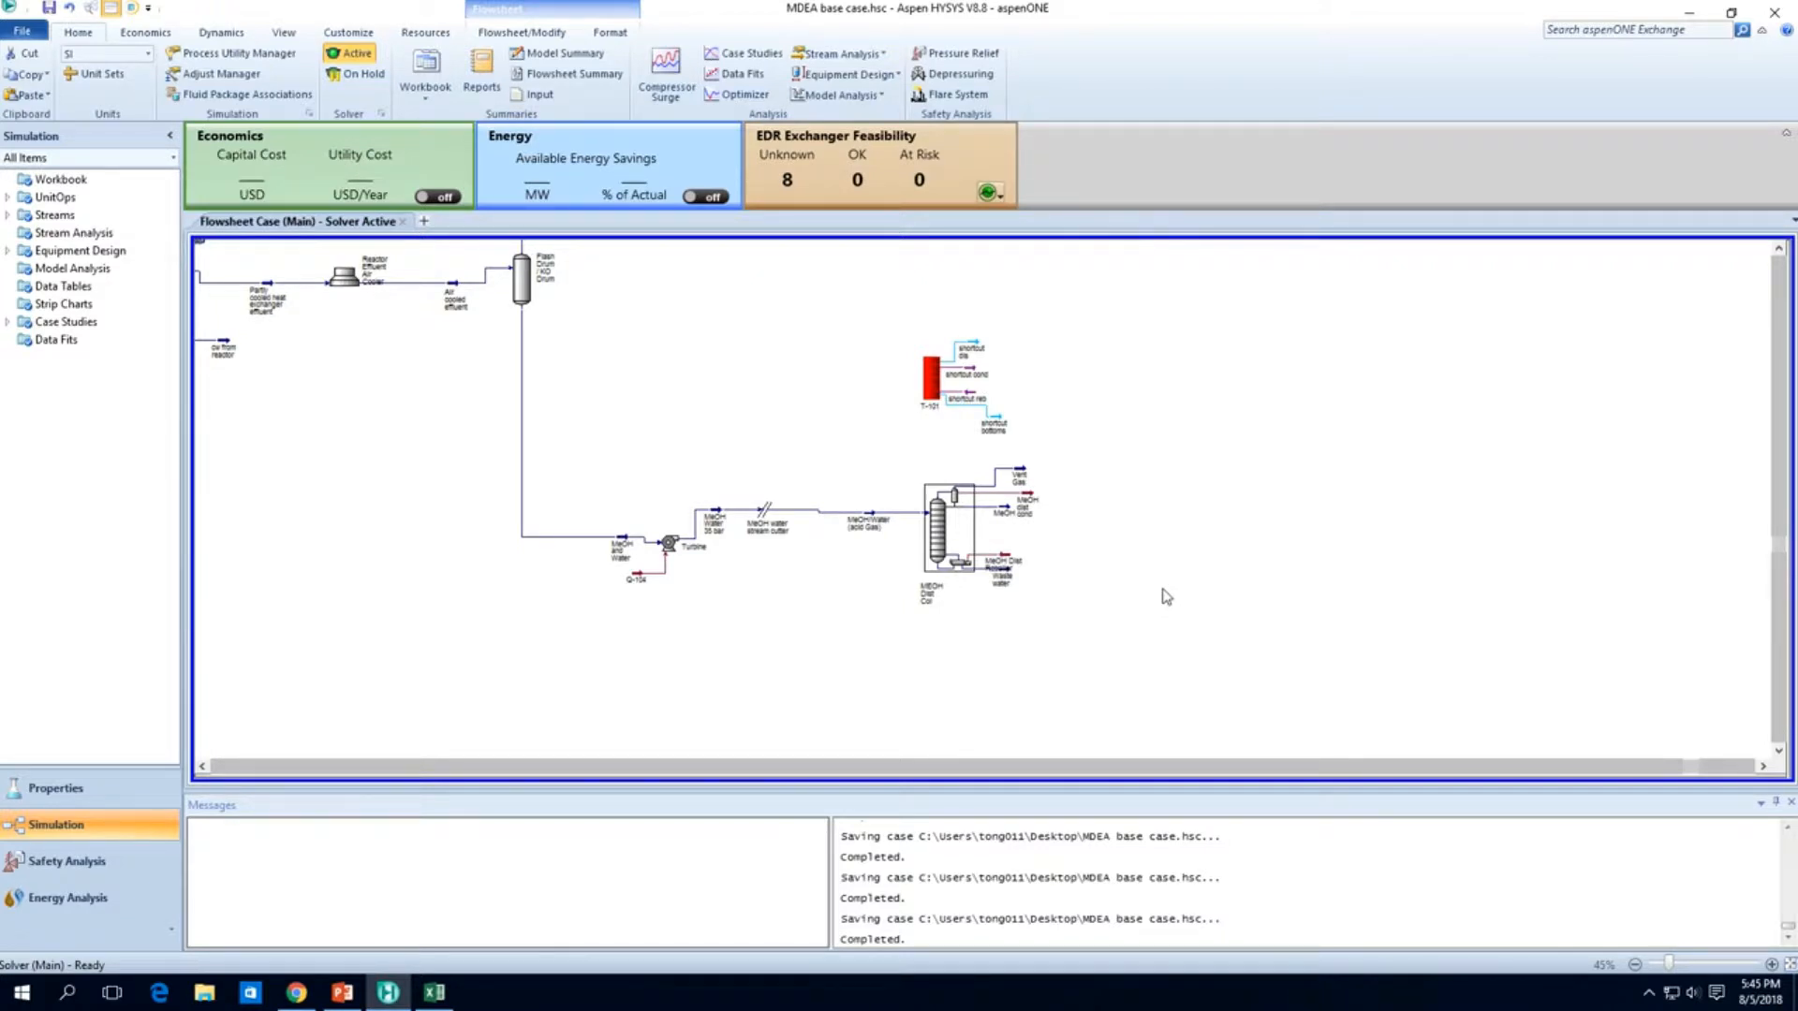
double_click(951, 542)
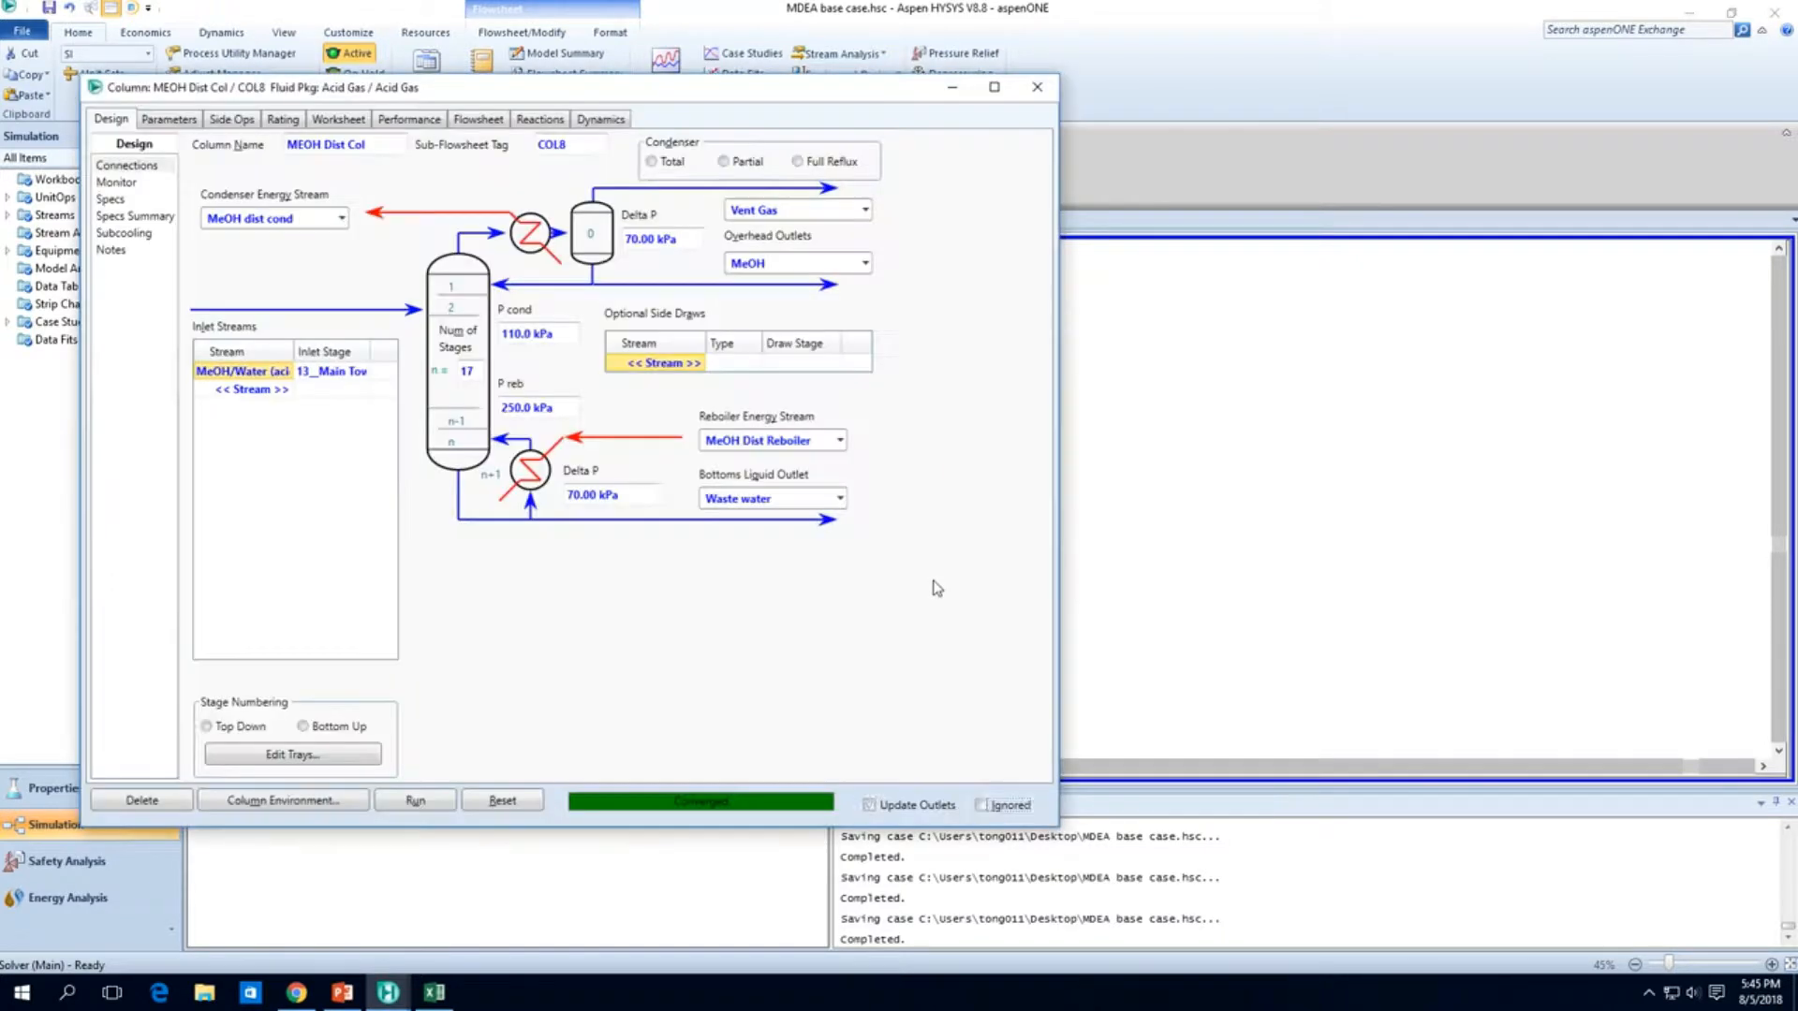
left_click(1036, 86)
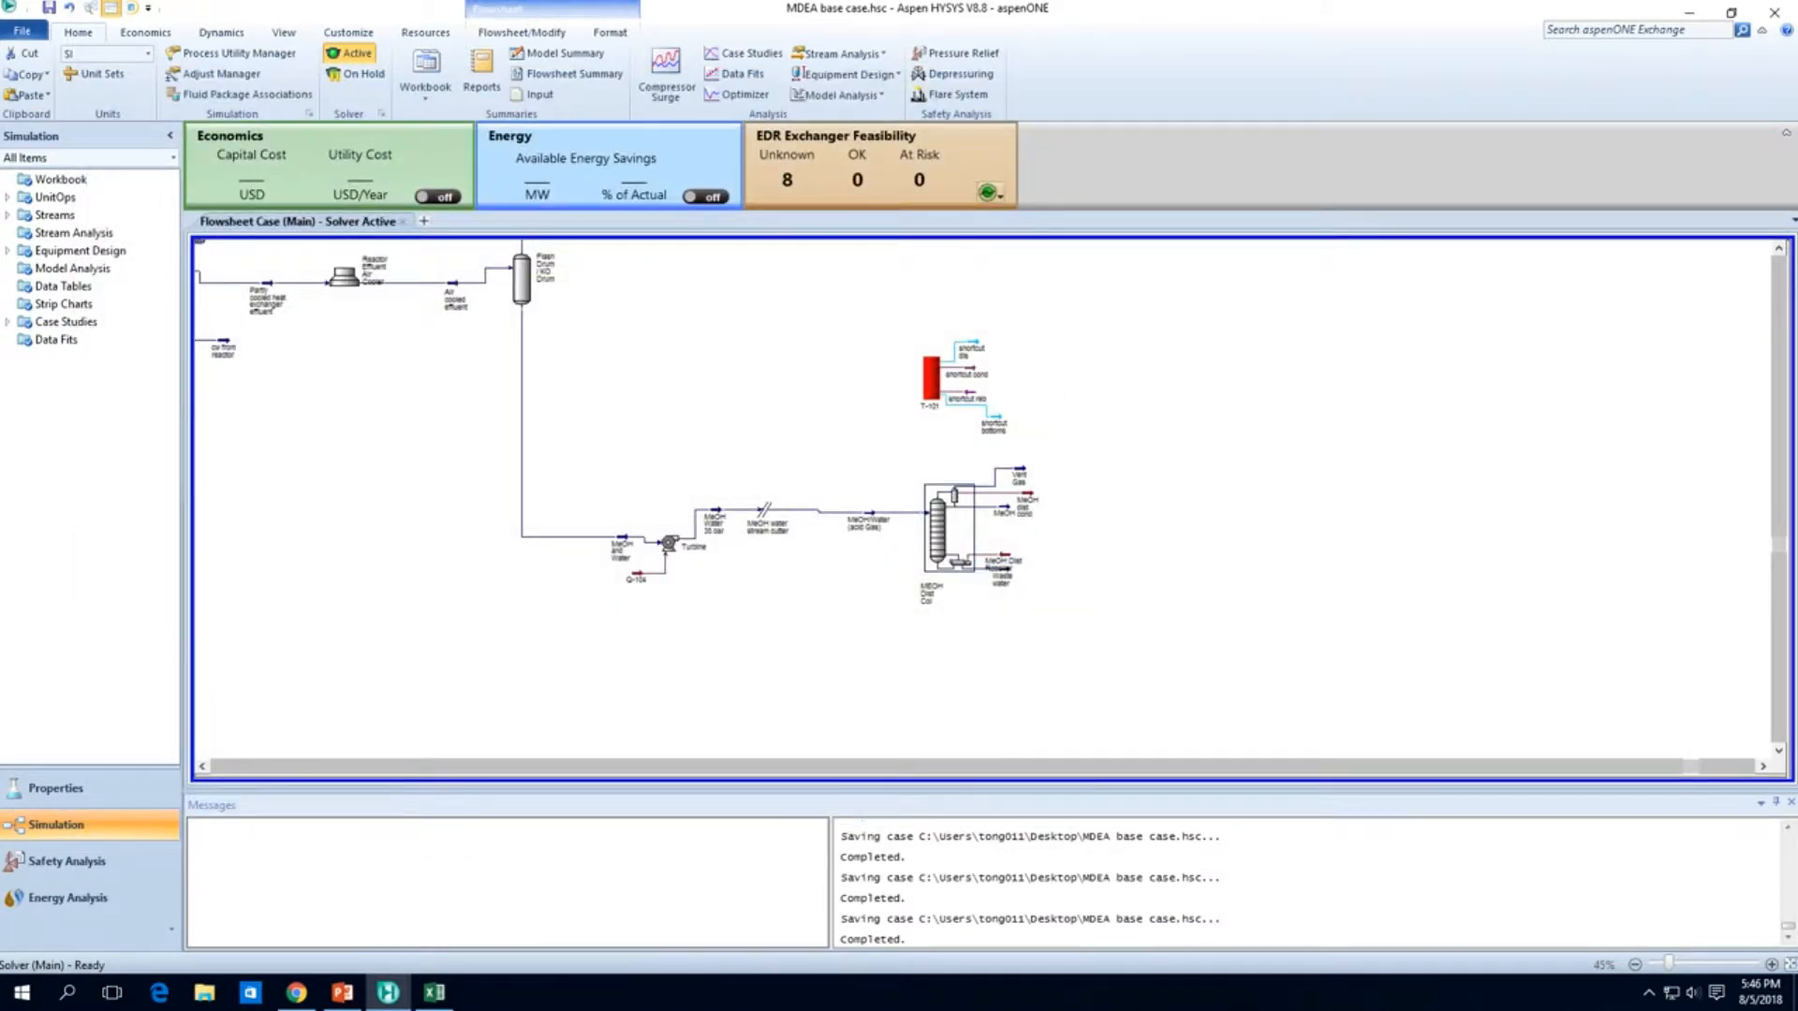
Step: Move the MeOH product stream farther away from the distillation column and check its composition
mouse_move(994, 574)
left_click_drag(1016, 512, 1128, 513)
double_click(1128, 513)
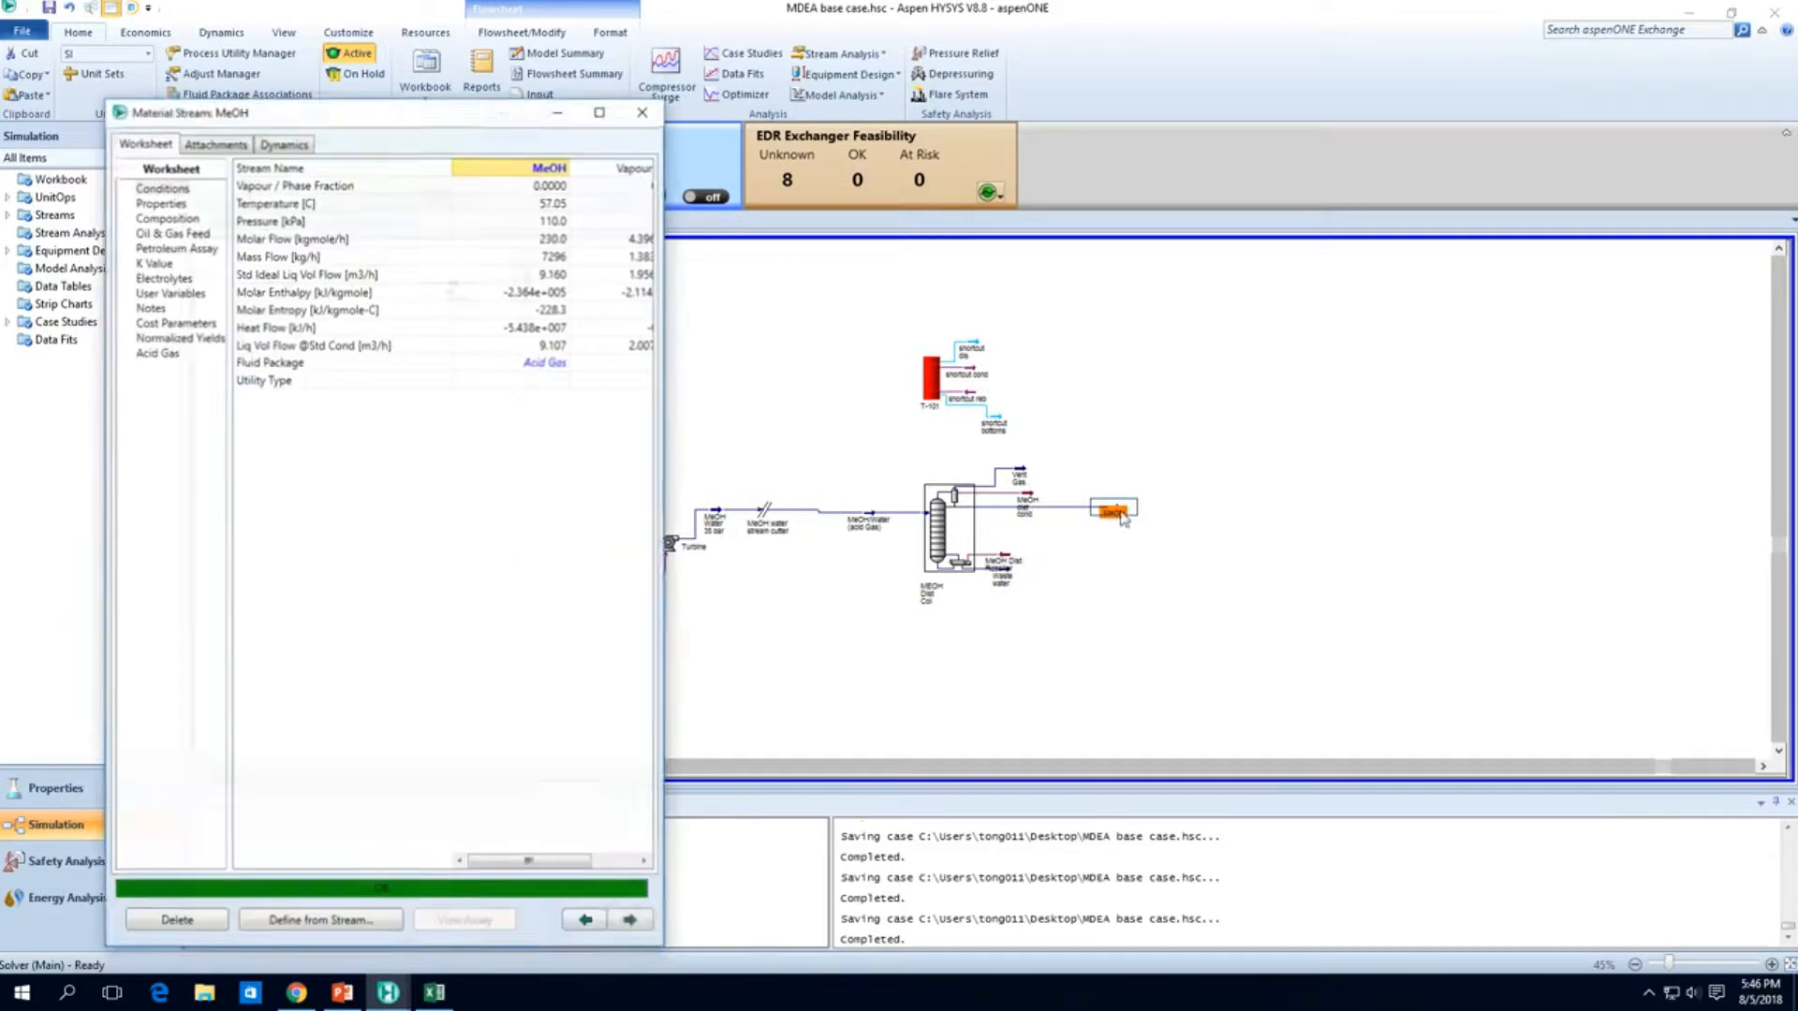
left_click(169, 219)
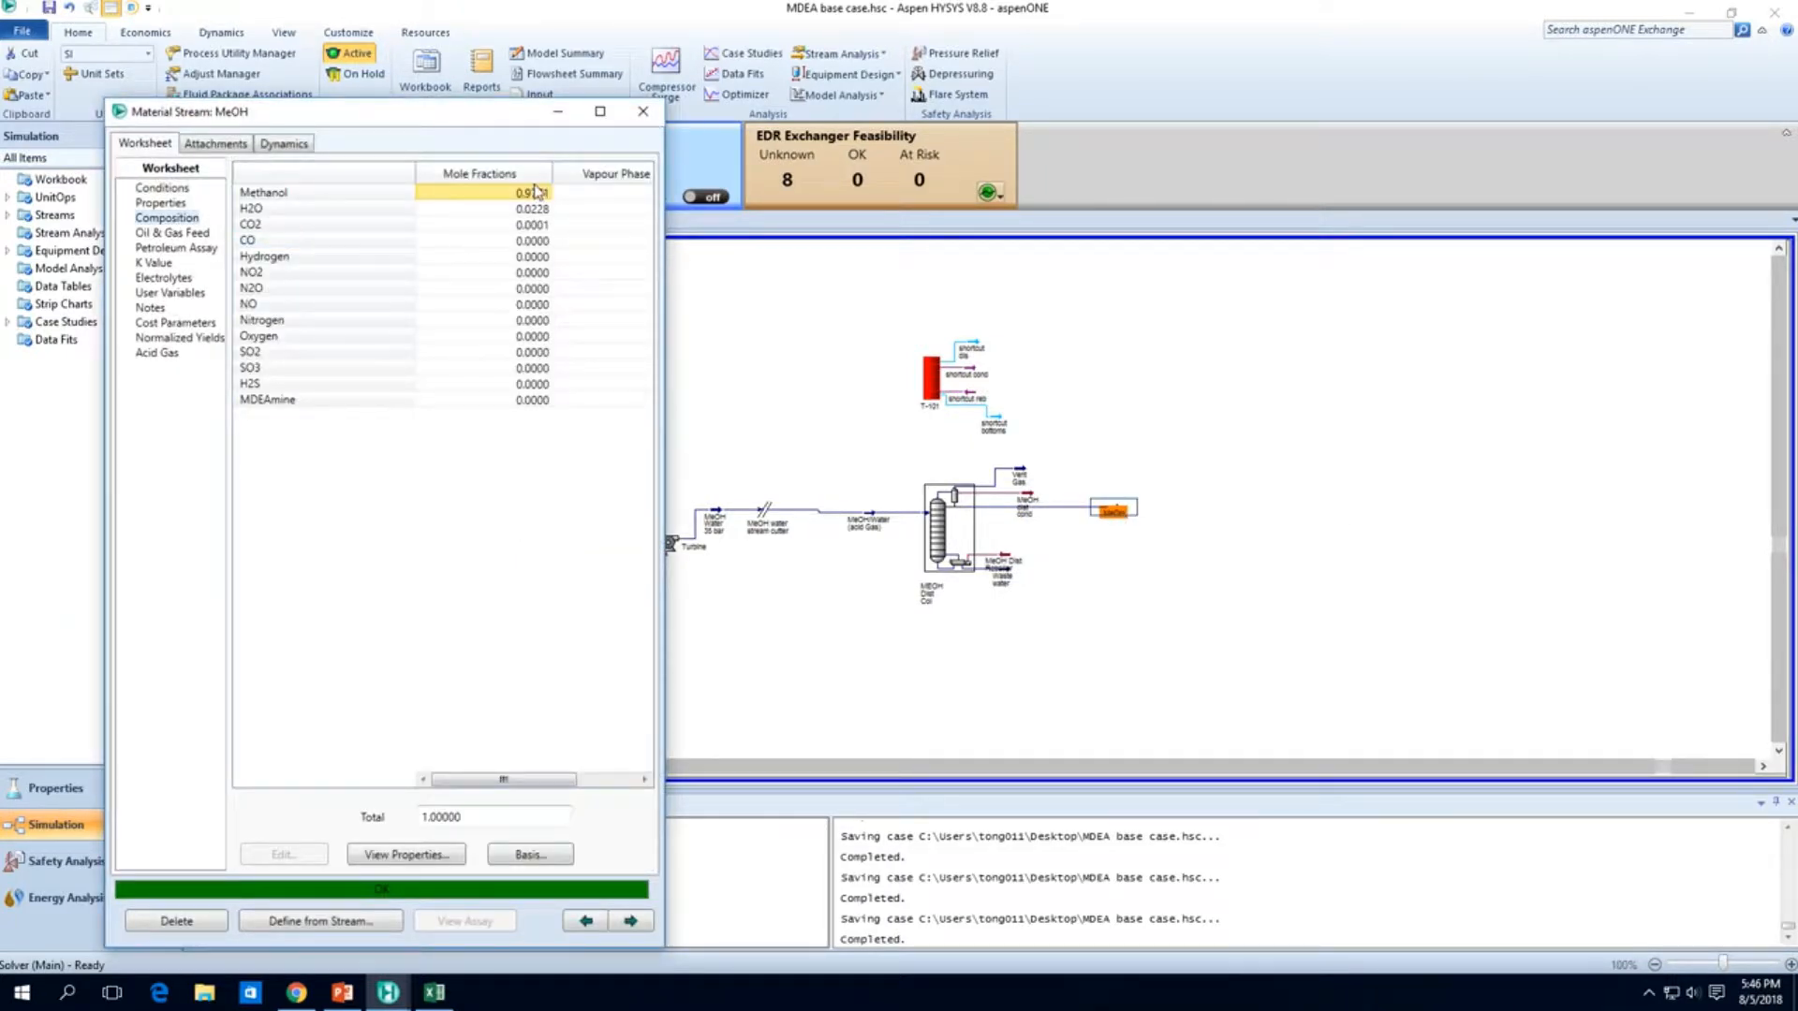
left_click(643, 112)
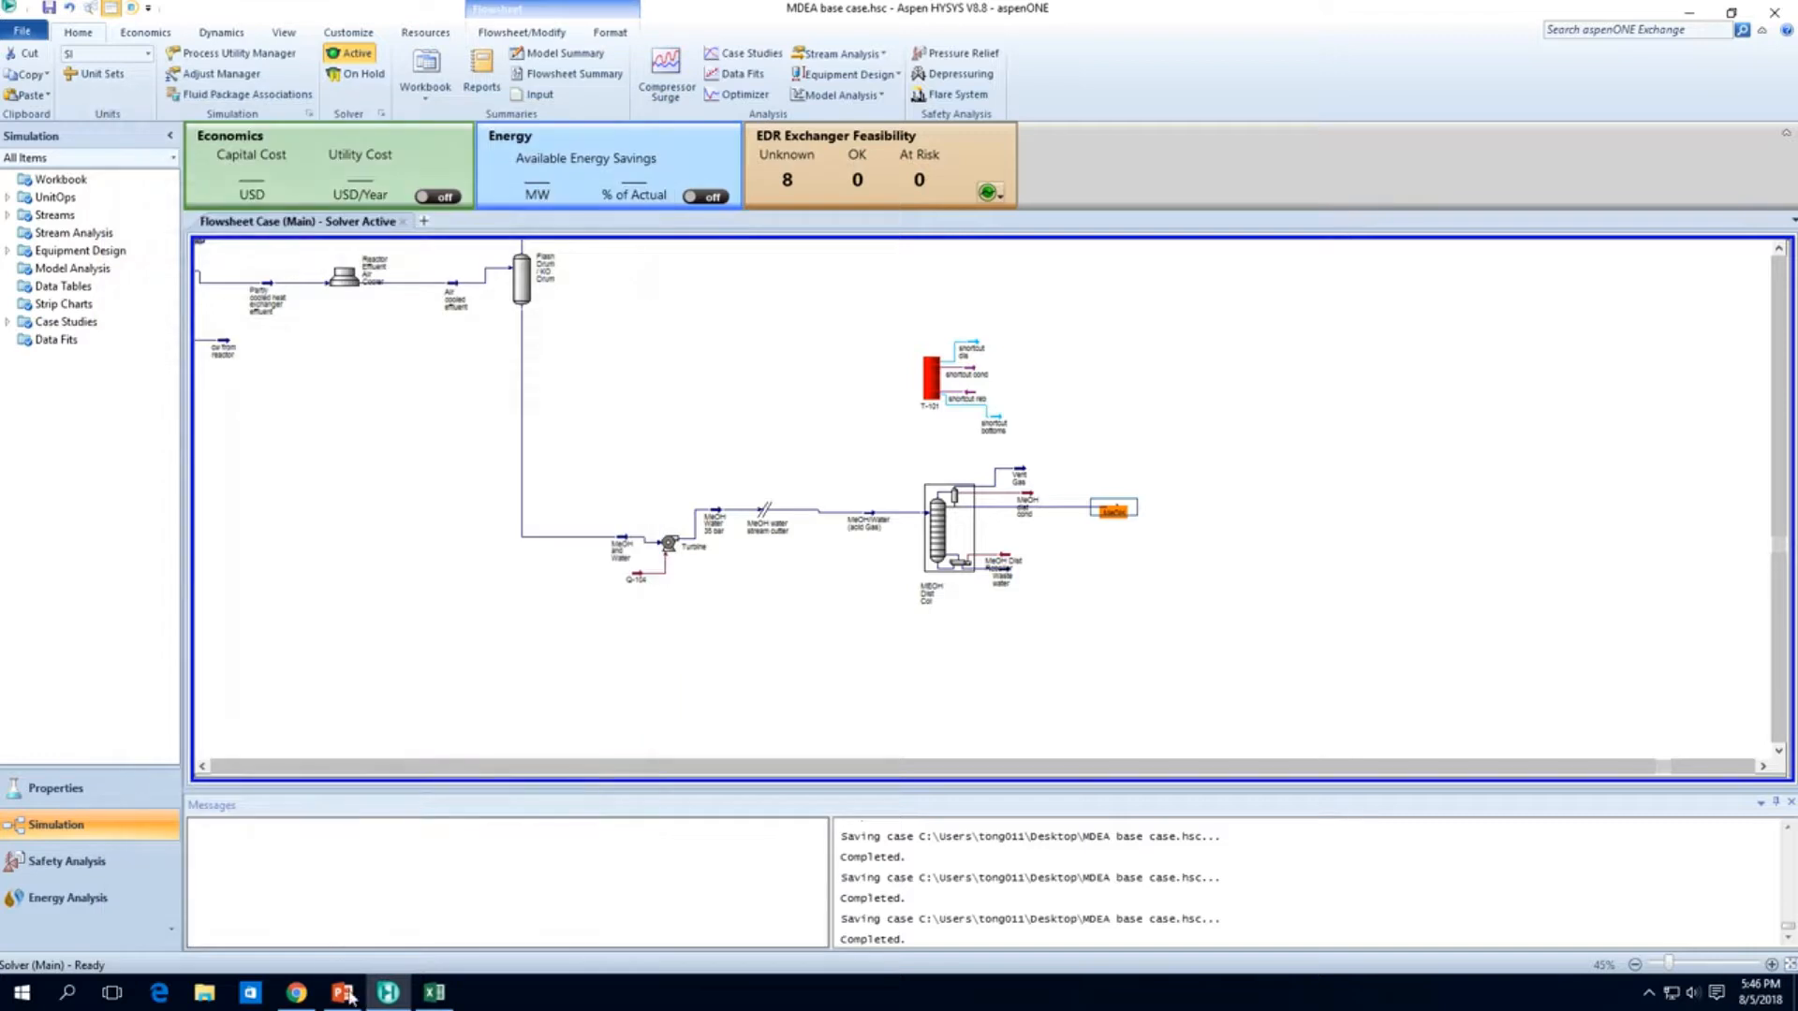
Step: Switch to Chrome and examine the purity and minimum order of the first two methanol listings on Alibaba
left_click(296, 993)
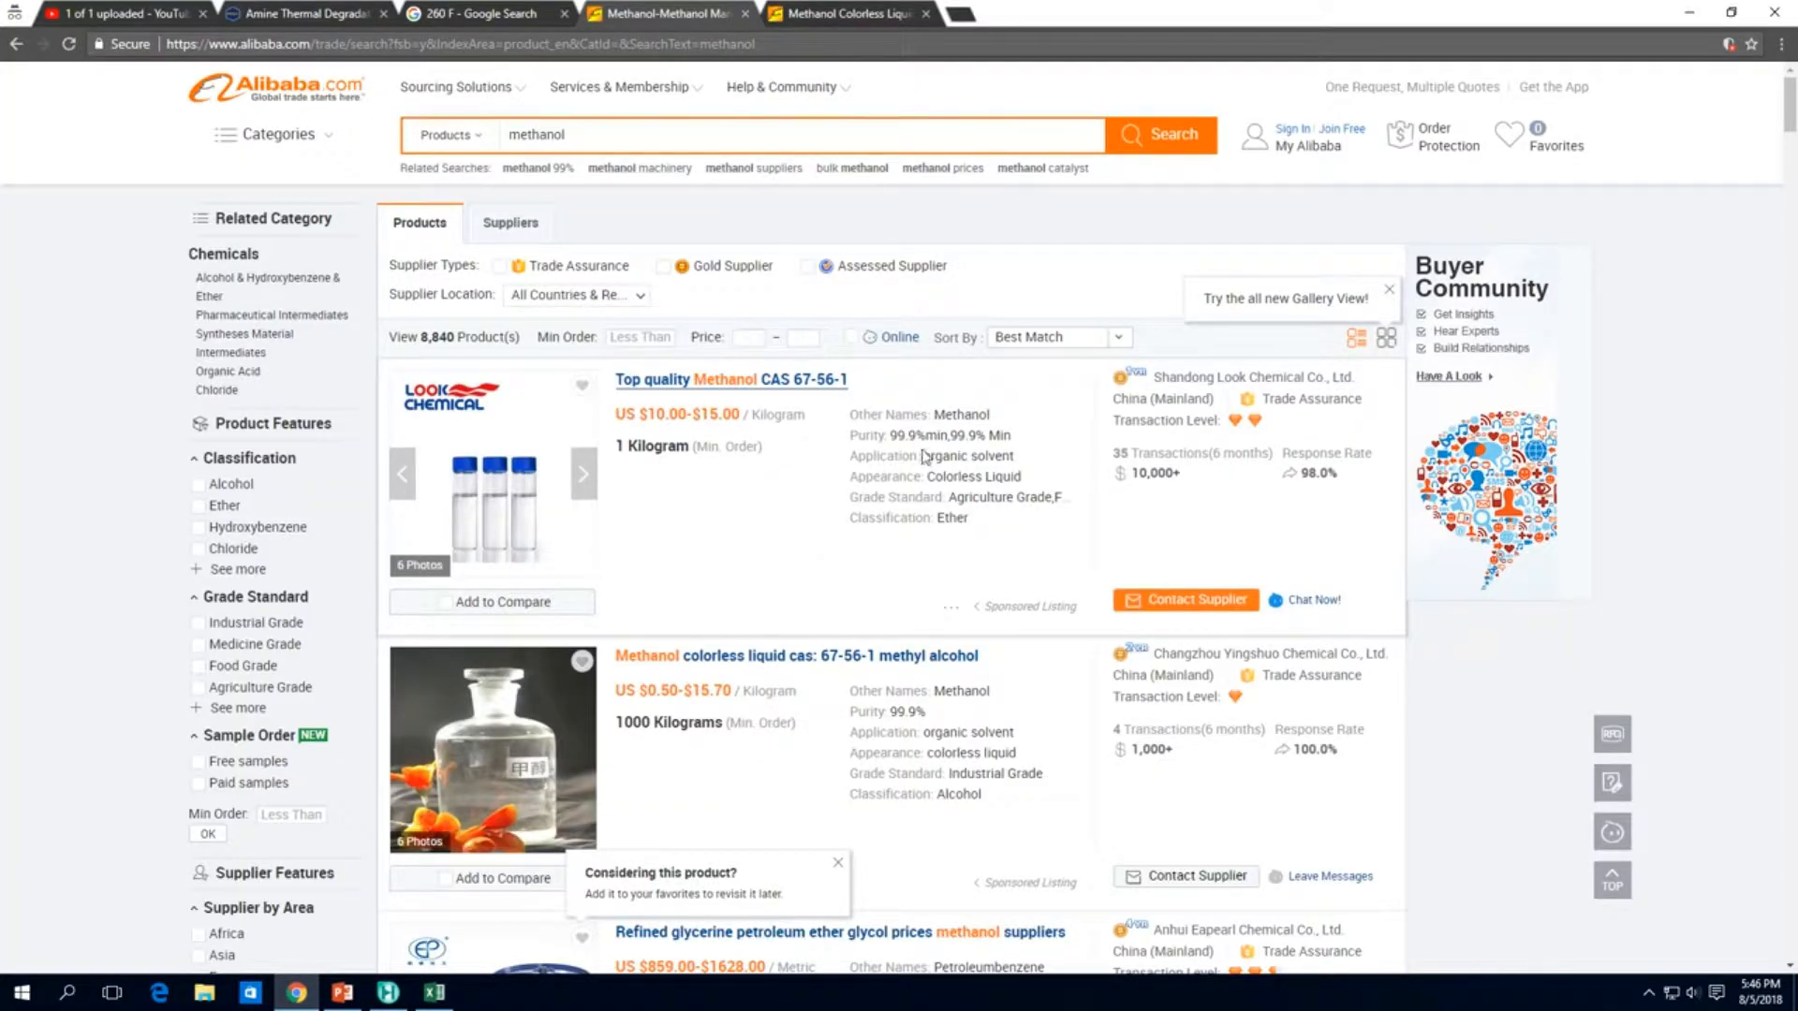
left_click_drag(906, 438, 950, 444)
left_click_drag(927, 714, 891, 714)
left_click(950, 729)
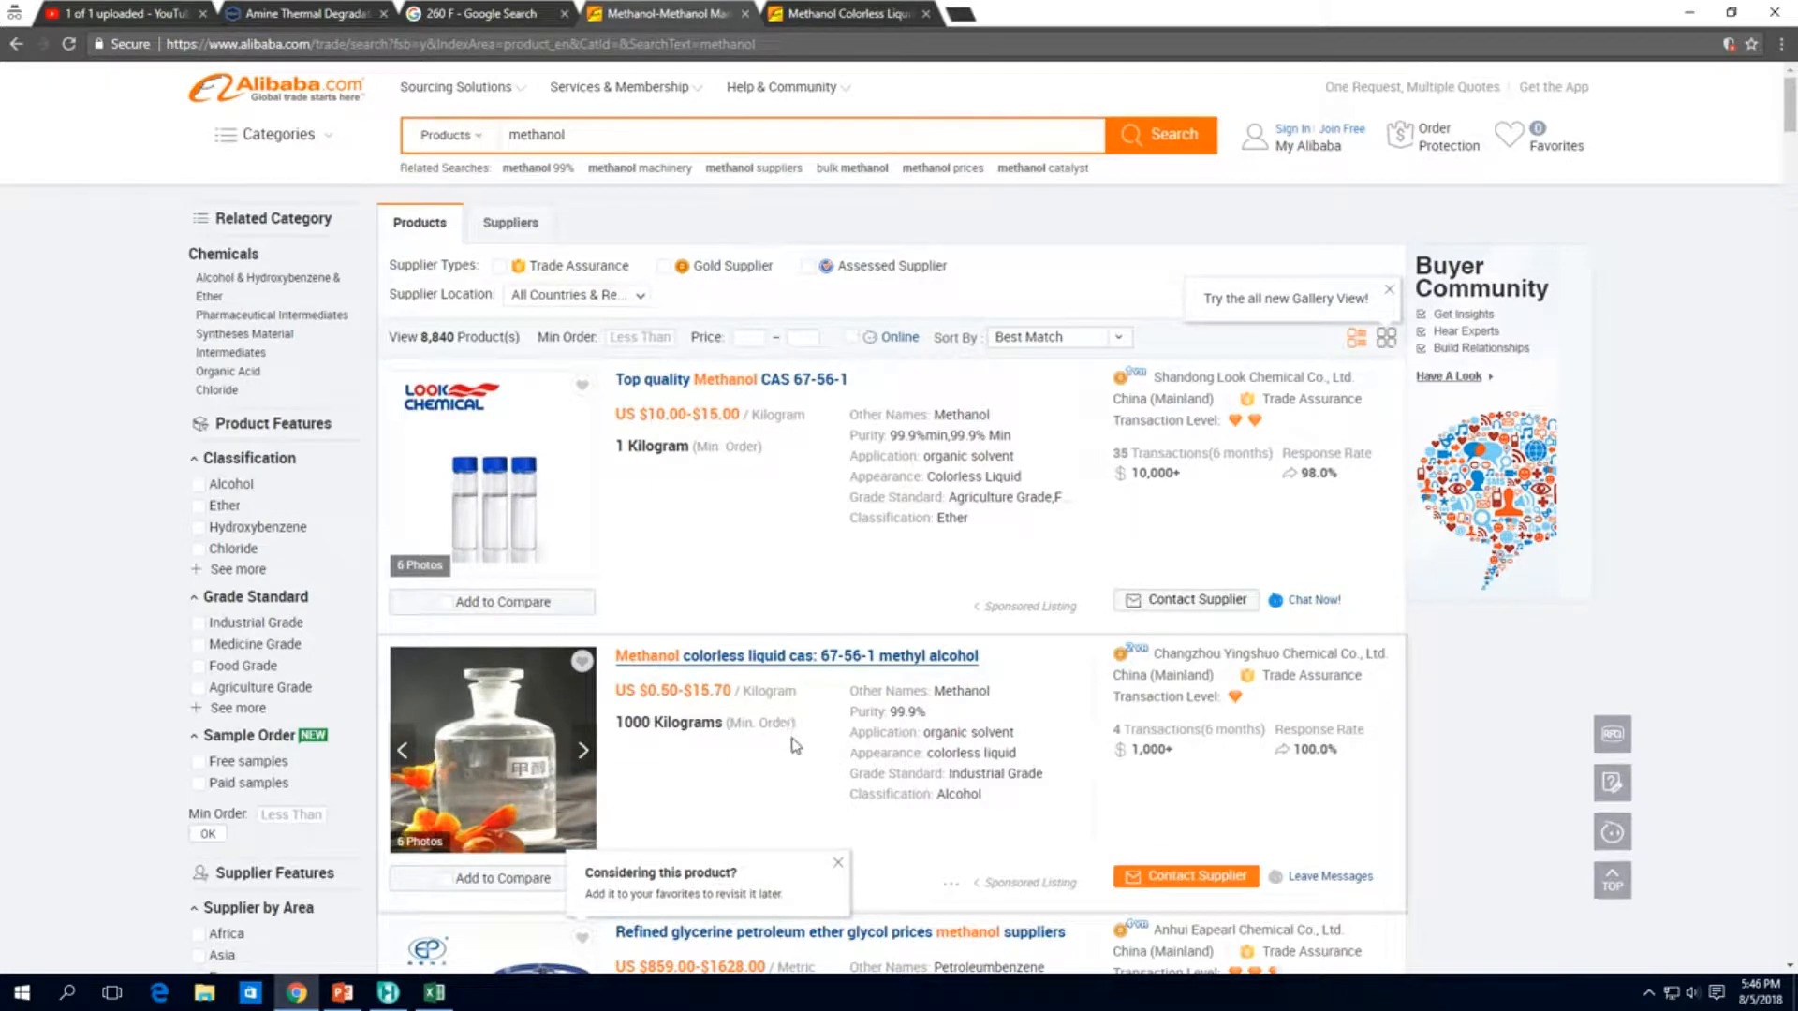
left_click_drag(796, 723, 619, 722)
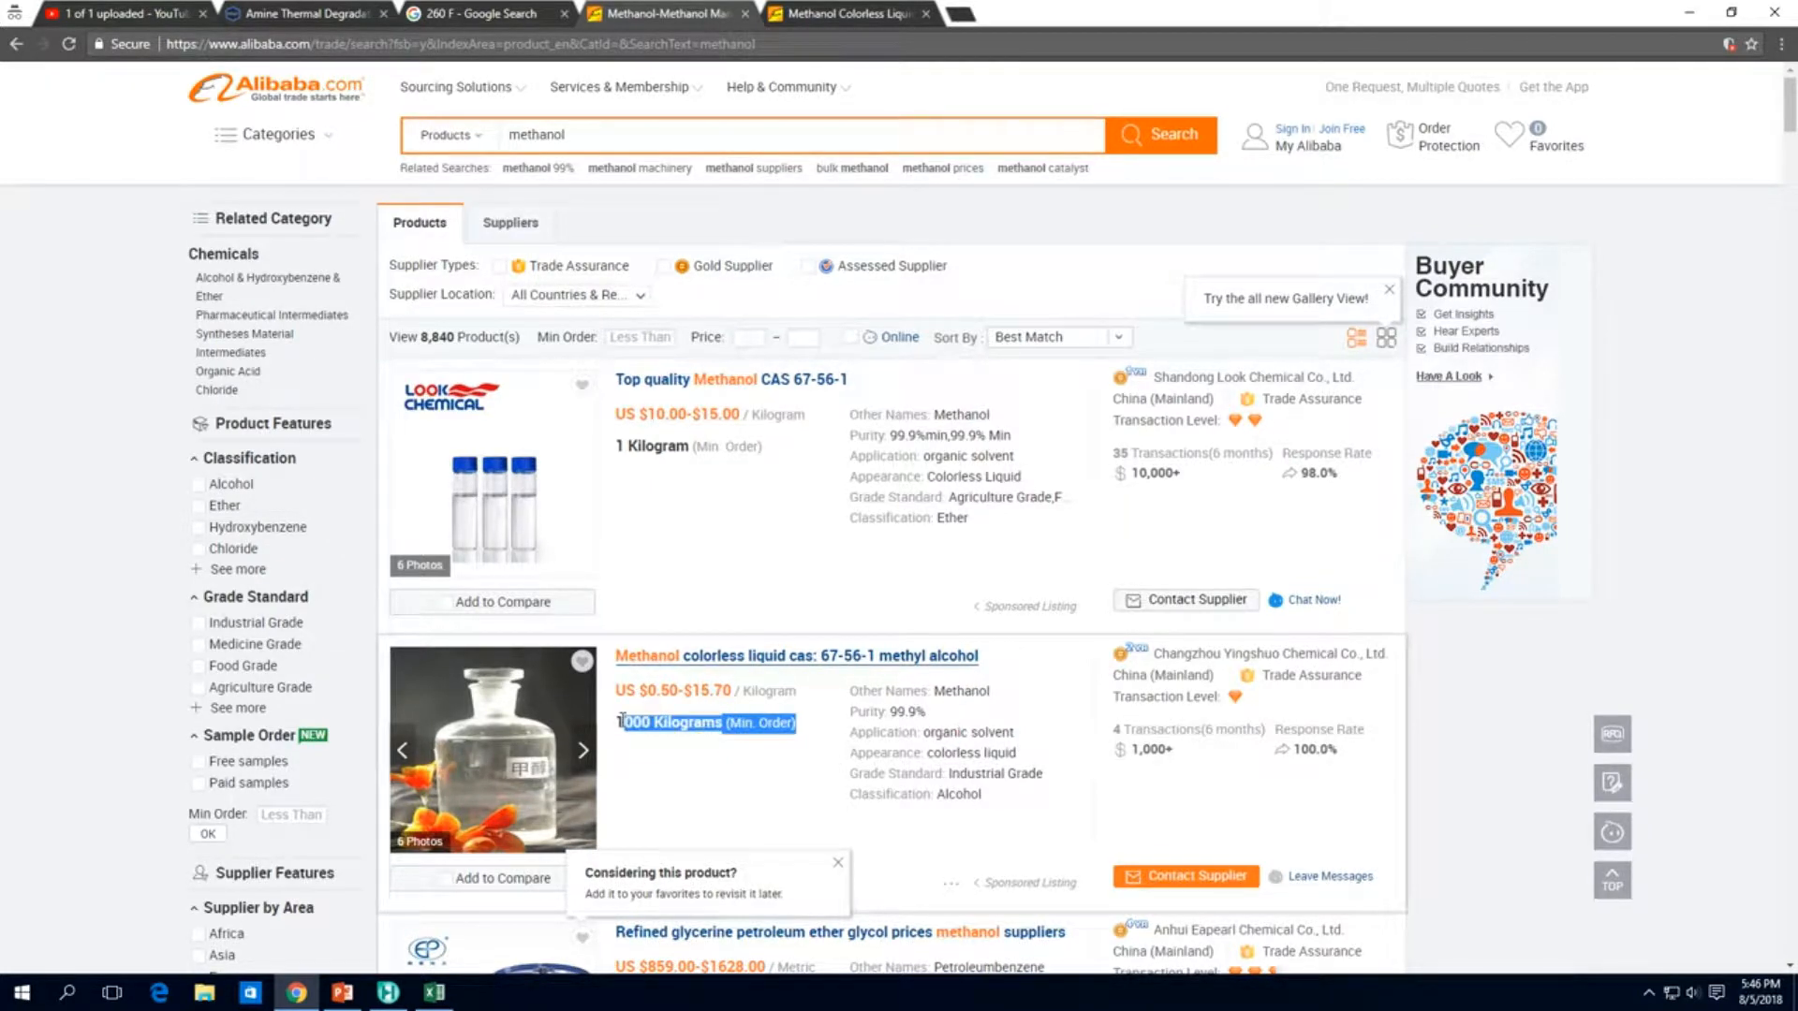
left_click(888, 712)
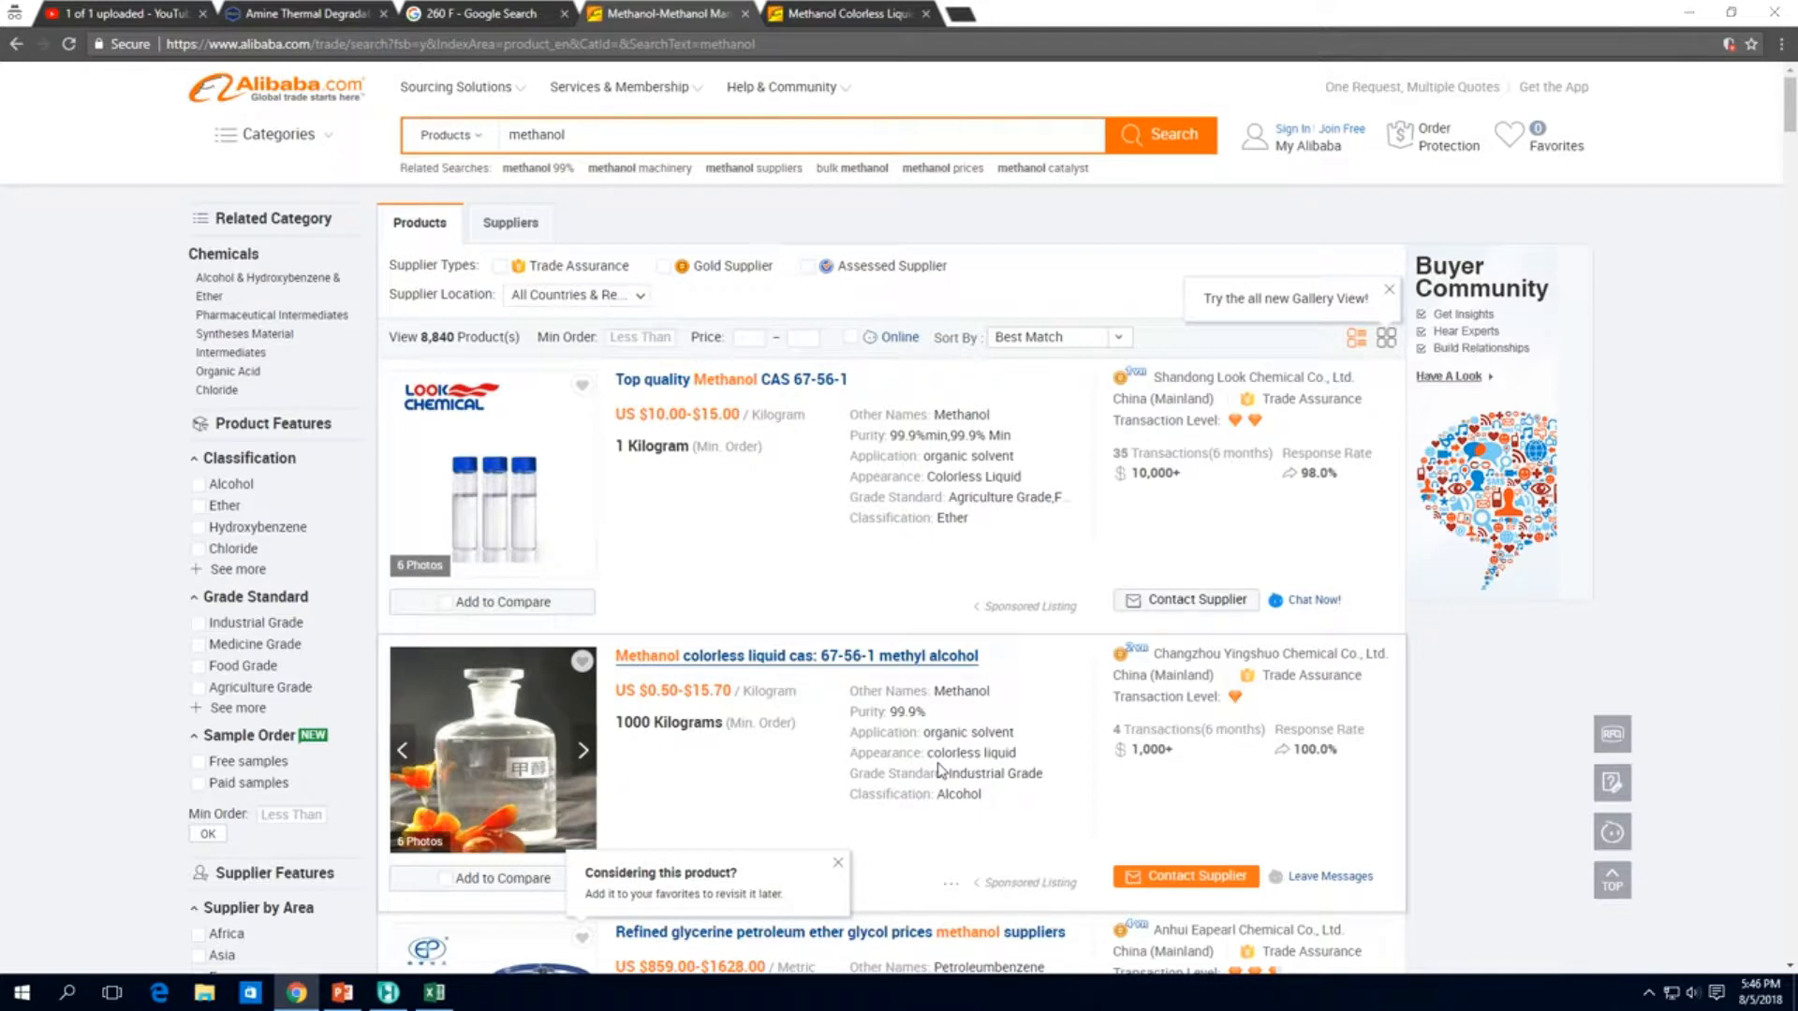
Step: Switch back to Aspen HYSYS and check the methanol and H2O mole fractions of the MeOH product stream
key("alt+Tab")
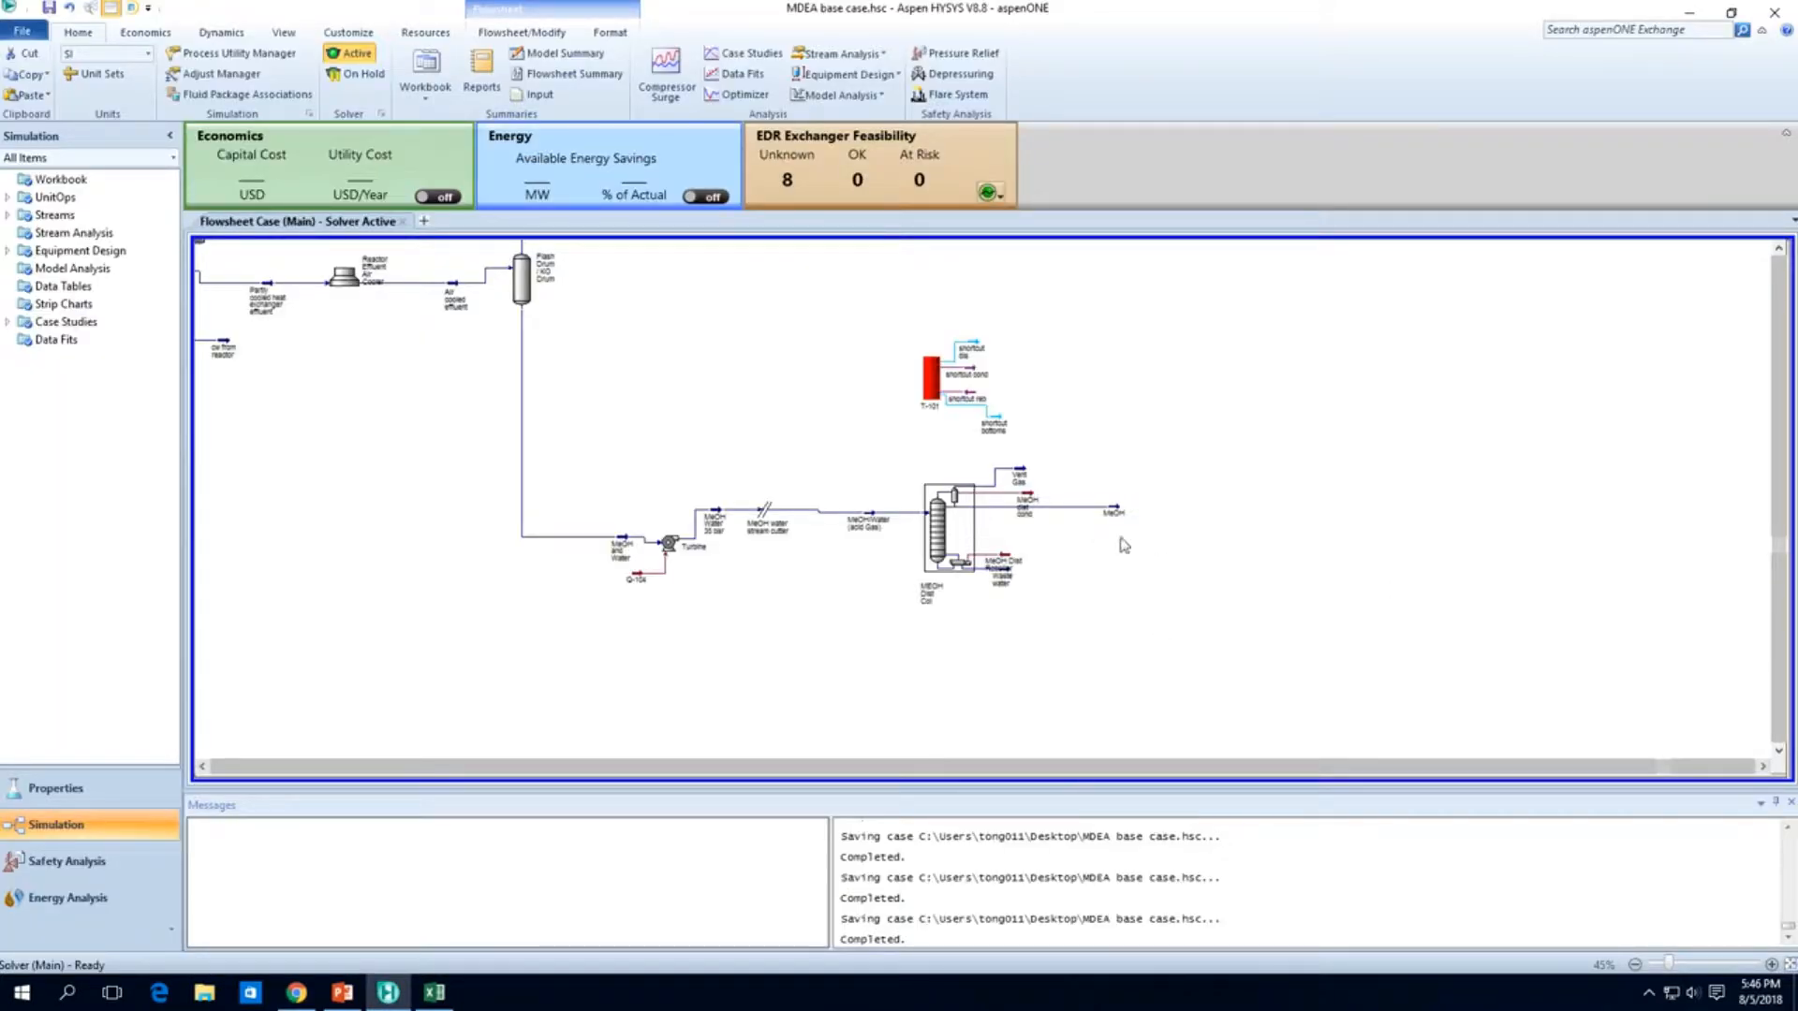
double_click(1113, 510)
left_click(215, 242)
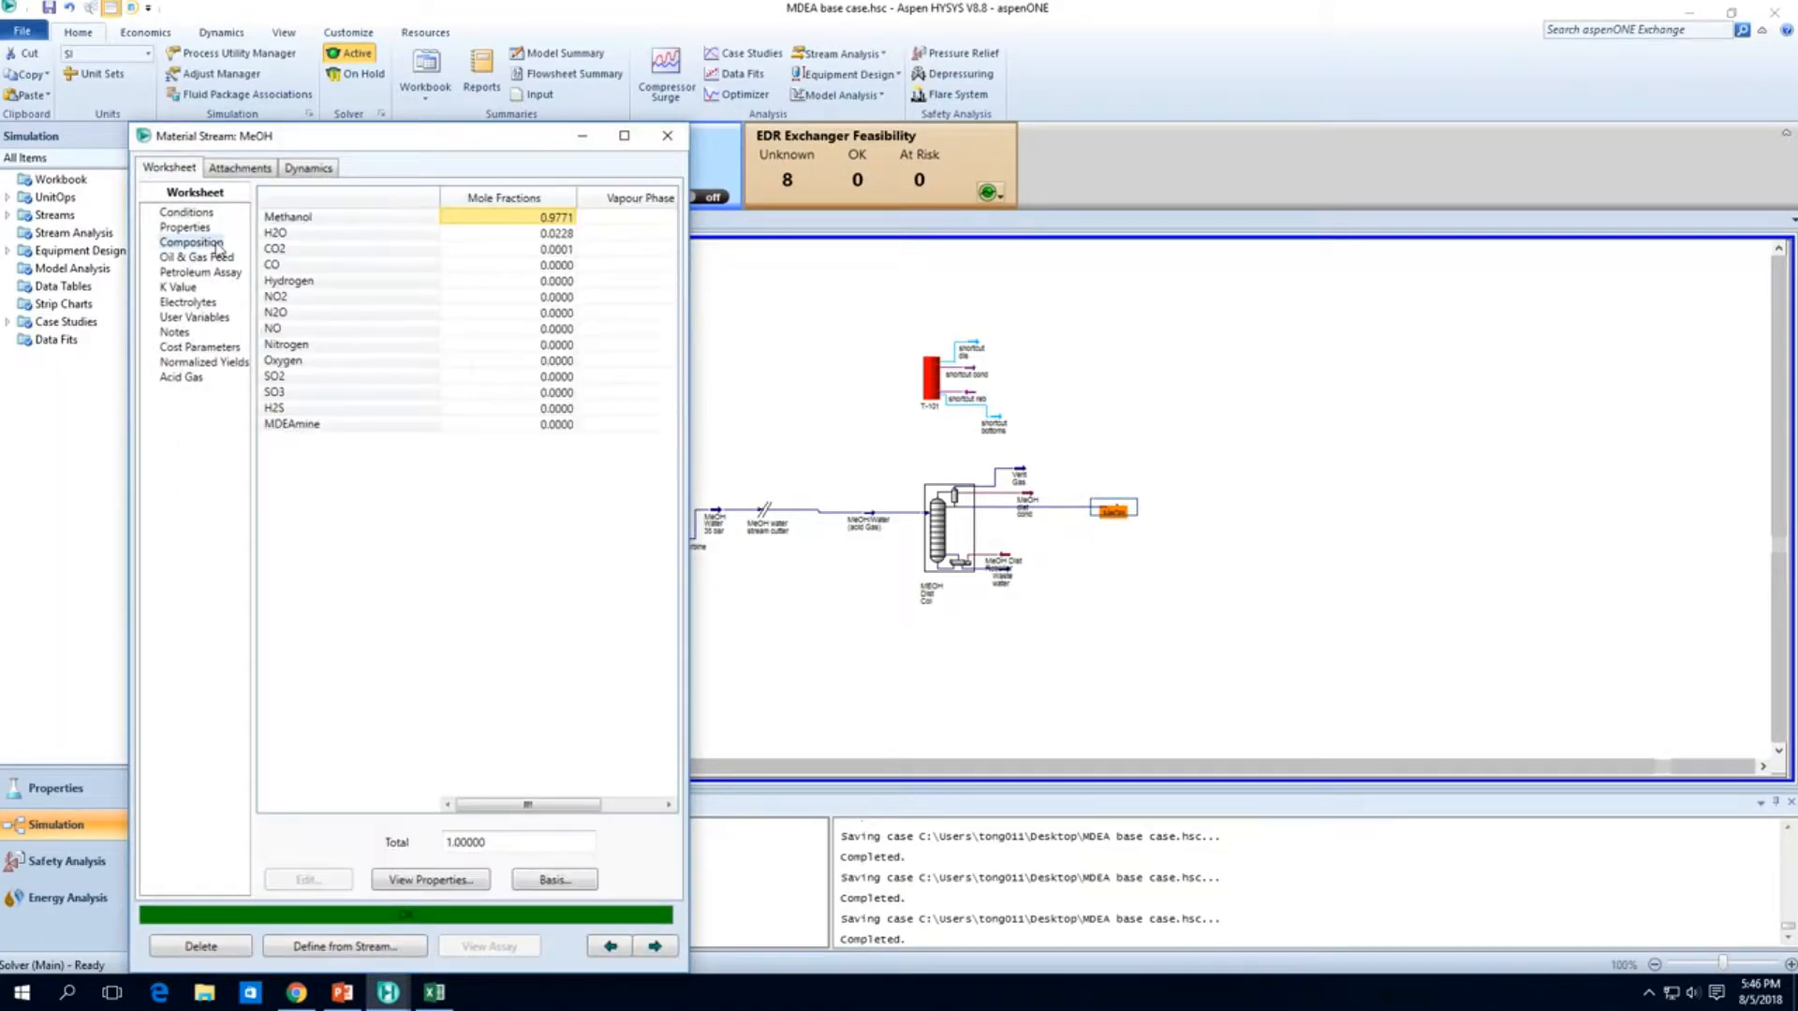
left_click(560, 234)
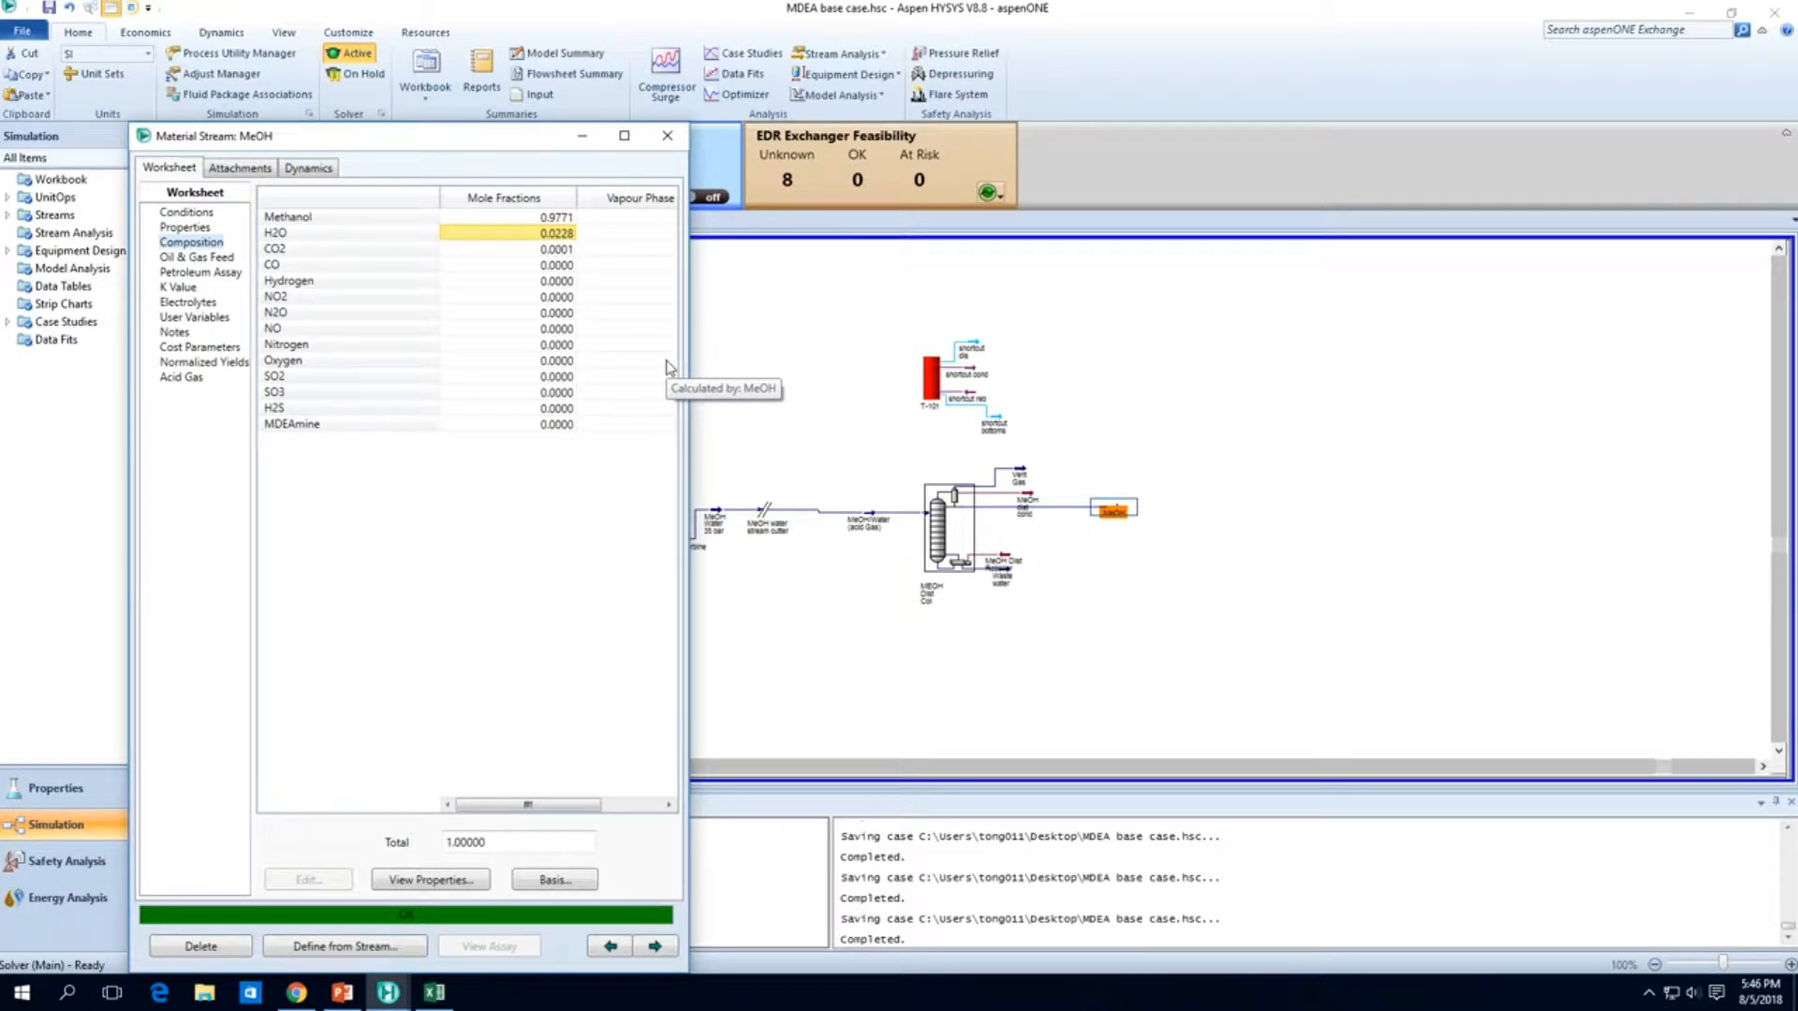
left_click(666, 136)
left_click(1325, 537)
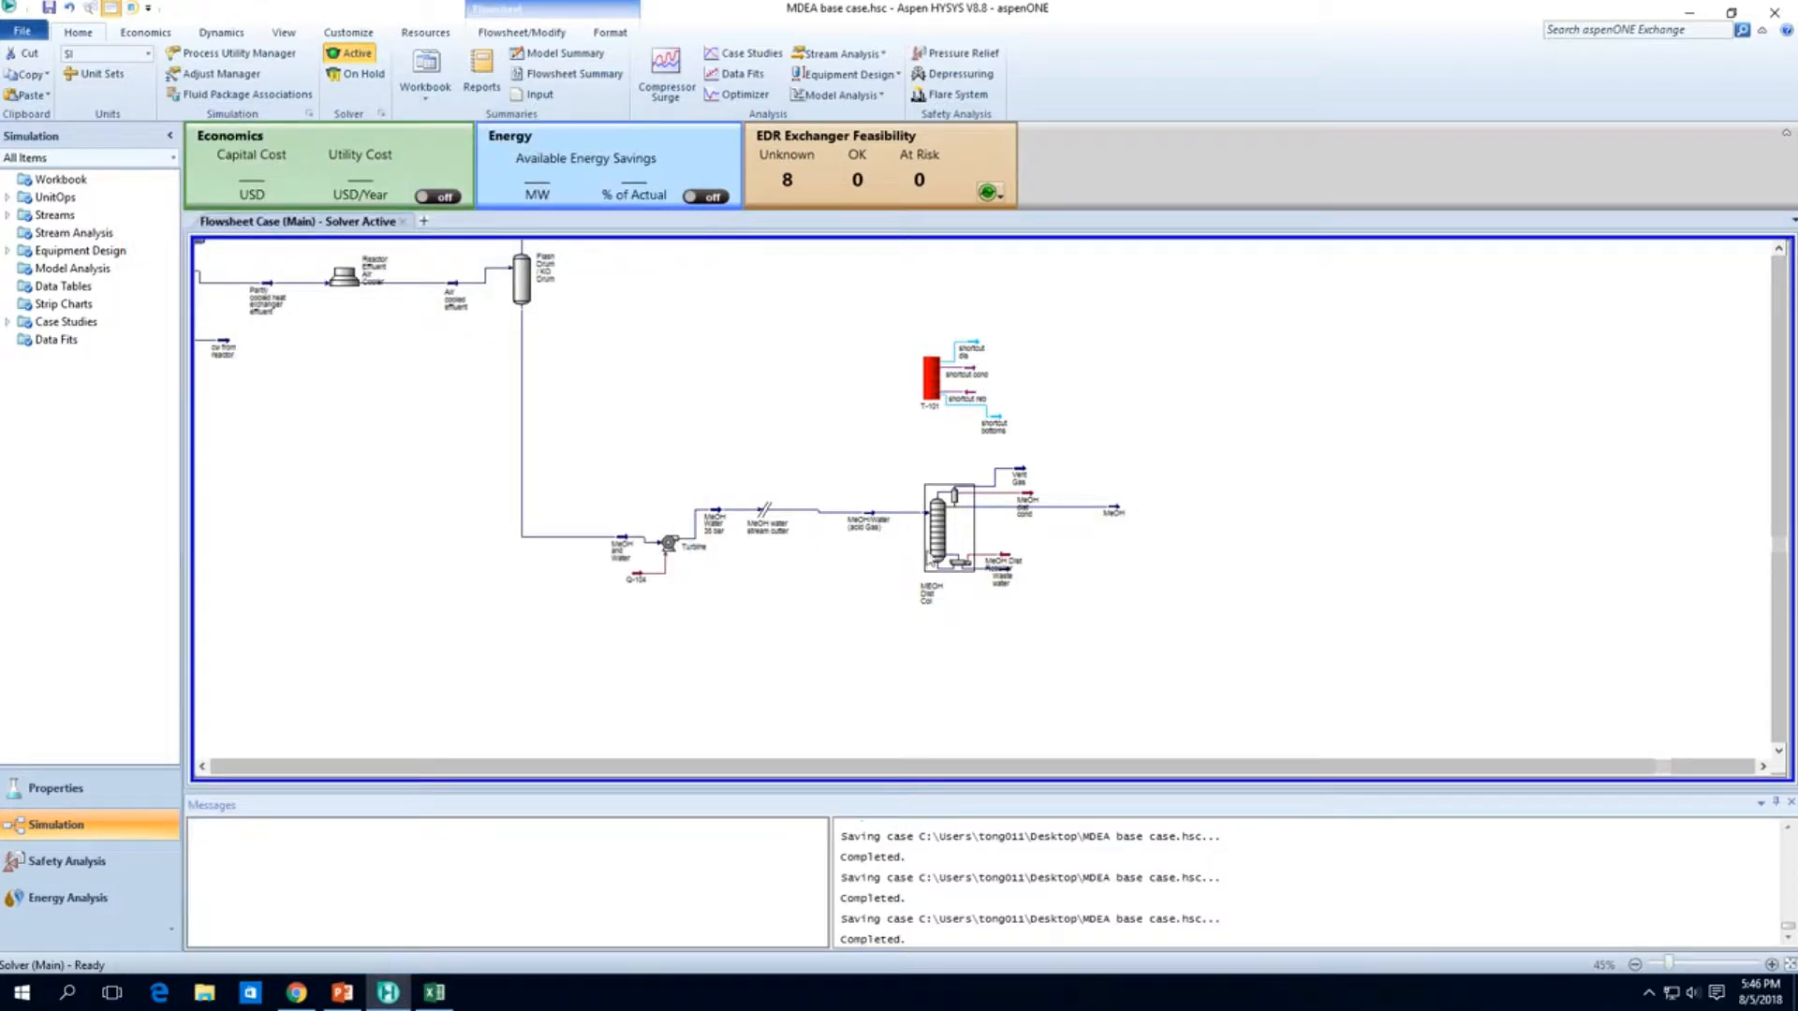
Step: Try a reflux ratio of 2 in the MEOH Dist Col specifications and close the column window
double_click(935, 543)
left_click(204, 258)
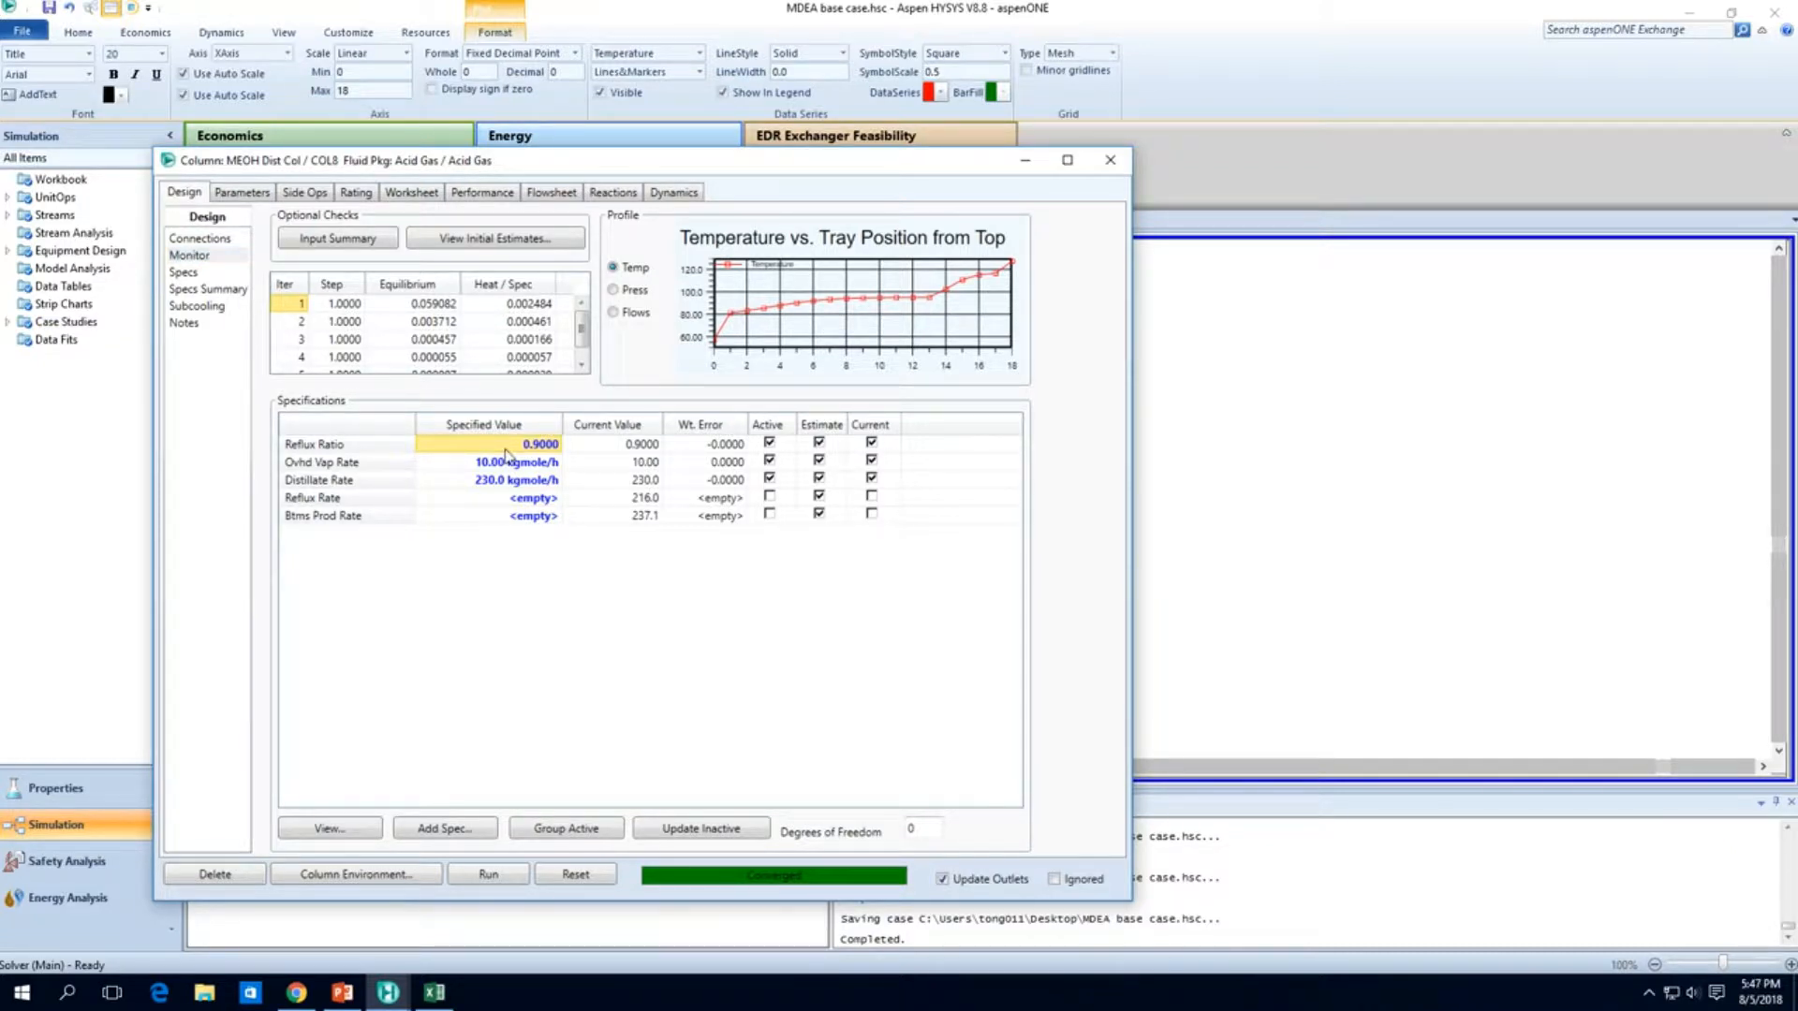
type("2")
key("Return")
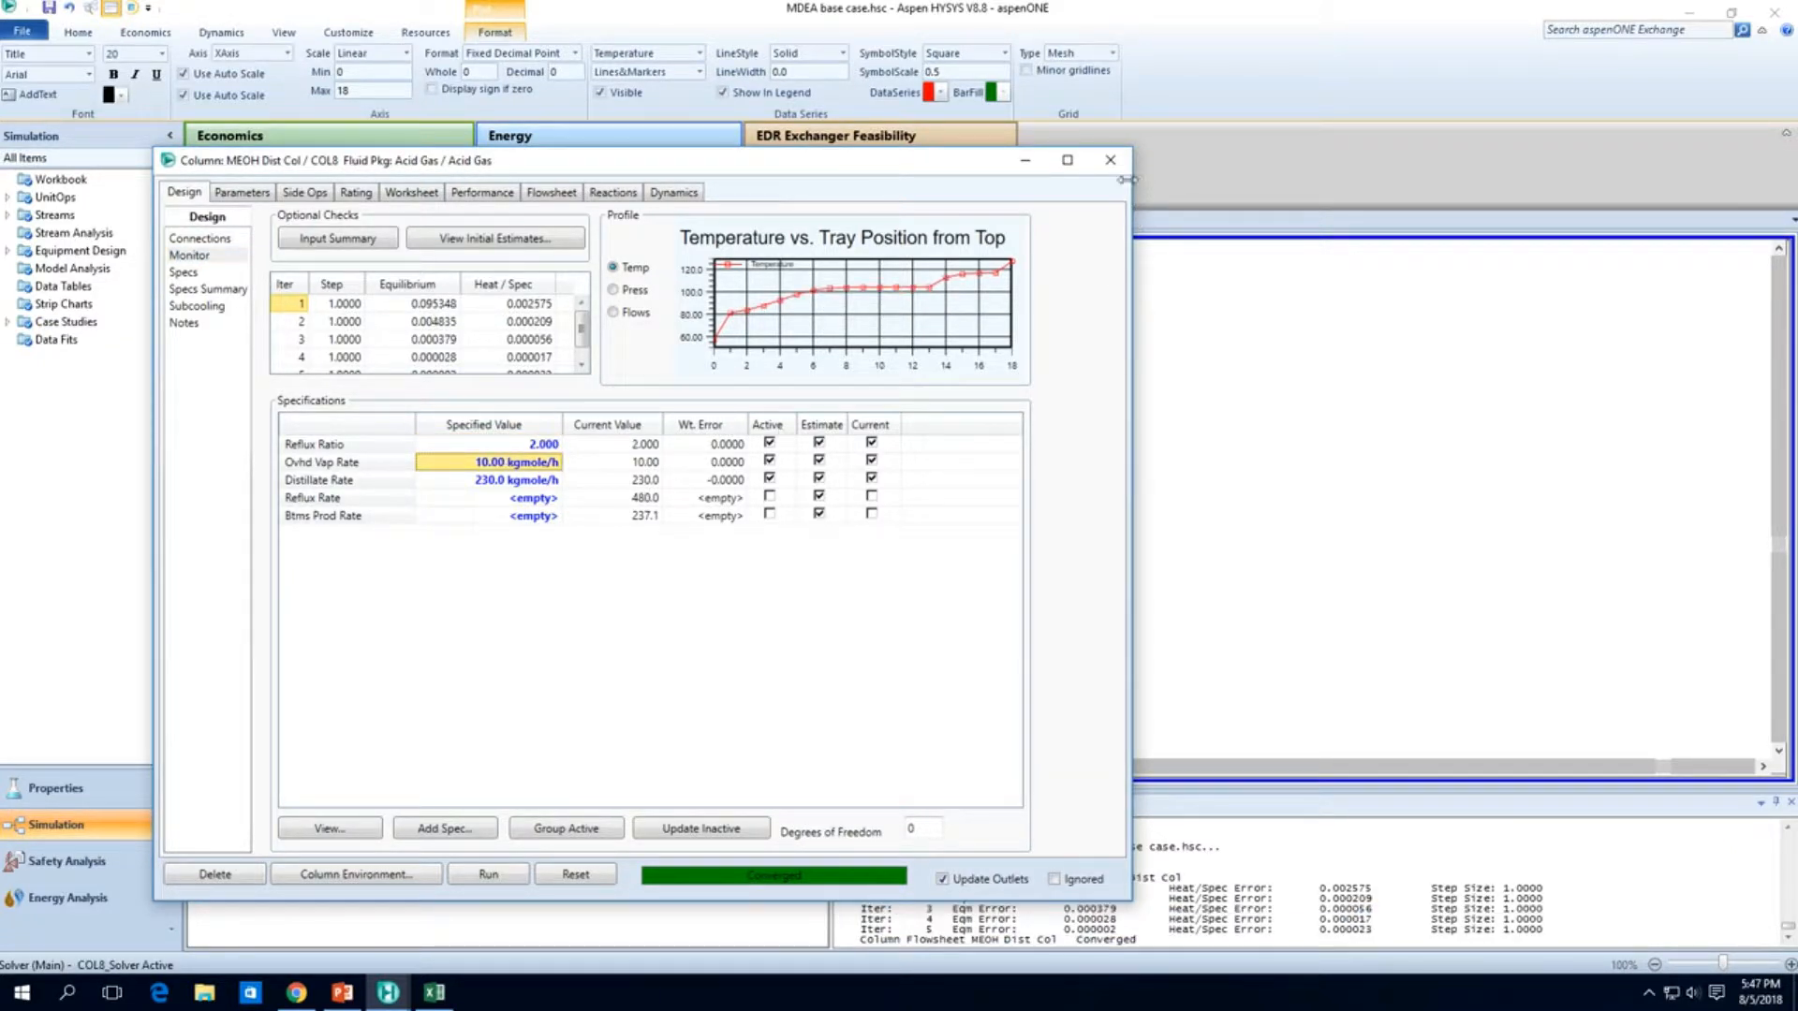
left_click(1110, 160)
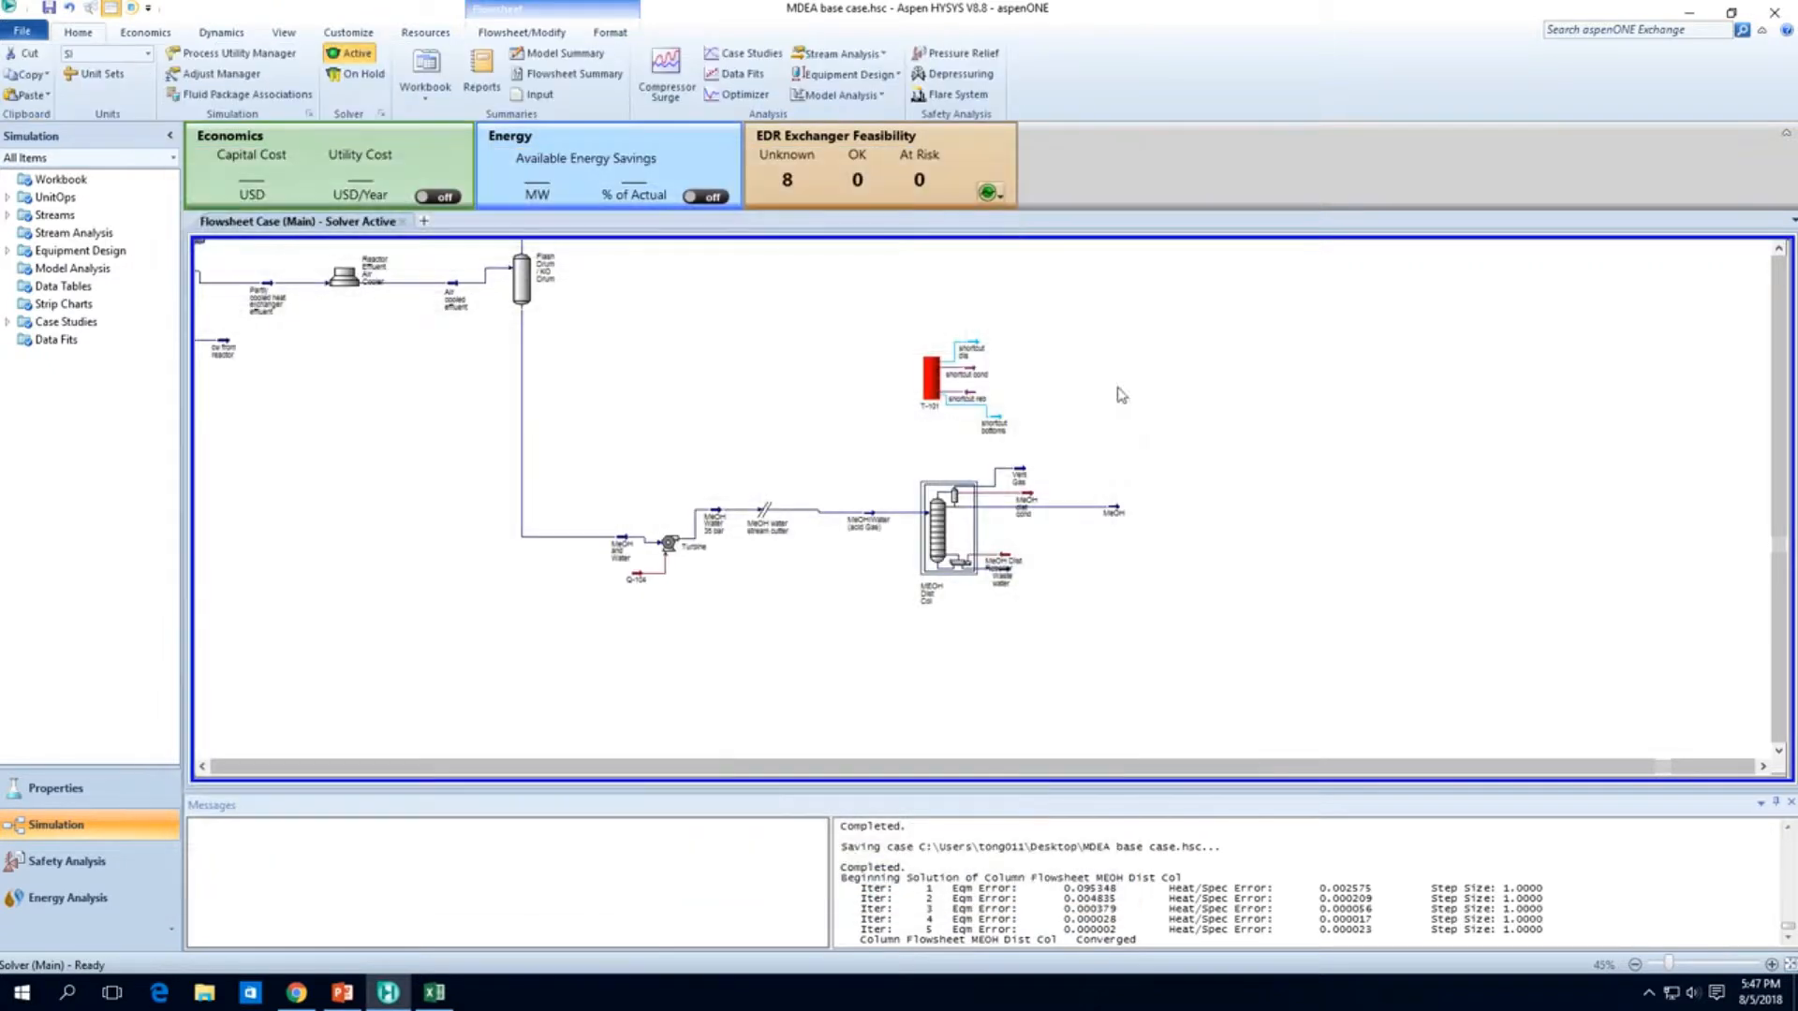
Step: Check the composition of the MeOH product stream at the new reflux ratio
double_click(1114, 511)
left_click(248, 295)
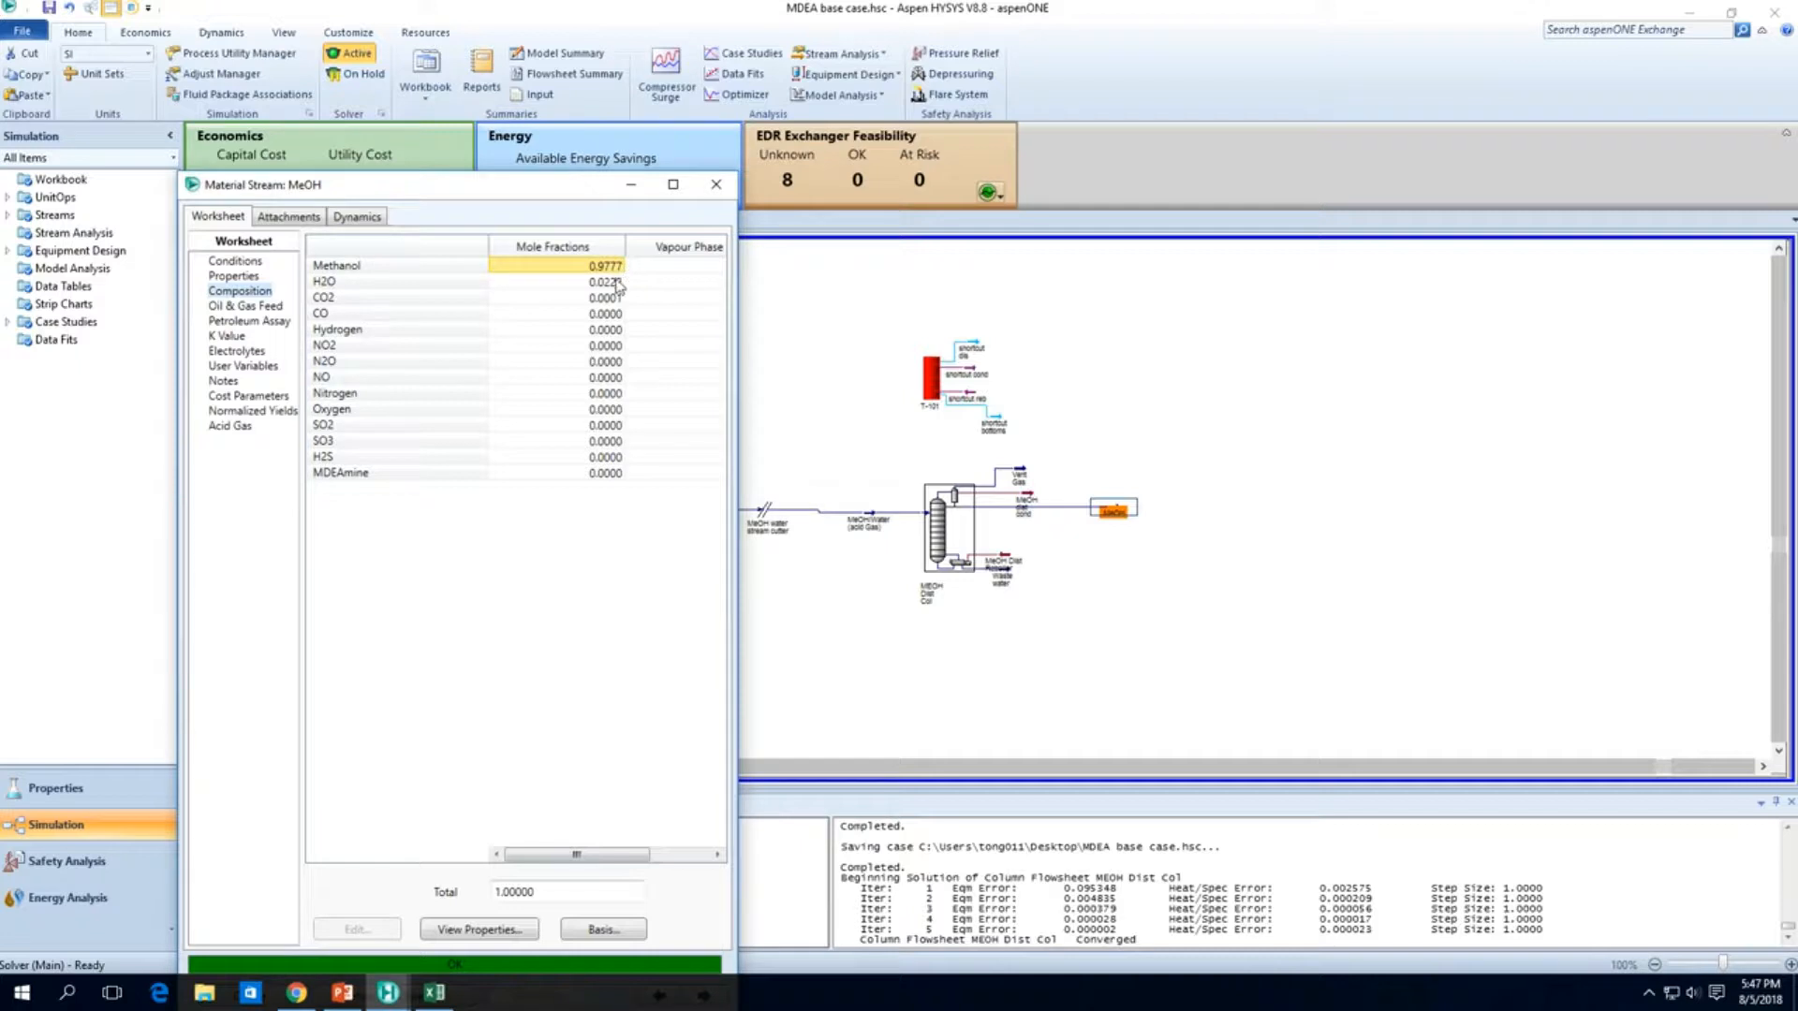
left_click(716, 184)
Step: Set the MEOH Dist Col reflux ratio specification to 0.9 and close the column window
double_click(926, 533)
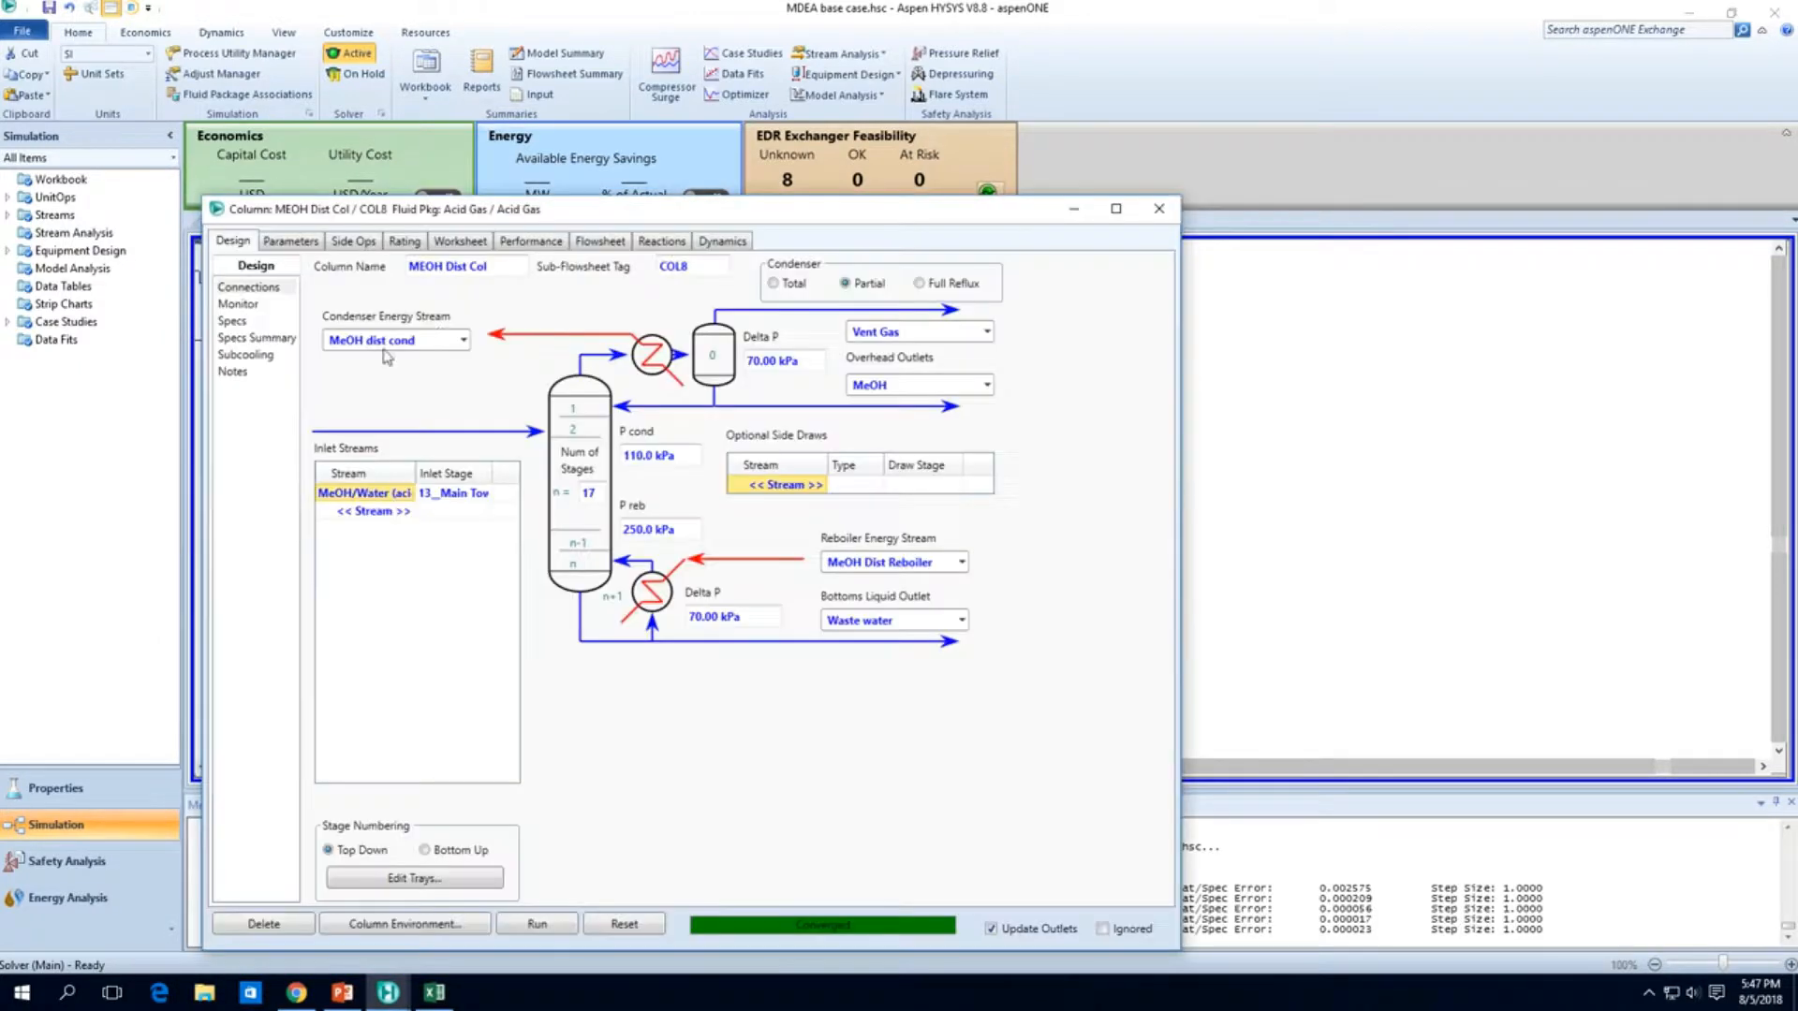
left_click(239, 304)
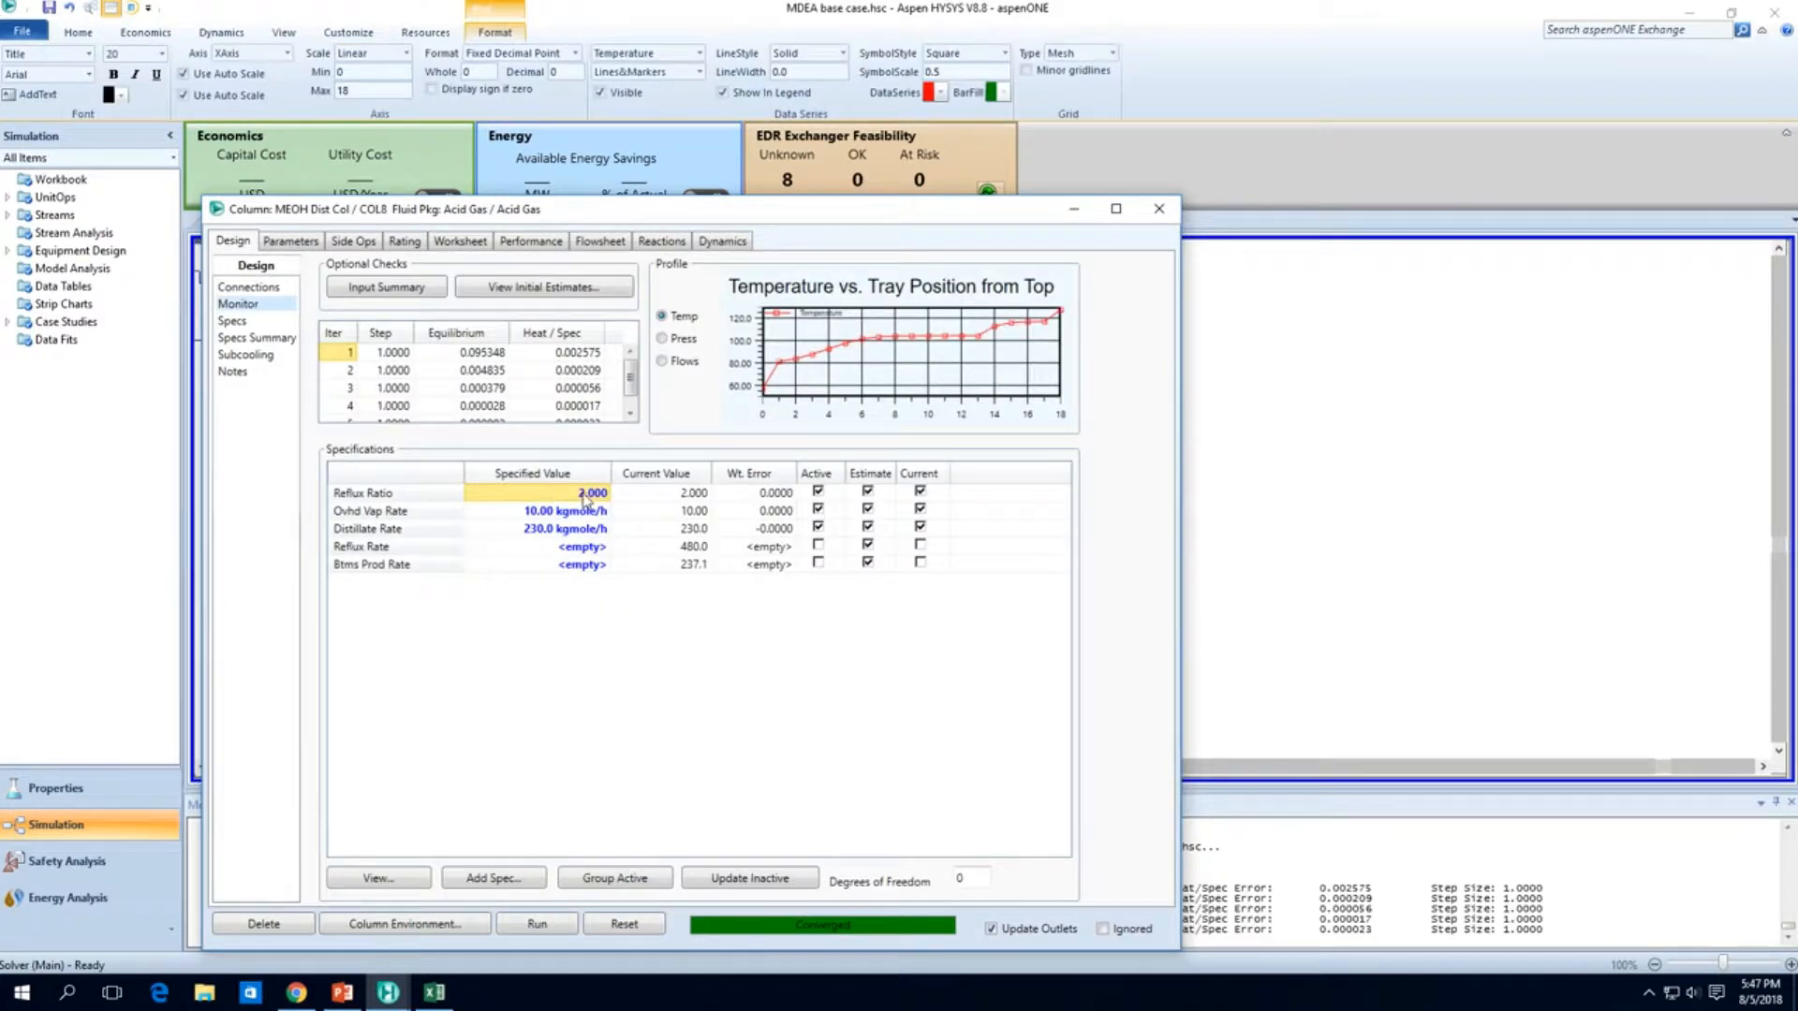
type("0.9")
key("Return")
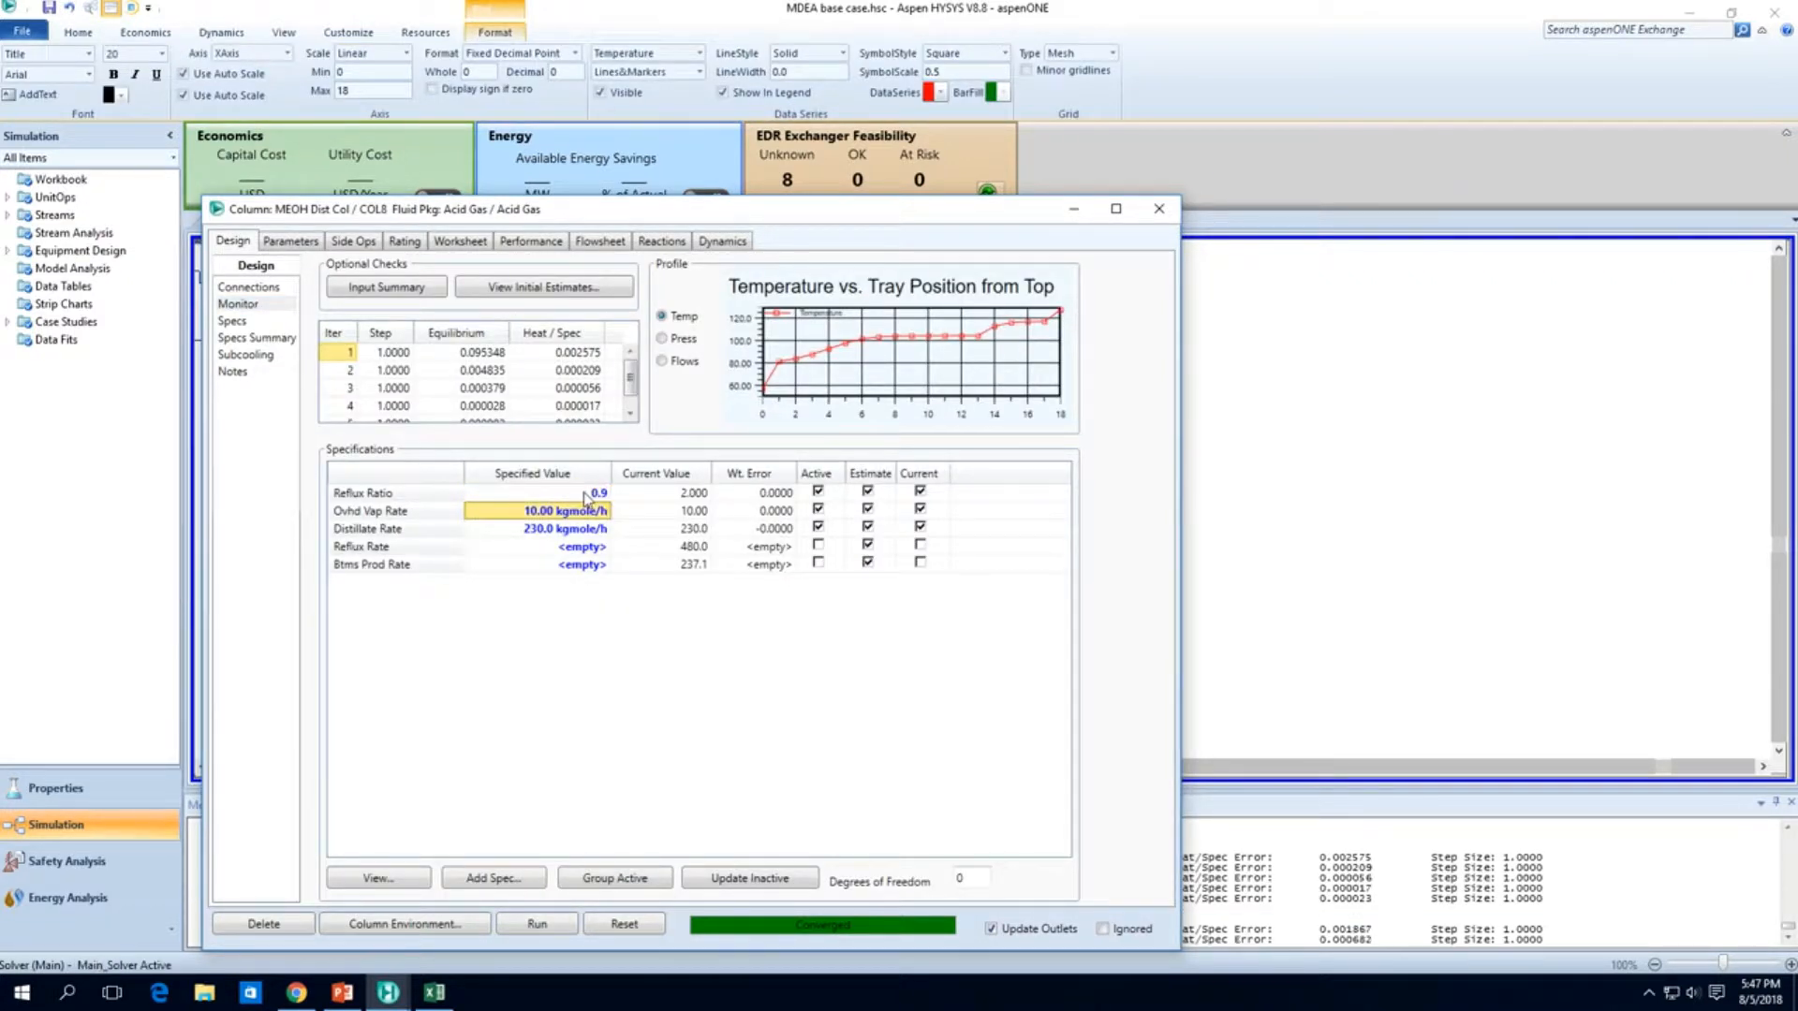
left_click(1159, 208)
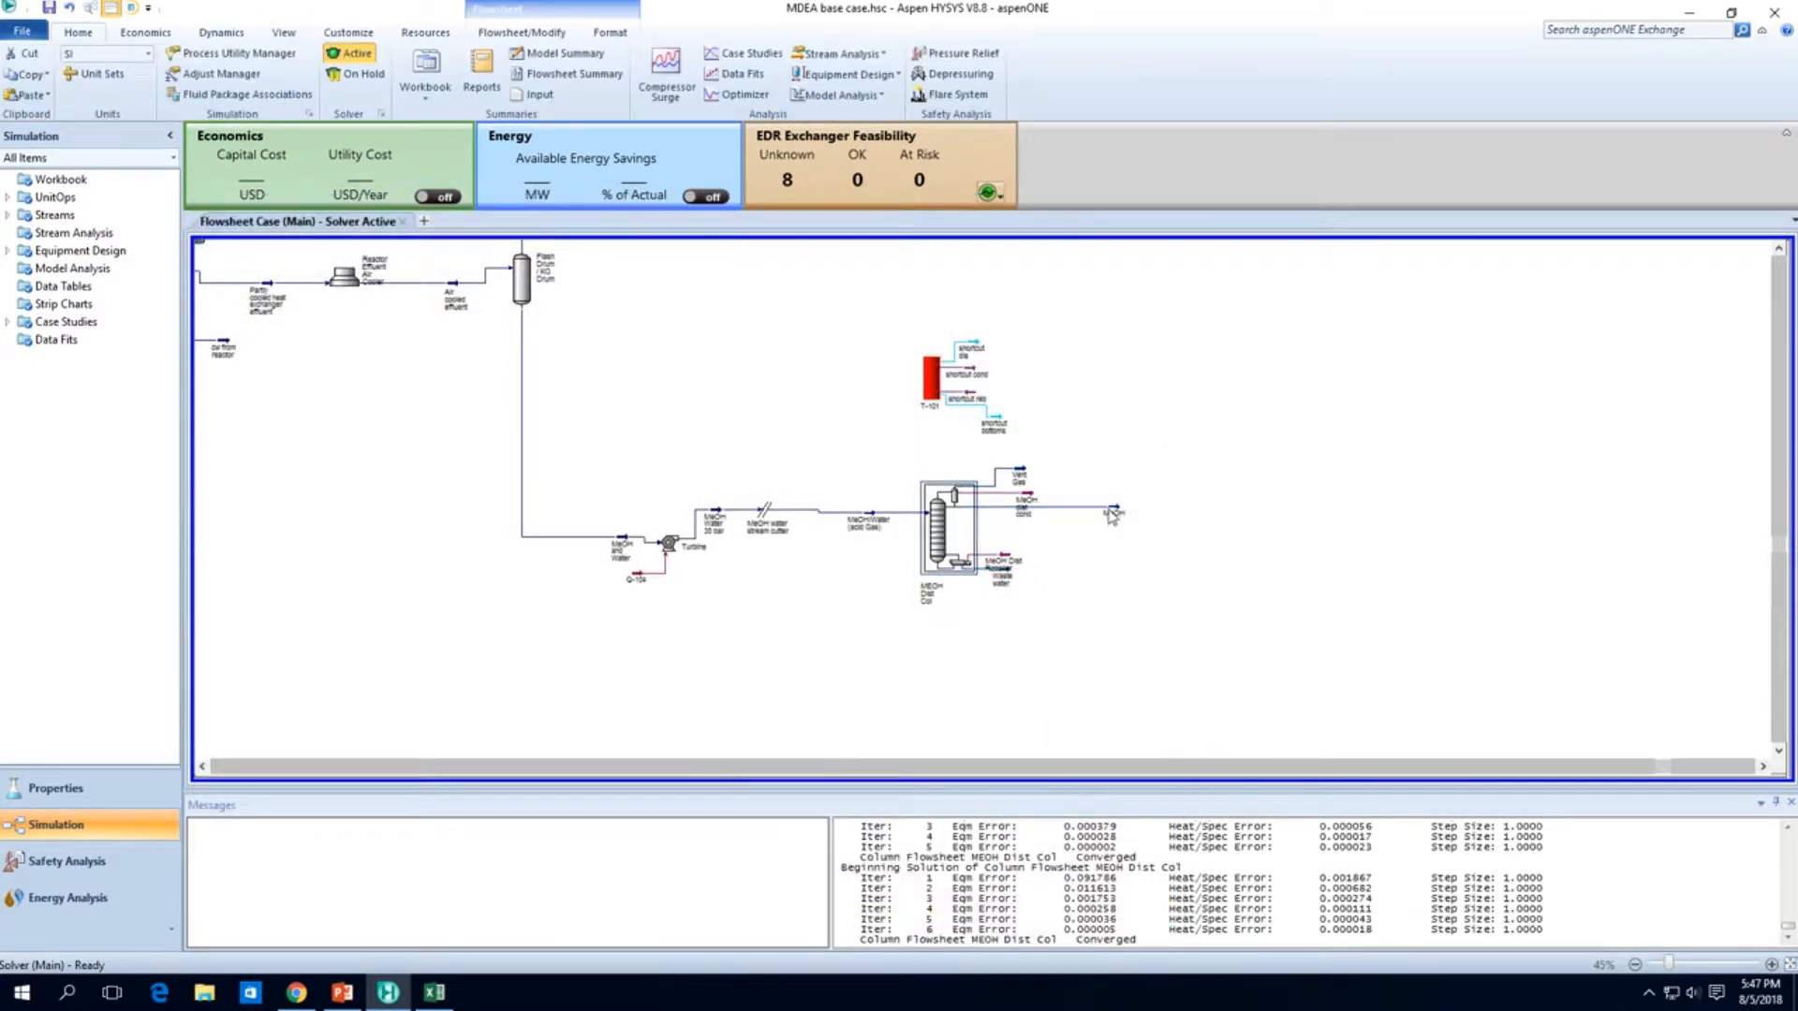
mouse_move(1116, 513)
key("F4")
left_click(1141, 489)
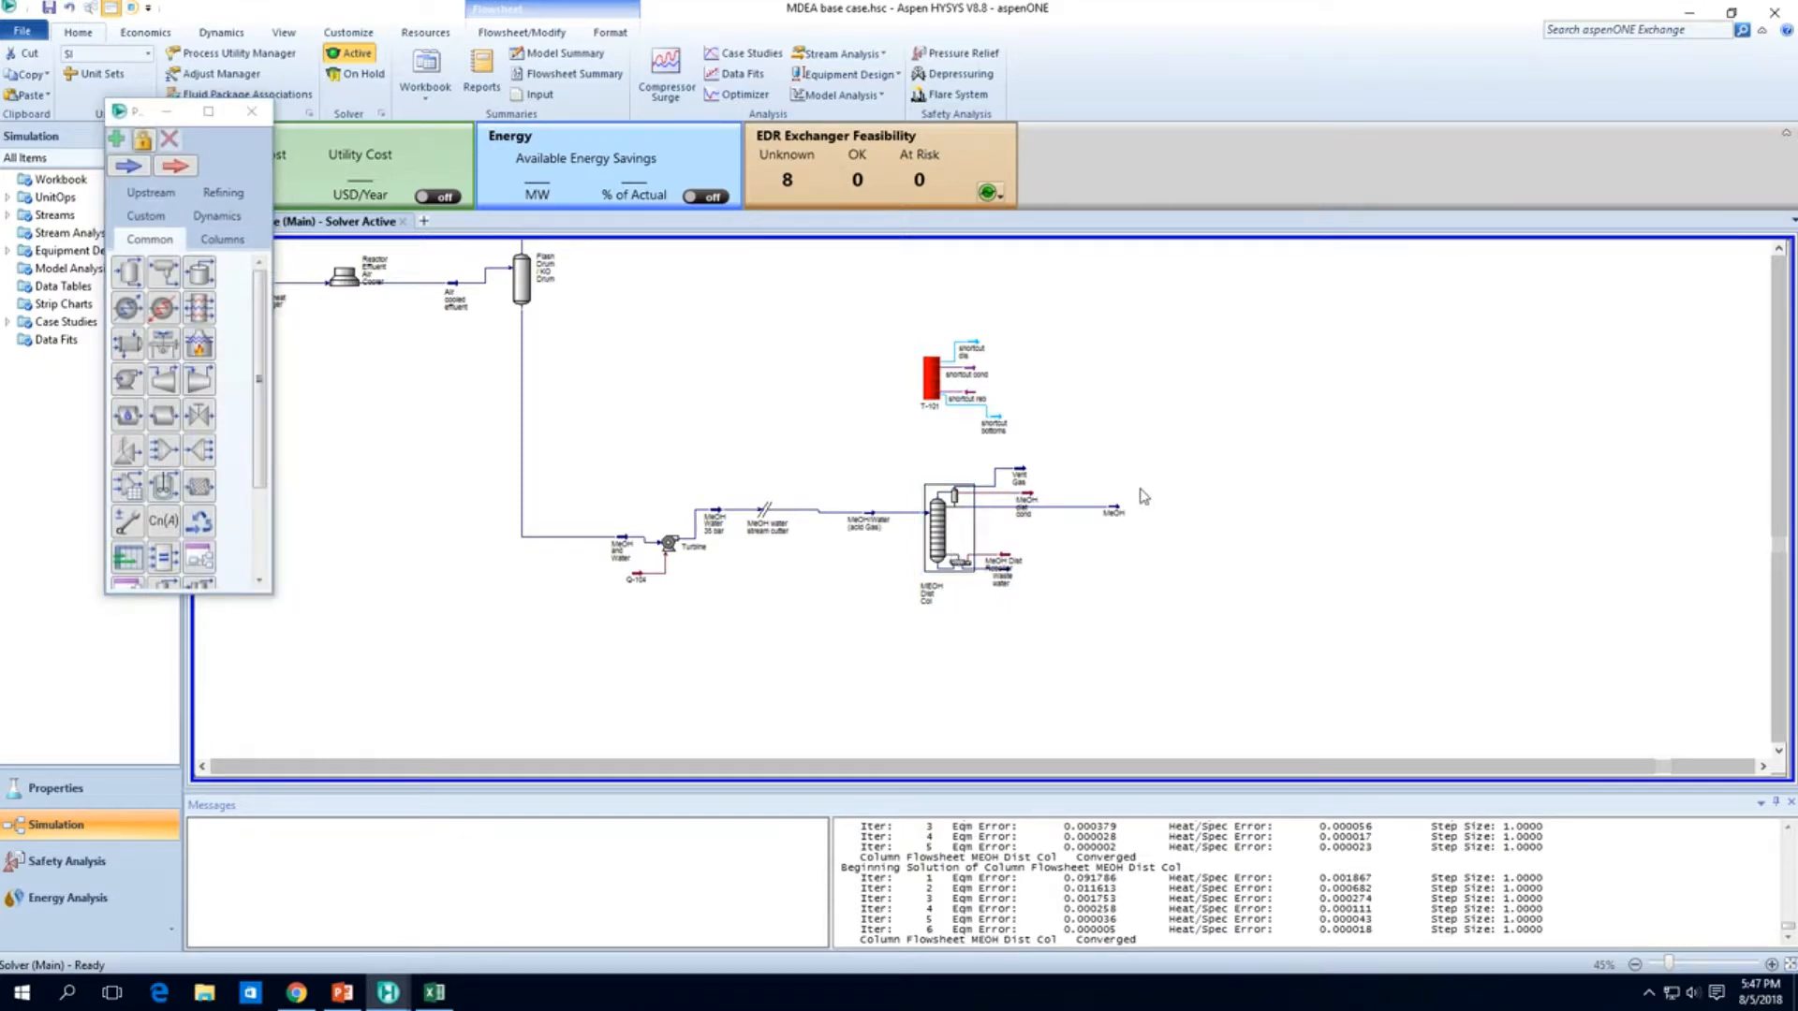
left_click(250, 110)
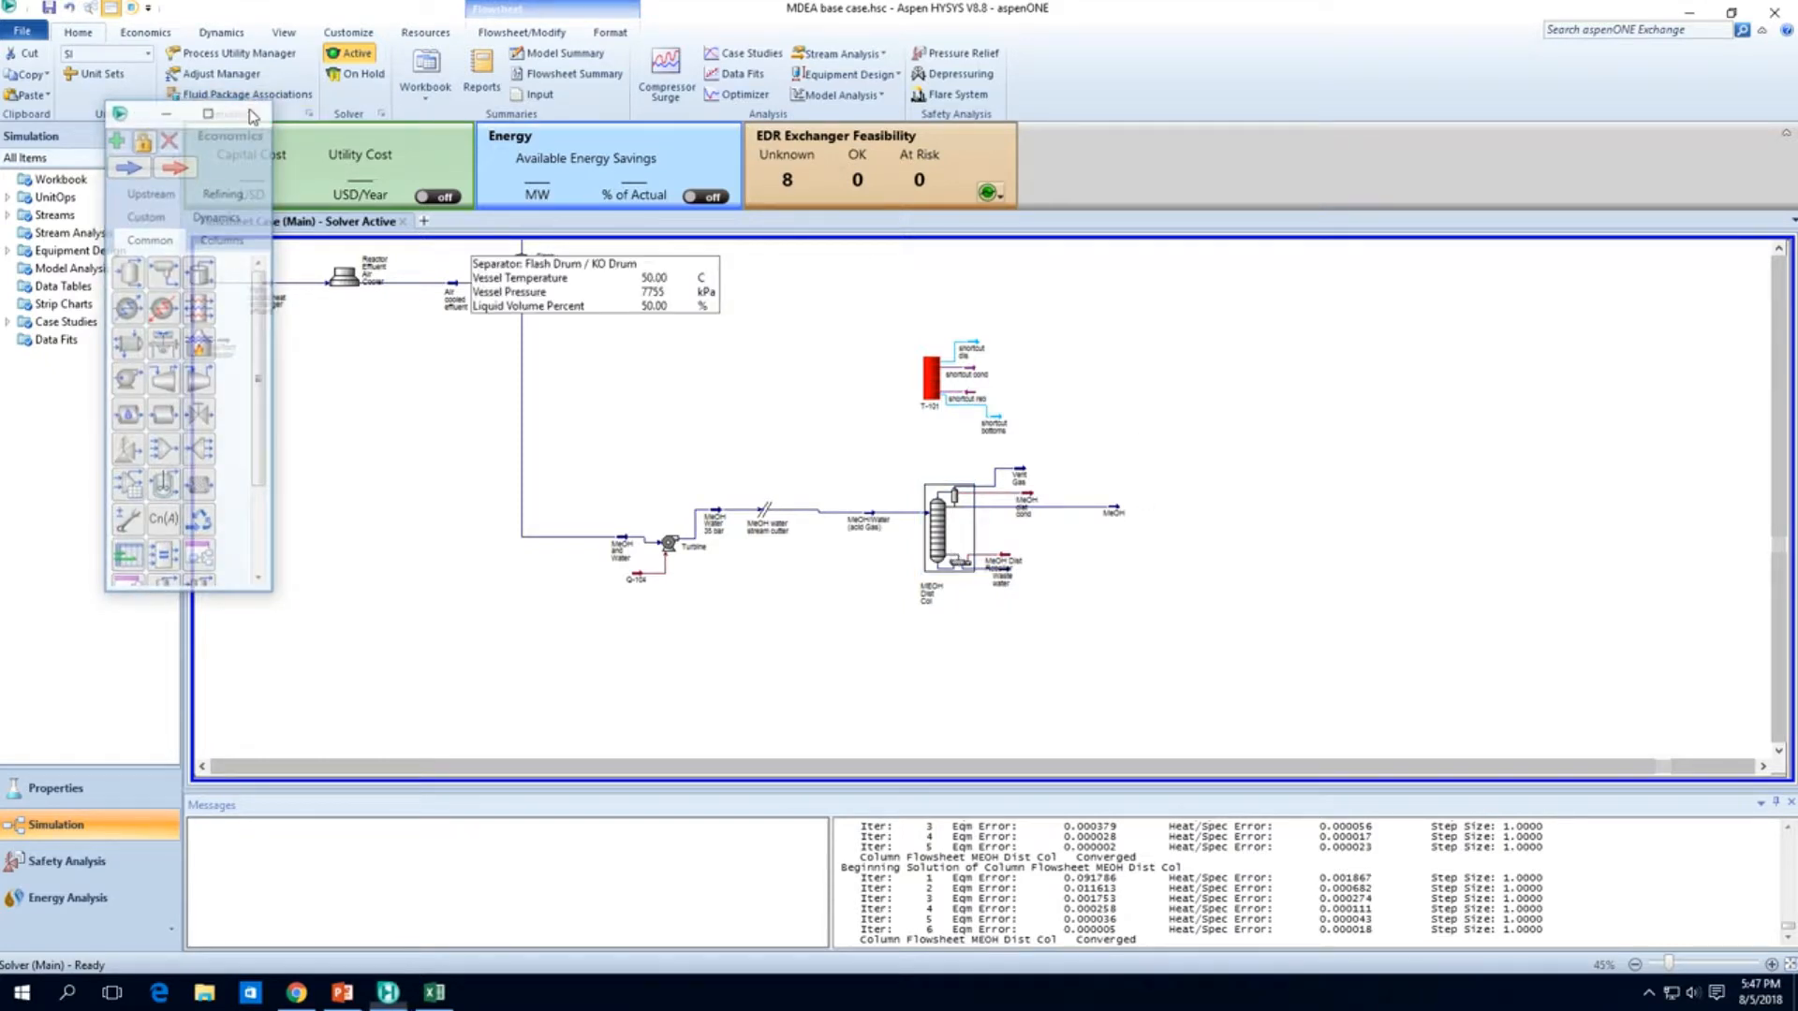
right_click(1114, 511)
left_click(1002, 406)
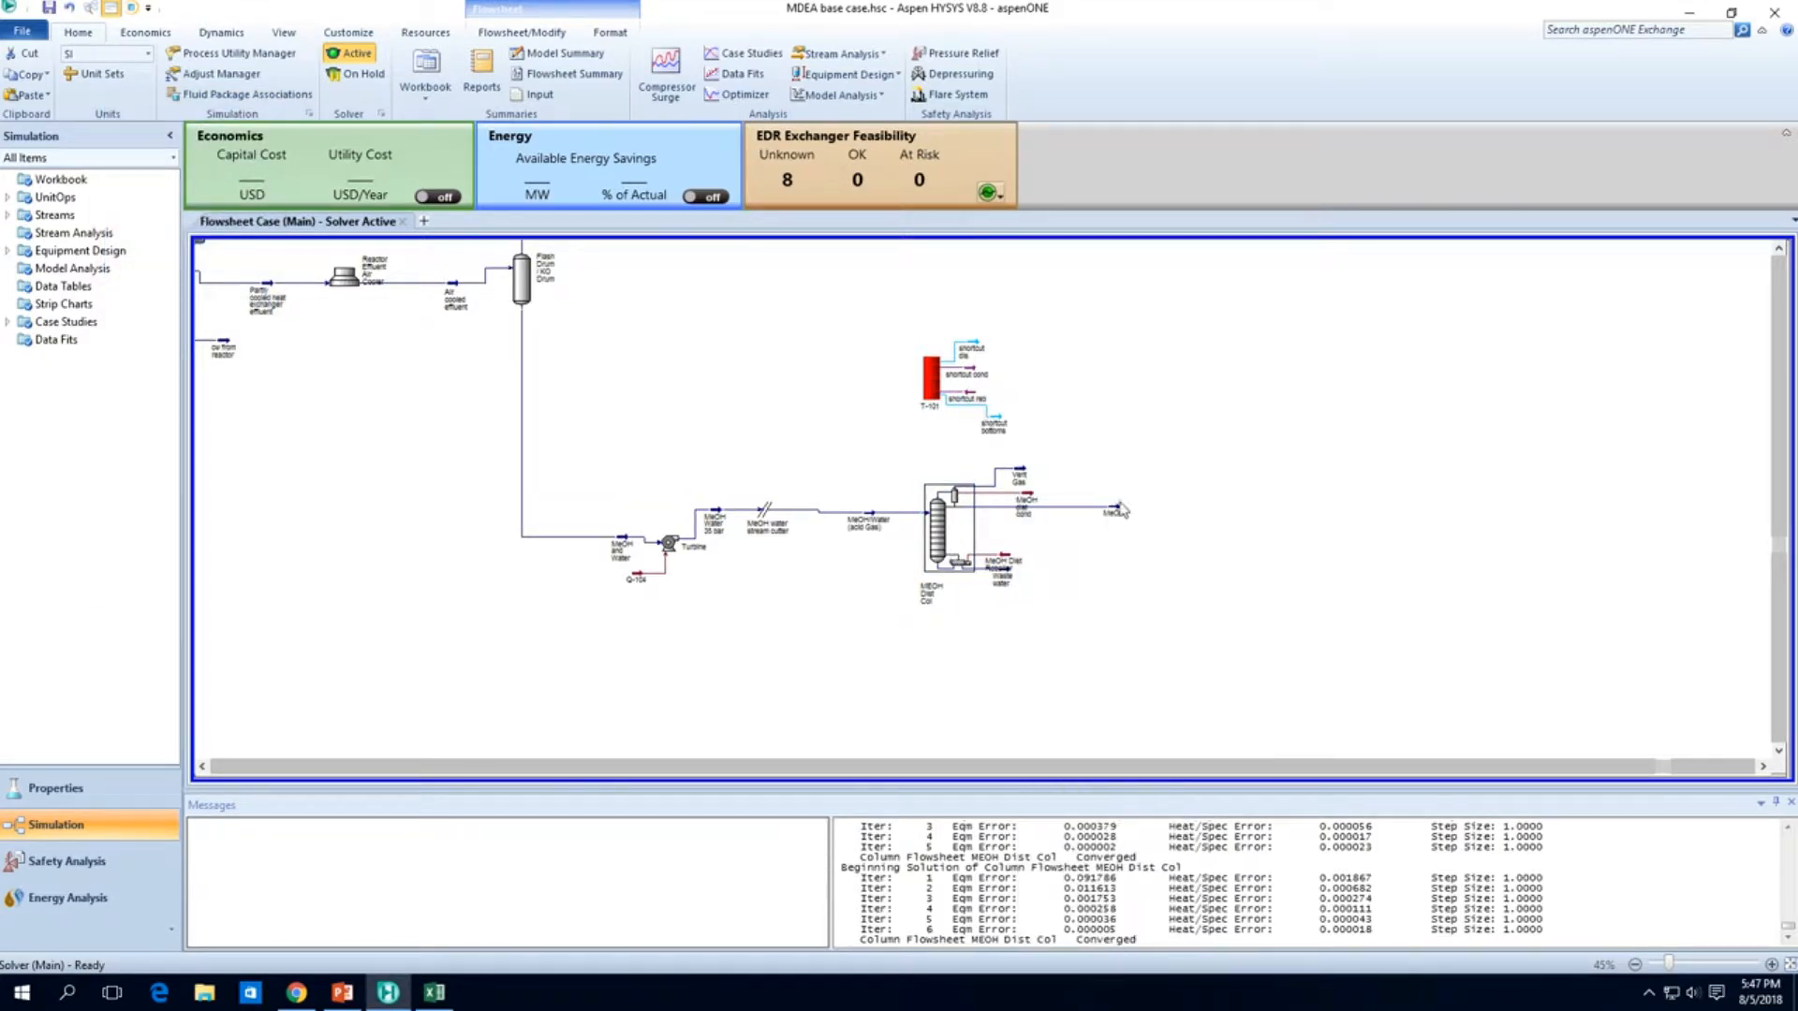
Step: Rename the MeOH product stream of the distillation column as Impure MeOH
double_click(1117, 510)
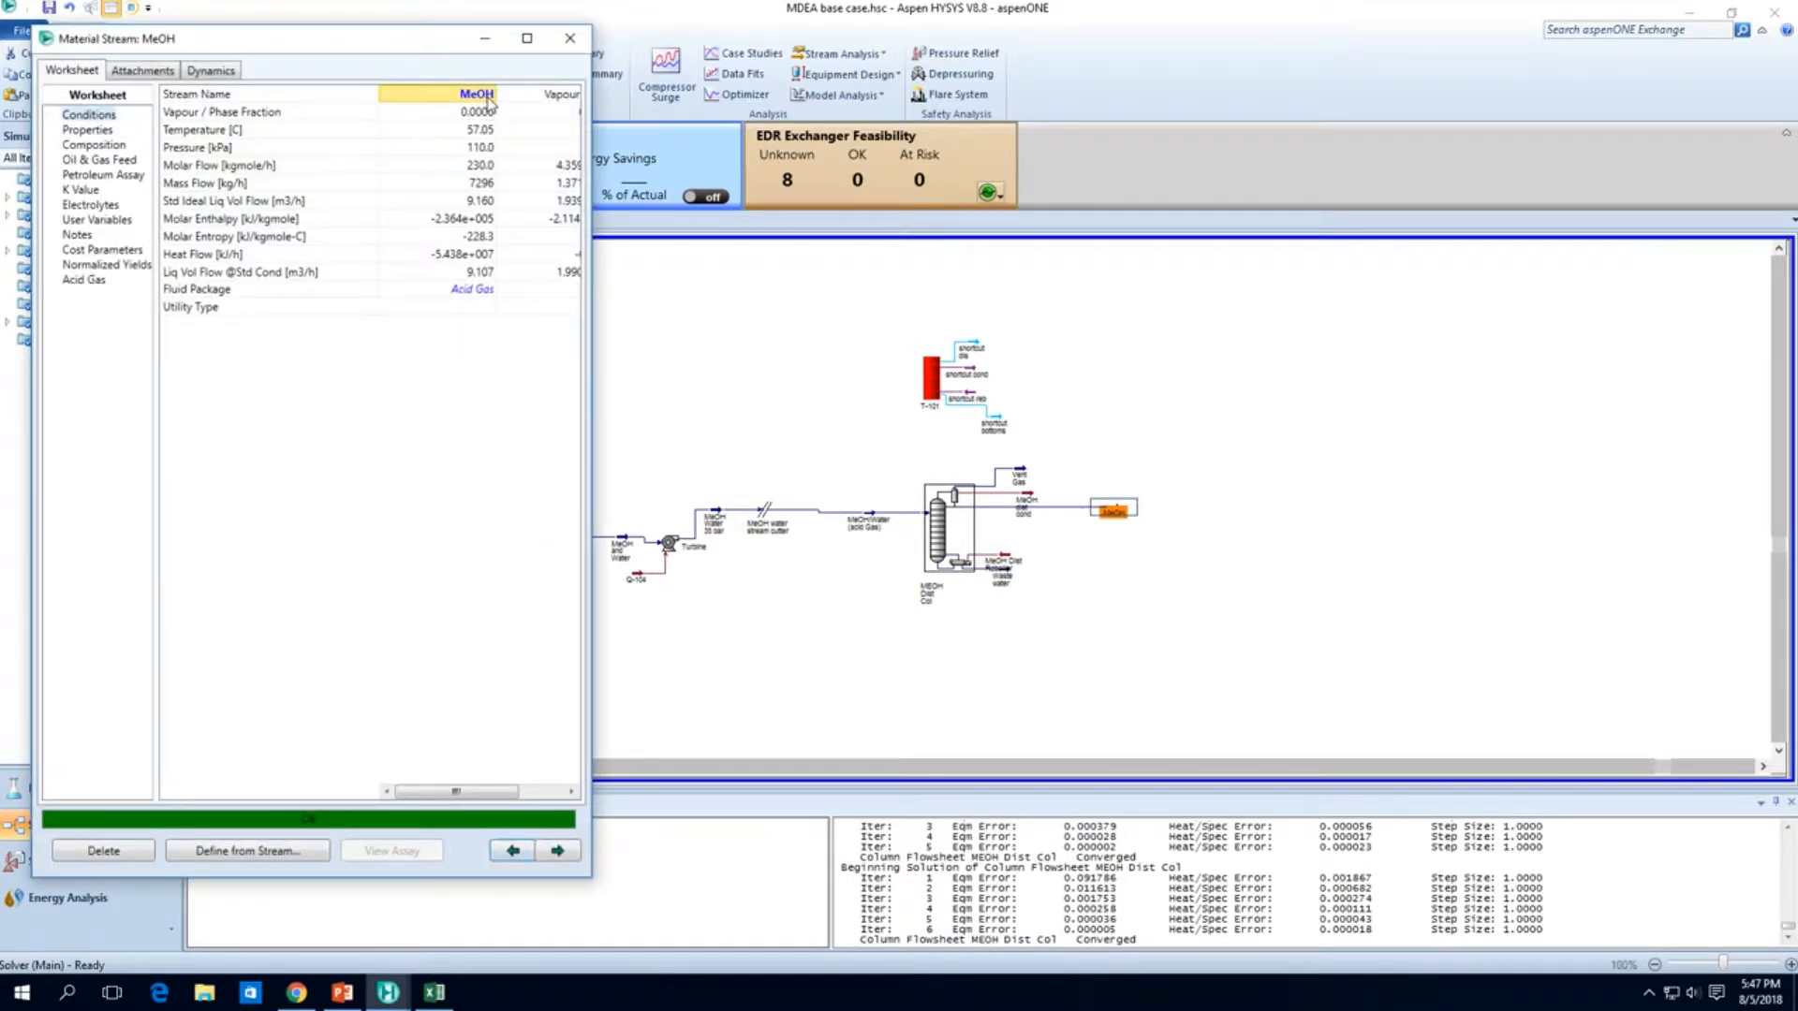
key("BackSpace")
type("Impure MeOH")
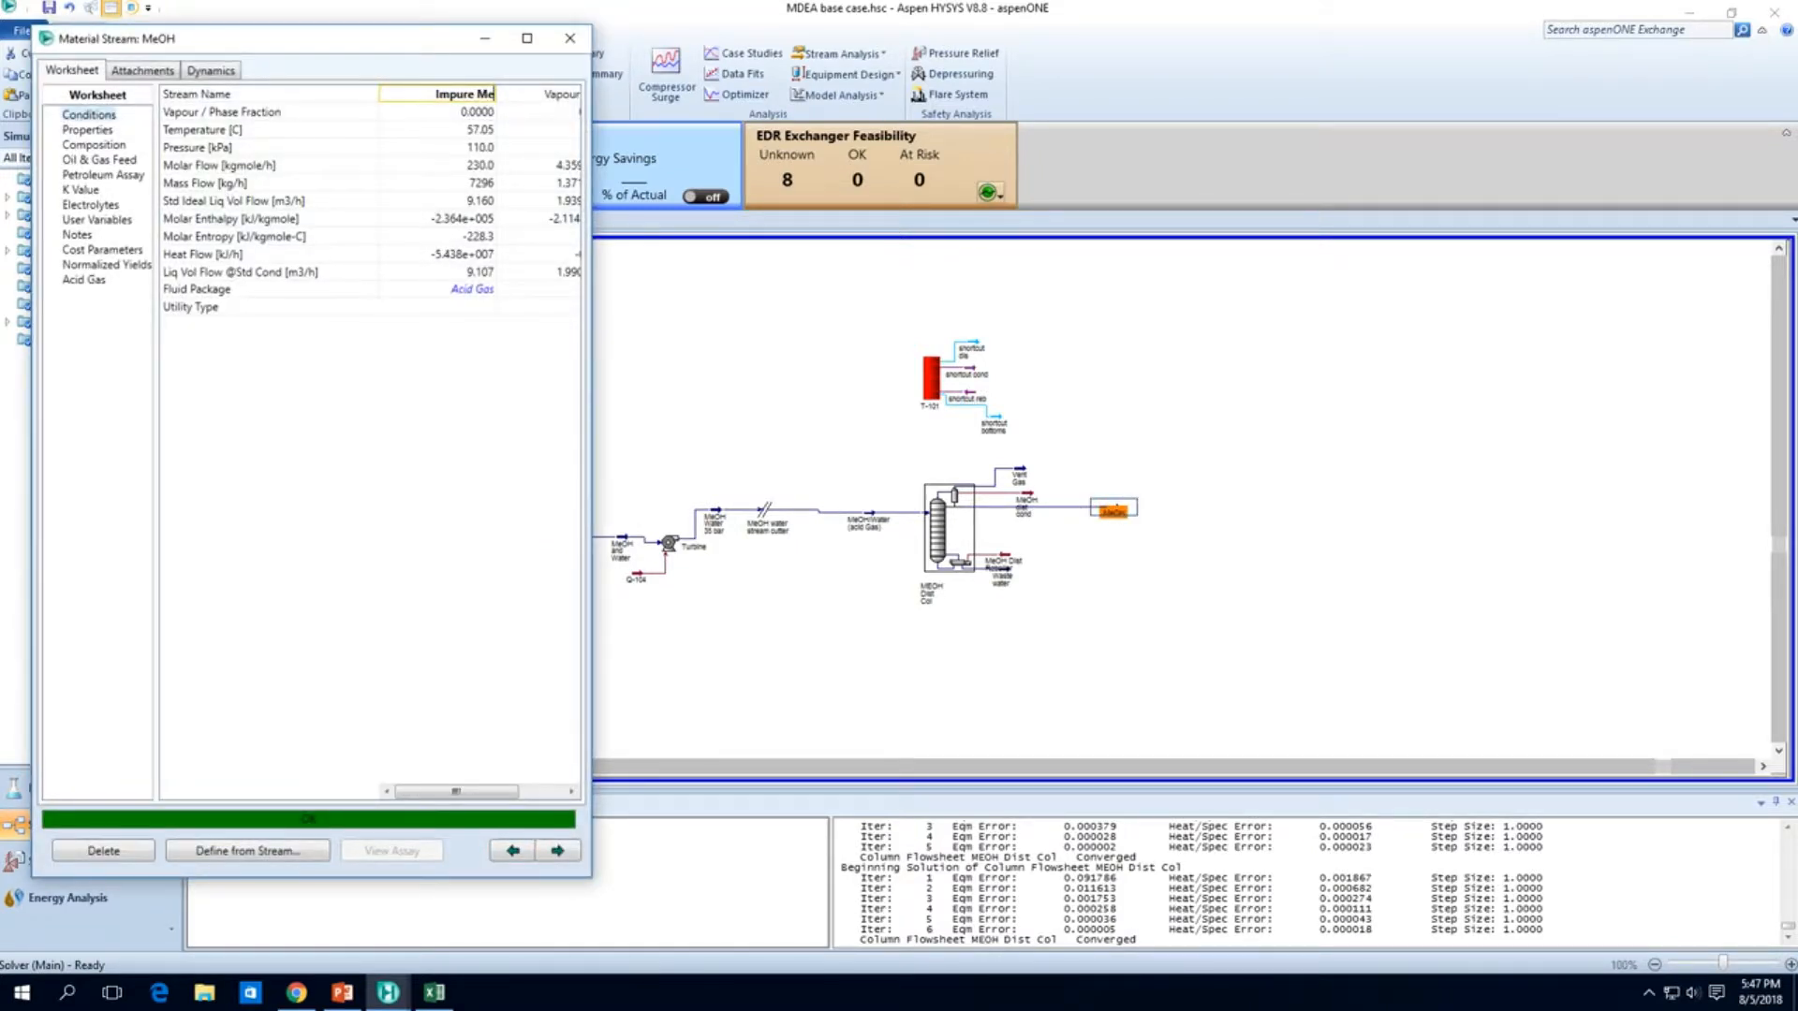
key("Return")
left_click(1173, 612)
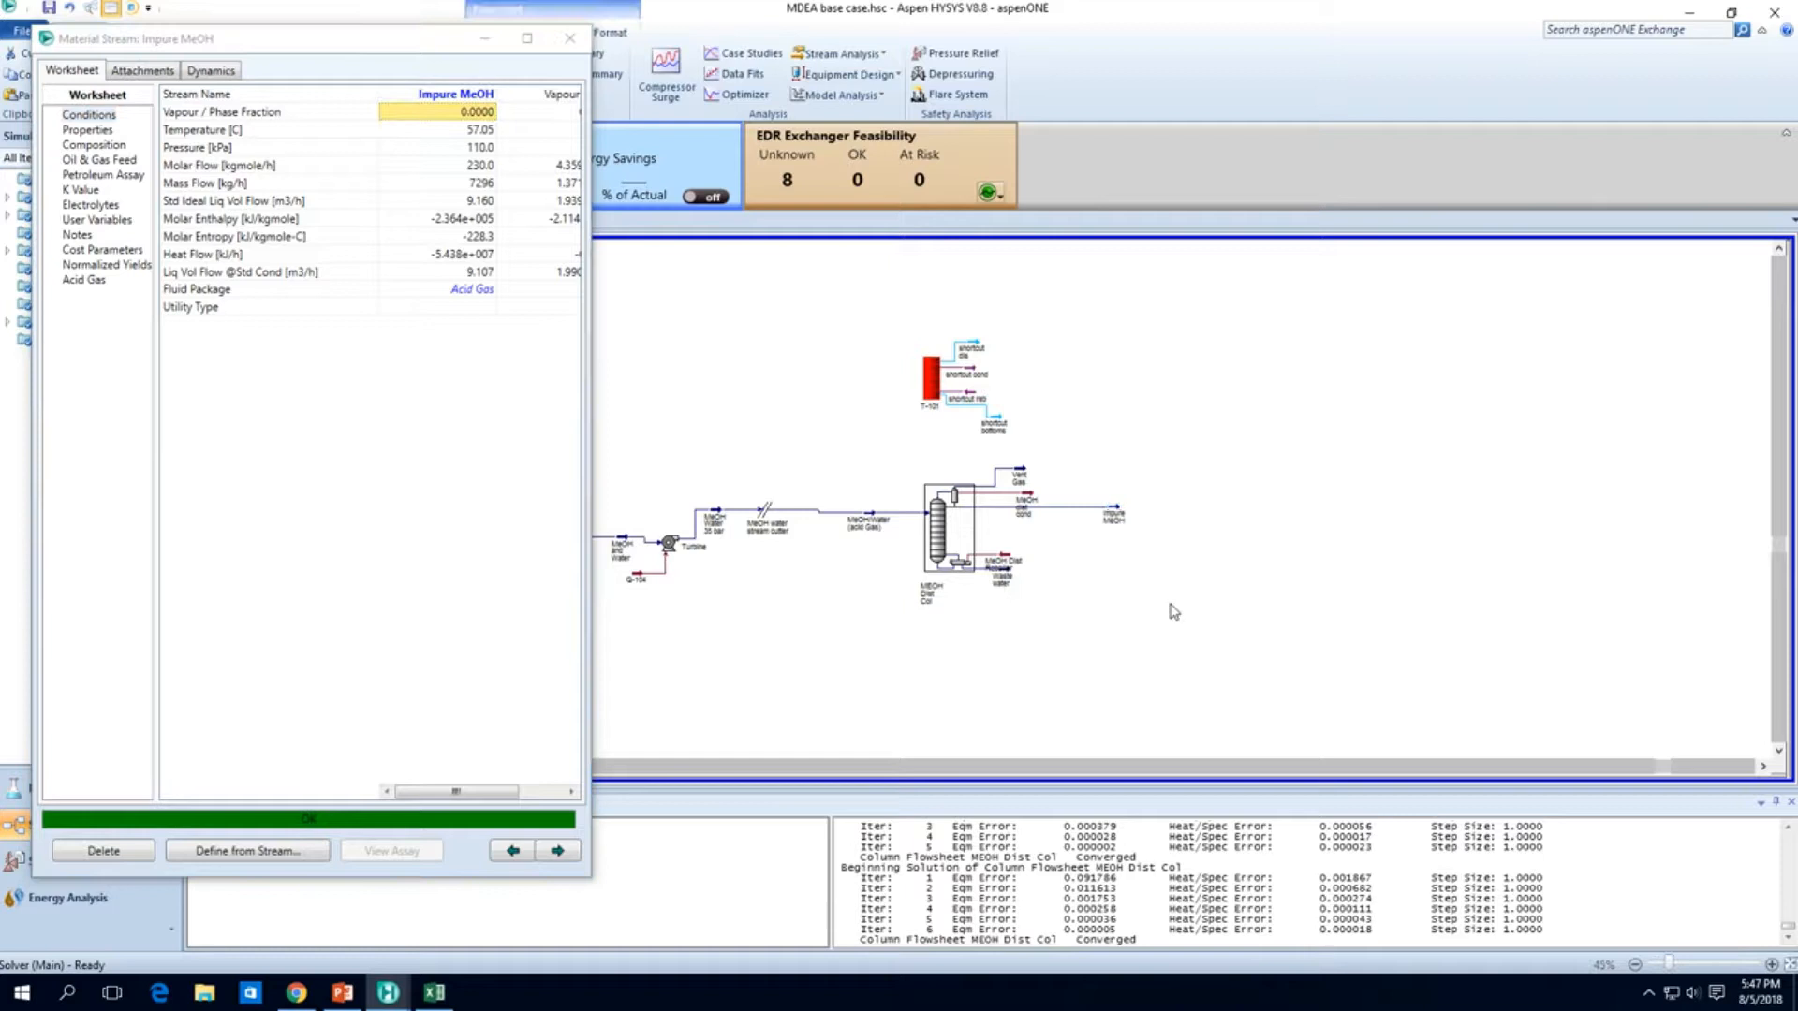
Step: Clone the Impure MeOH stream and dismiss the Unnecessary Cutters dialog with the MeOH water stream cutter still marked for deletion
right_click(1116, 514)
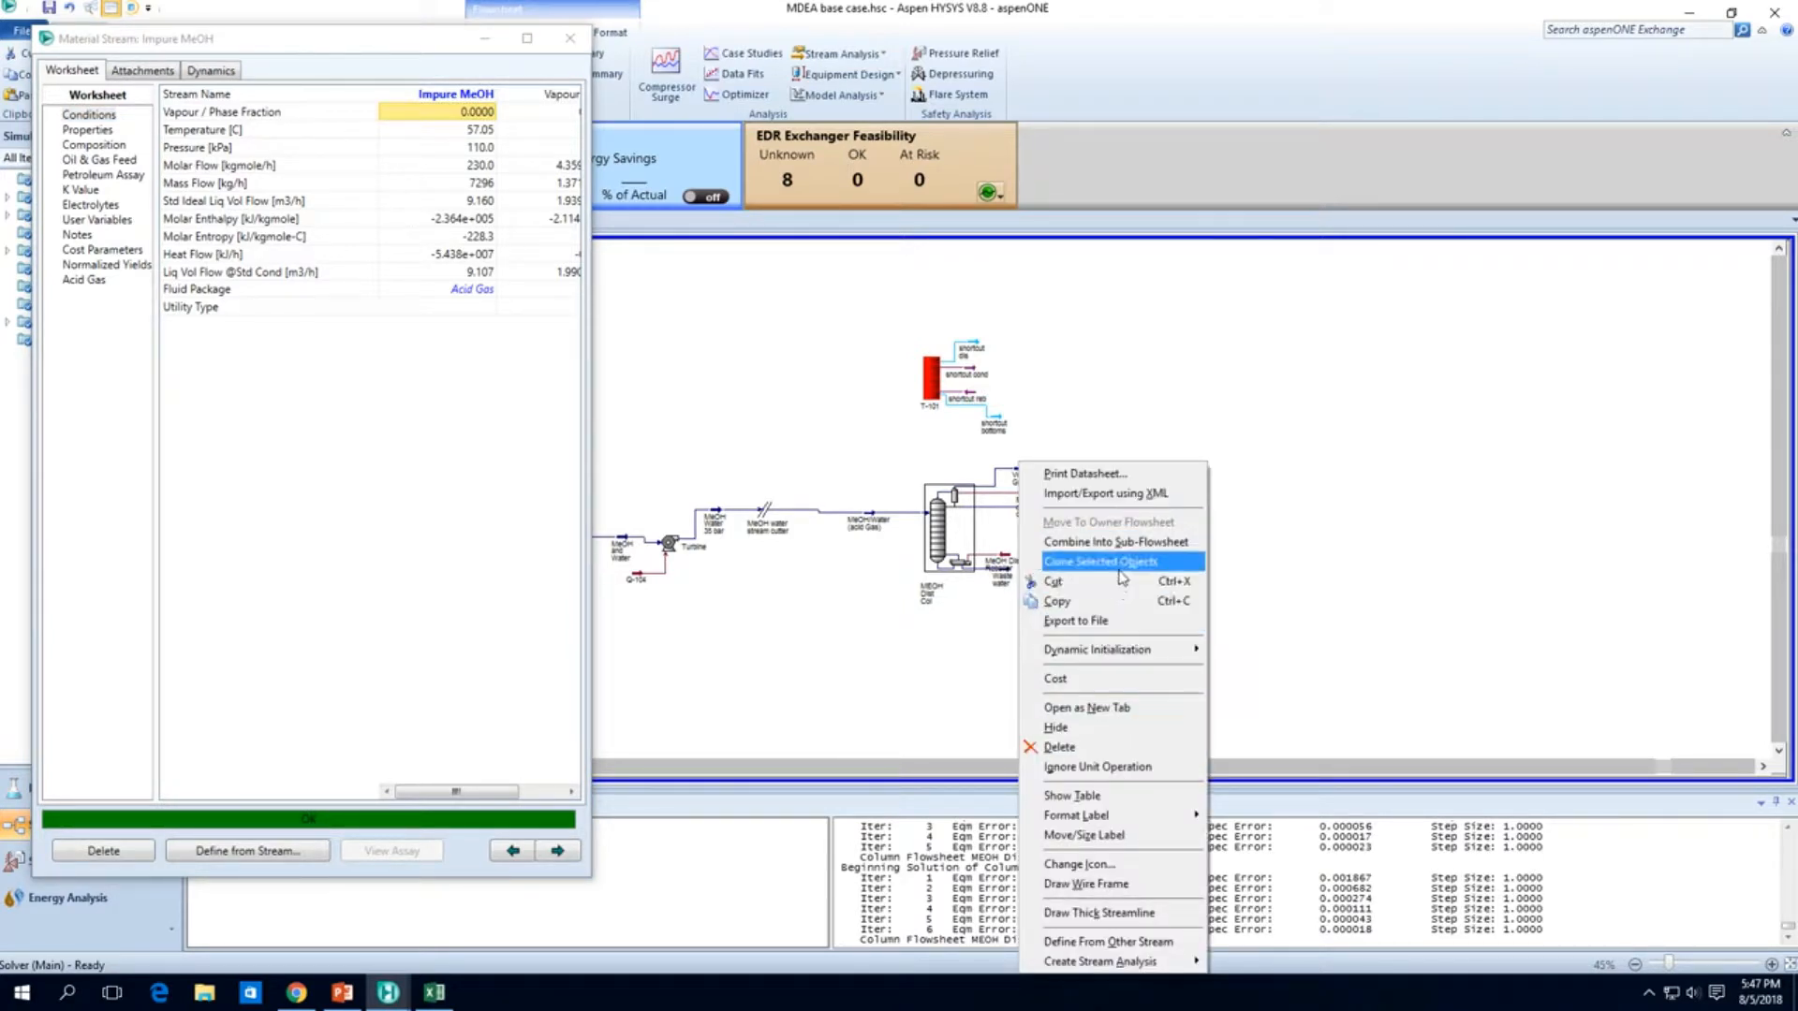
left_click(1120, 565)
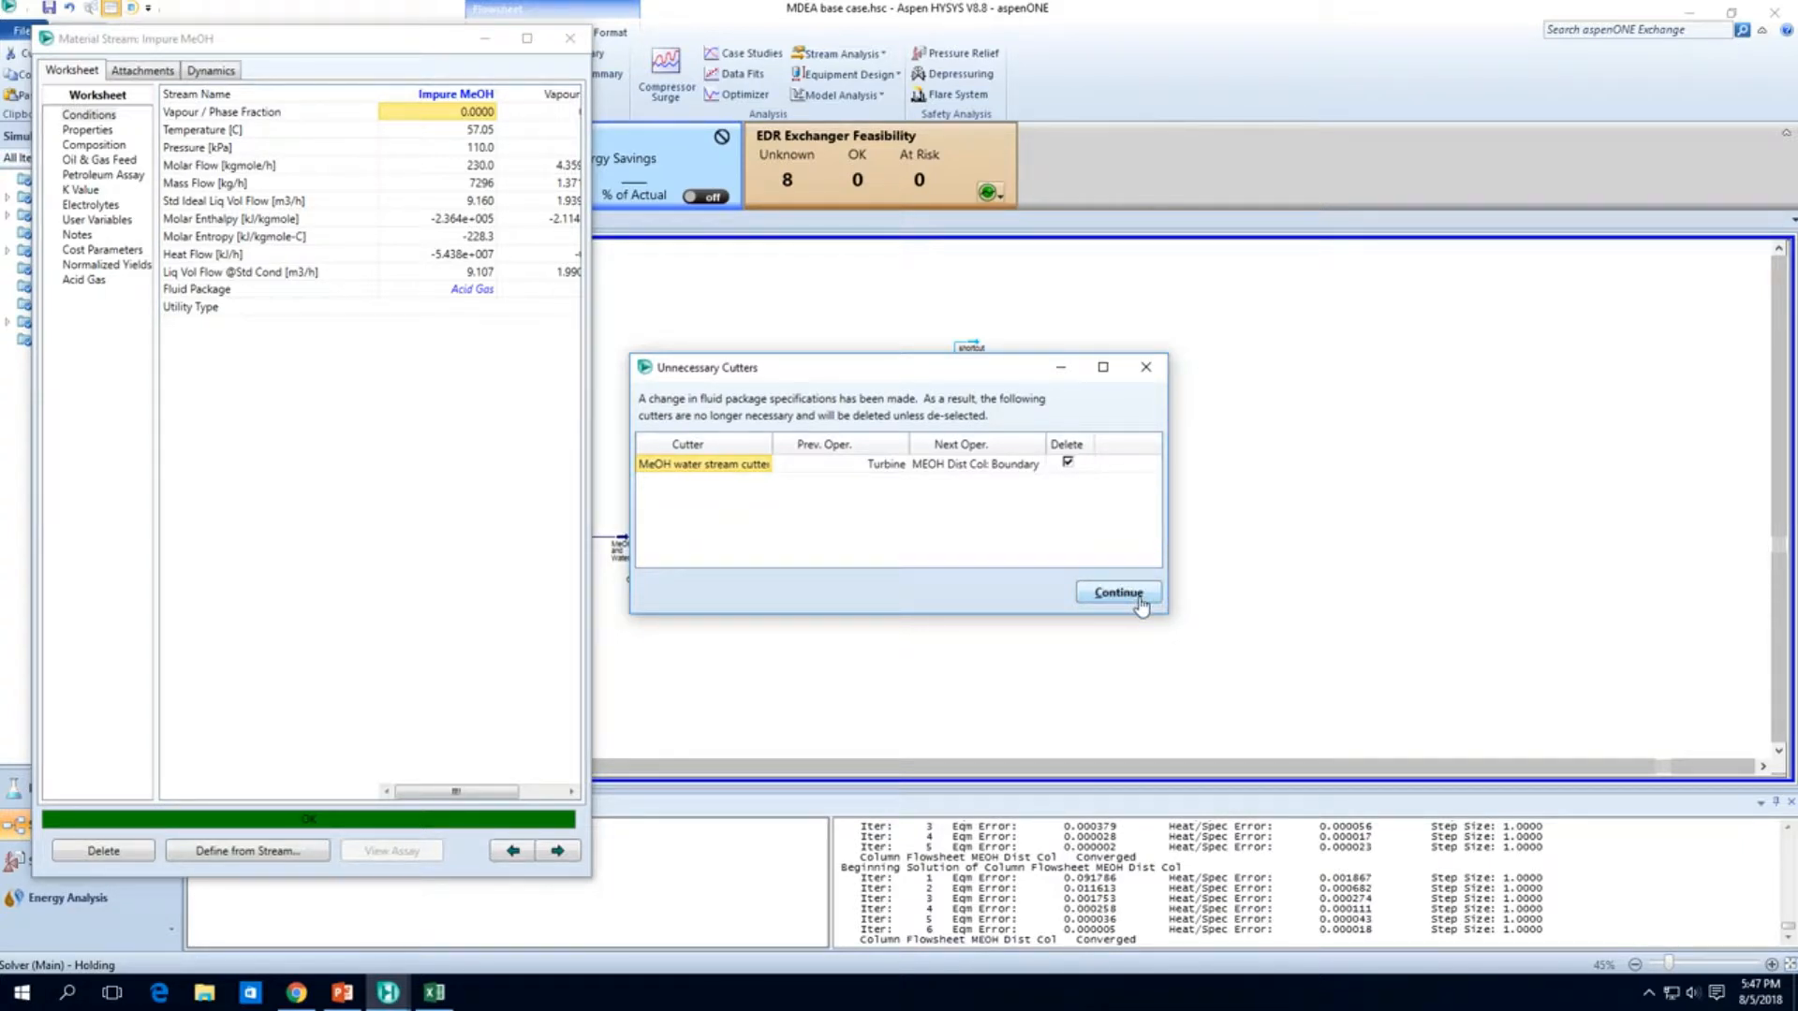
left_click(1147, 368)
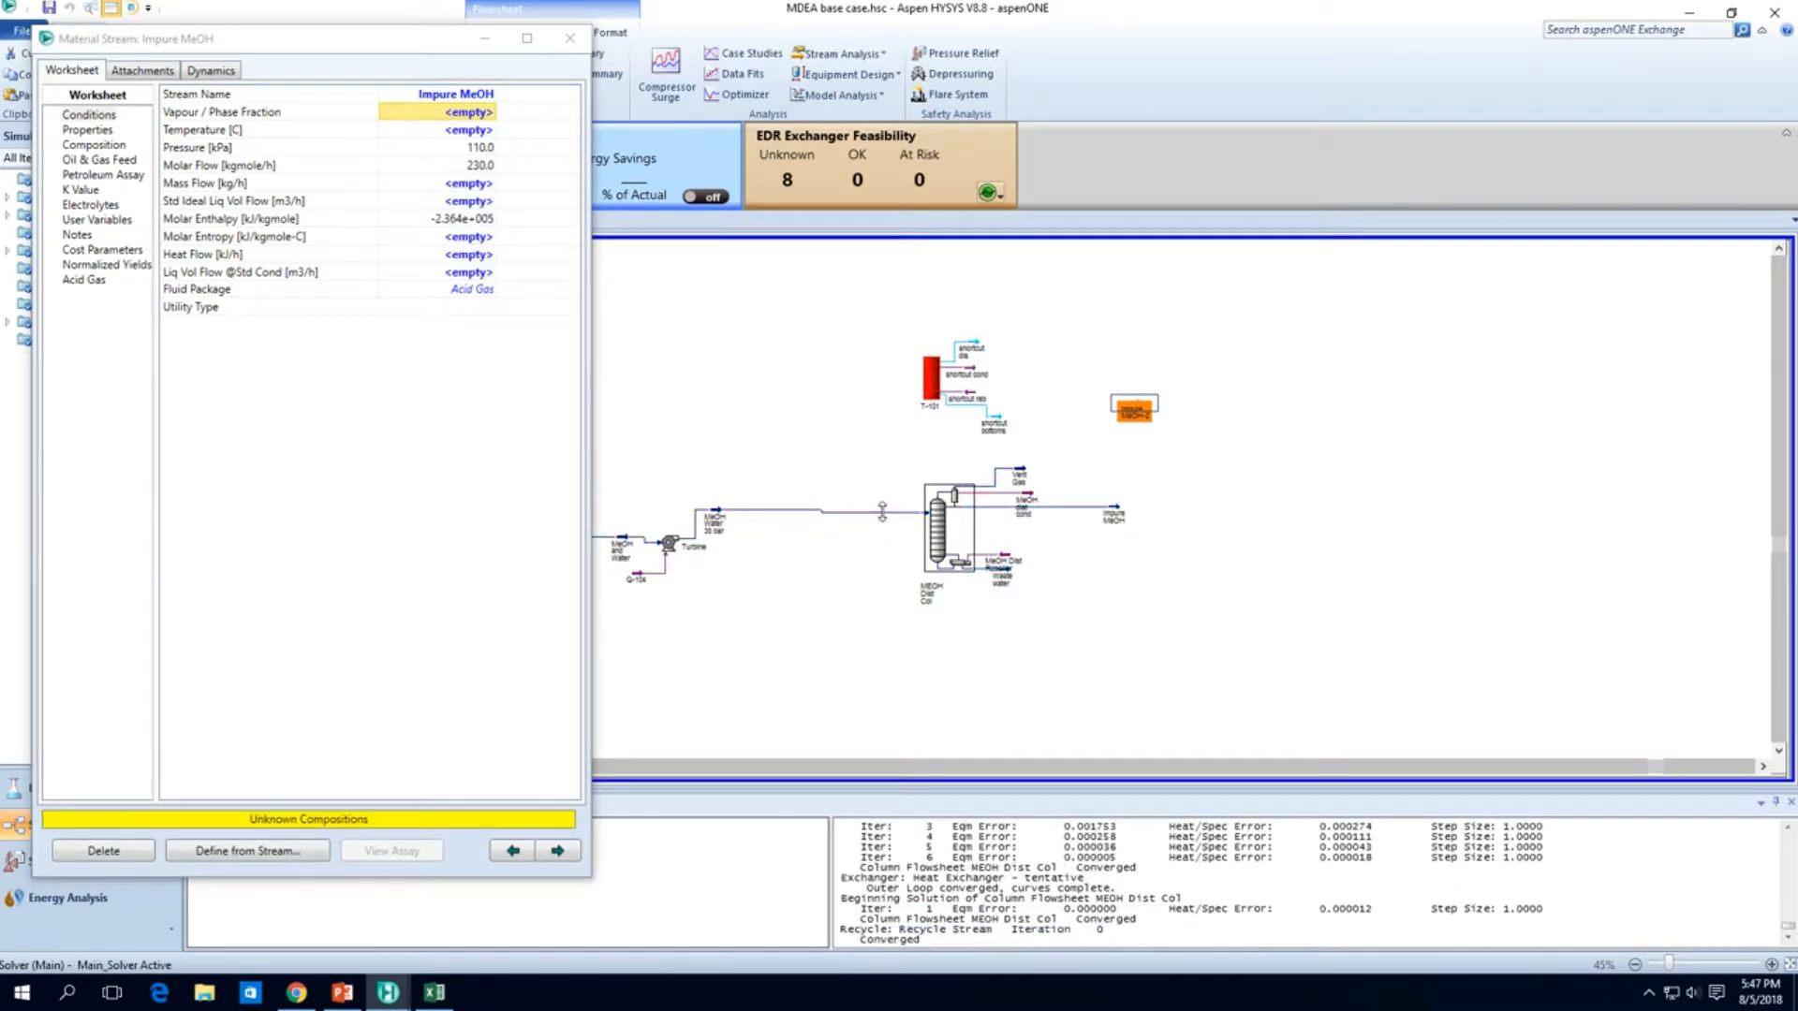
double_click(946, 540)
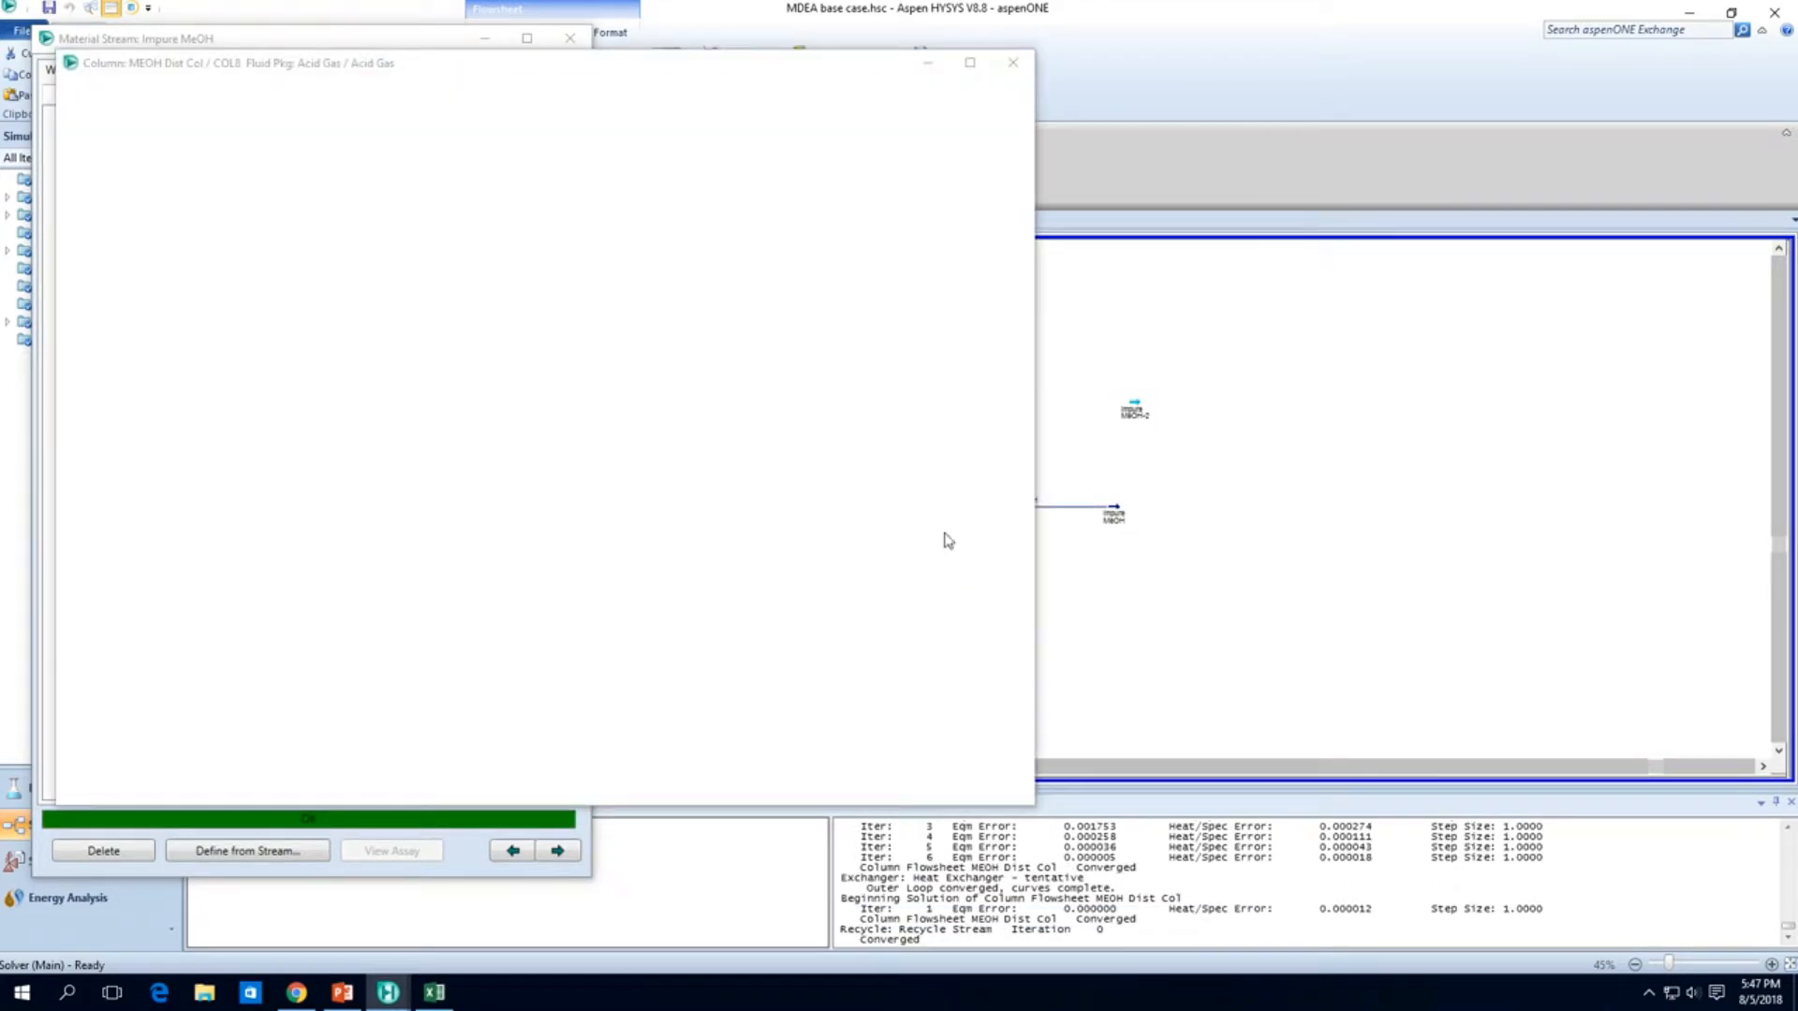
left_click(1012, 62)
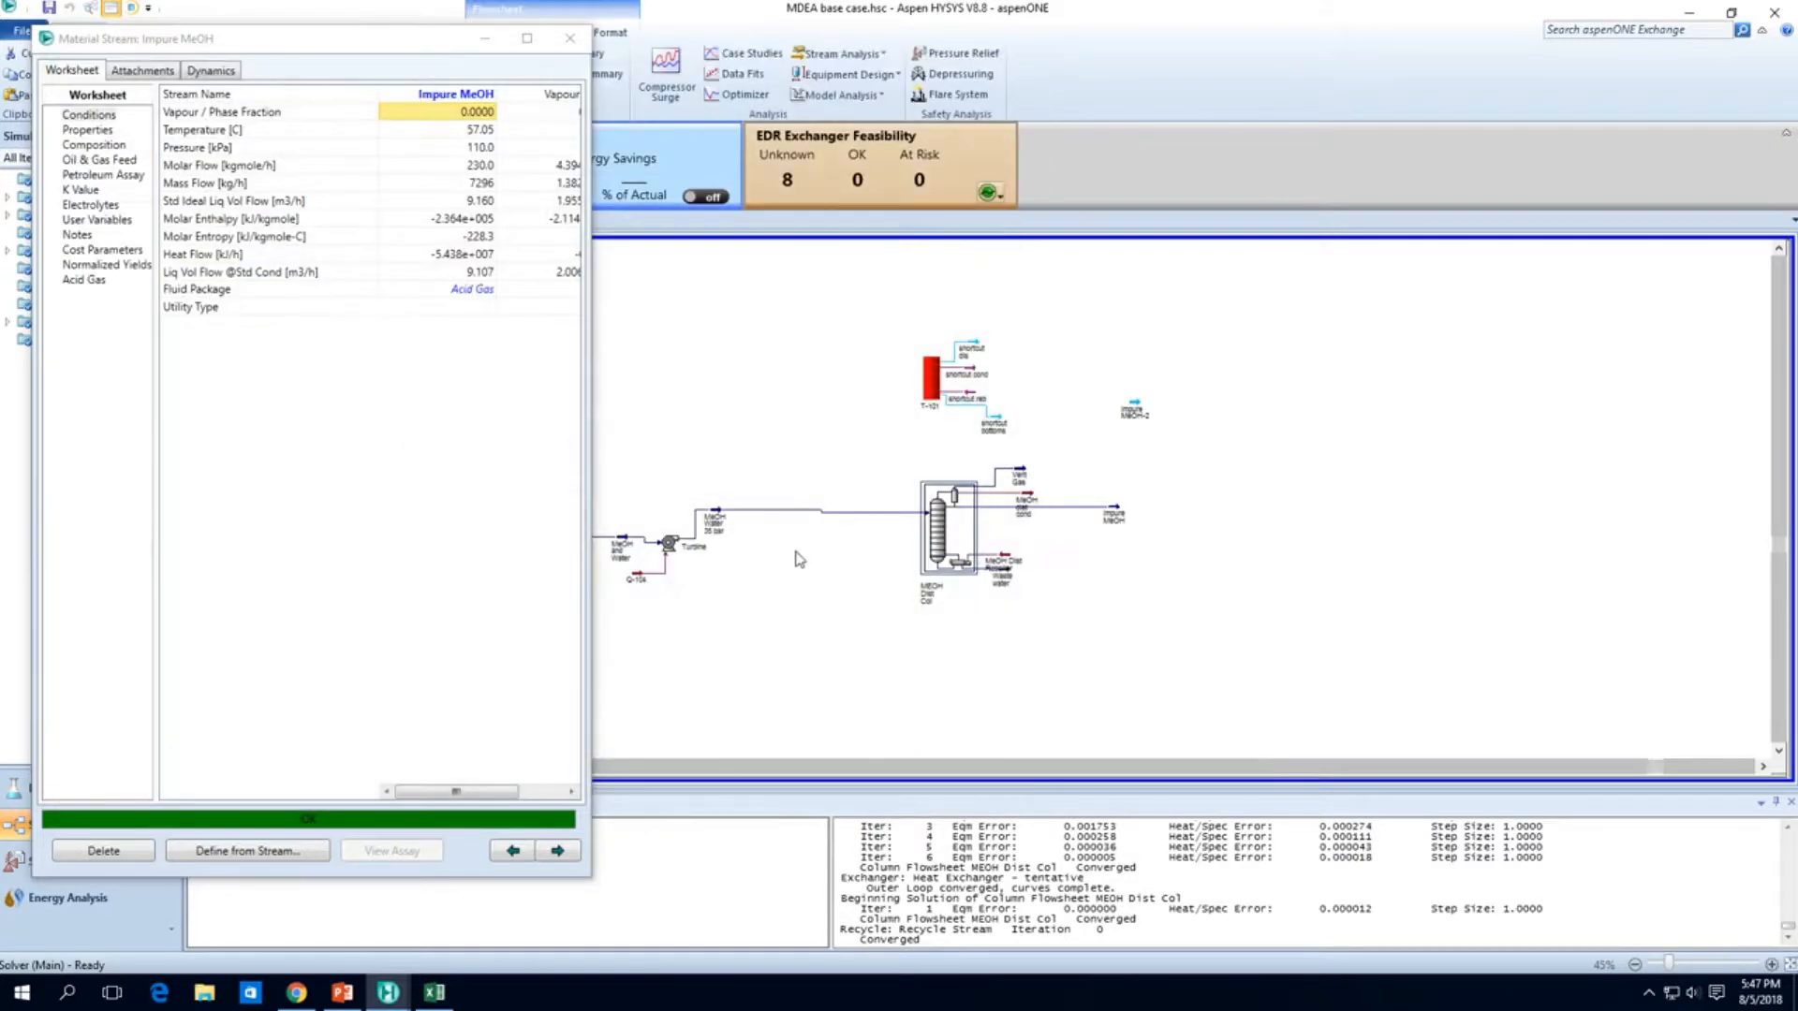
Step: Set the fluid package of the MeOH Water 35 bar stream to Acid Gas and close the stream window
double_click(714, 521)
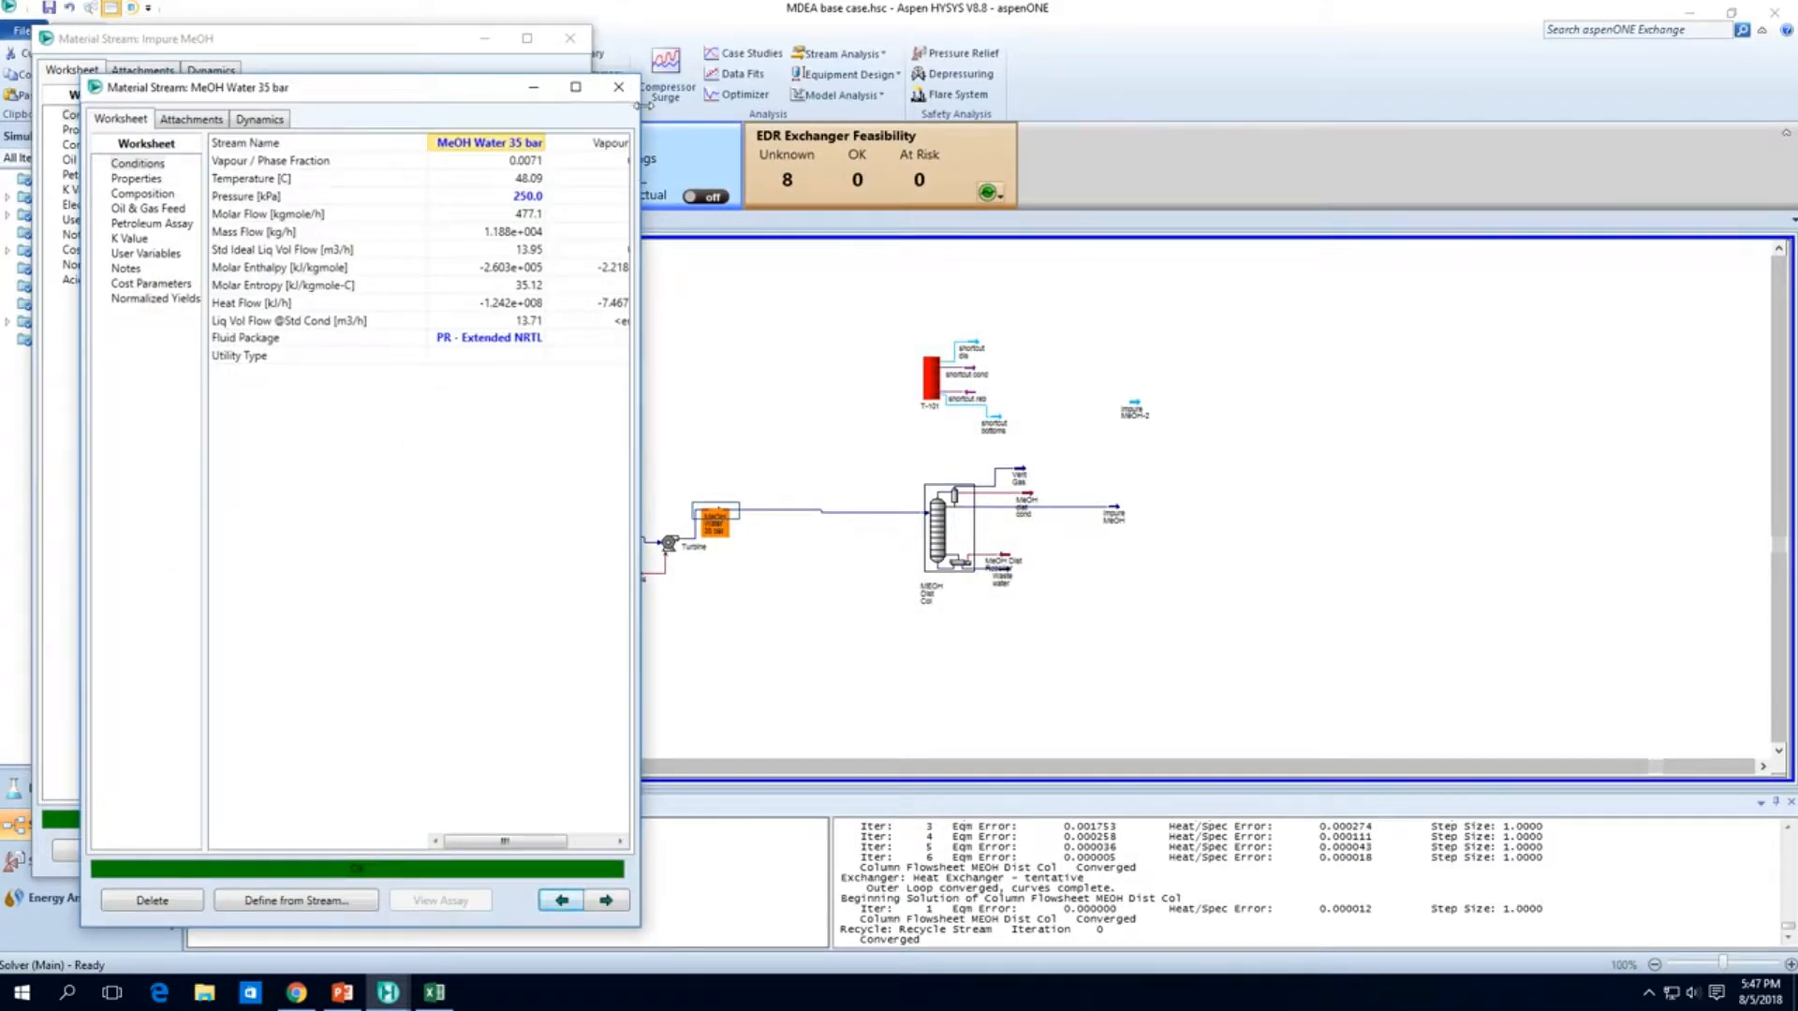
left_click(506, 337)
left_click(545, 337)
left_click(487, 358)
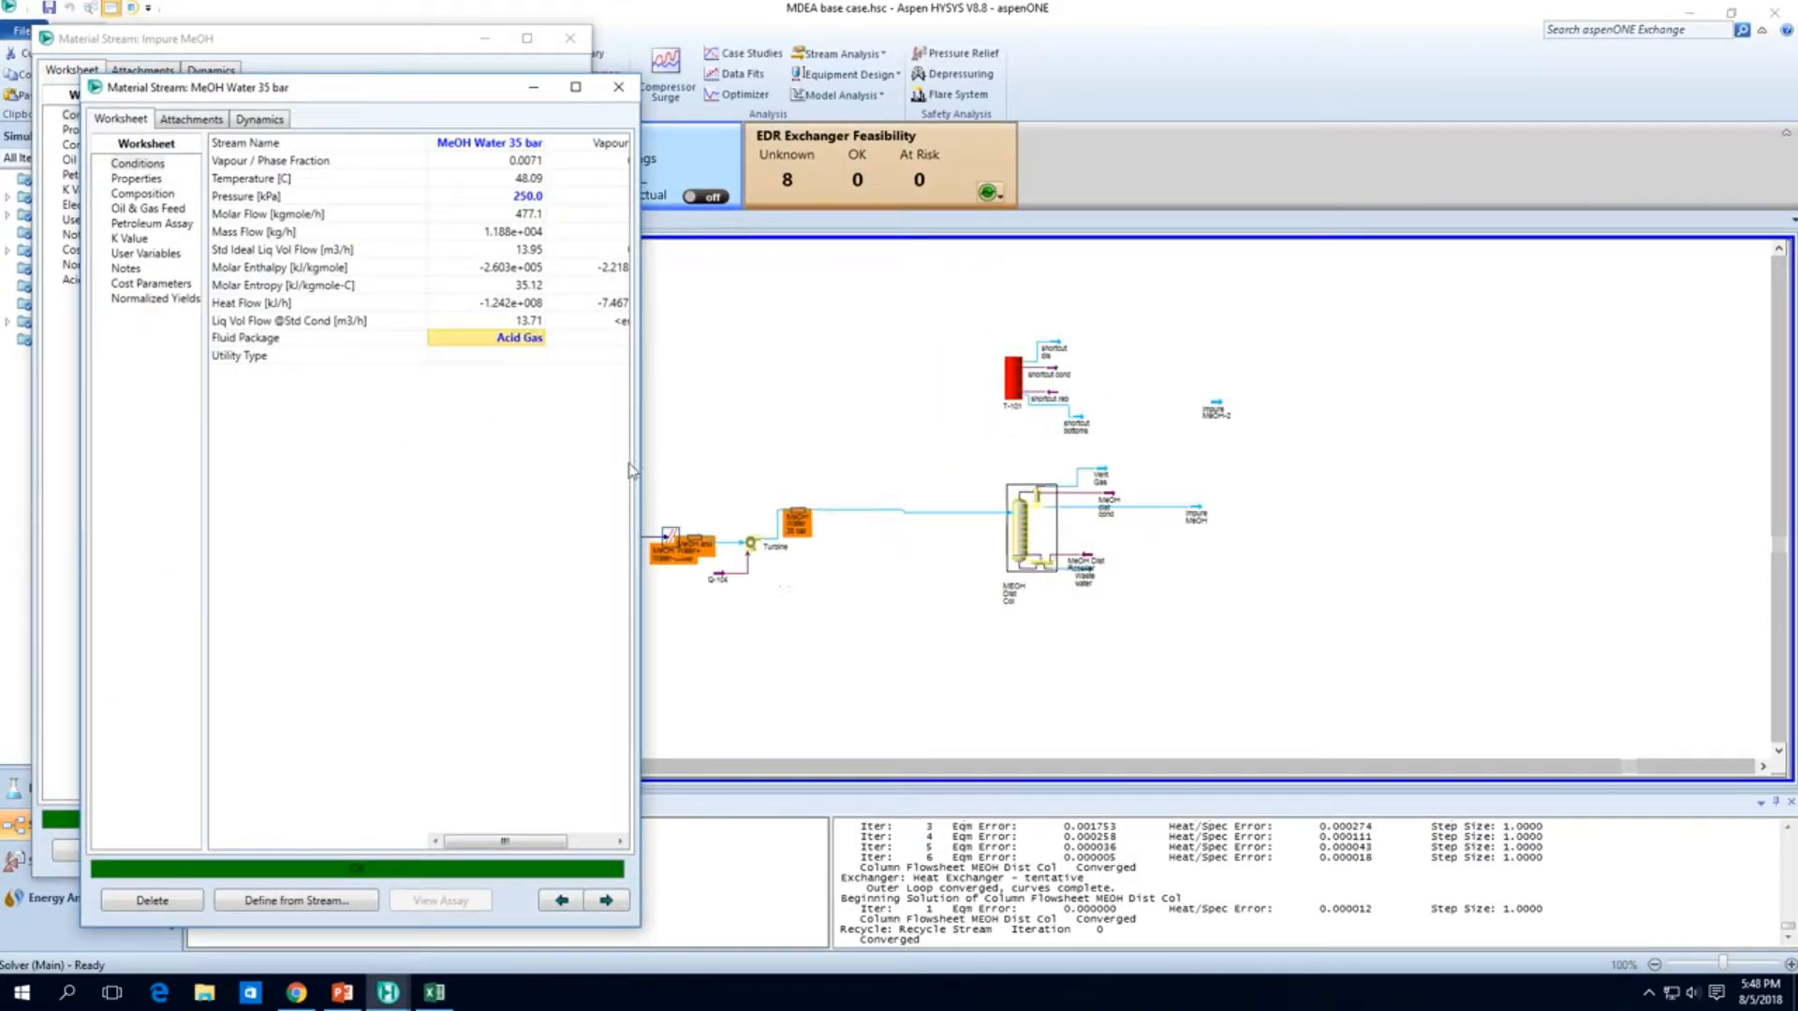
left_click(884, 604)
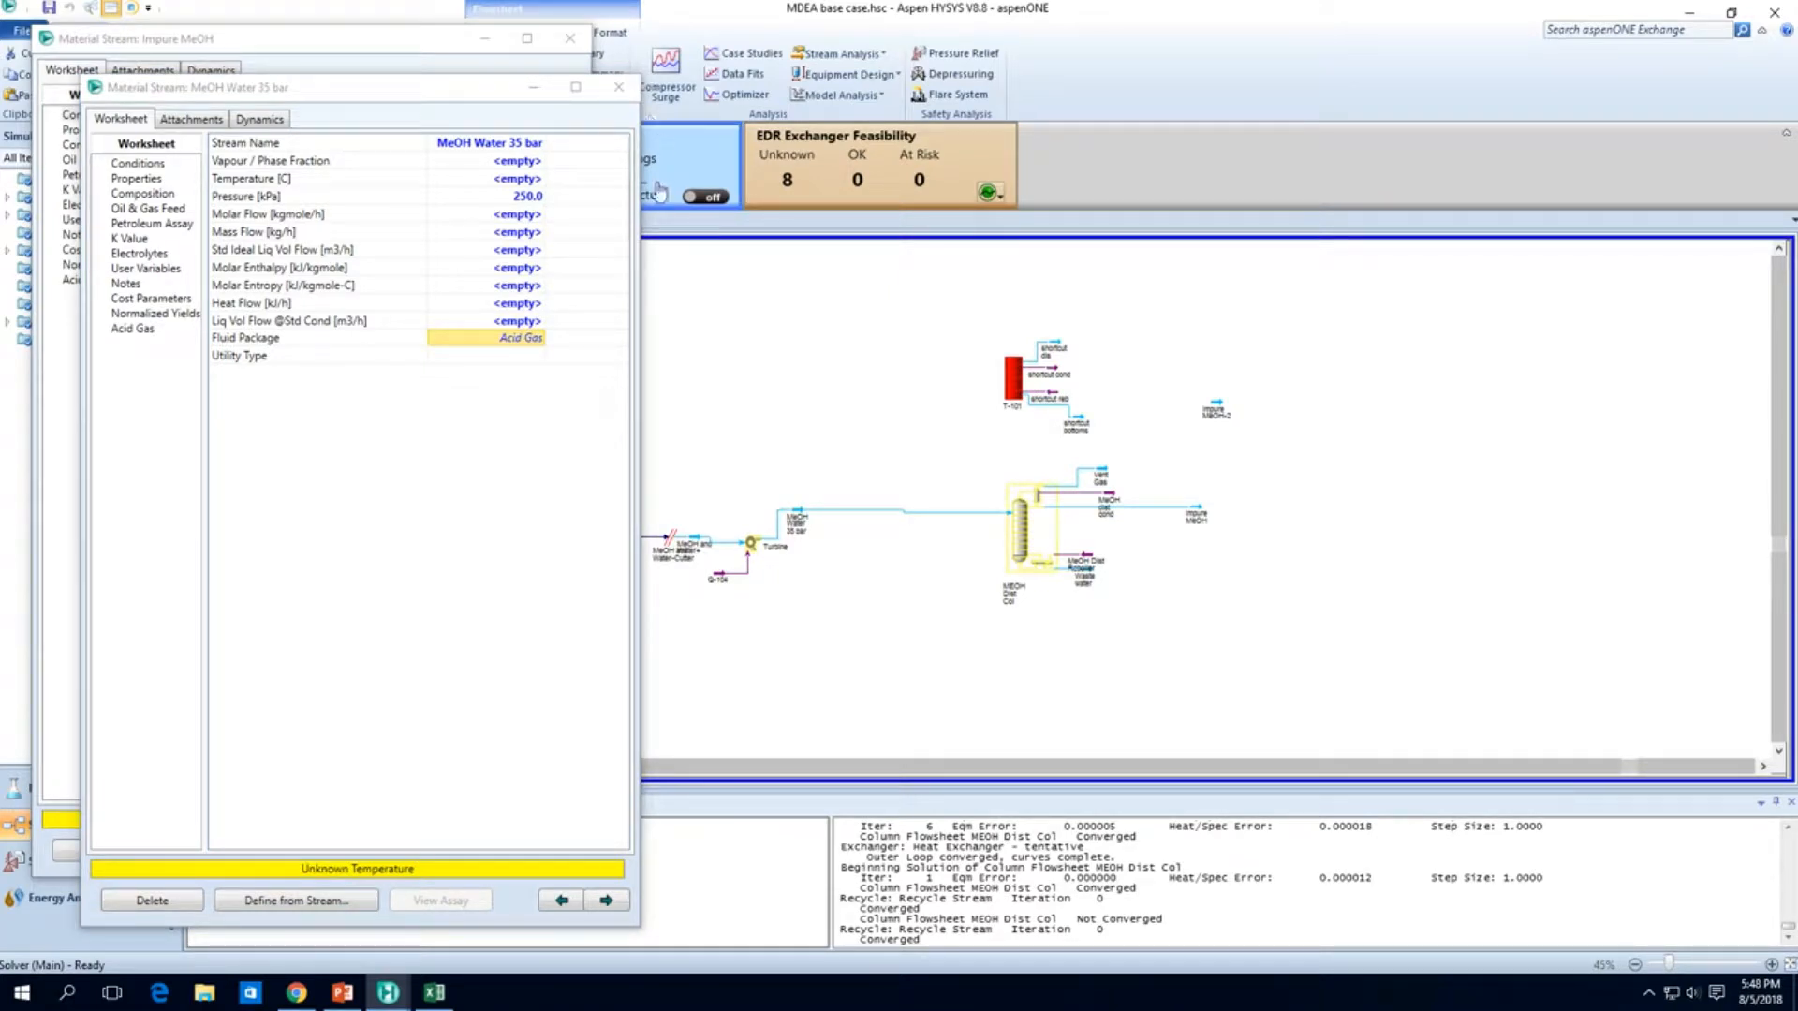
left_click(618, 86)
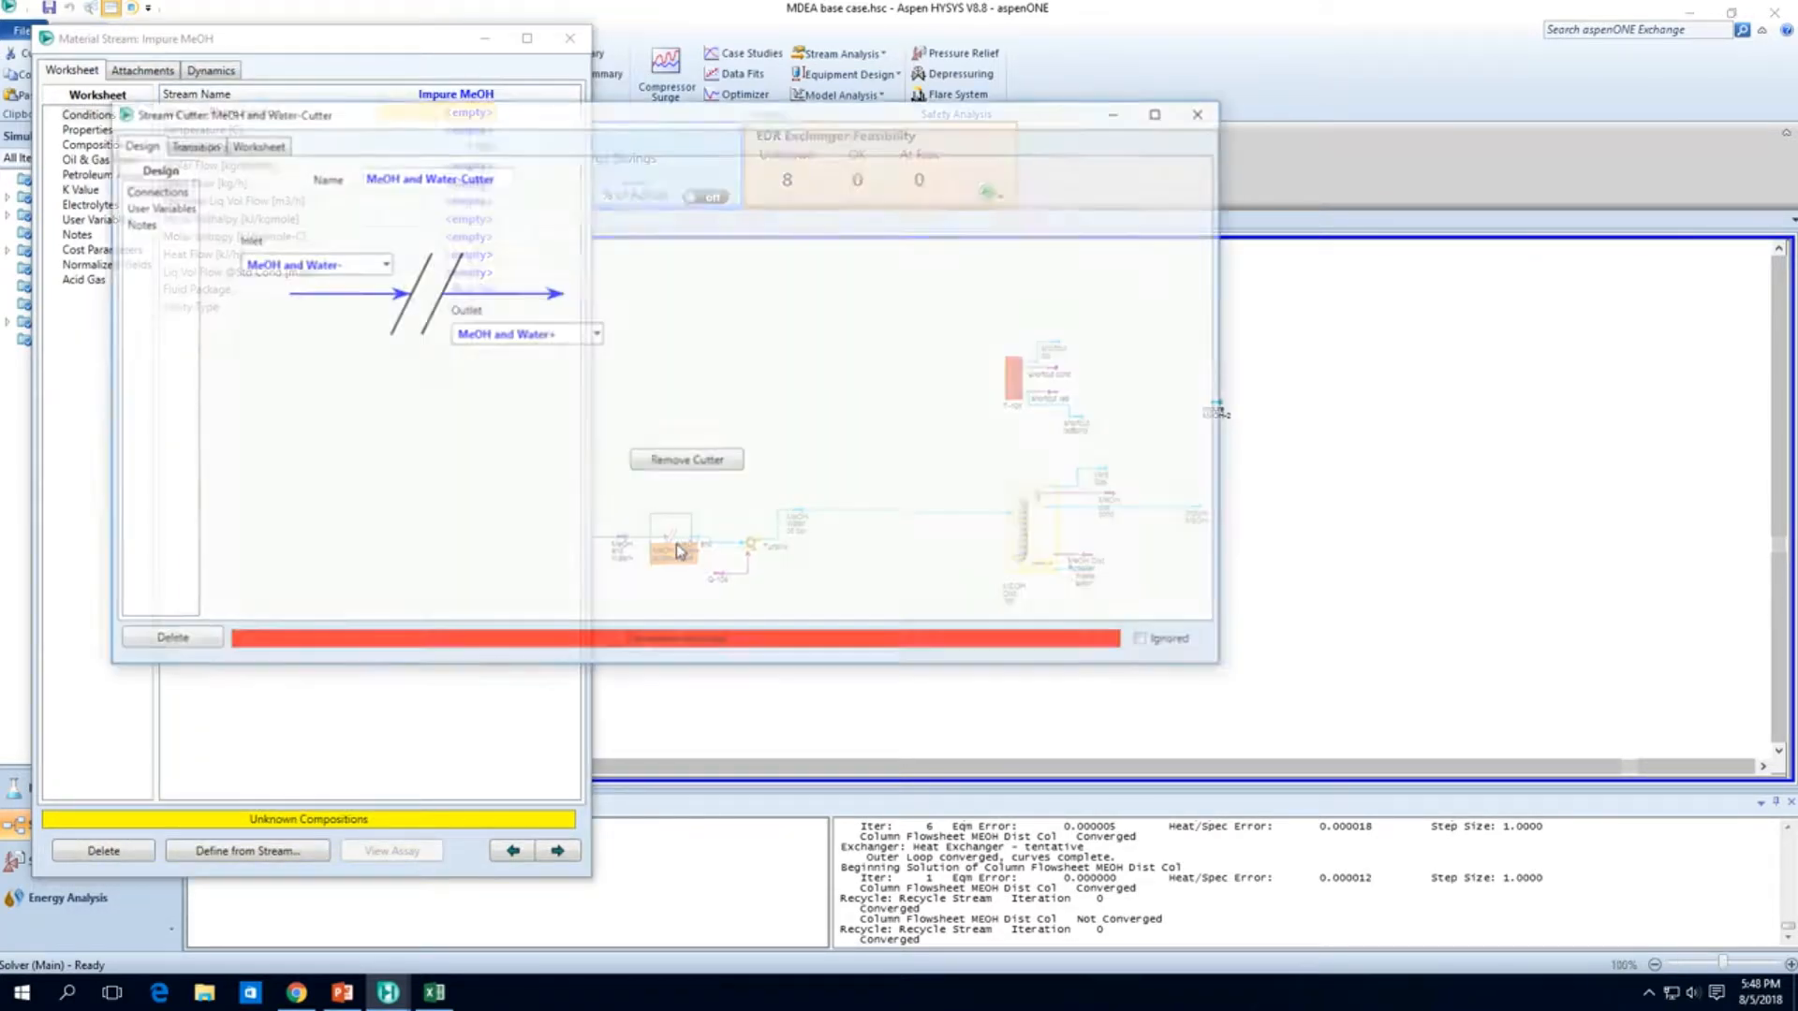
Step: Set the transfer basis of the MeOH and Water-Cutter stream cutter to T-P Flash
double_click(667, 541)
left_click(183, 146)
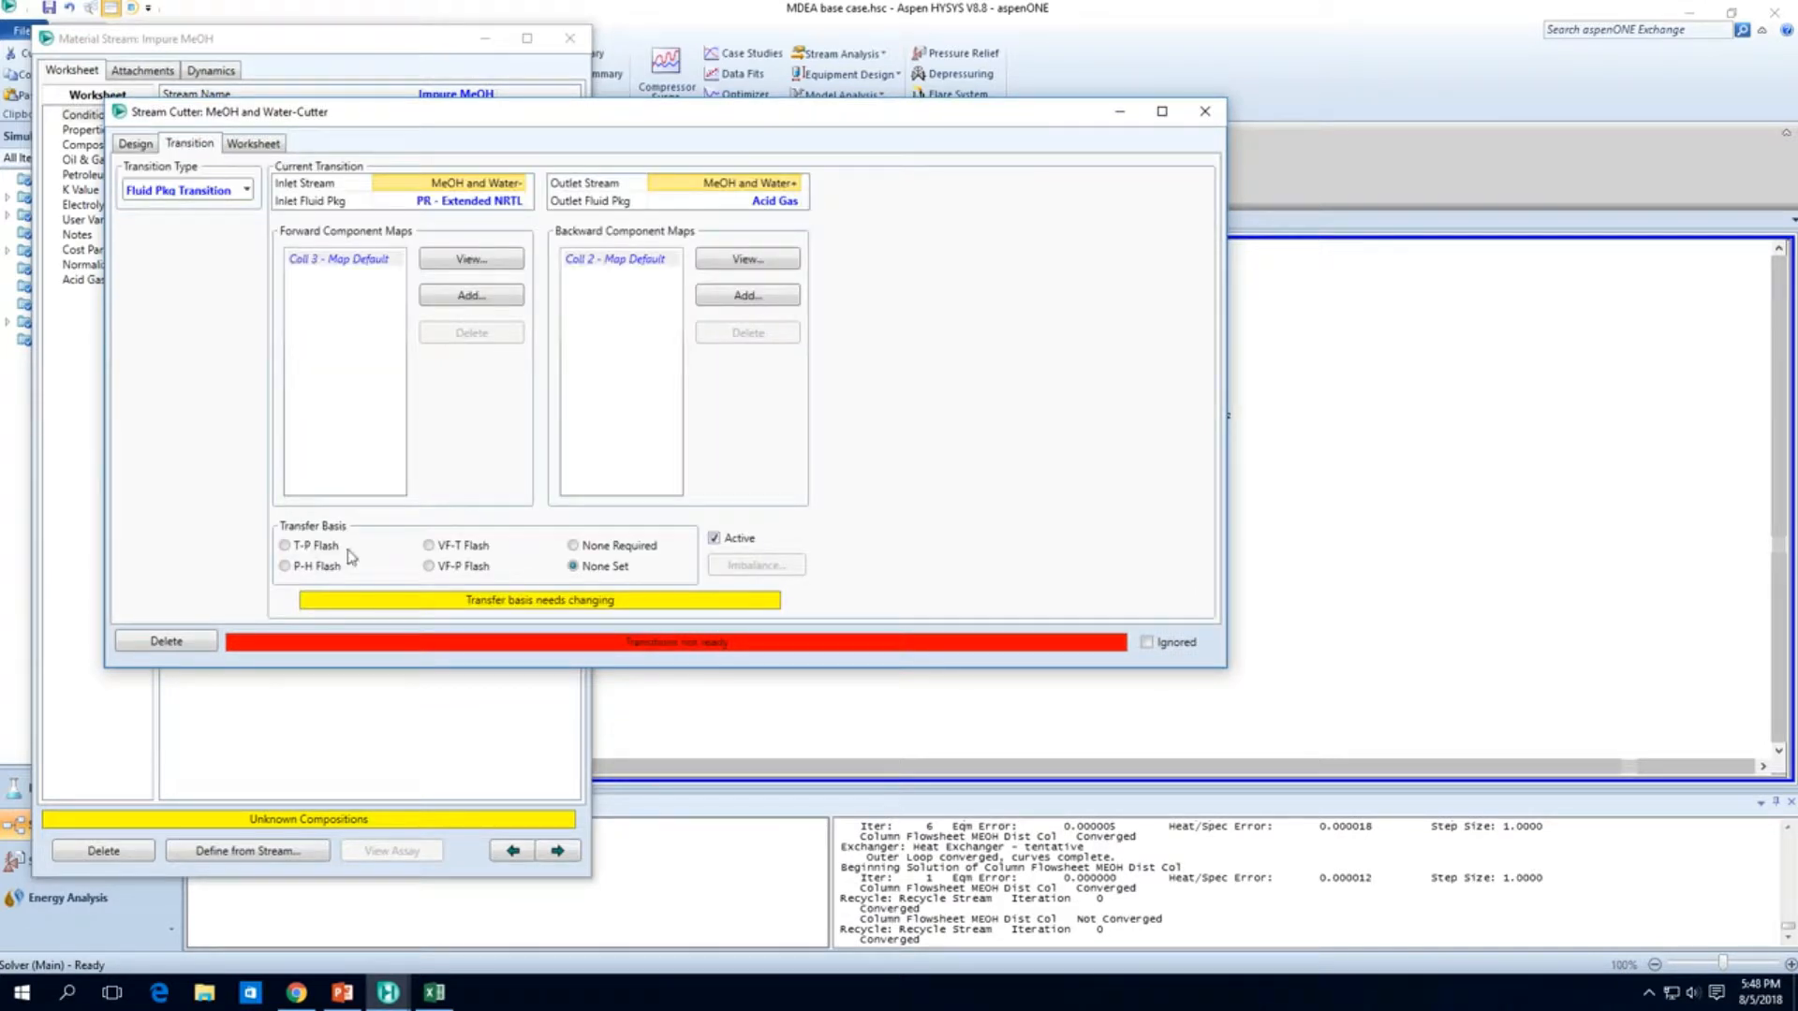
left_click(319, 552)
left_click(1205, 111)
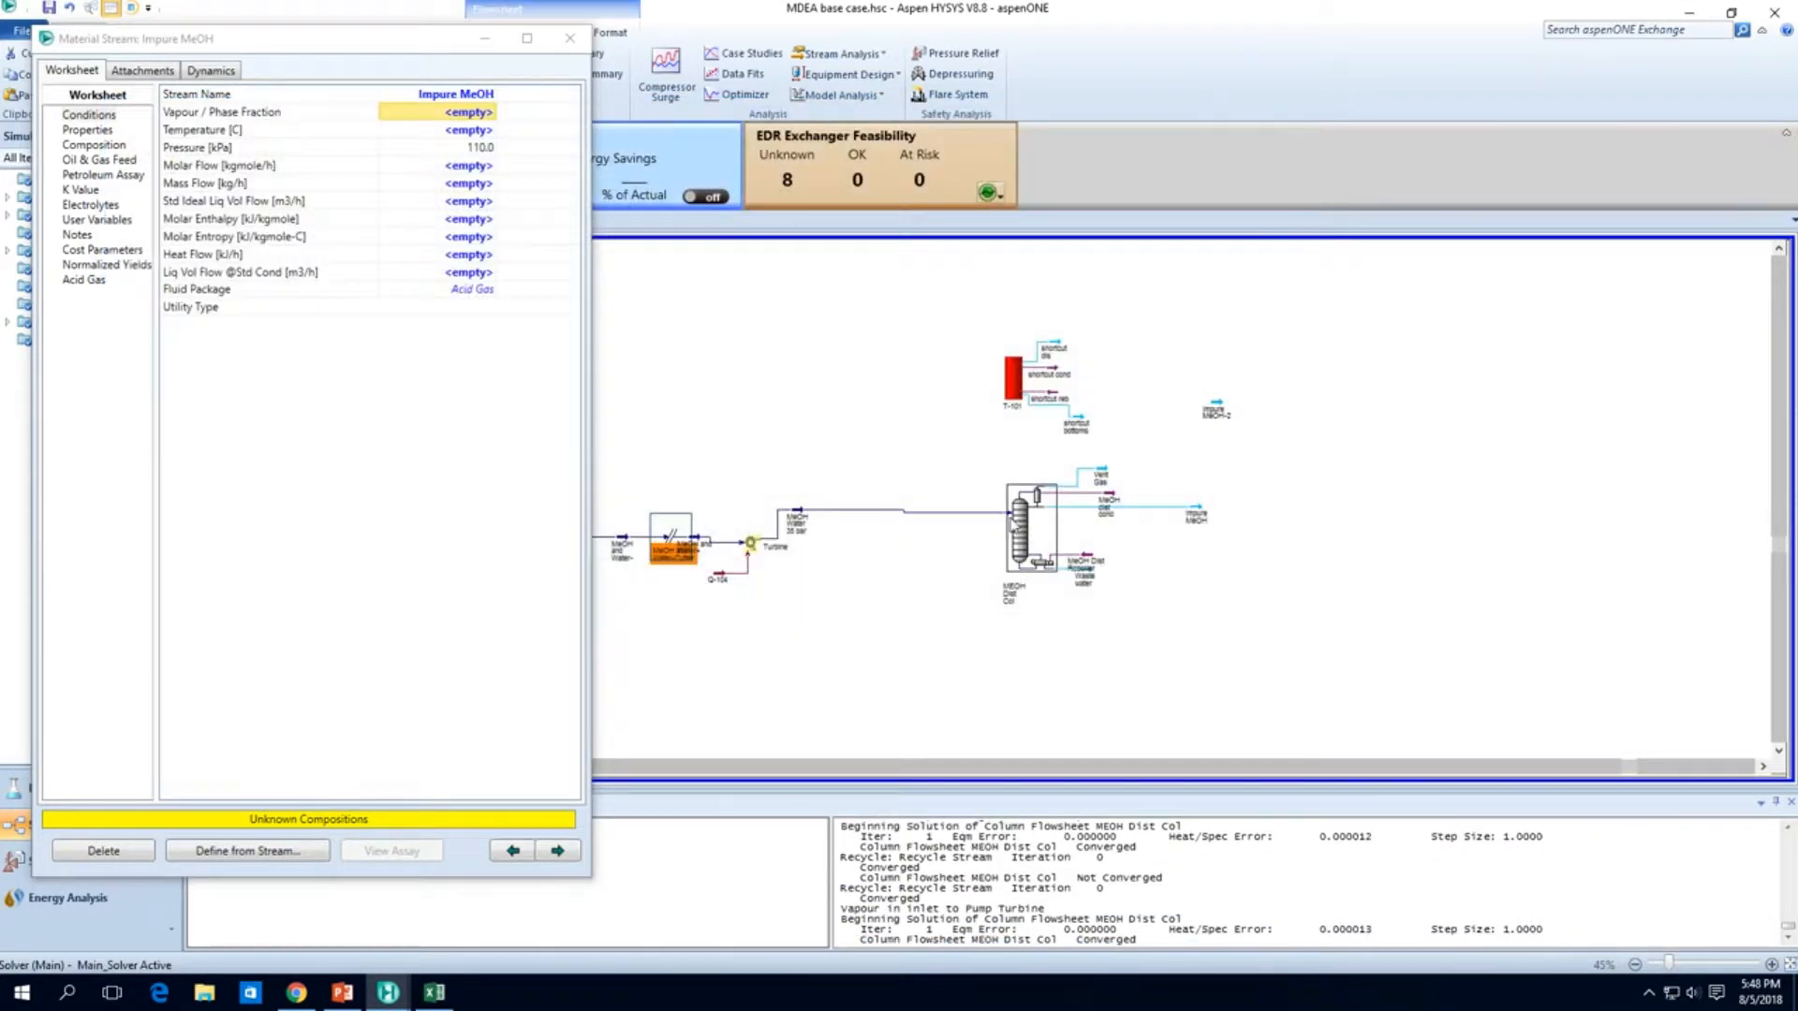
Step: Check the solver status of the MEOH Dist Col column and close the column and Impure MeOH windows
double_click(1013, 527)
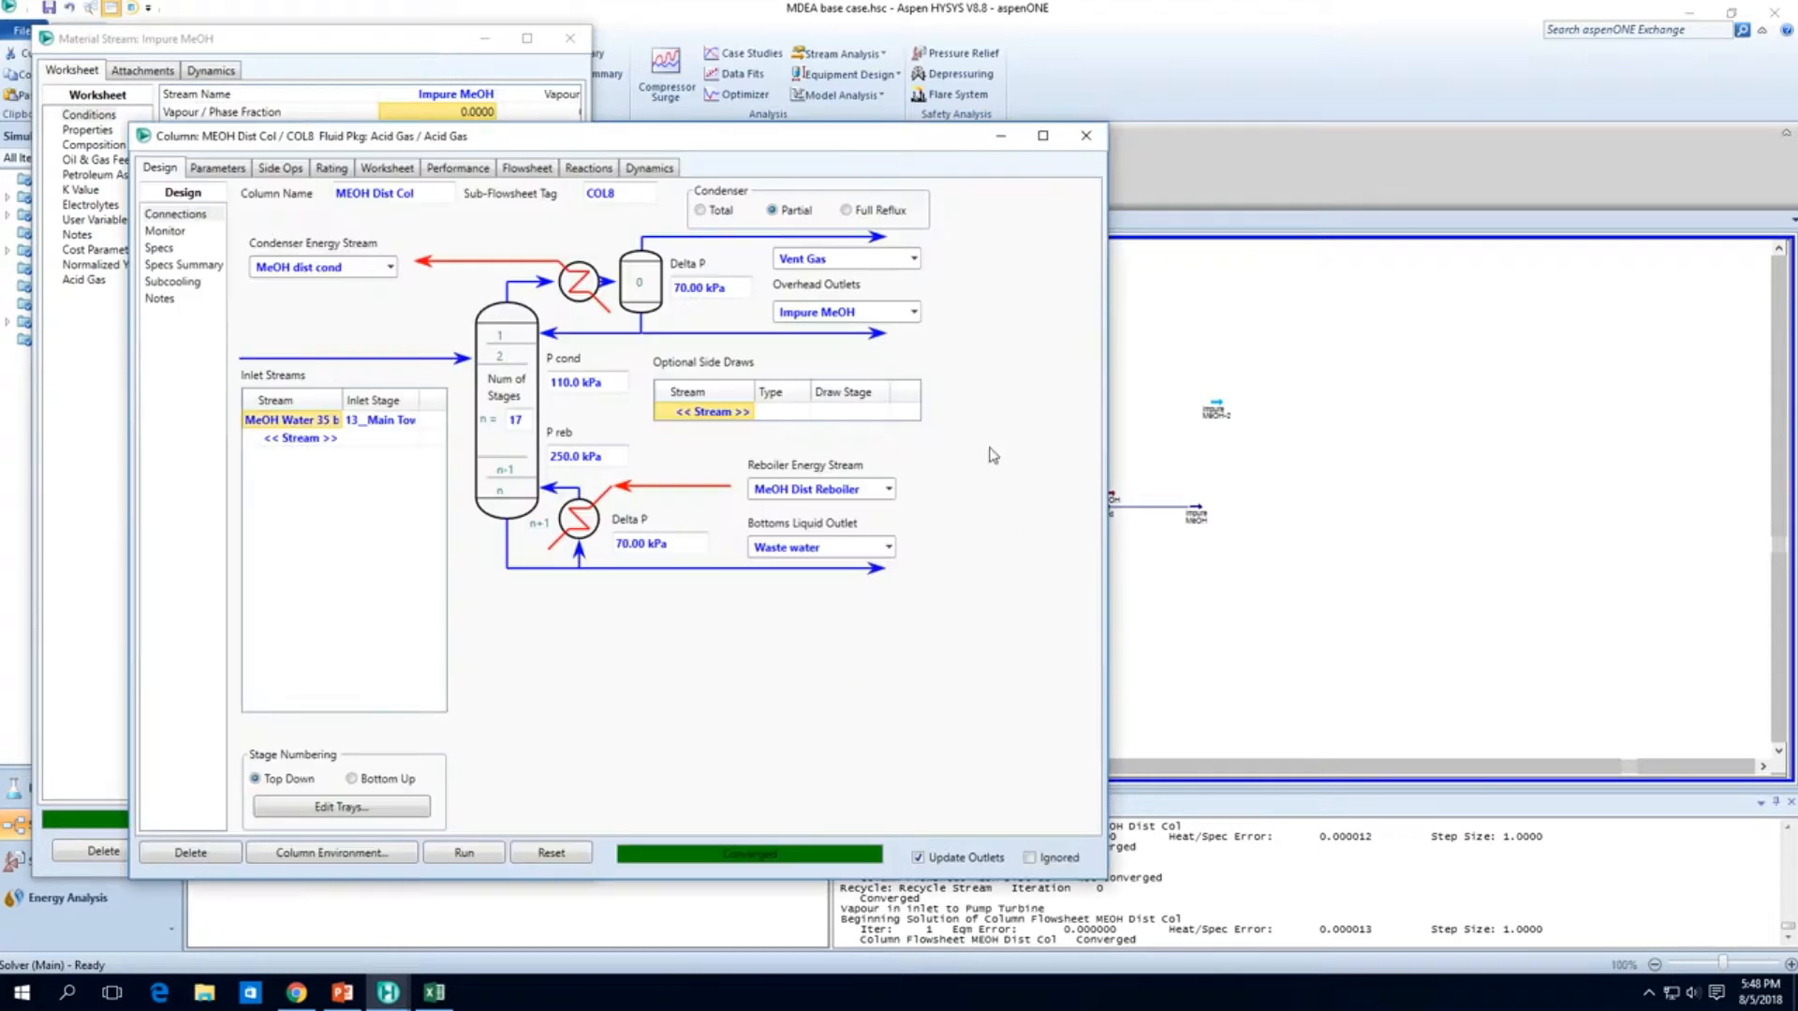
left_click(1080, 141)
left_click(570, 38)
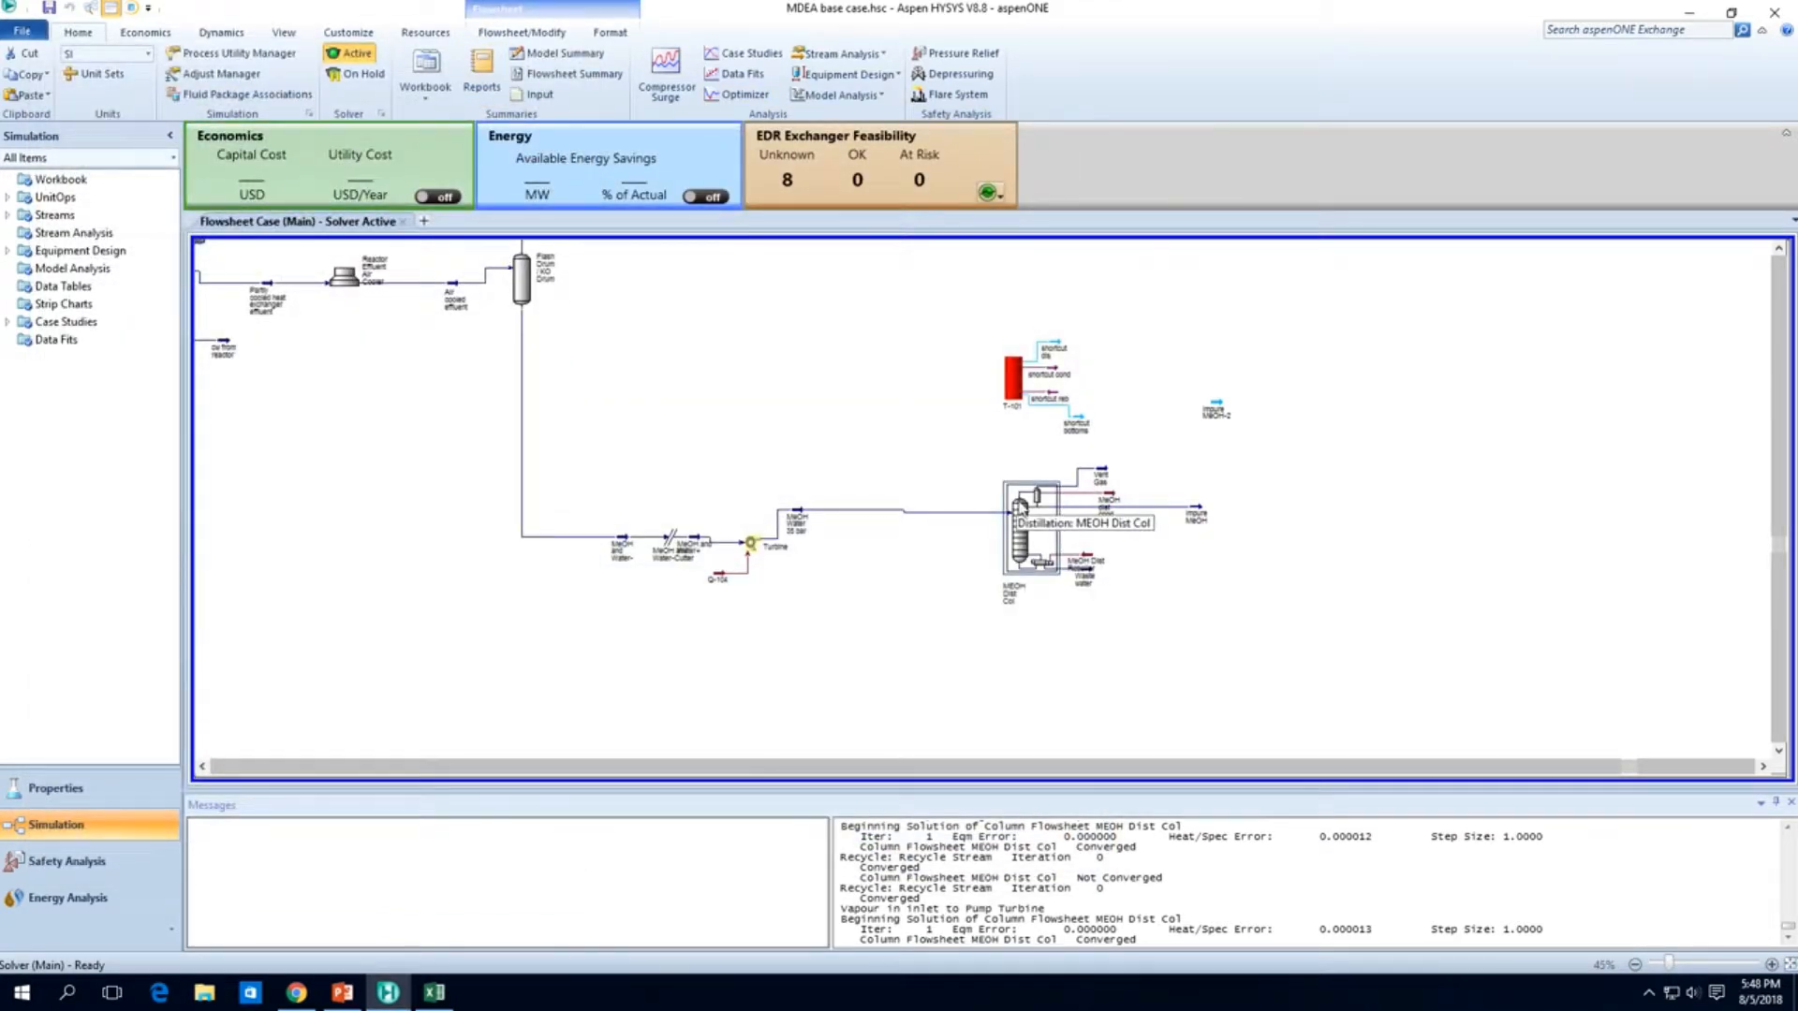
left_click(497, 38)
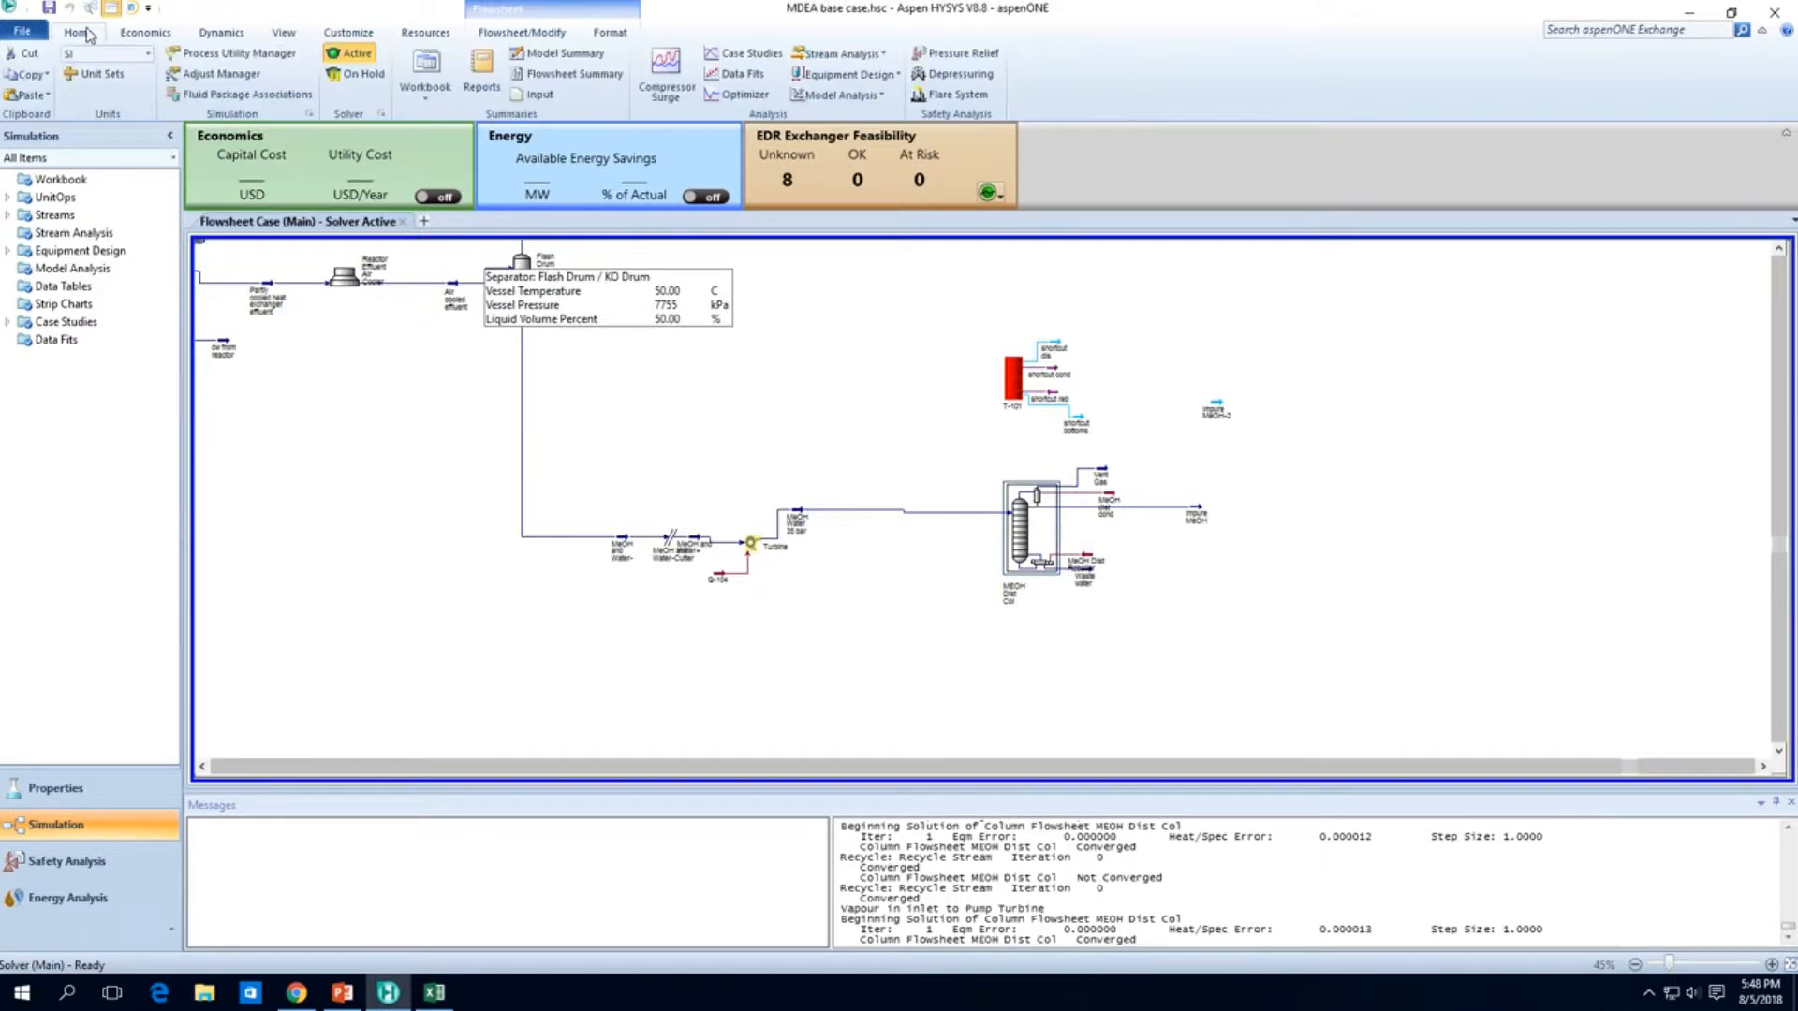
Step: Review the flowsheet fluid package associations and the conditions of the Impure MeOH stream
left_click(239, 93)
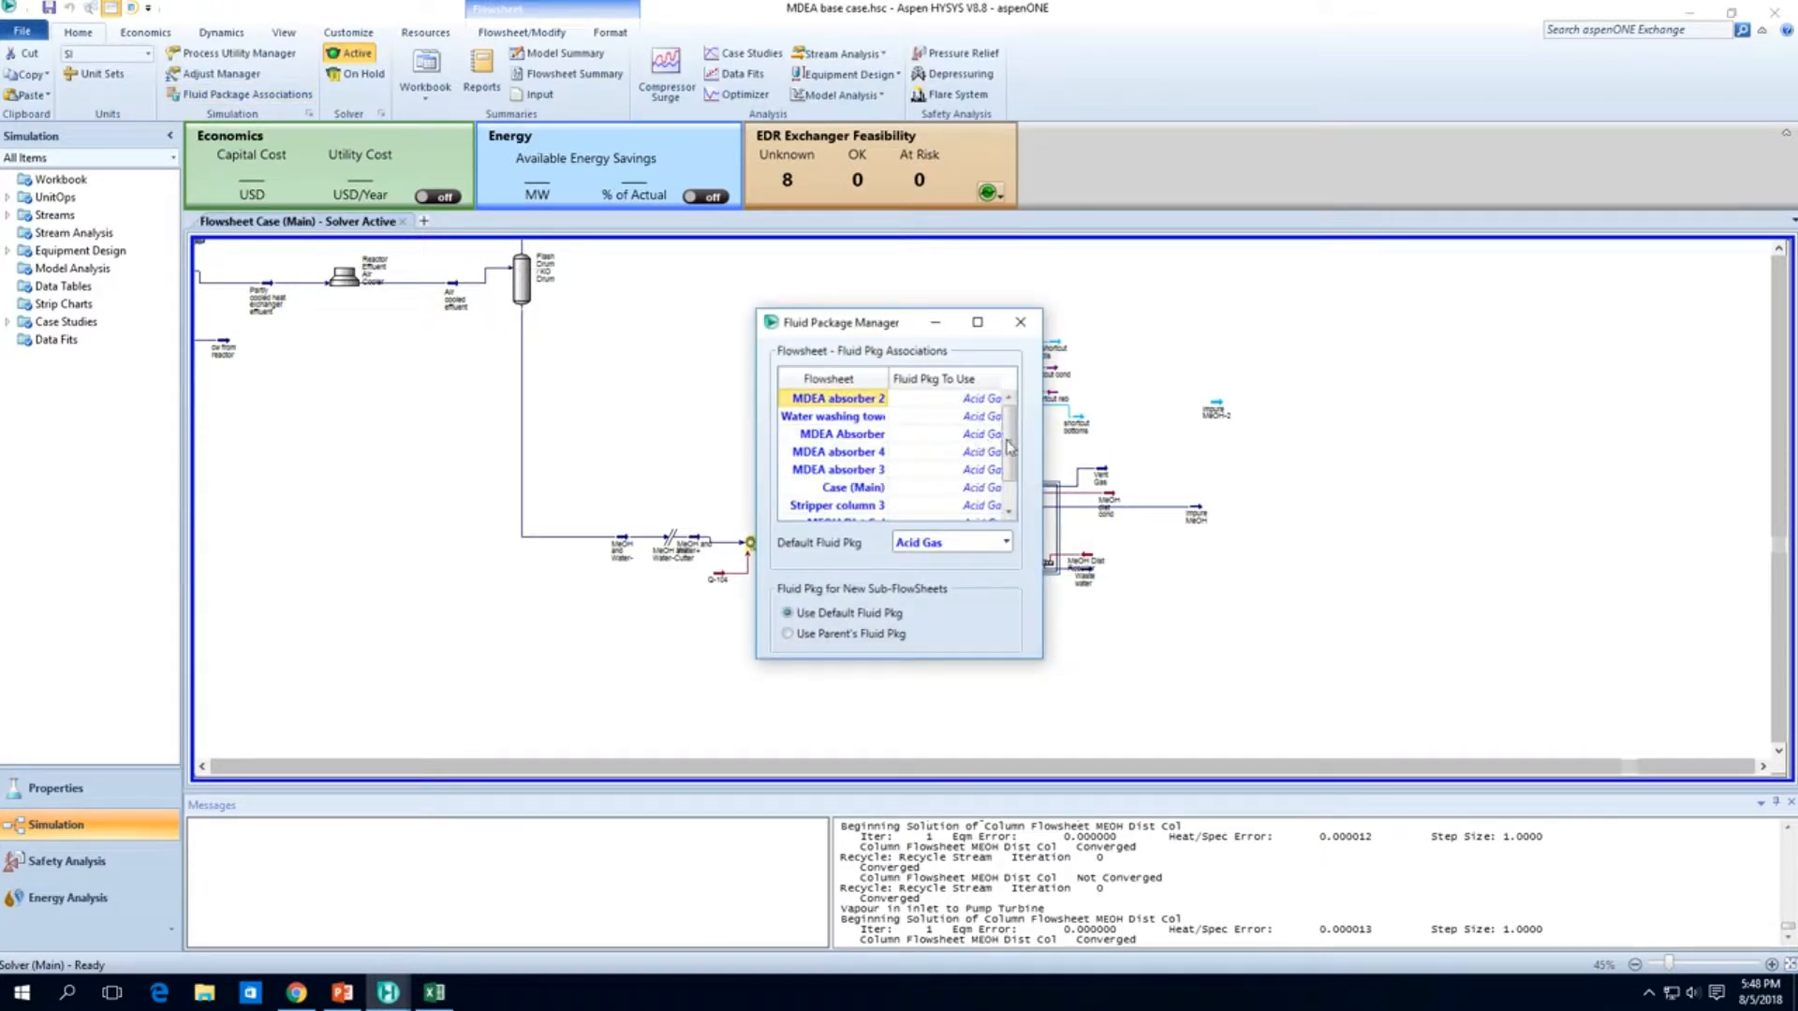
scroll(960, 466, "down", 1)
left_click(1023, 324)
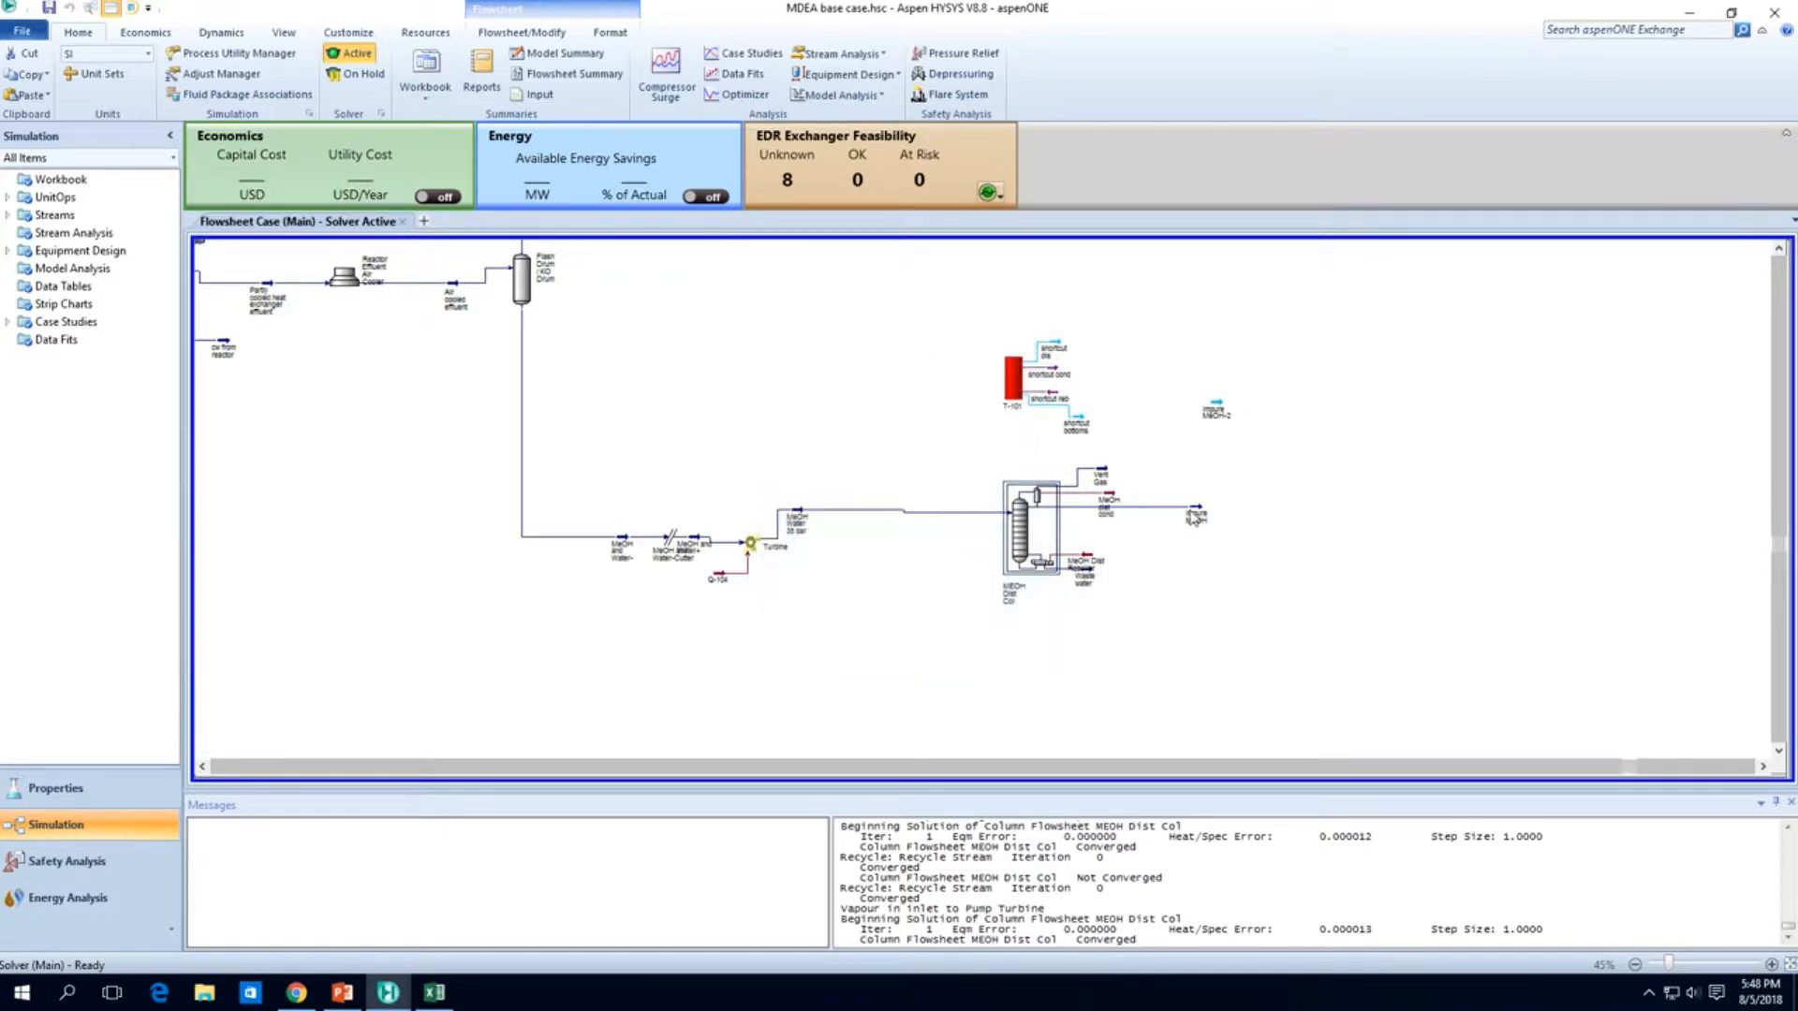
double_click(1196, 516)
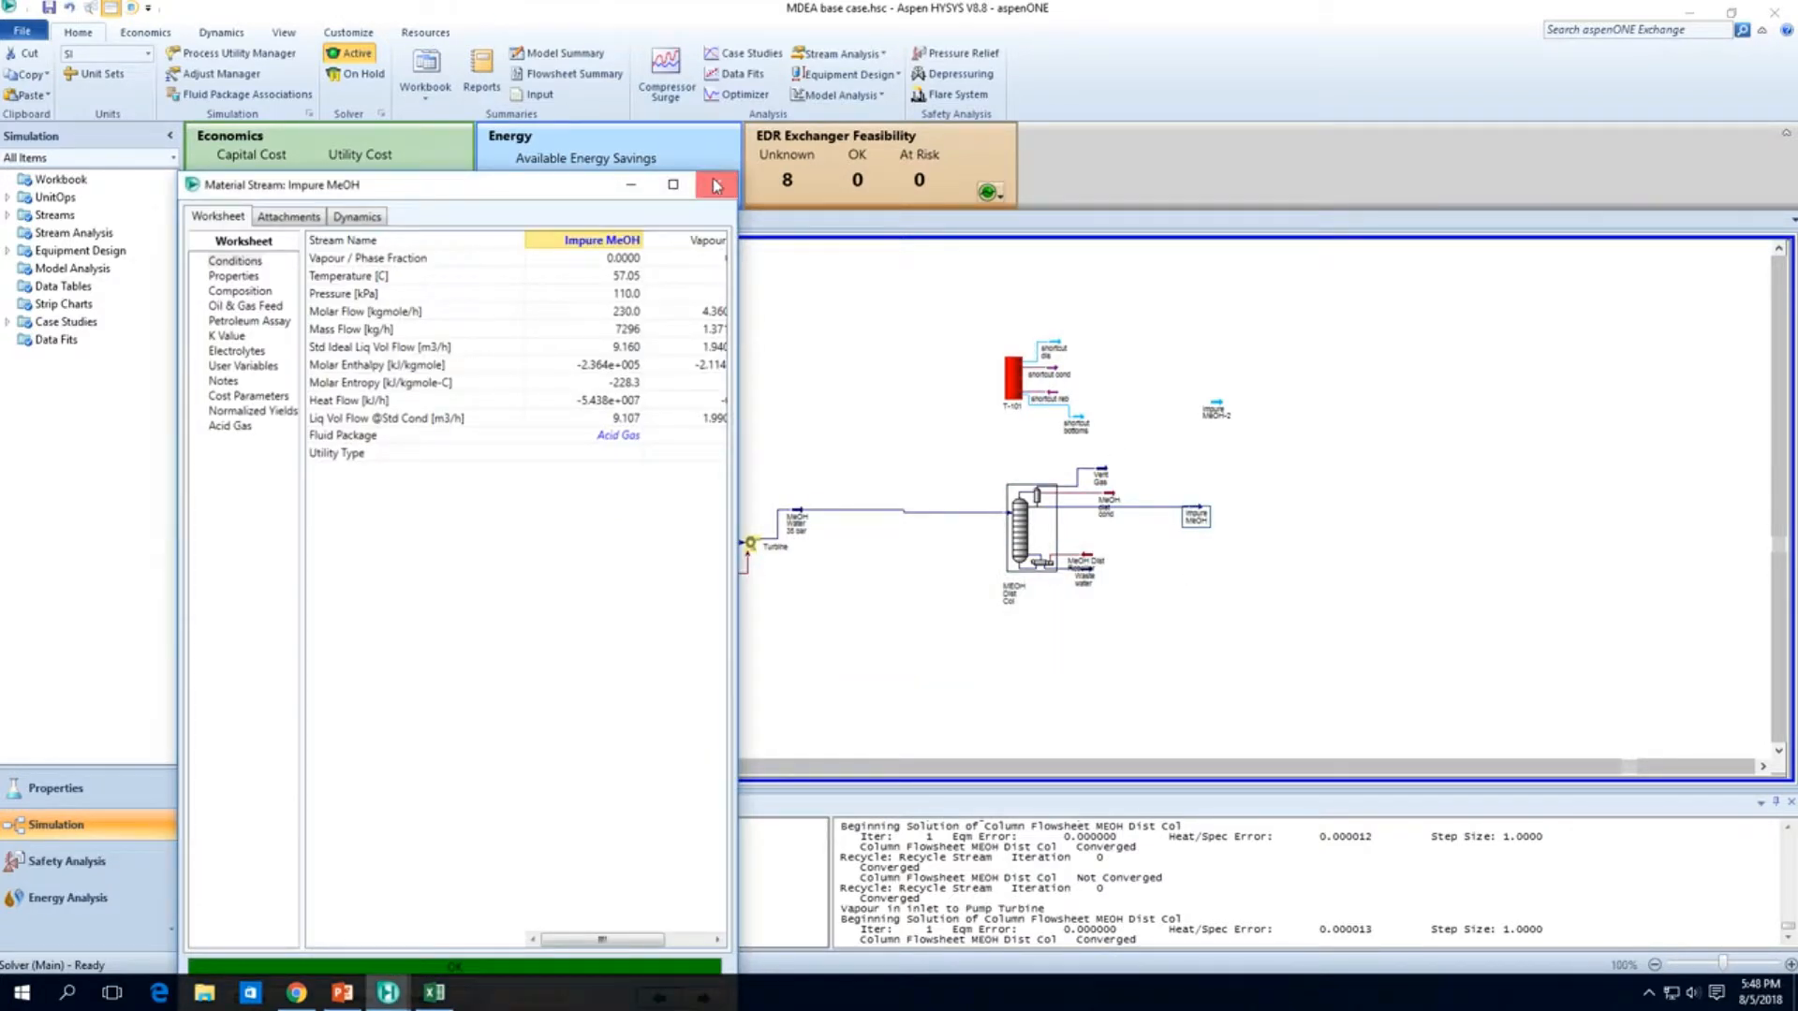
left_click(715, 184)
Step: Inspect the Turbine's status and the power of its Q-104 energy stream
double_click(751, 543)
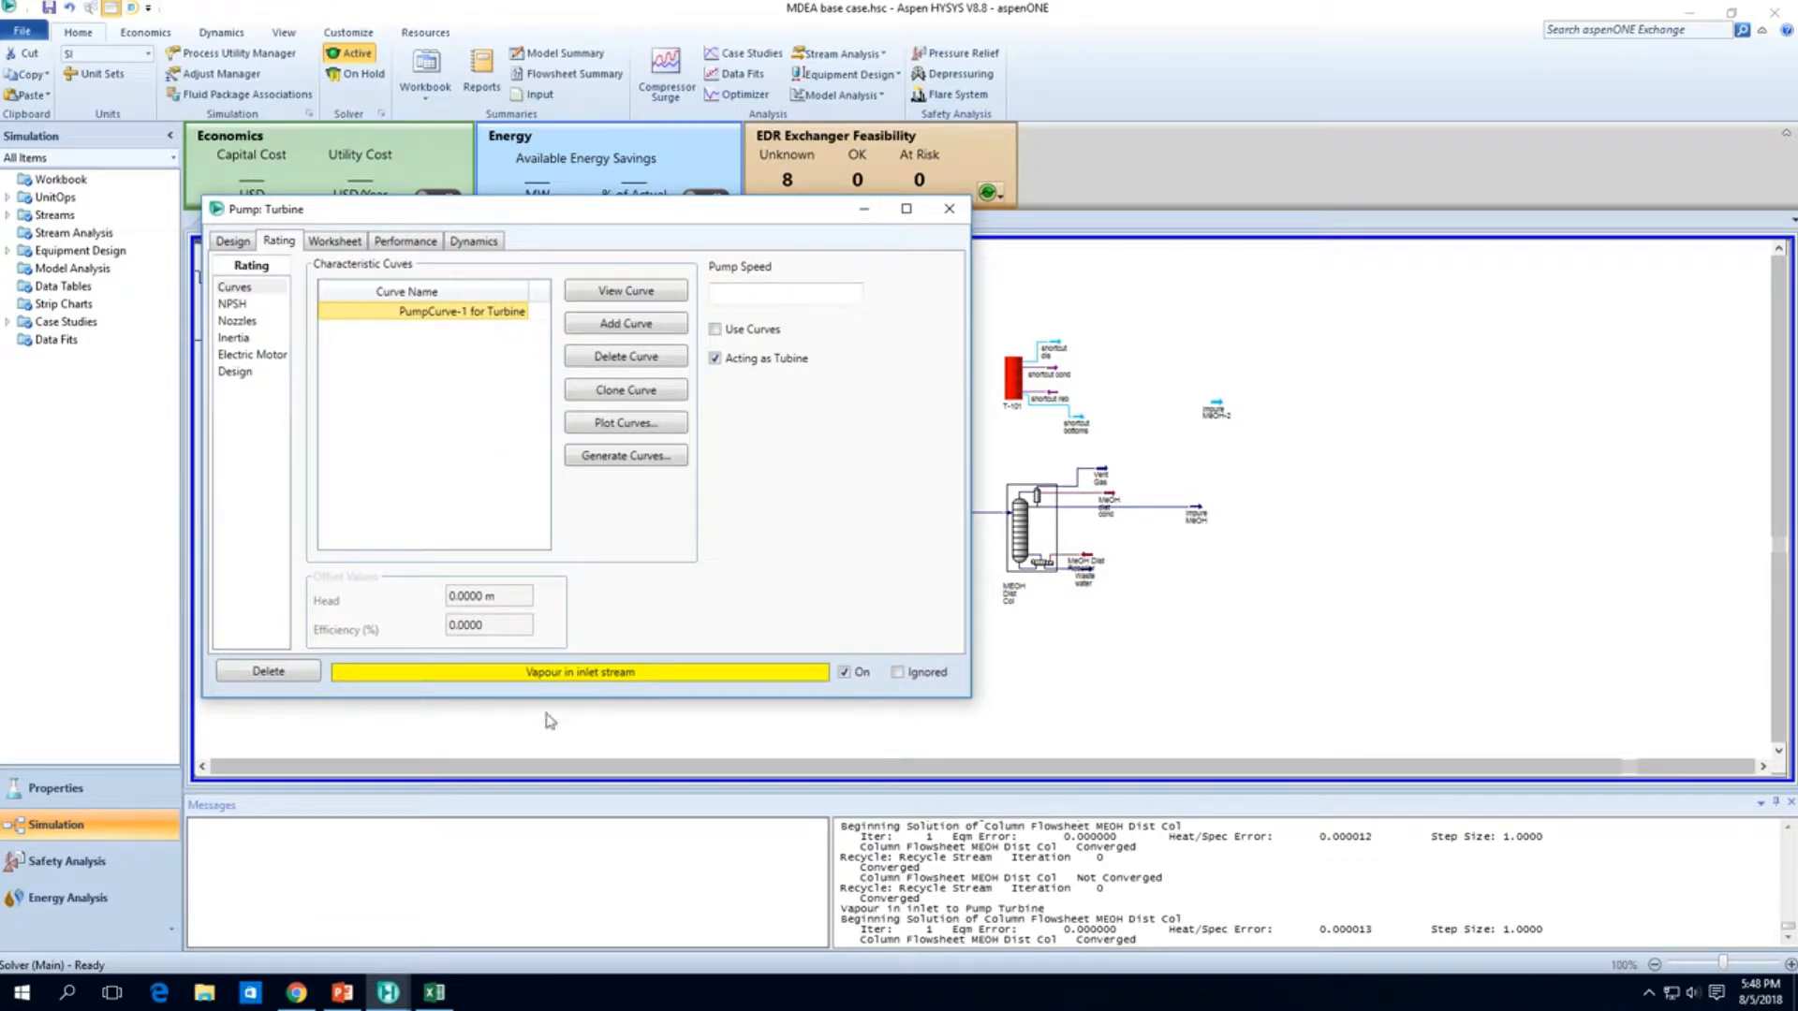
left_click(949, 208)
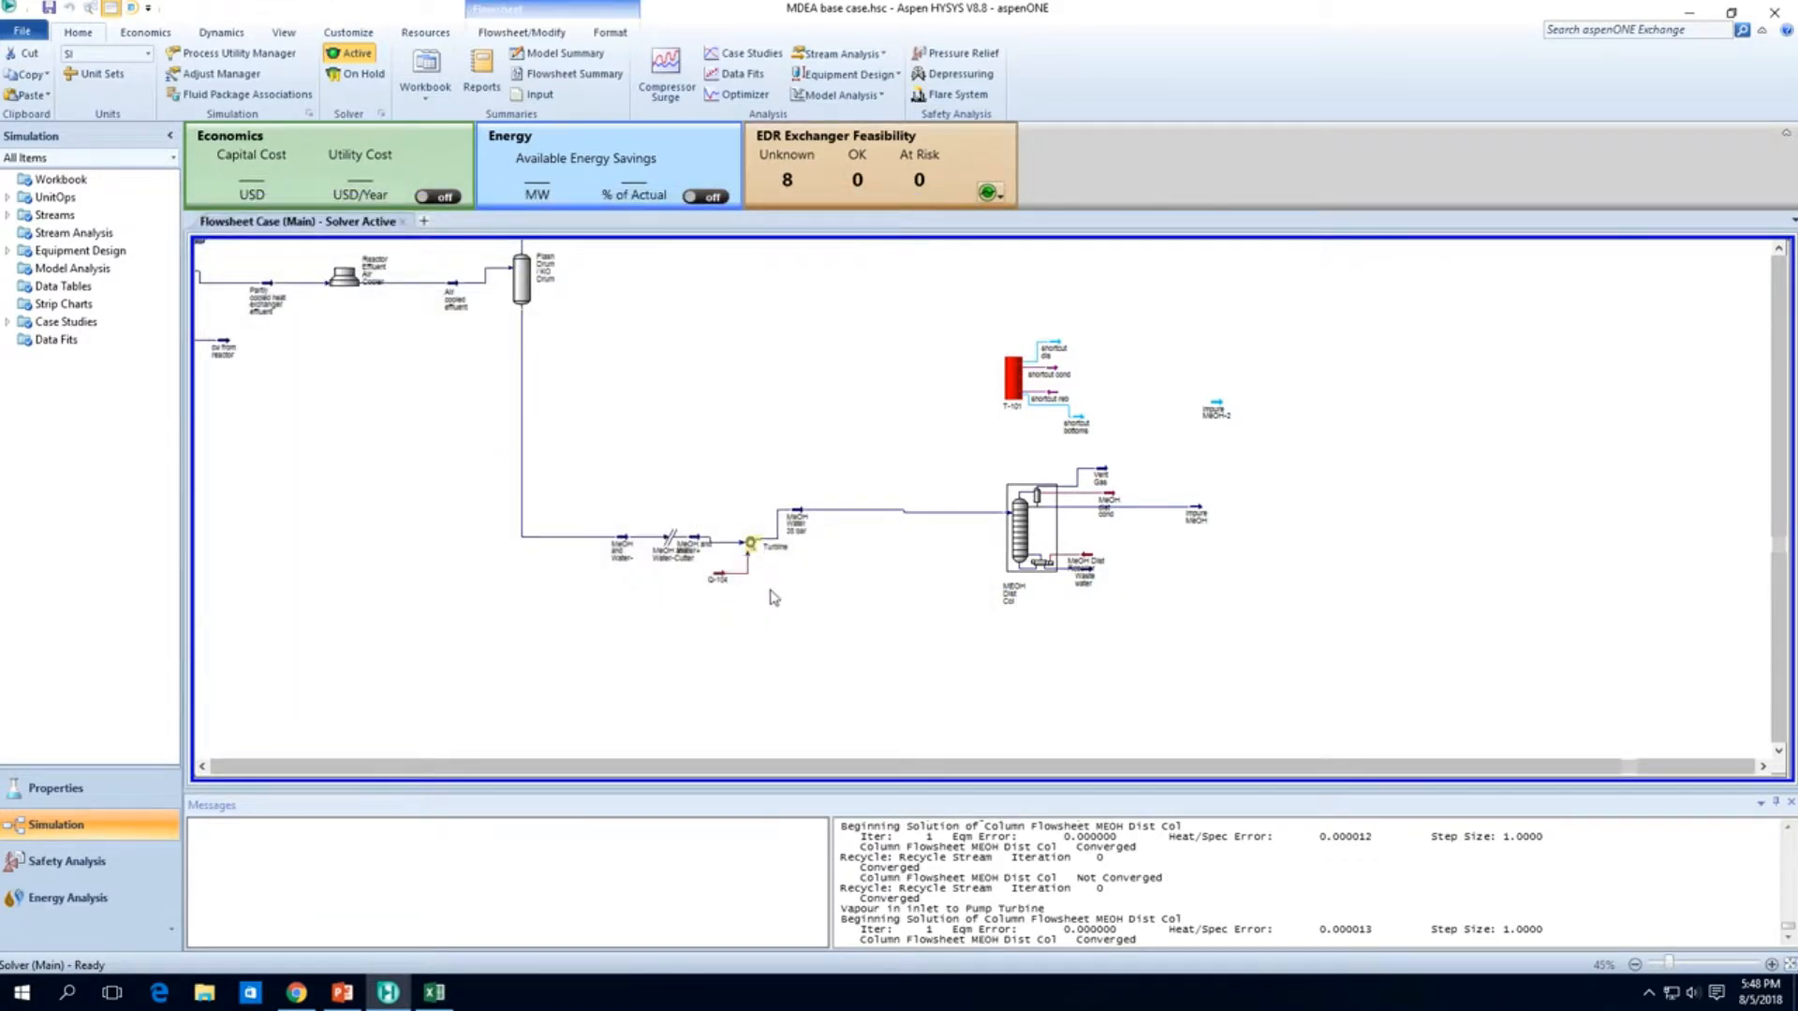
scroll(665, 518, "up", 5)
mouse_move(663, 523)
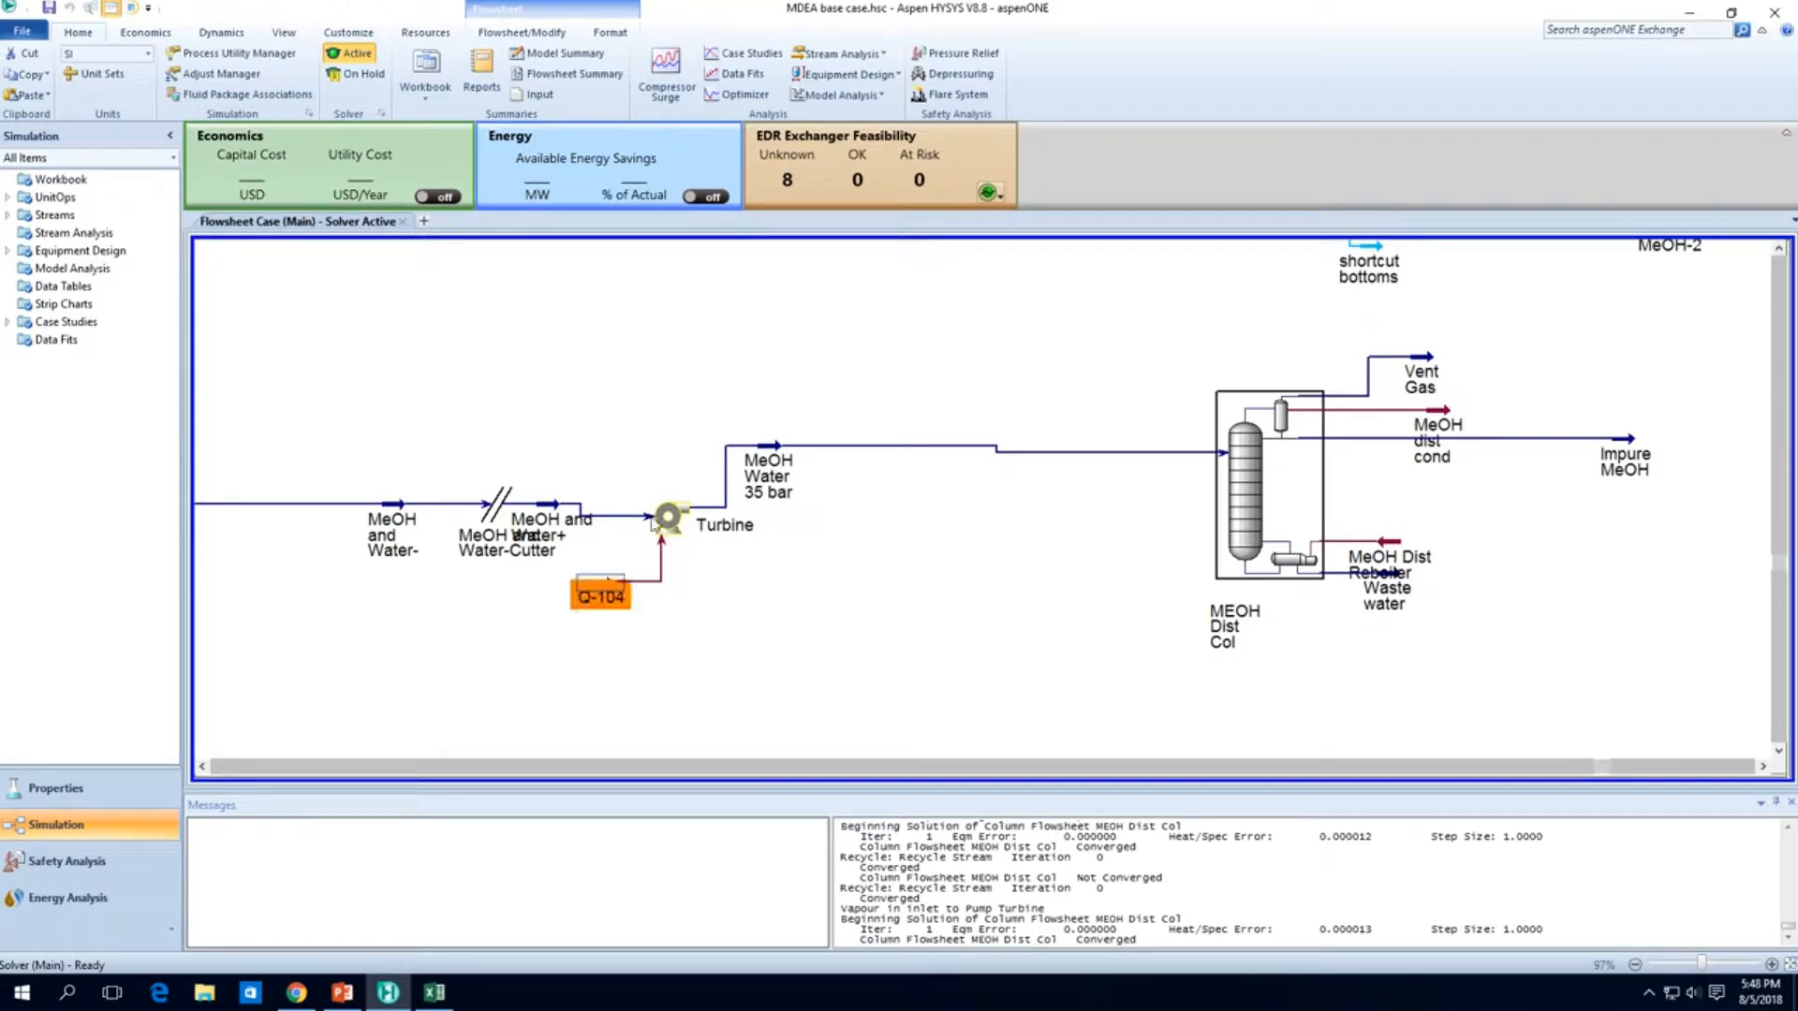
mouse_move(607, 596)
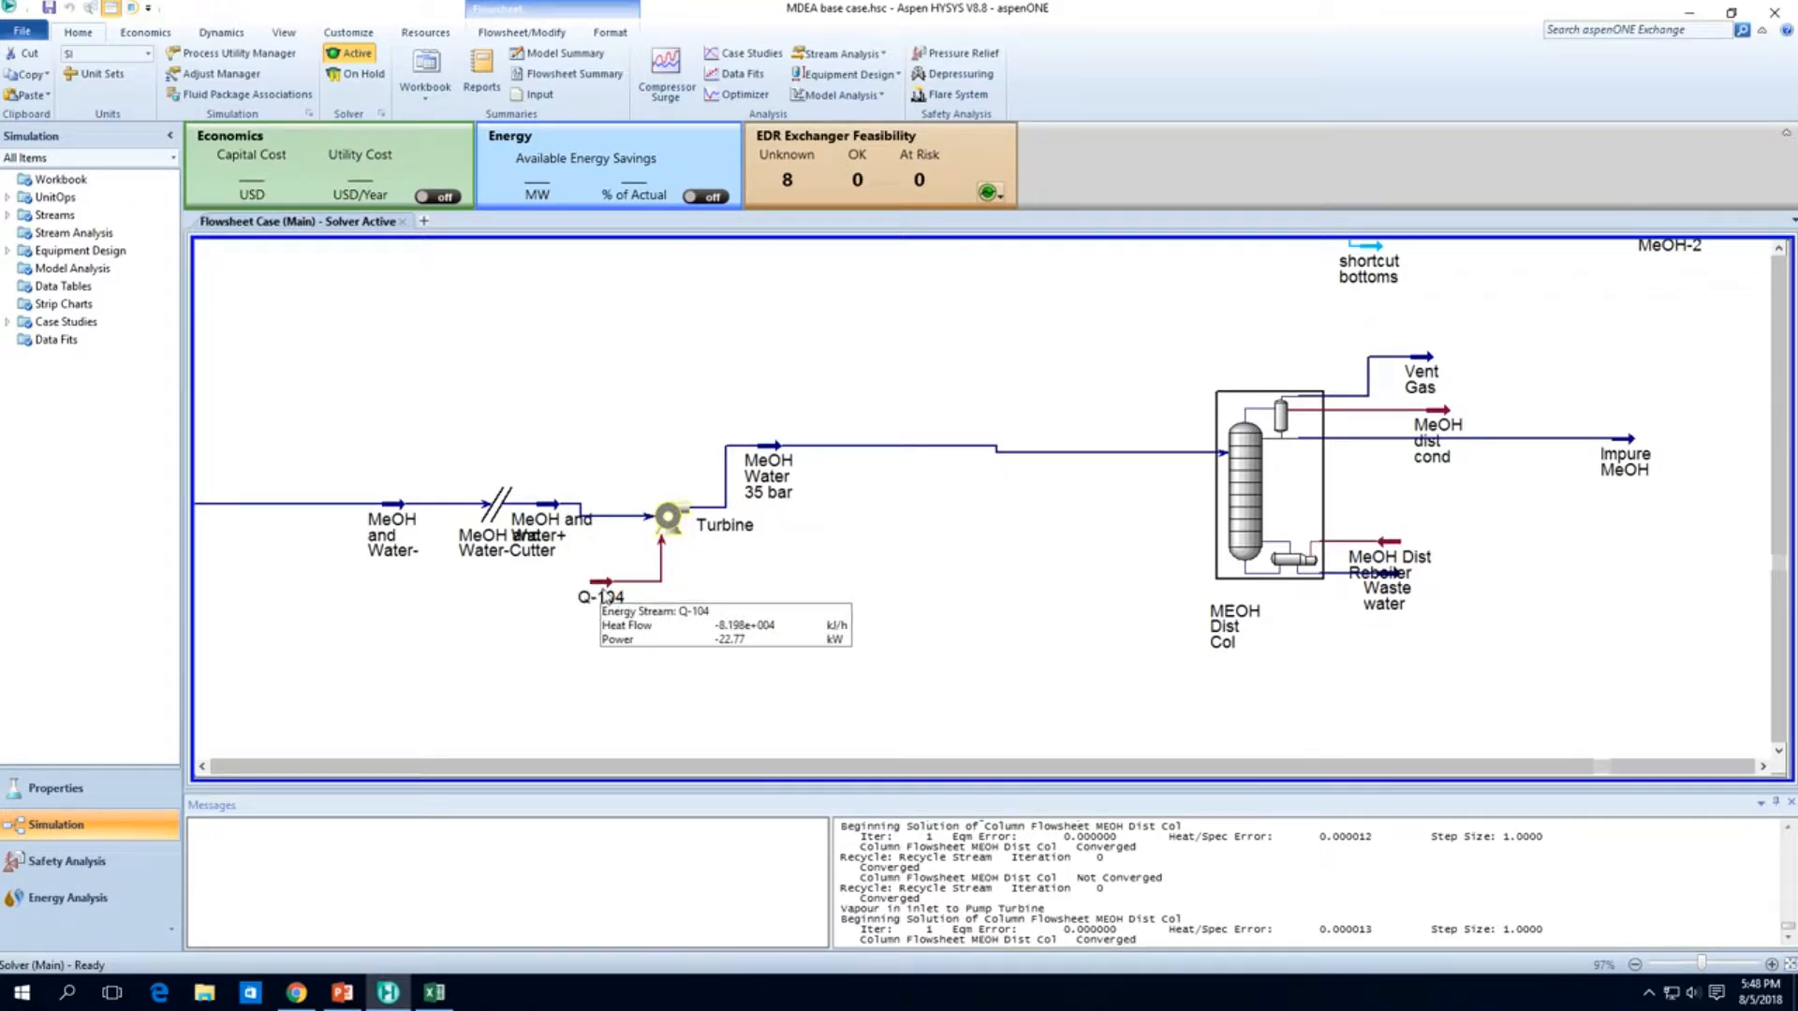
Step: Disconnect the Turbine from its inlet and outlet streams and move it with Q-104 below the process line
right_click(610, 520)
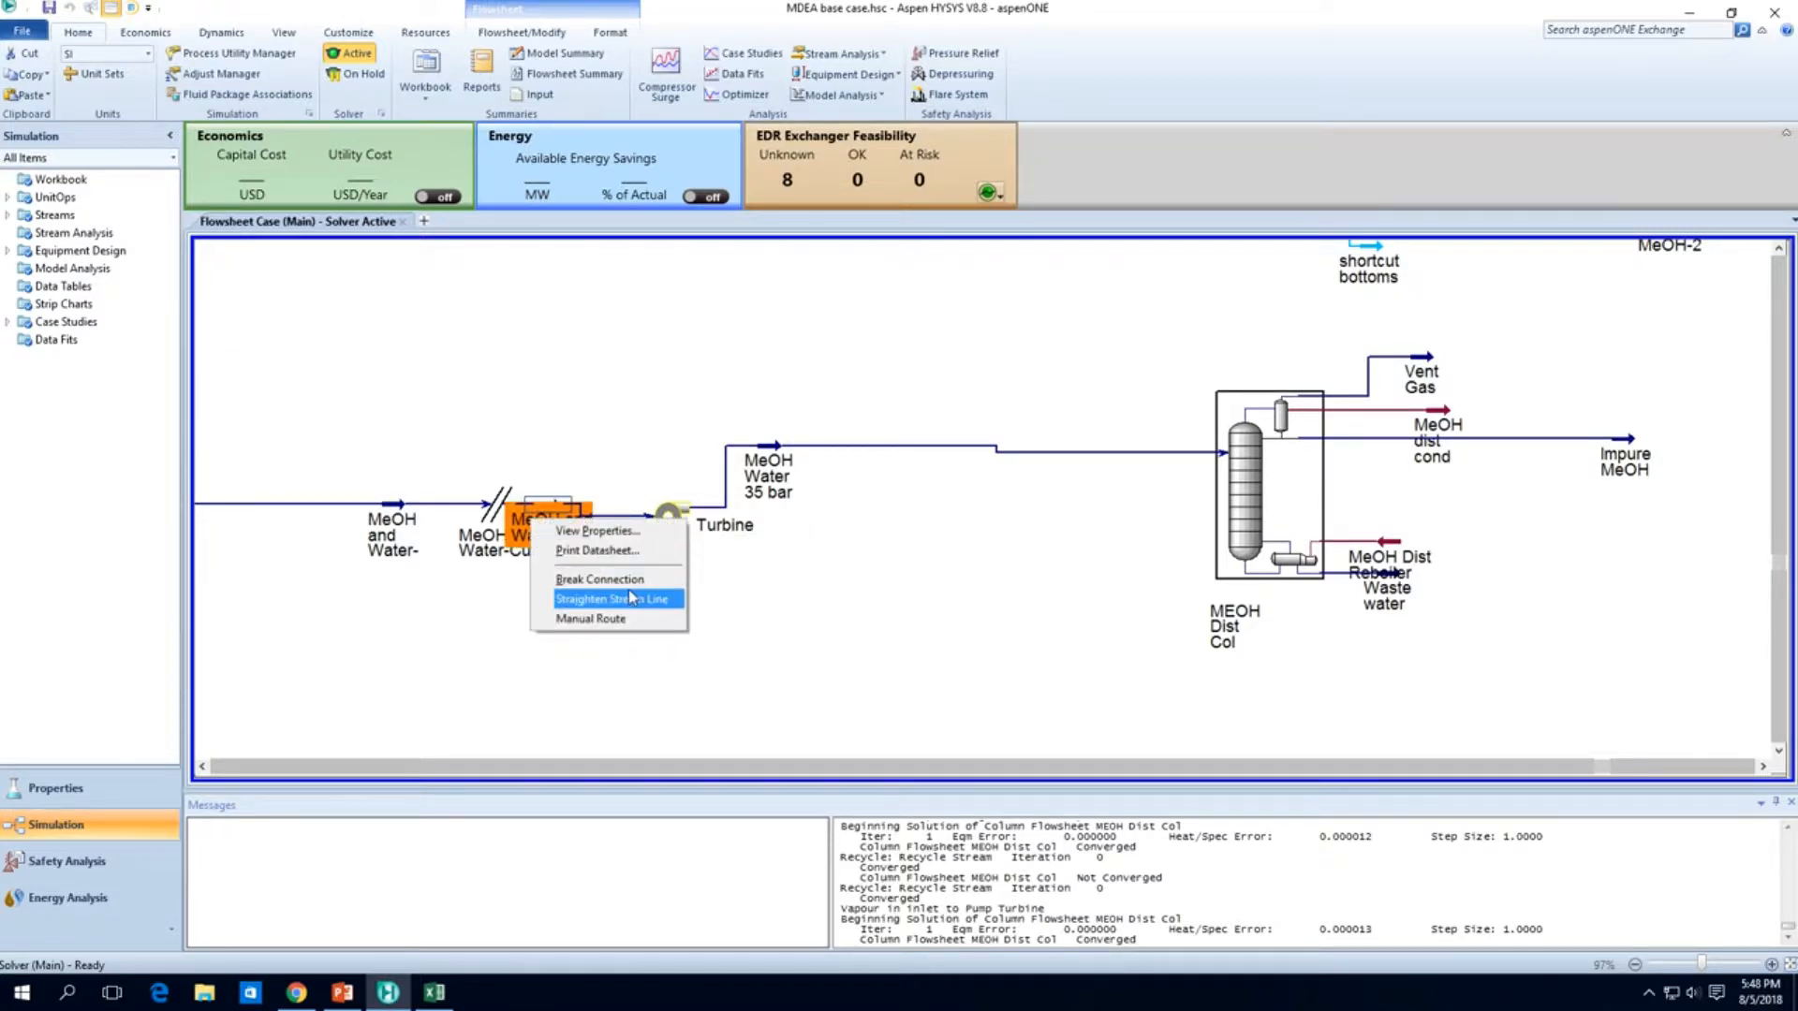
left_click(600, 690)
right_click(723, 485)
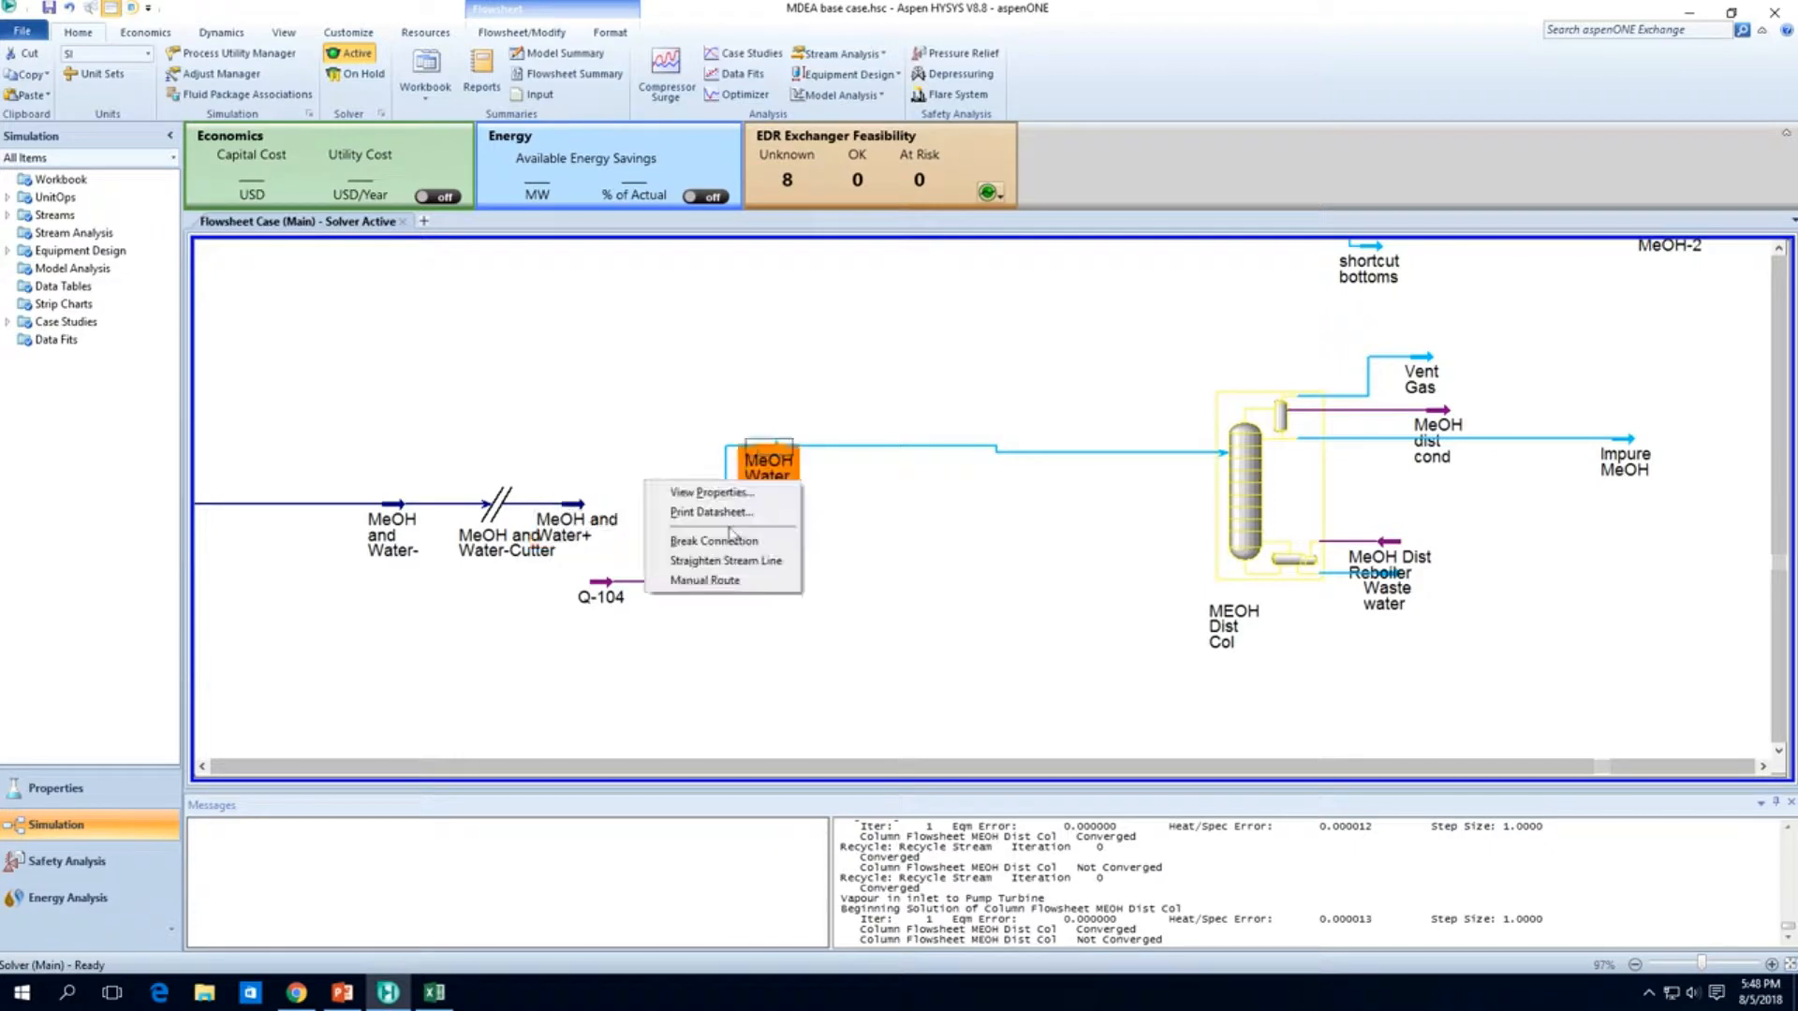
left_click(731, 539)
left_click_drag(580, 623, 713, 665)
left_click(796, 625)
Step: Insert a control valve between the MeOH and Water+ and MeOH Water 35 bar streams in place of the Turbine
key("F4")
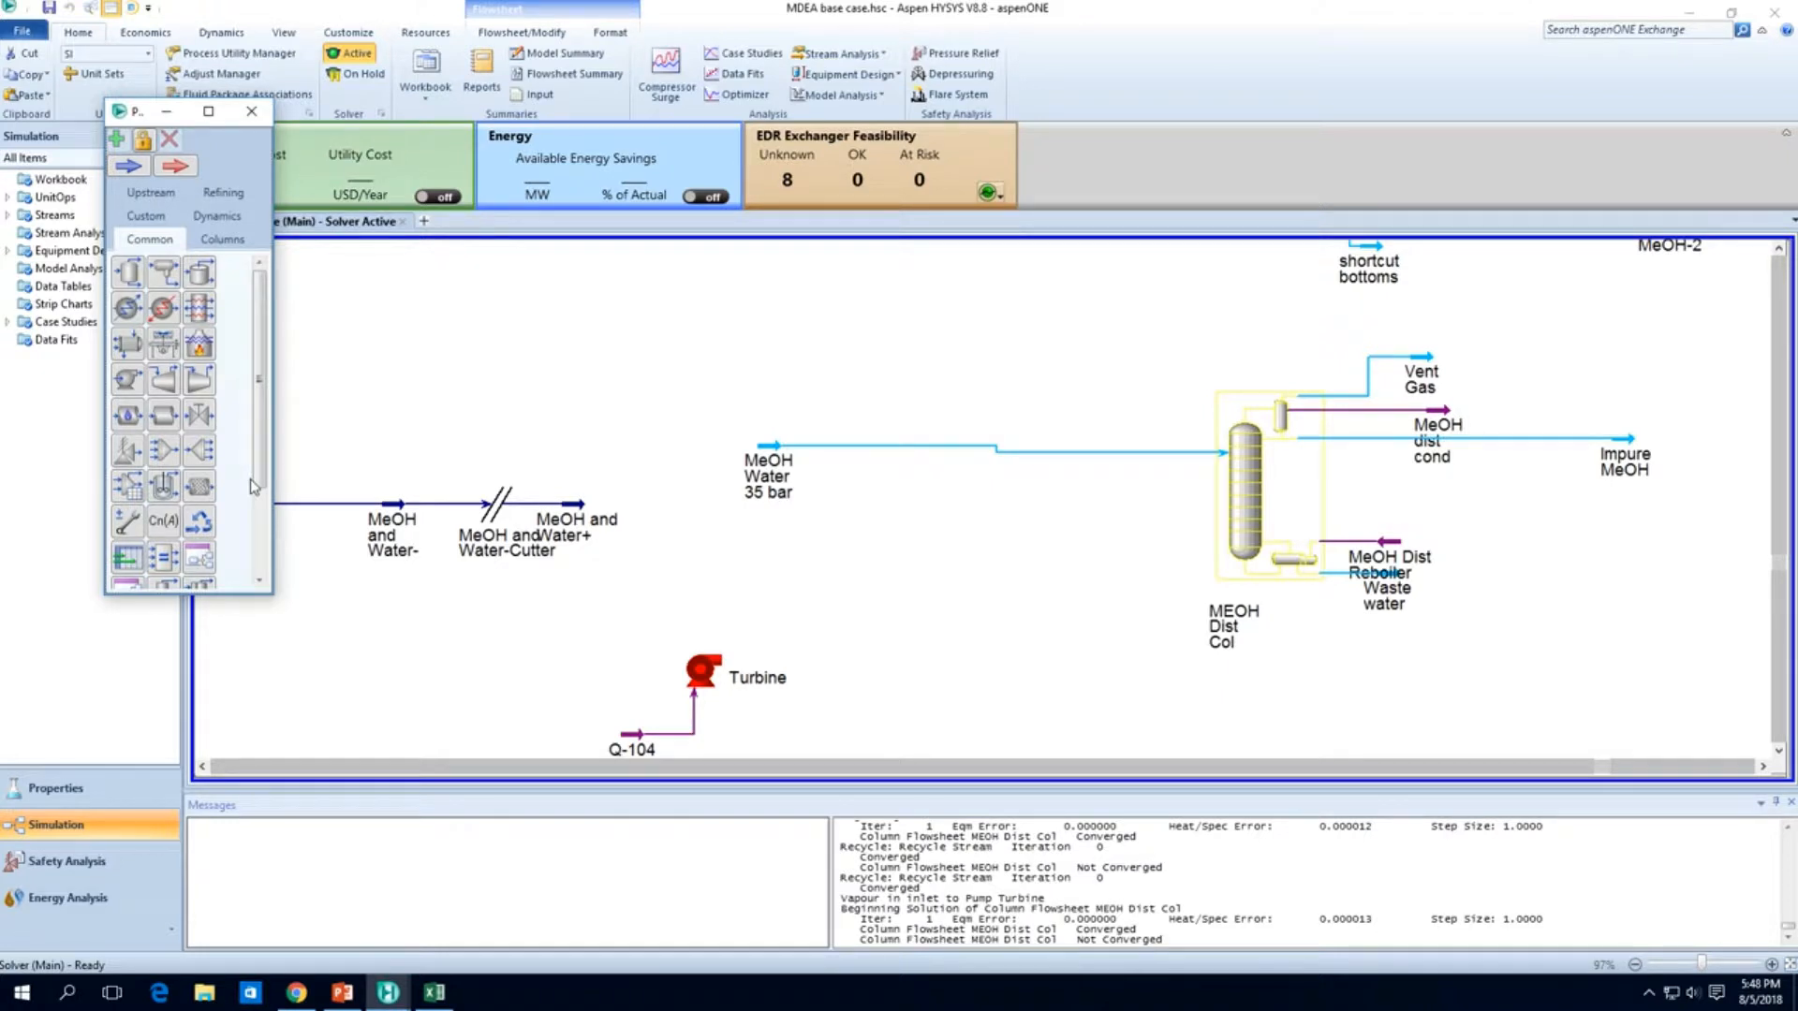
scroll(251, 475, "down", 2)
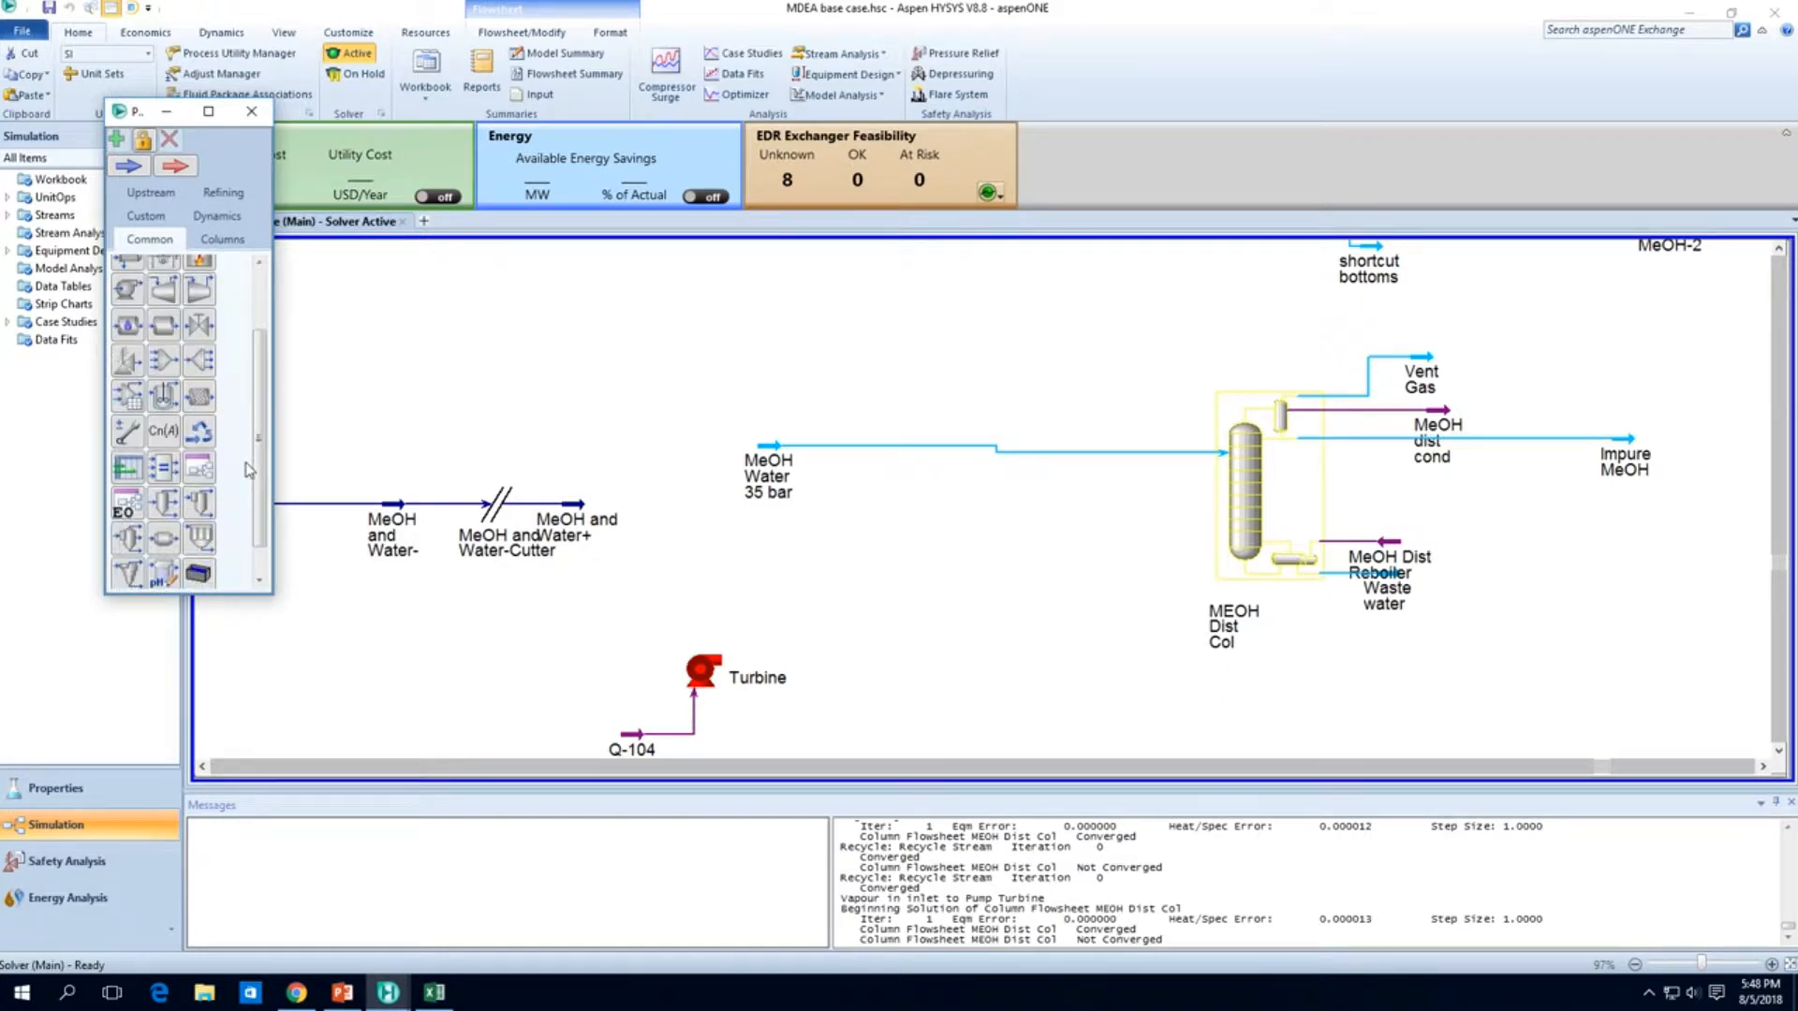
scroll(250, 470, "up", 2)
left_click(223, 240)
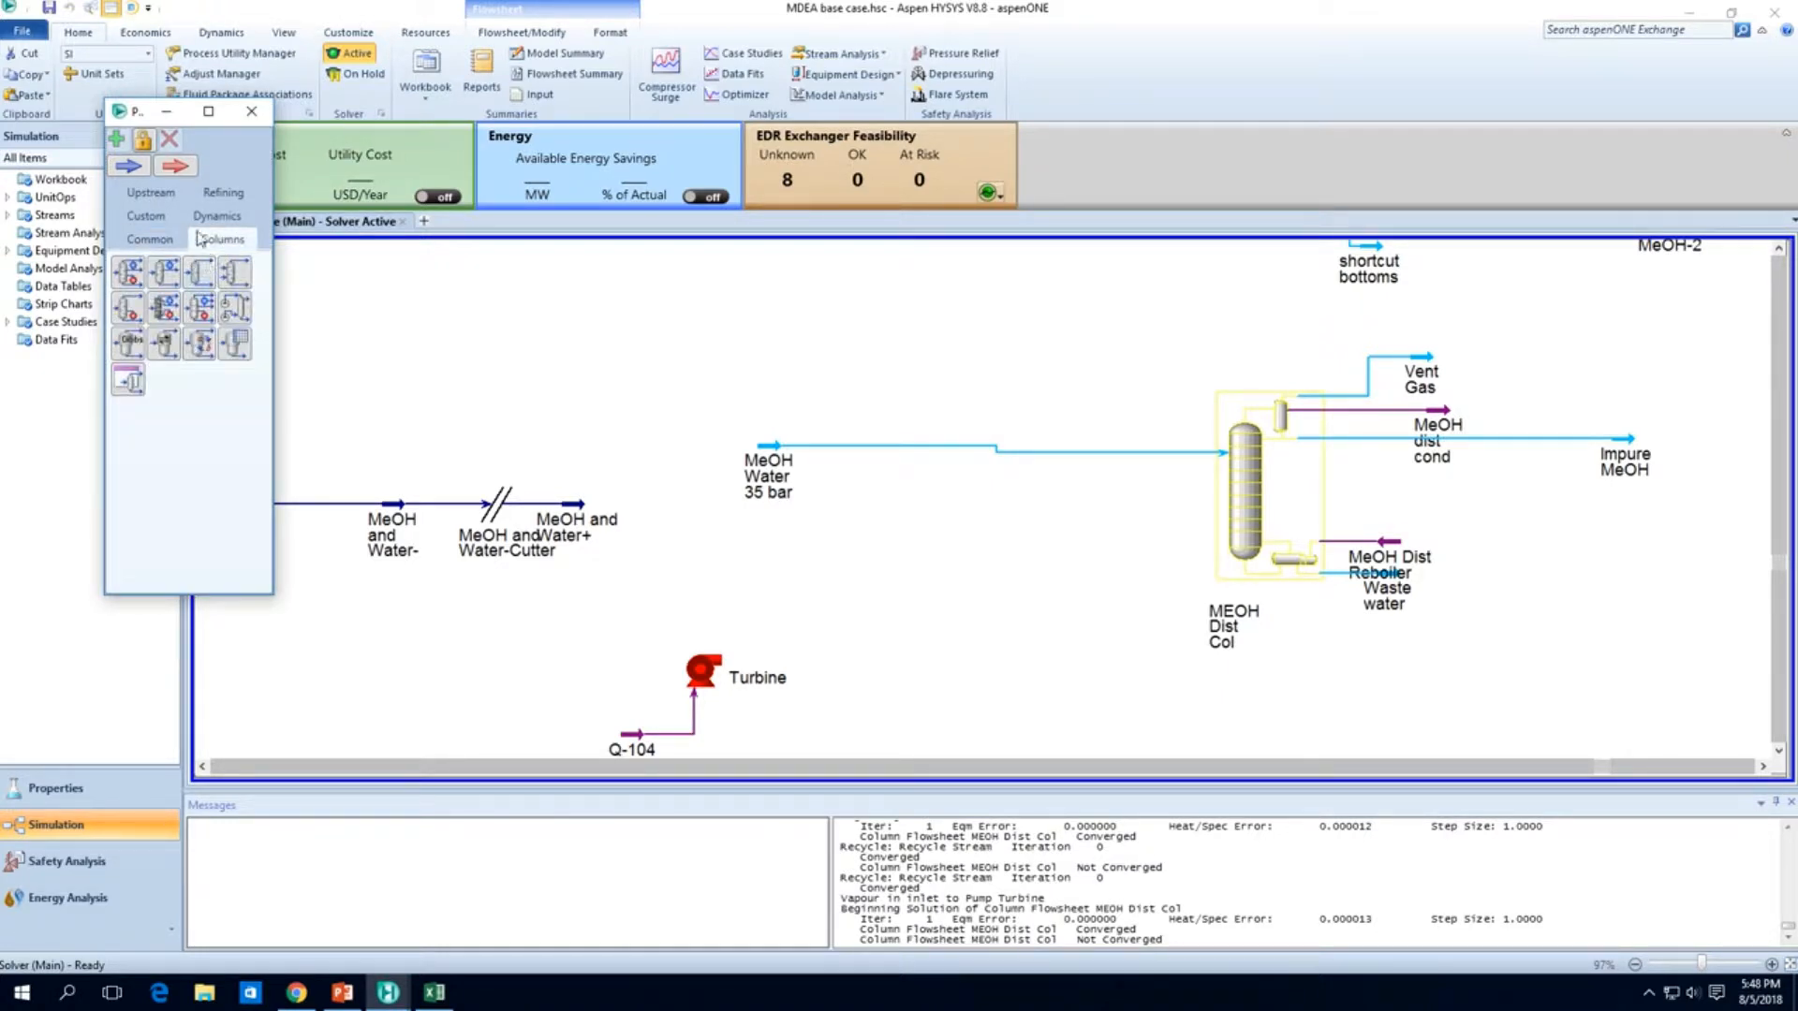
left_click(178, 241)
left_click(218, 217)
left_click(222, 216)
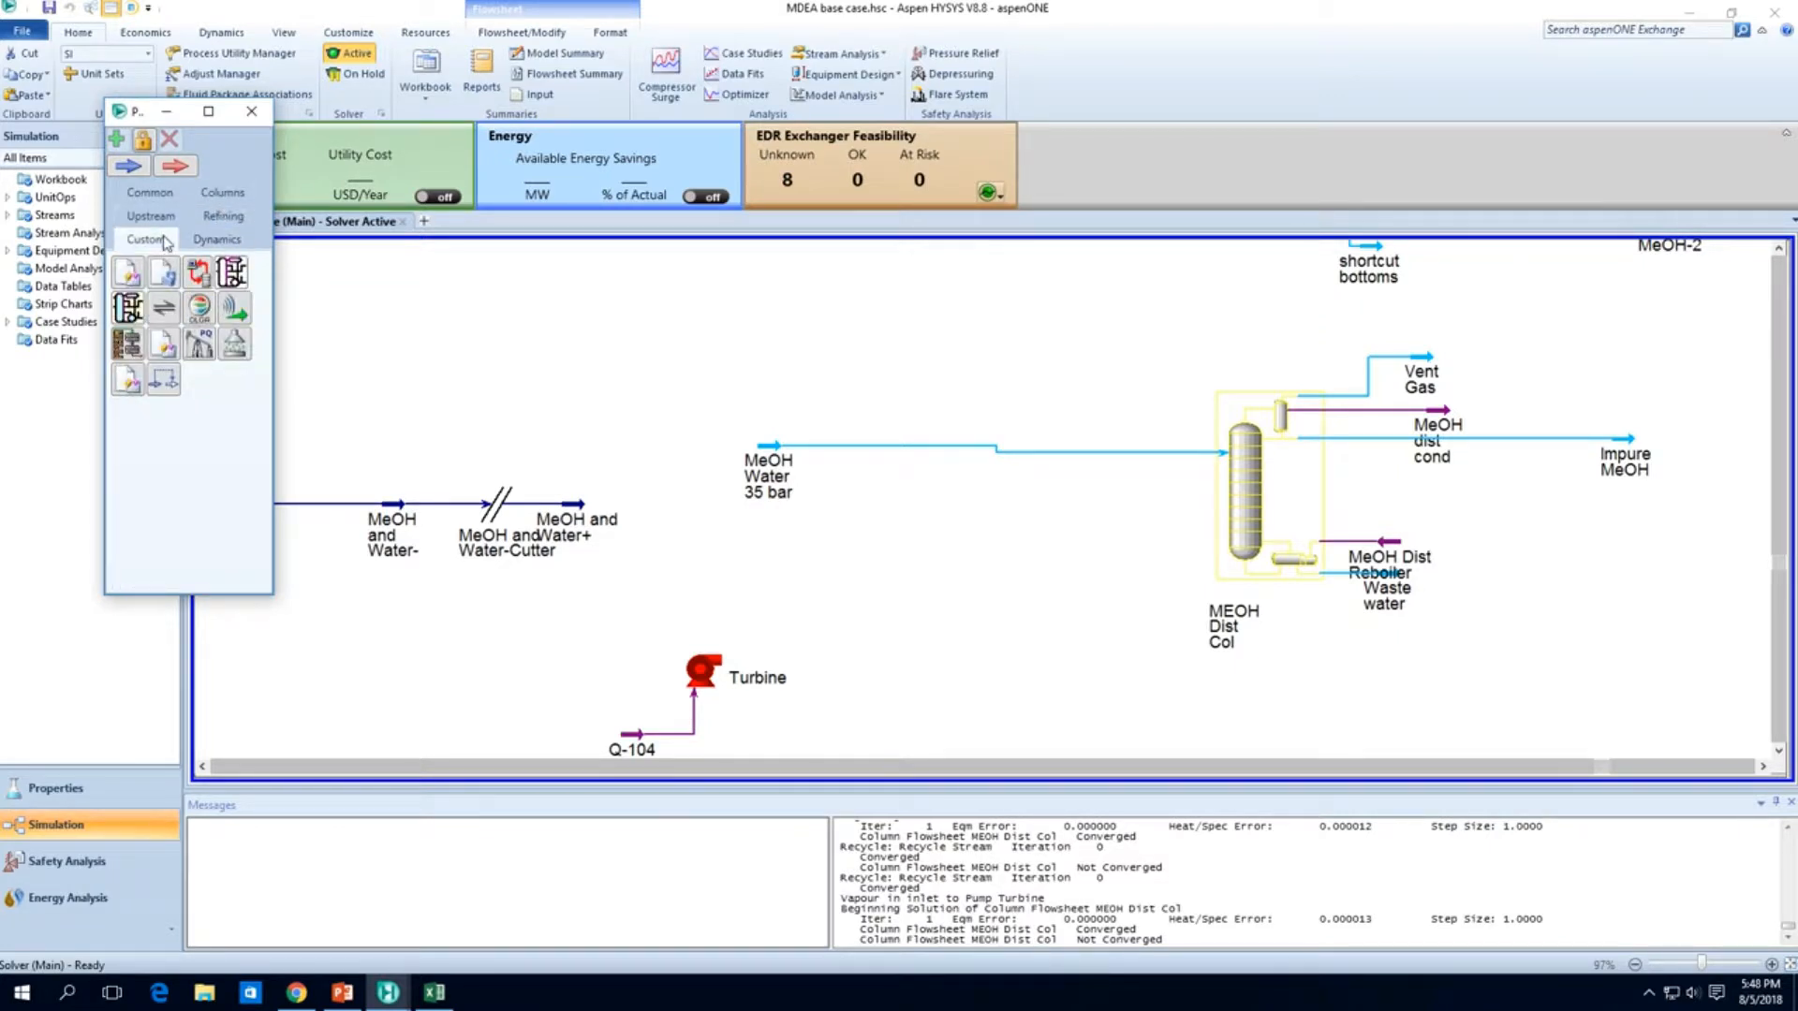
left_click(172, 199)
left_click(172, 198)
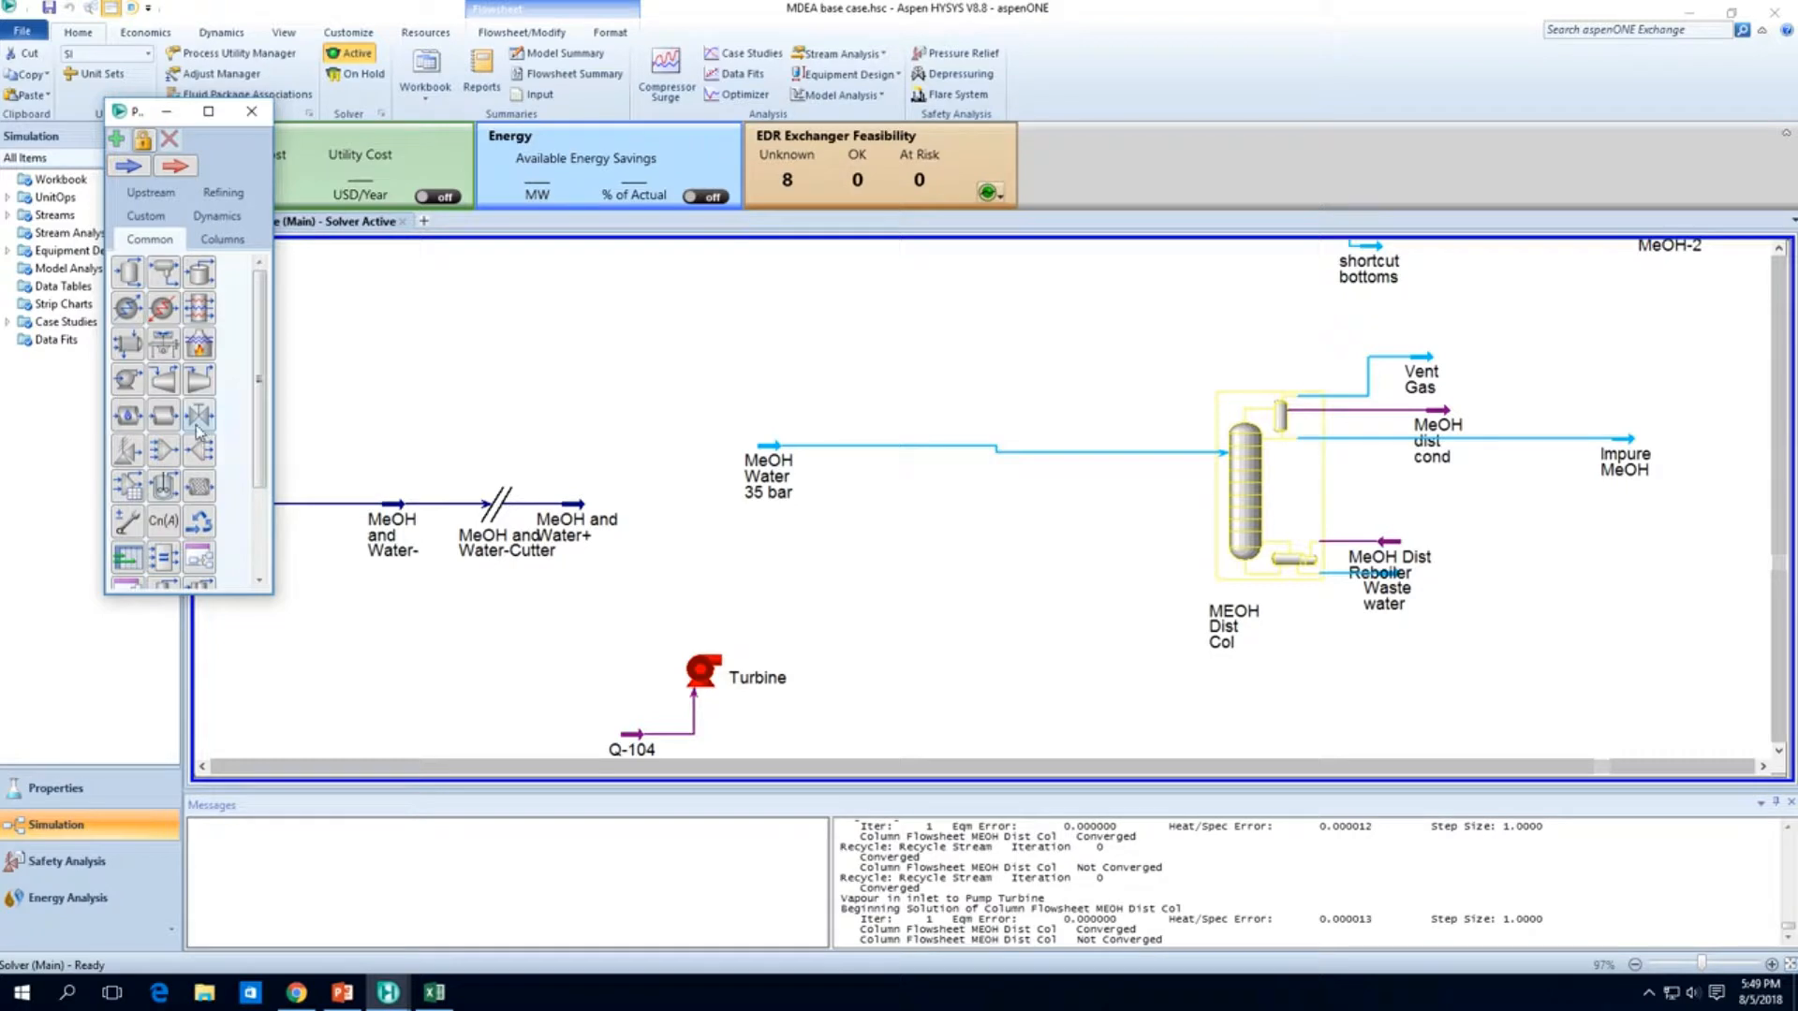
left_click_drag(199, 421, 766, 446)
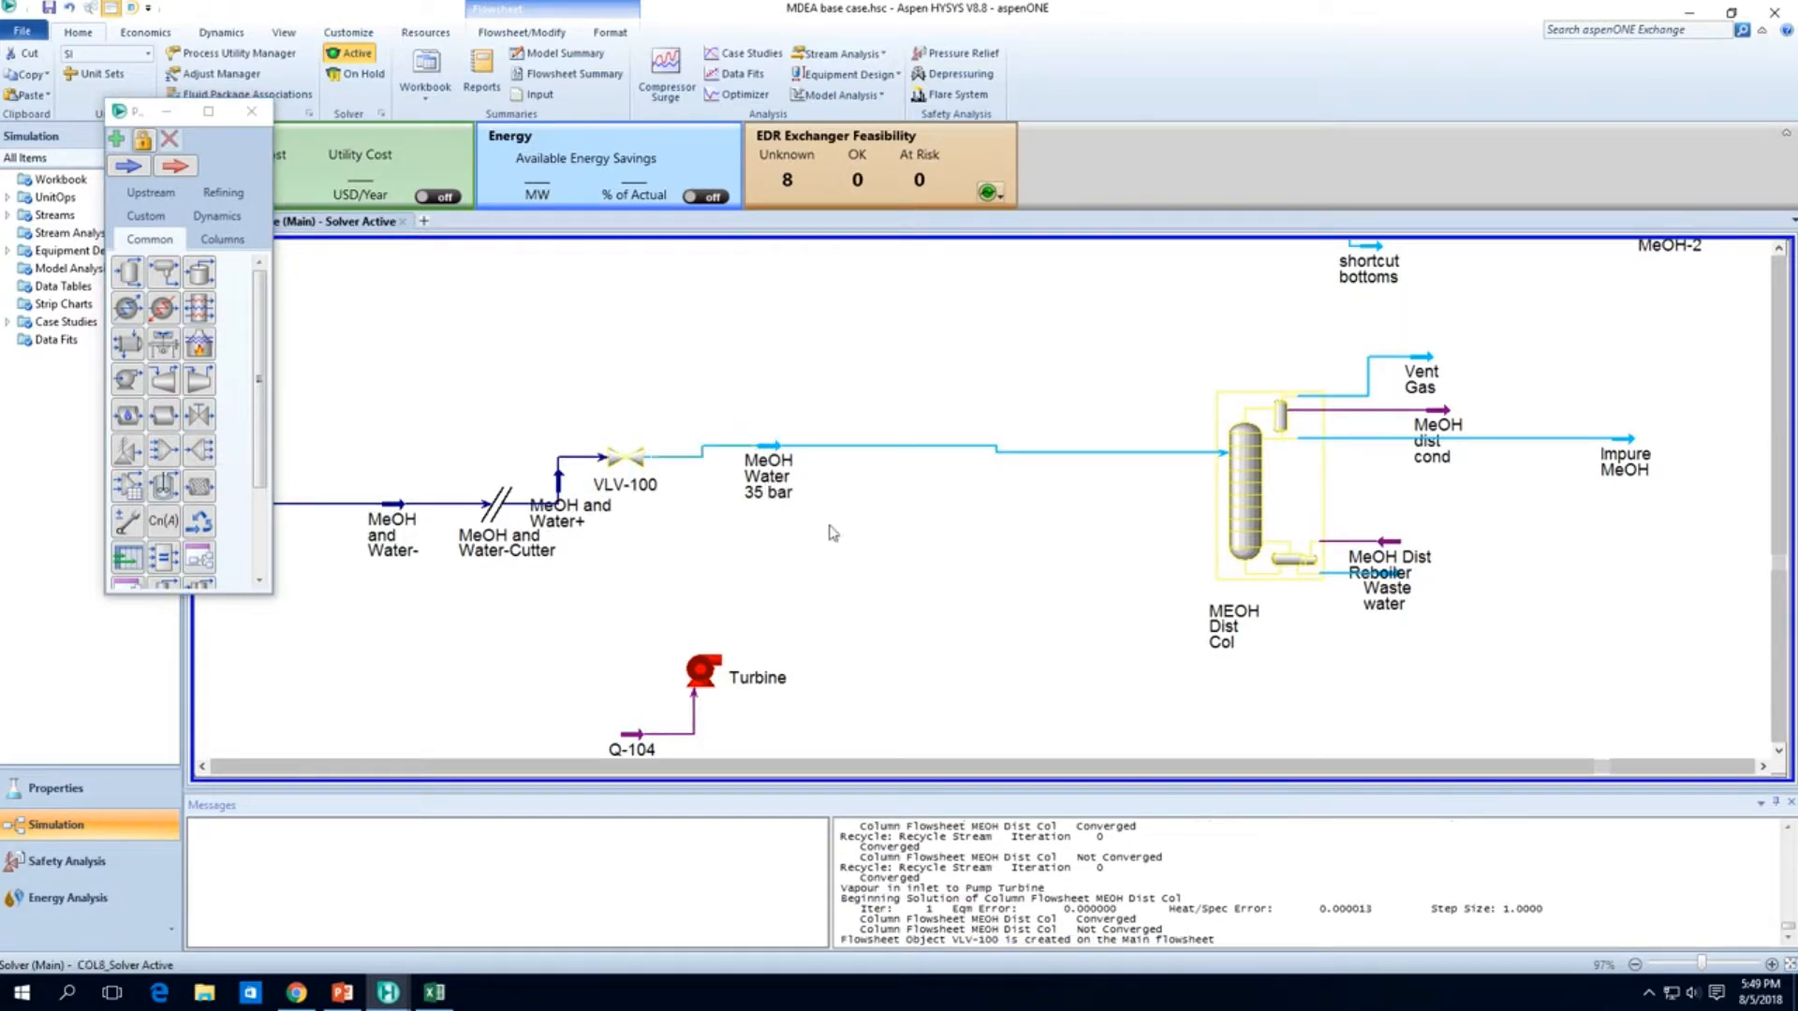
Step: Check the conditions of the VLV-100 valve and Vent Gas stream, and view the mole-fraction composition of Impure MeOH
mouse_move(635, 468)
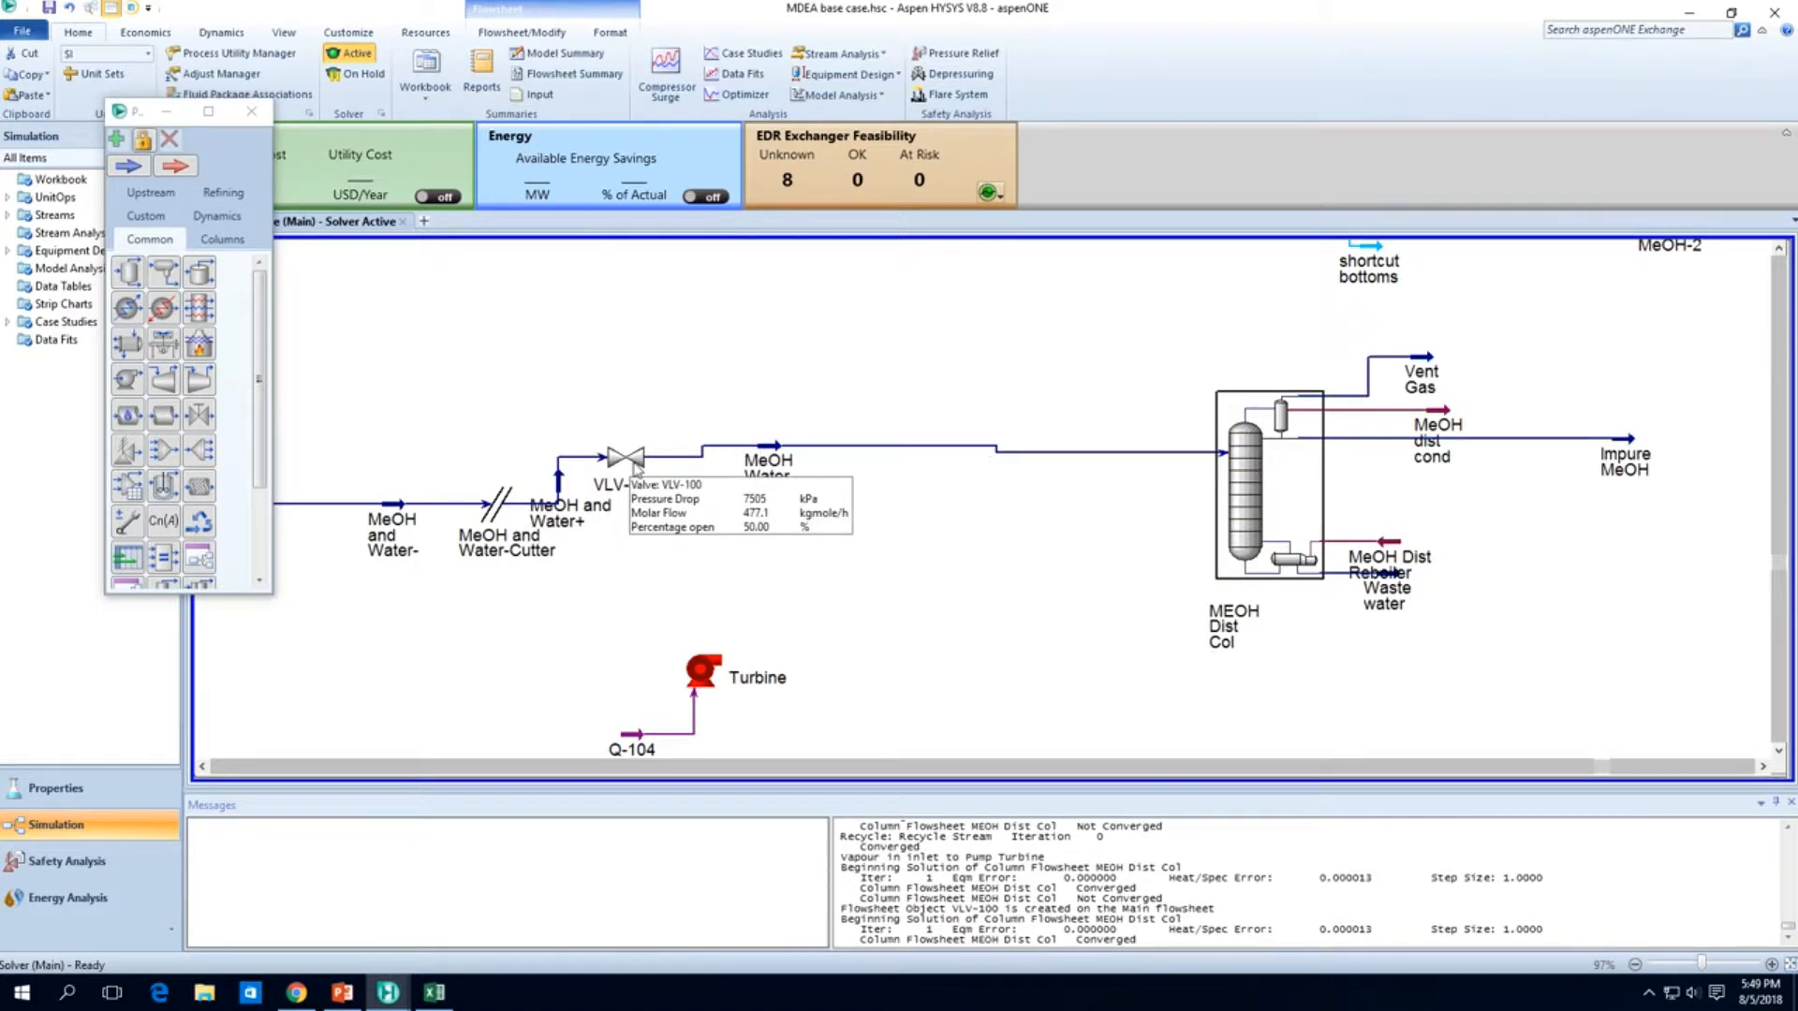
mouse_move(768, 460)
mouse_move(1431, 368)
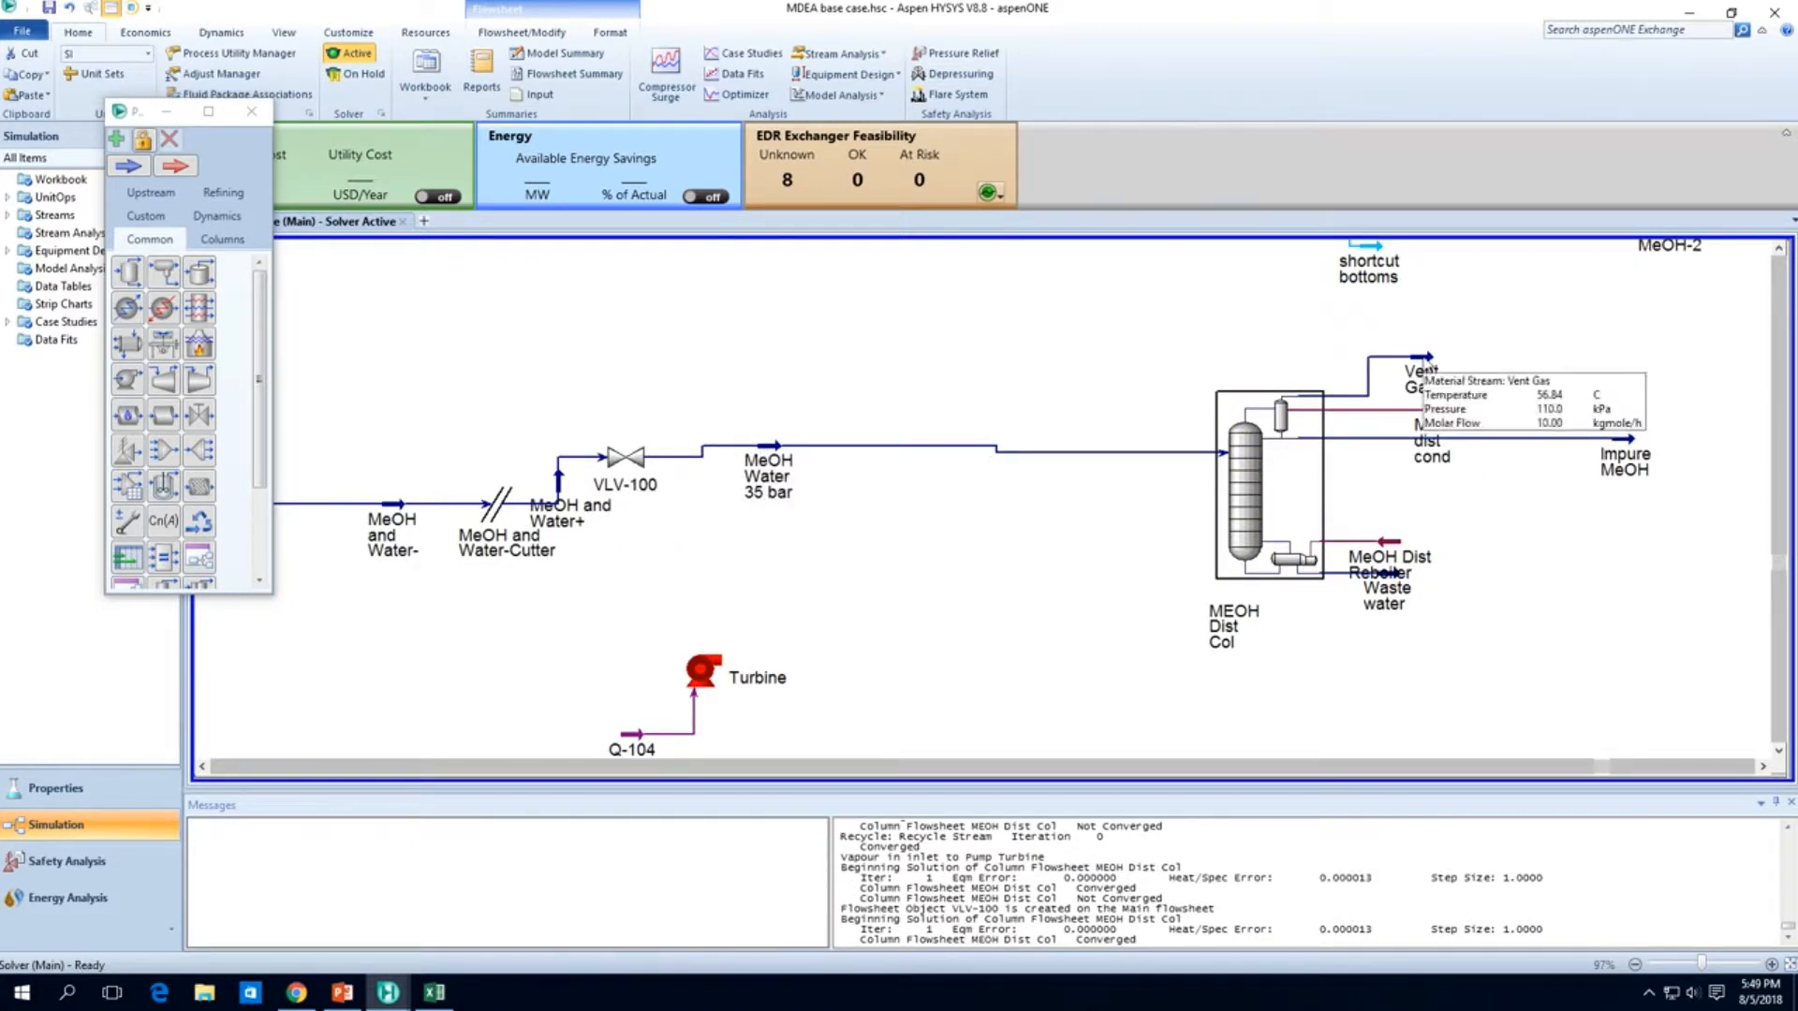
double_click(1625, 454)
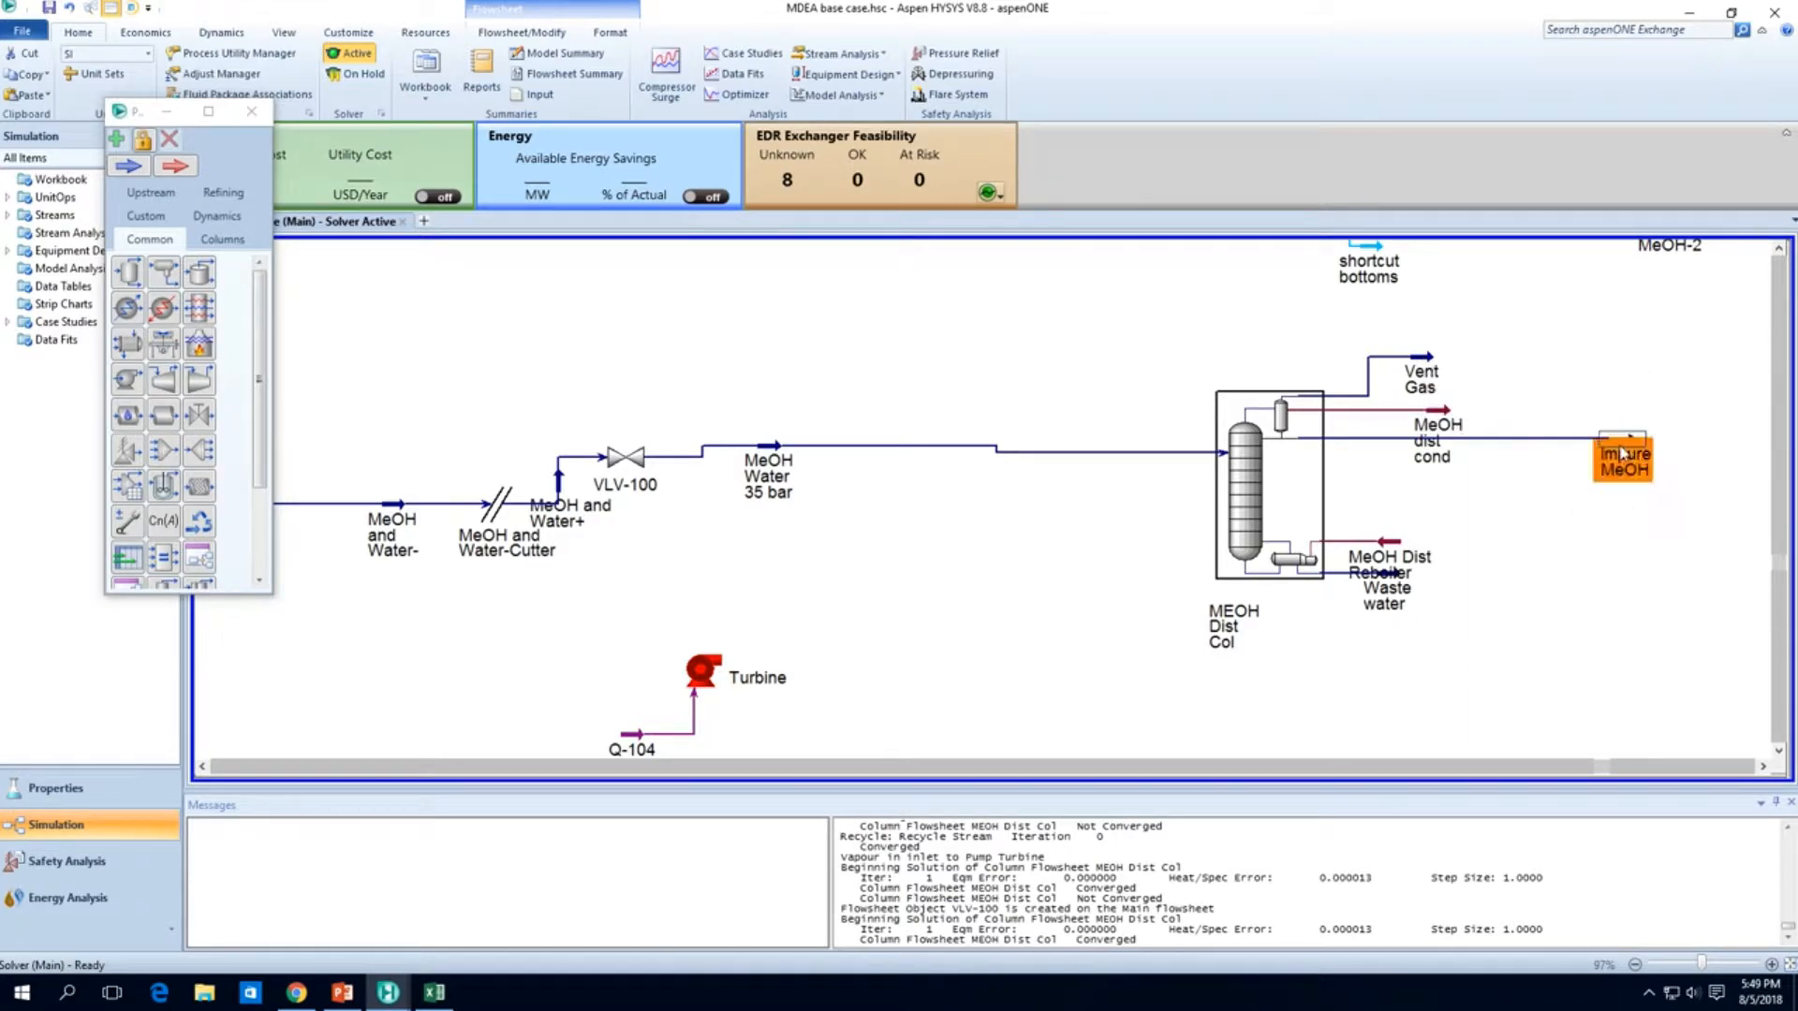
left_click(93, 145)
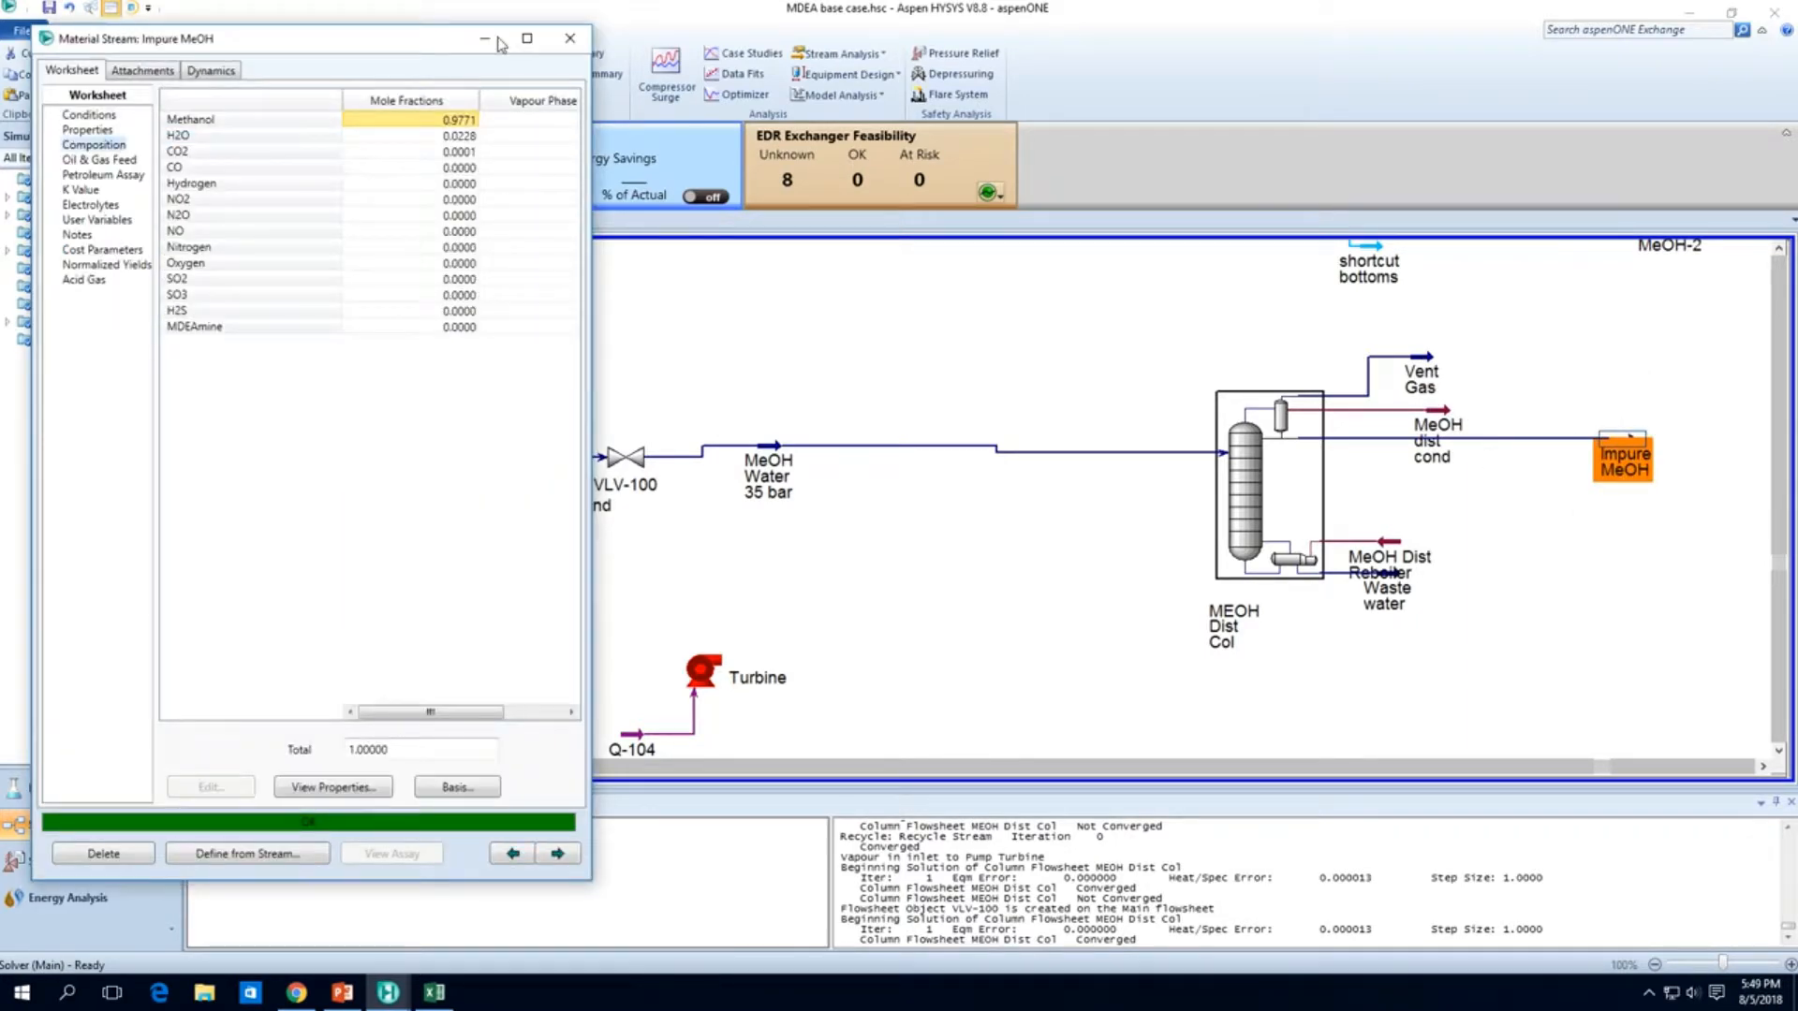
left_click(573, 40)
Step: Review the MEOH Dist Col specifications and temperature profile, and examine the Waste water composition on a mole flow basis
double_click(1255, 483)
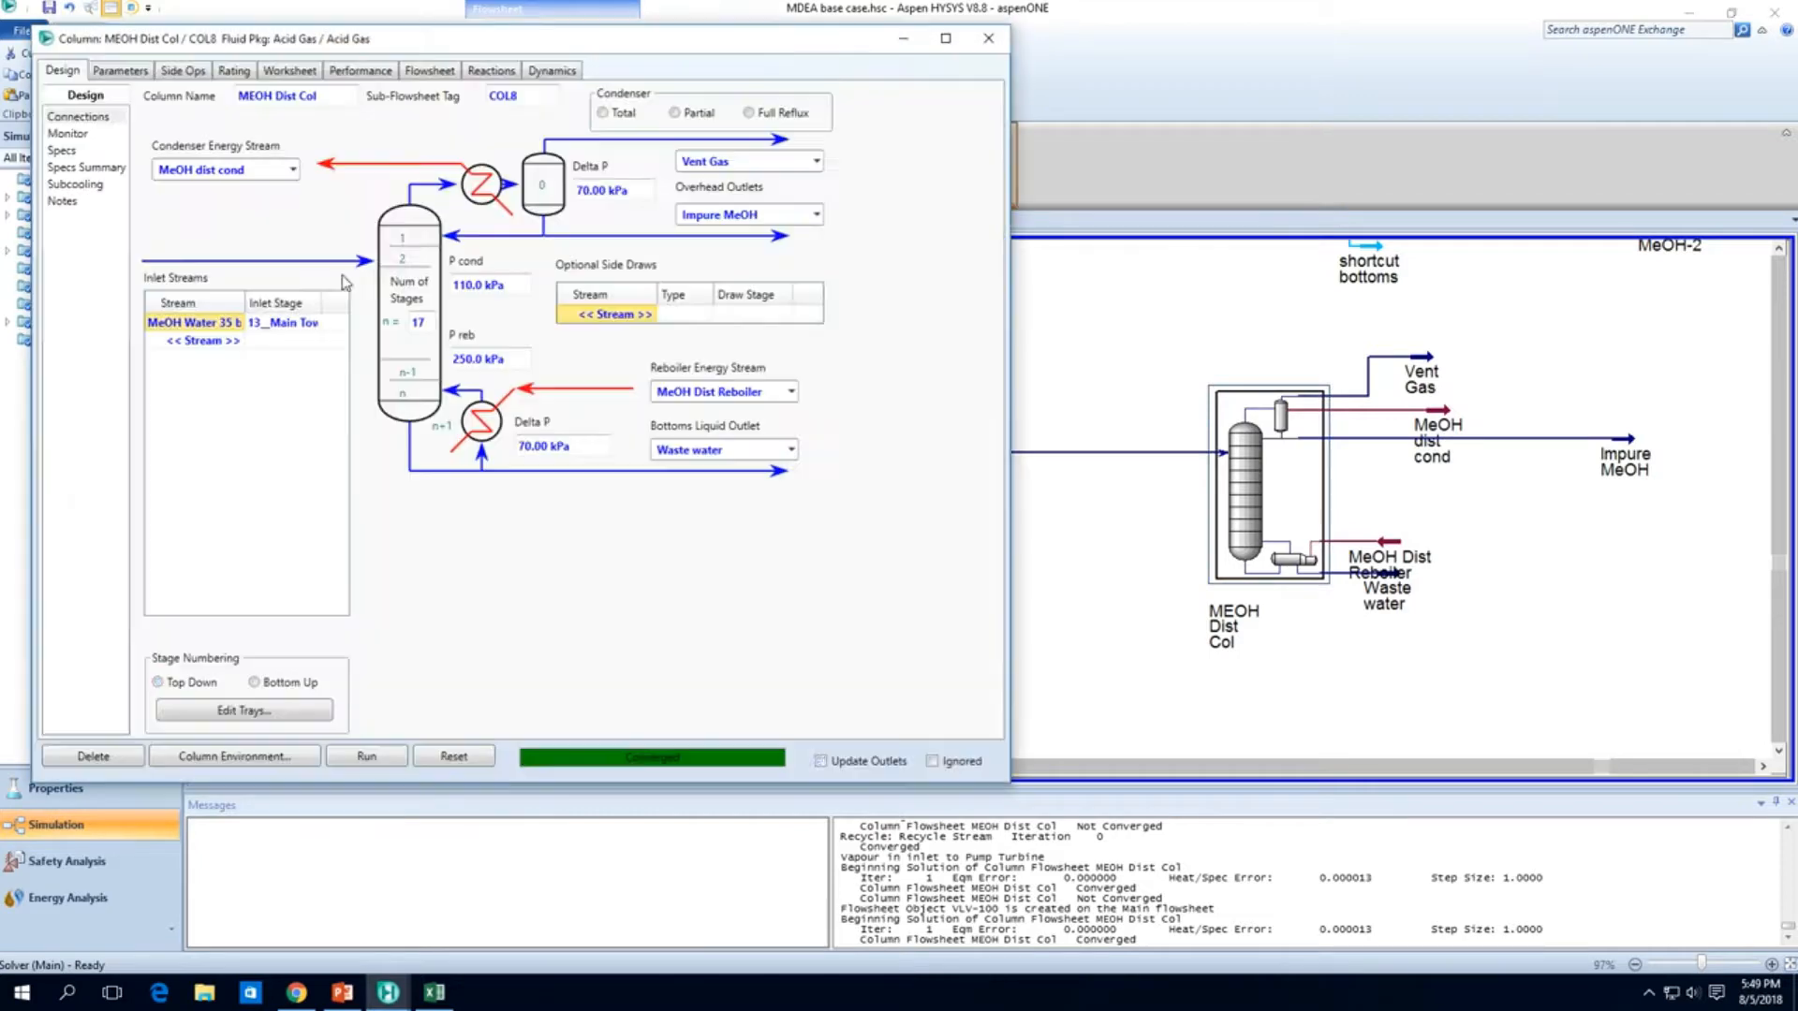
left_click(72, 134)
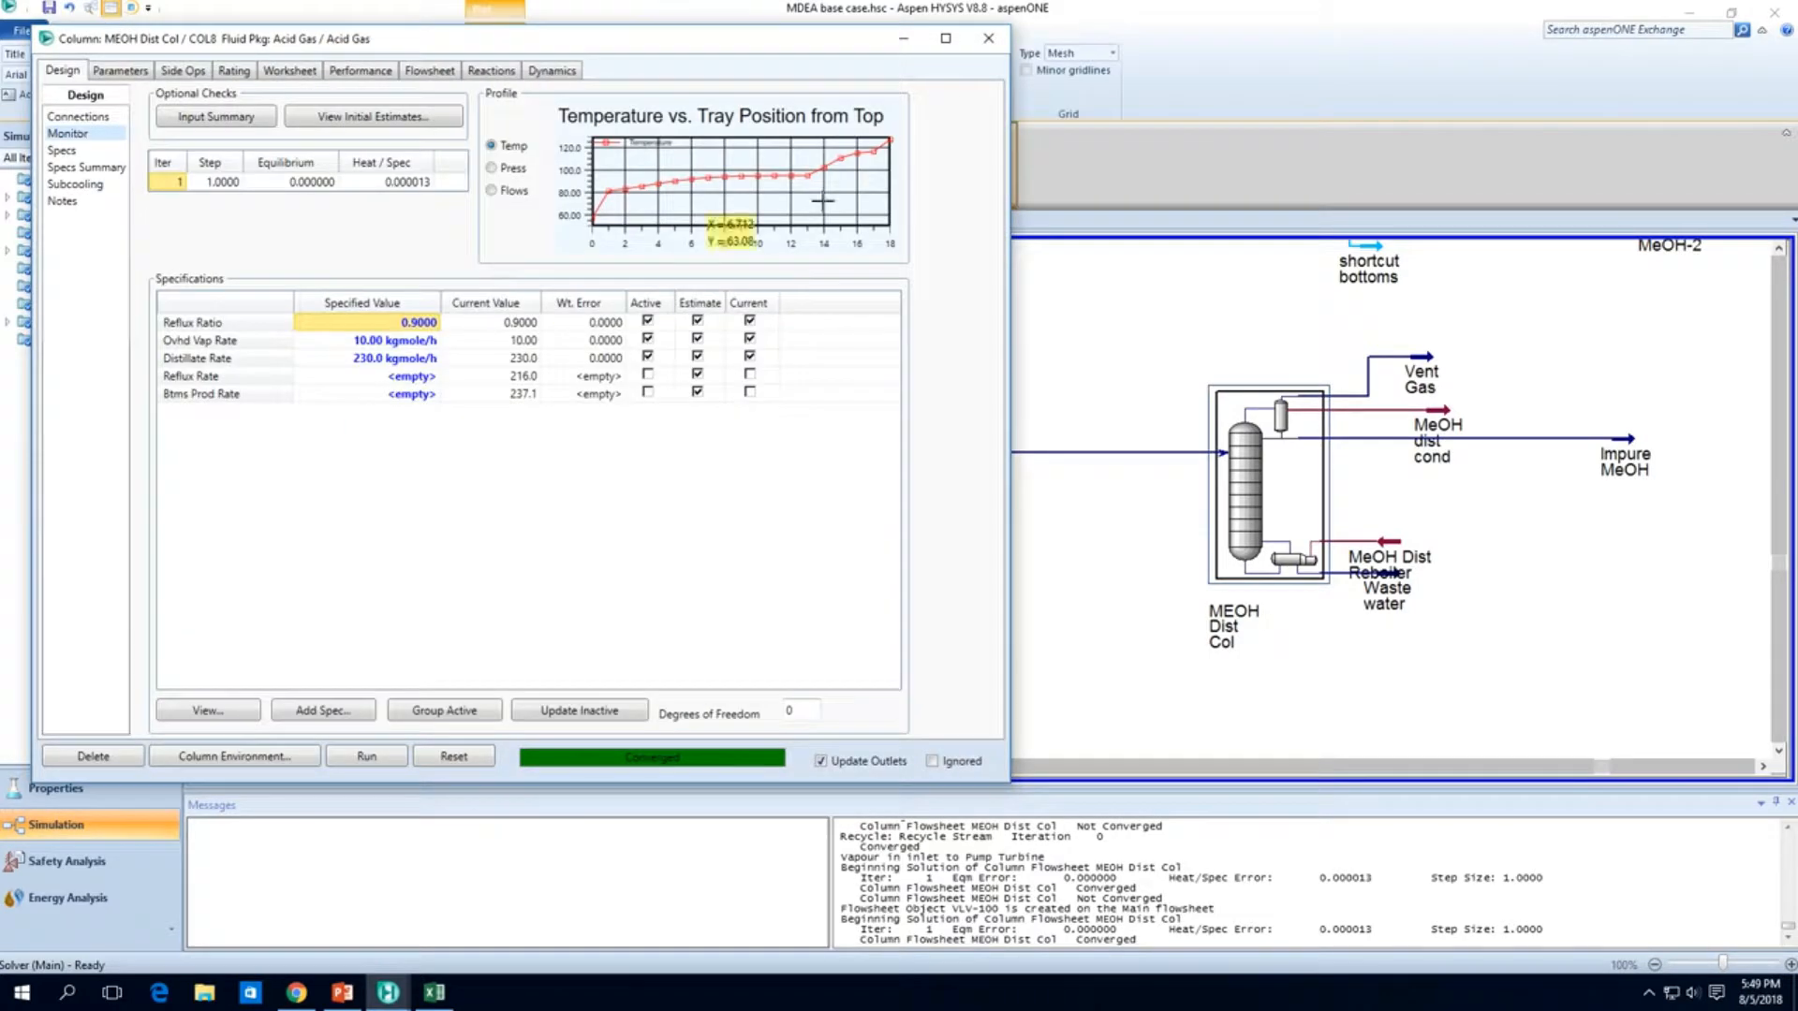
double_click(1390, 596)
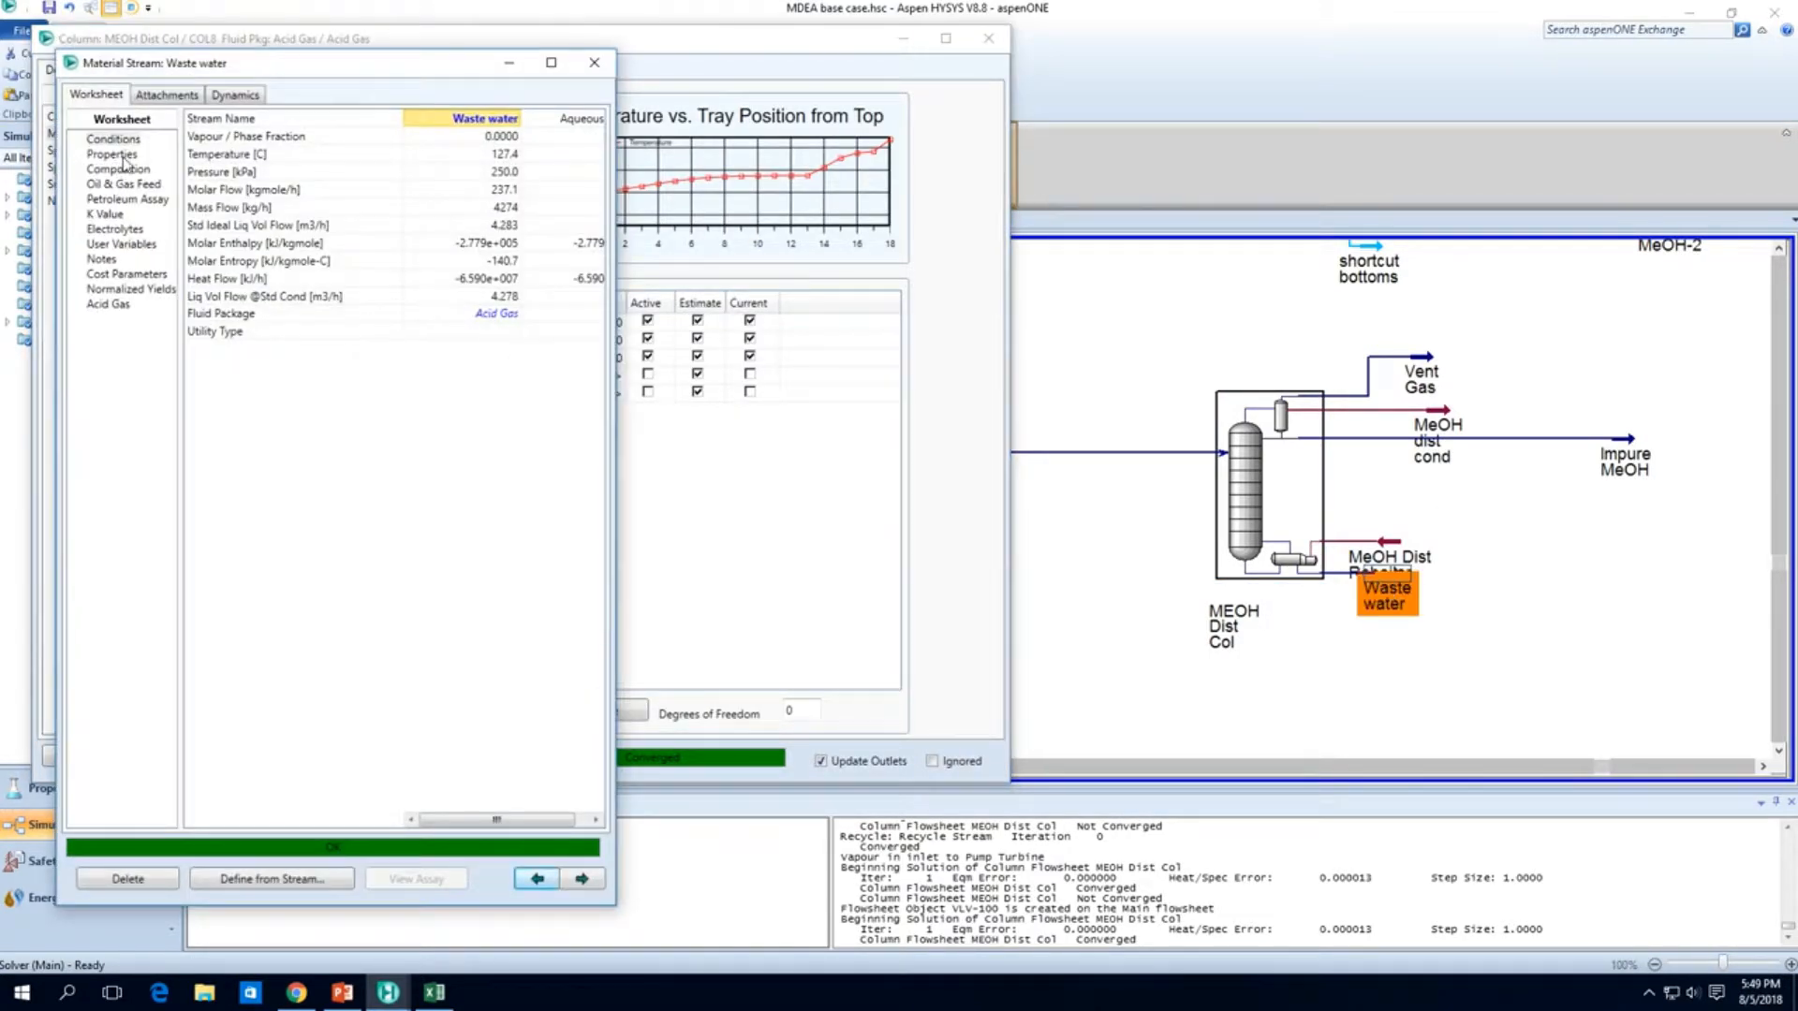
left_click(117, 169)
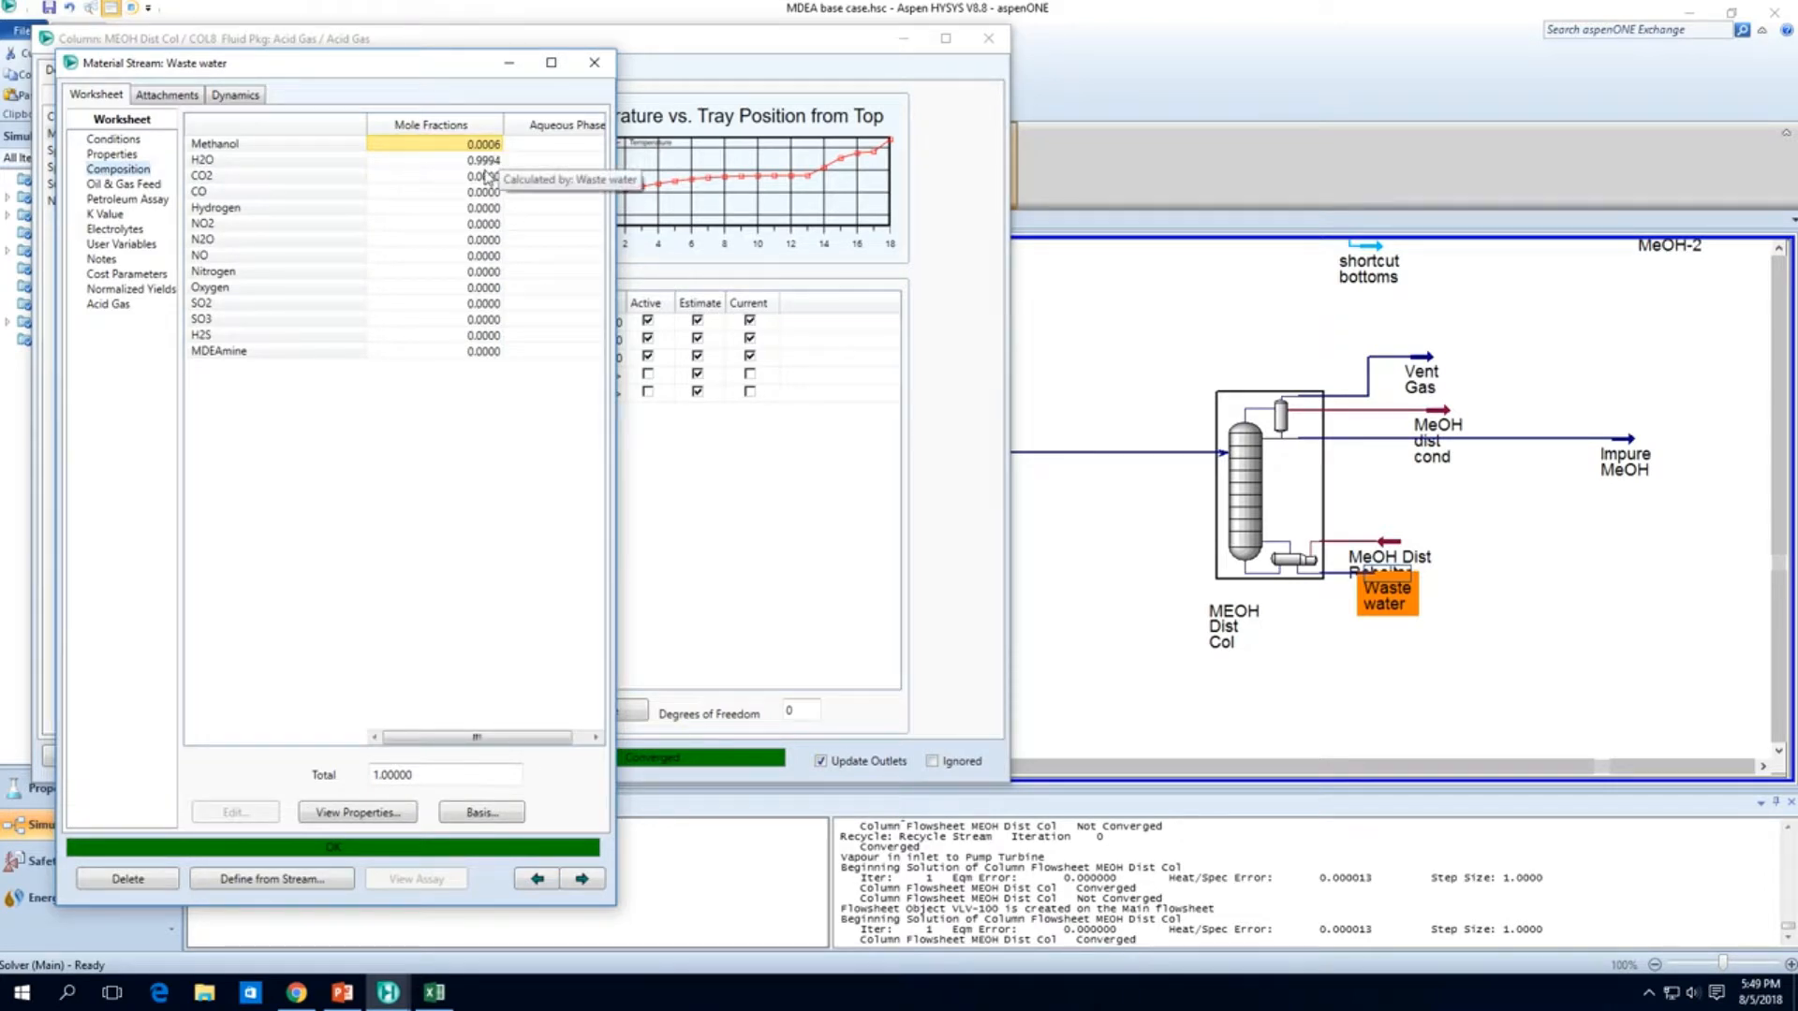
left_click(505, 813)
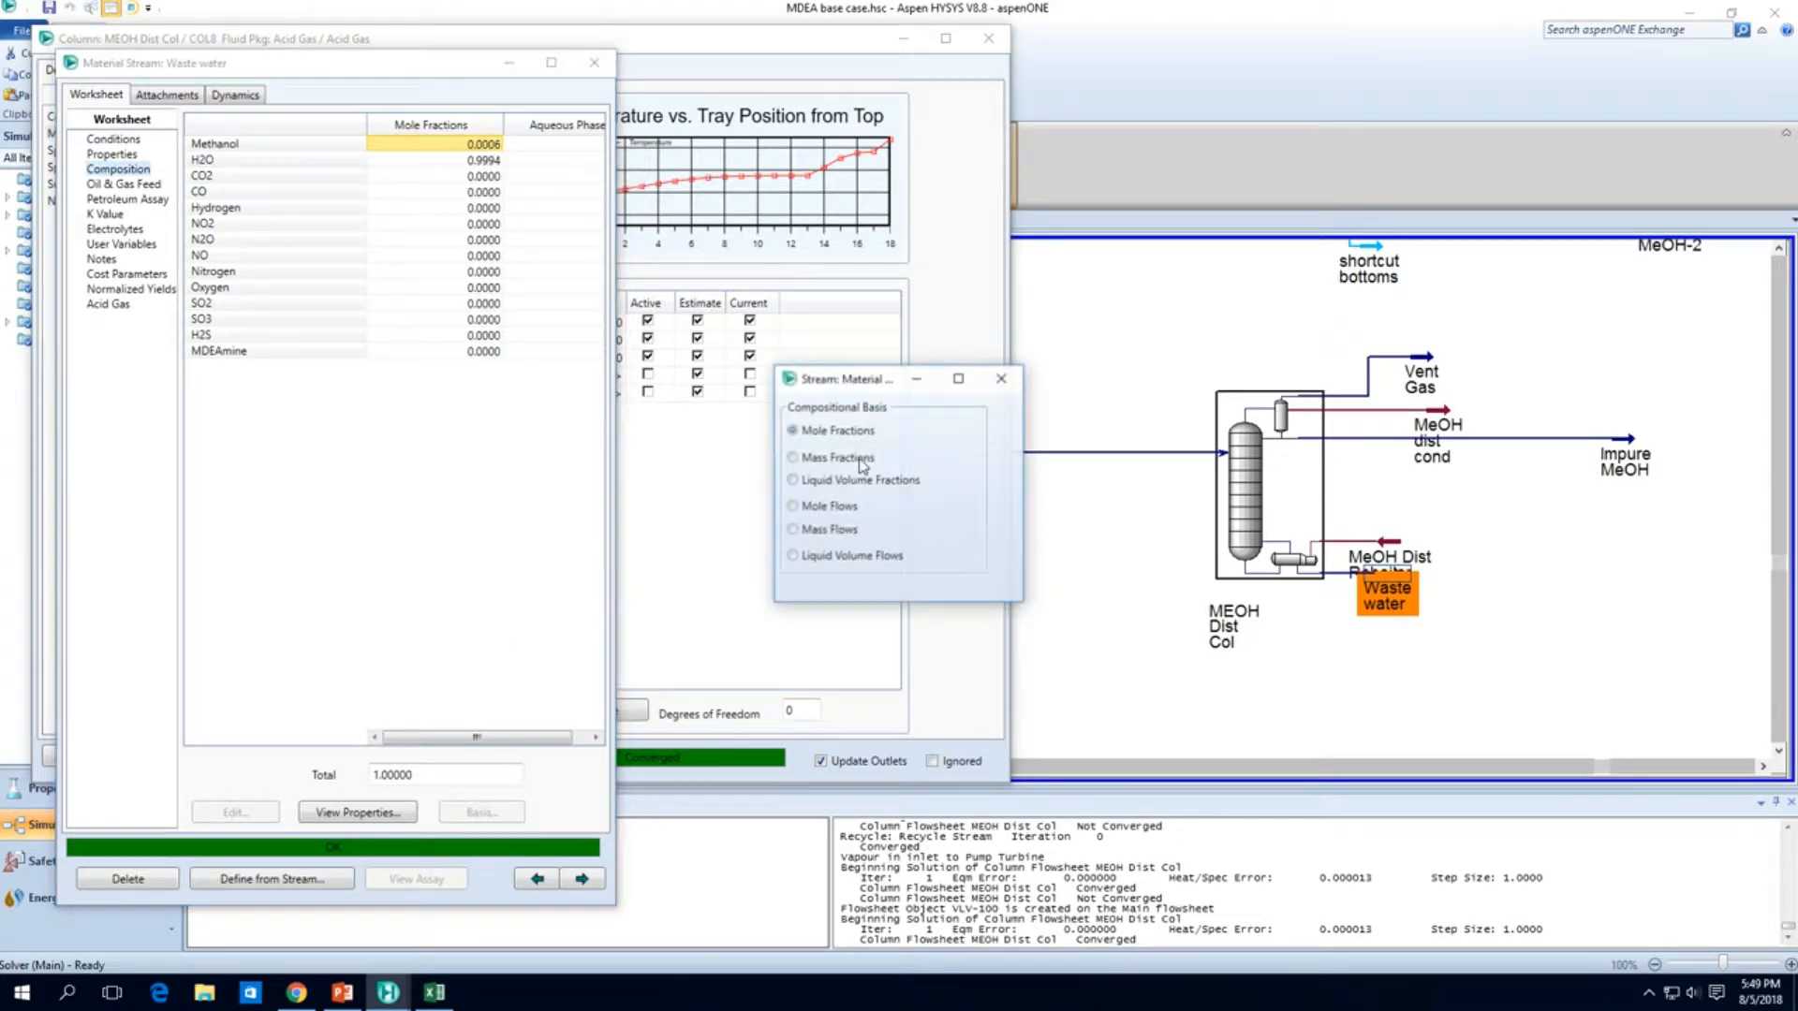
left_click(833, 506)
left_click(1002, 379)
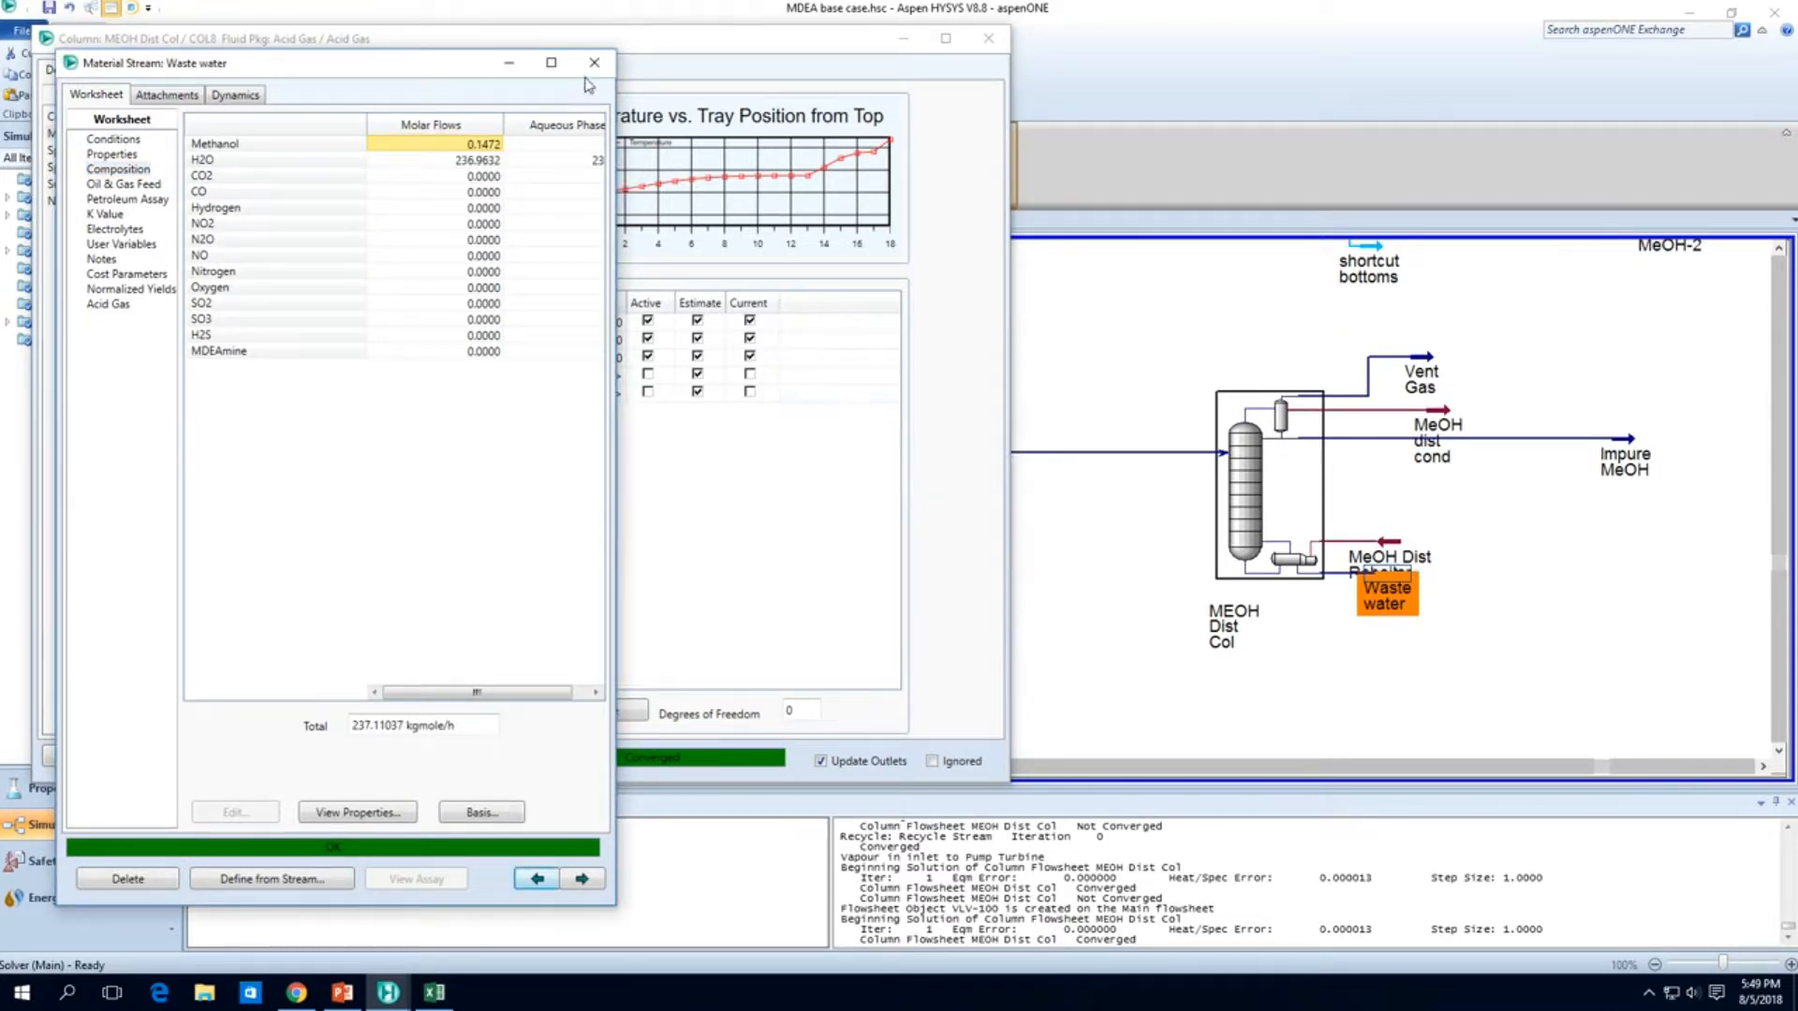
left_click(593, 63)
left_click(988, 39)
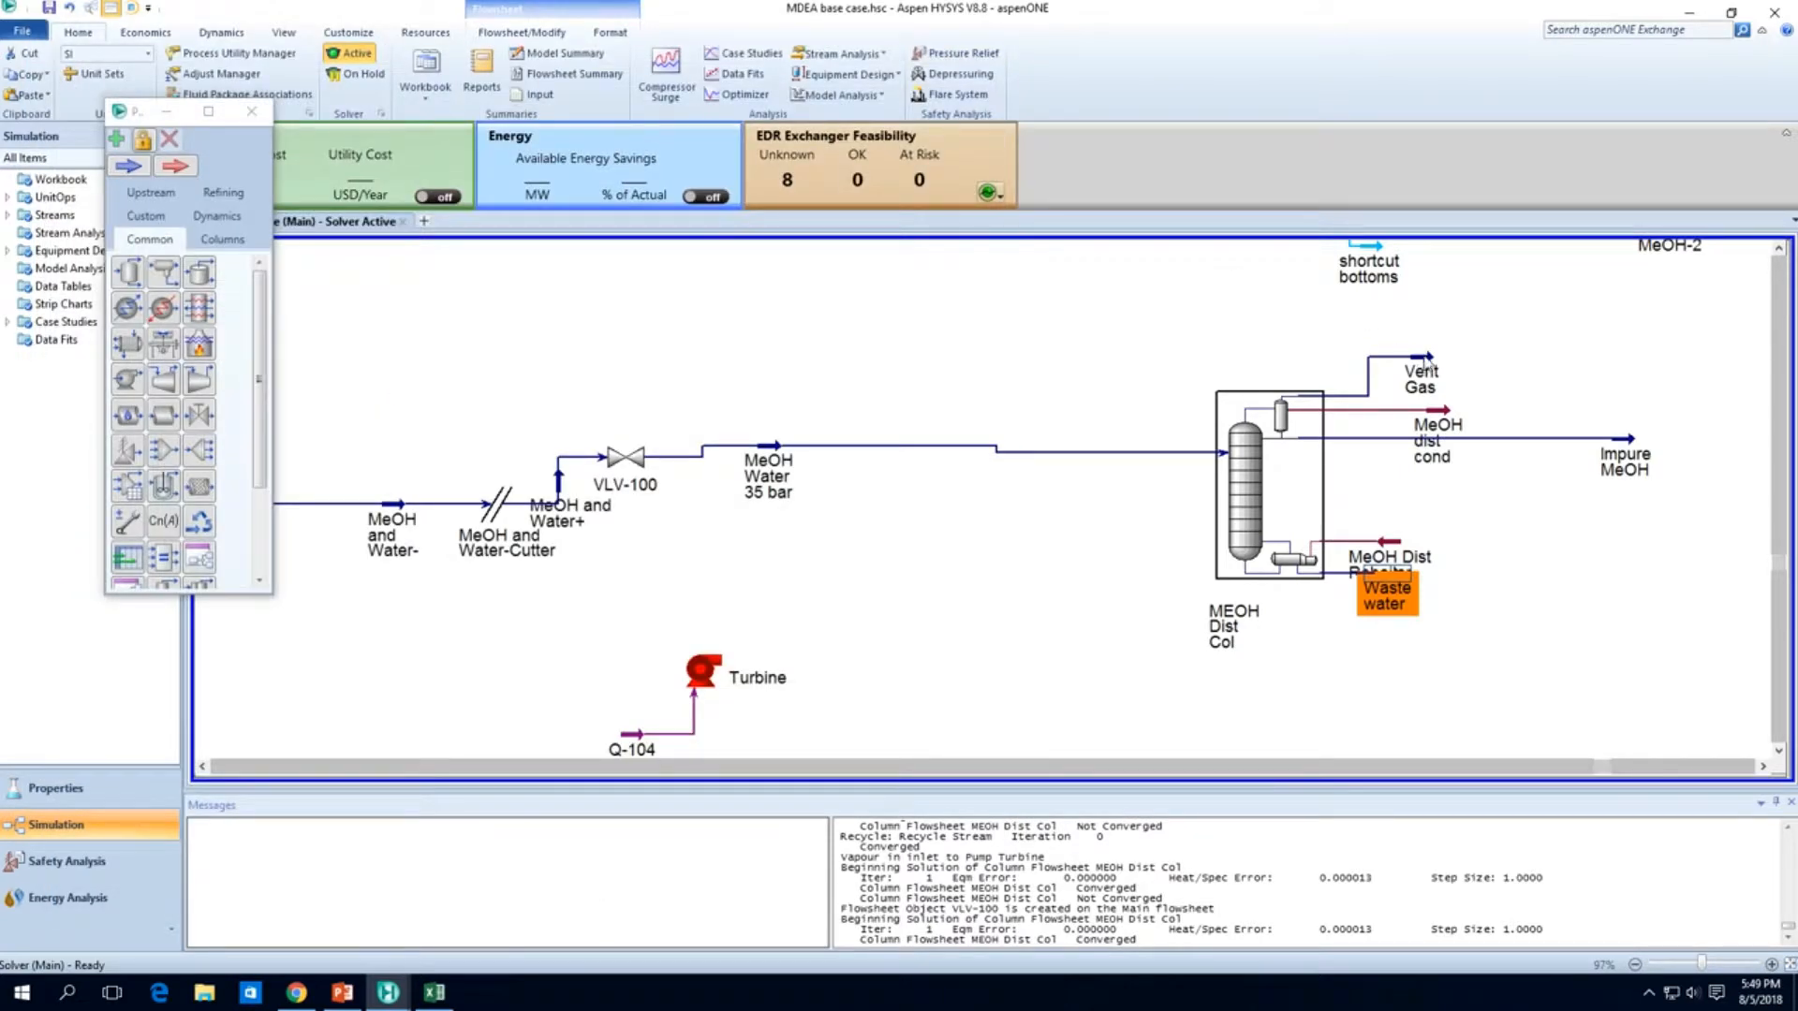
Step: Inspect the composition, temperature, pressure and molar flow of the Vent Gas stream
double_click(1424, 365)
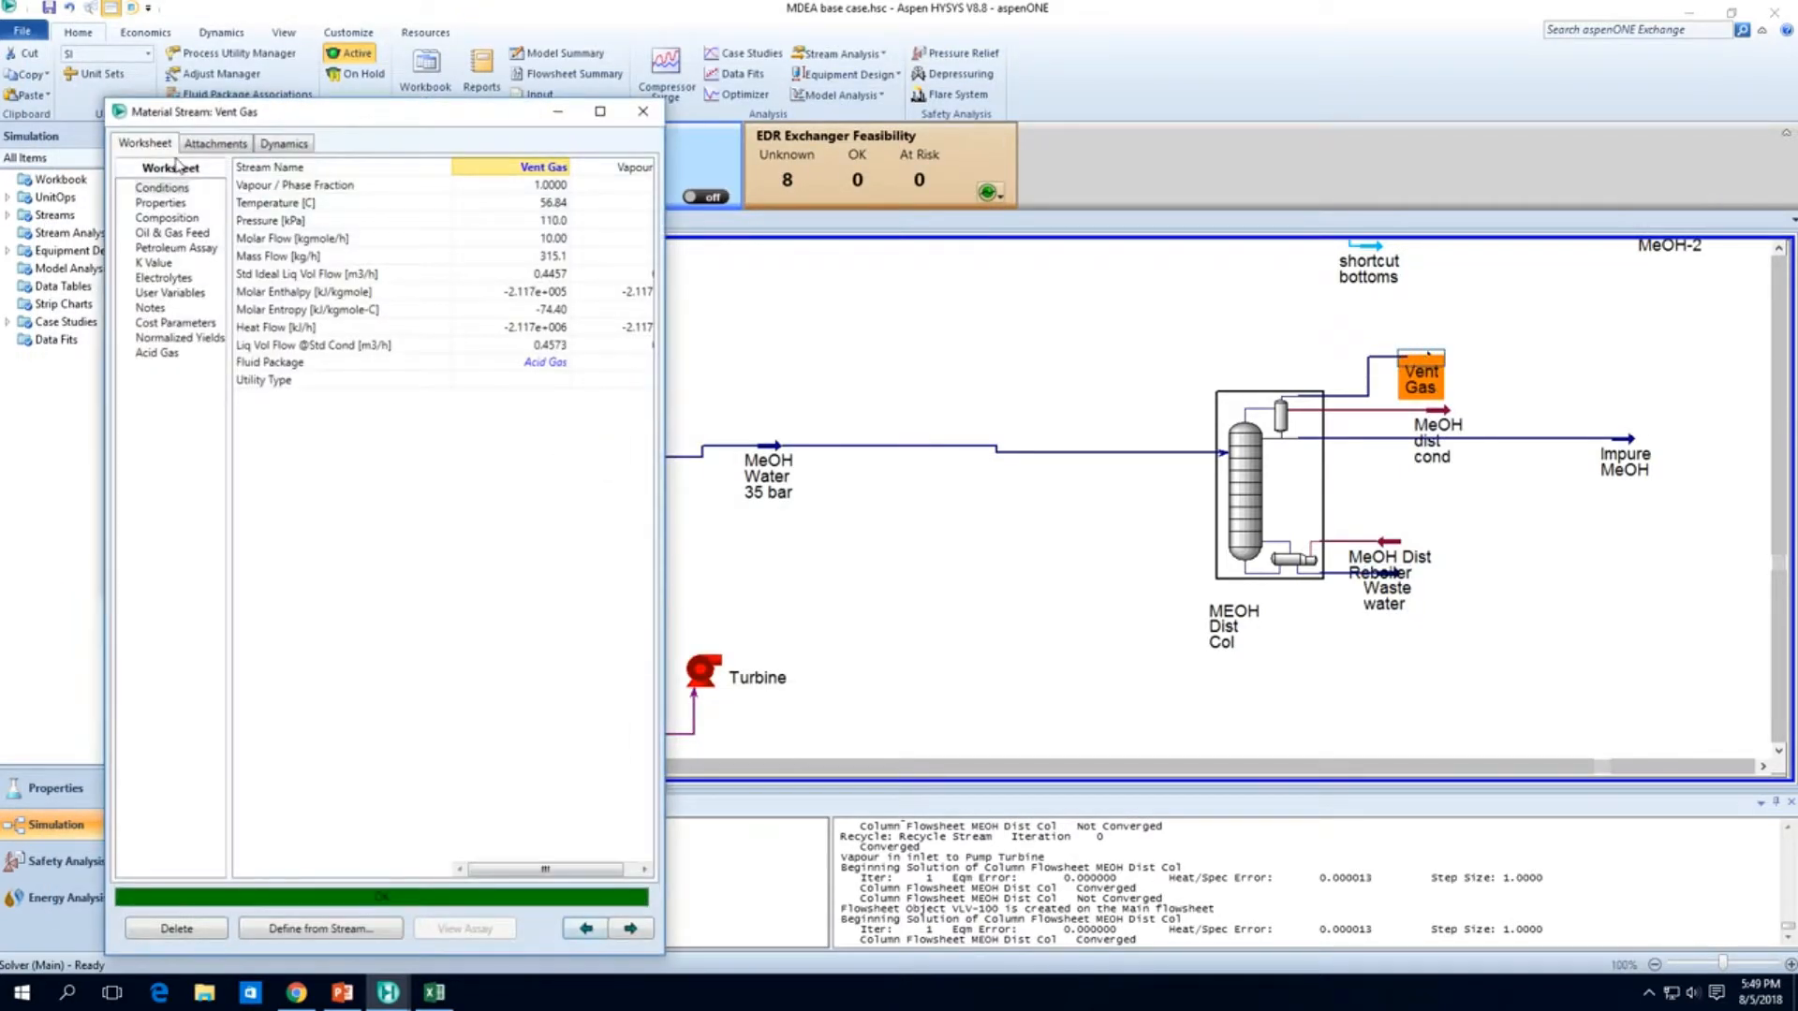
left_click(166, 218)
left_click(642, 112)
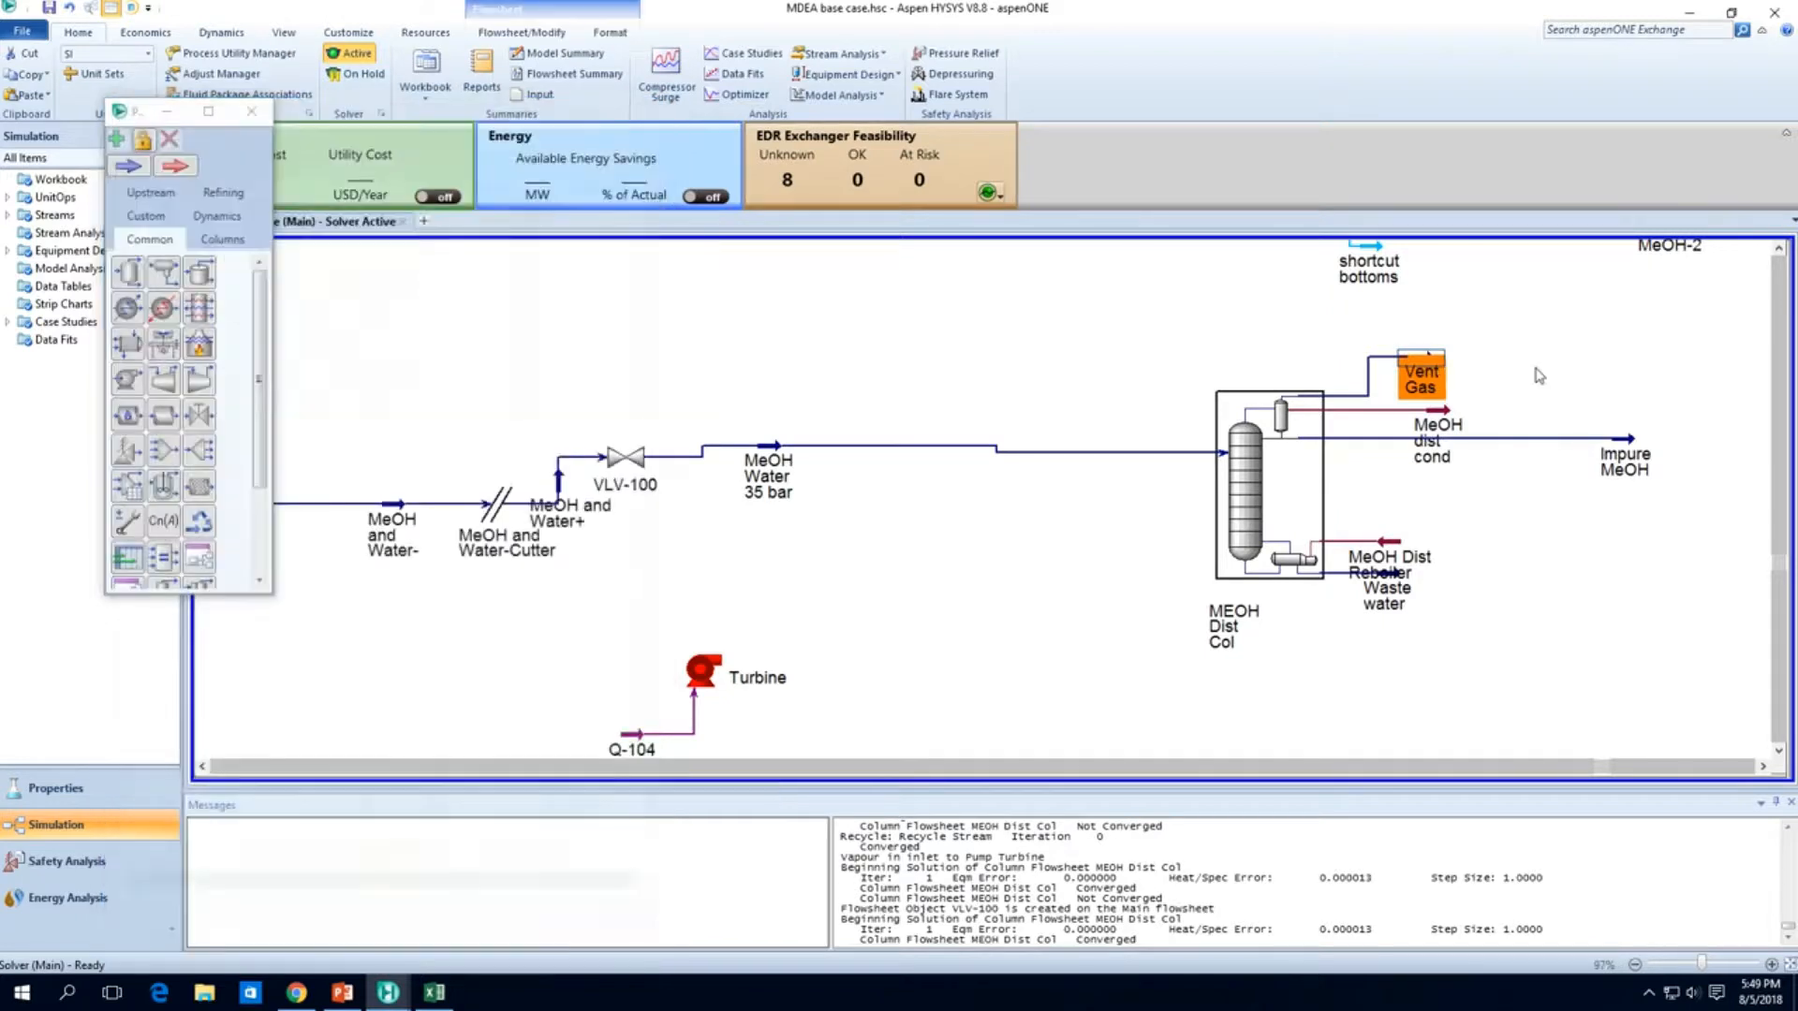
mouse_move(1430, 368)
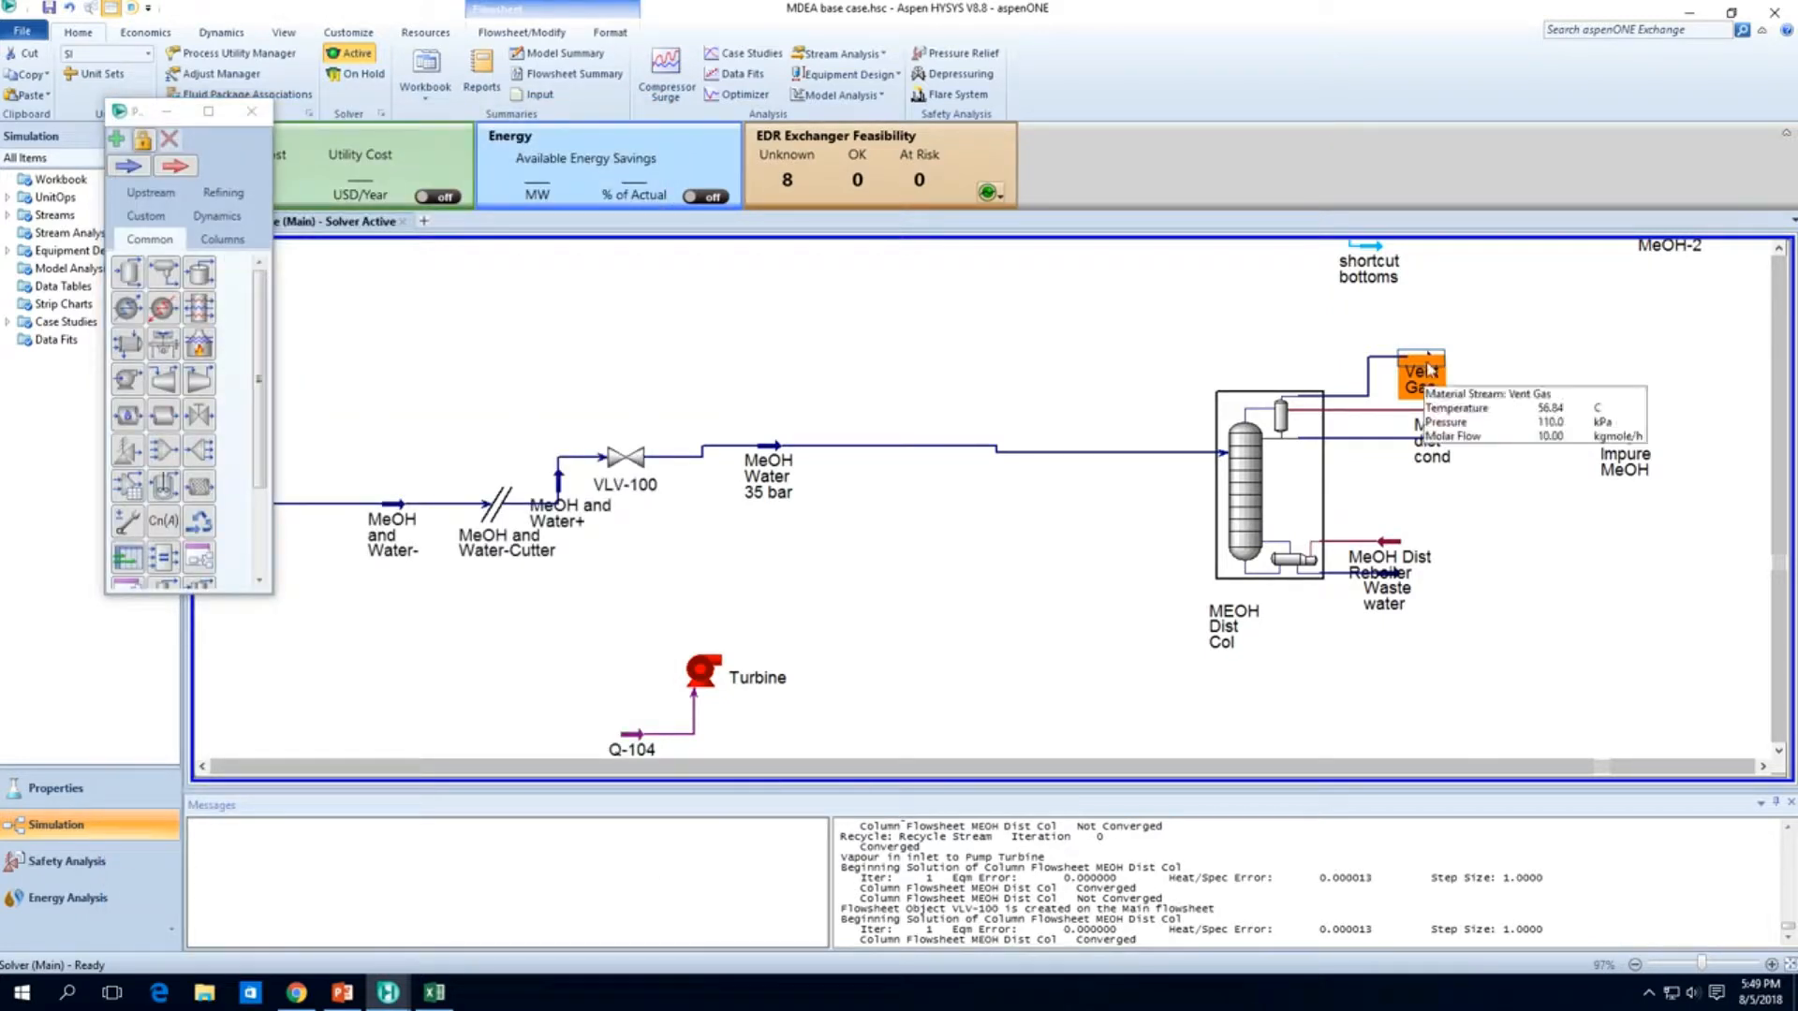
Step: Examine the methanol and H2O mole fractions of the Impure MeOH stream against its vapour-phase composition
double_click(1625, 450)
left_click(196, 243)
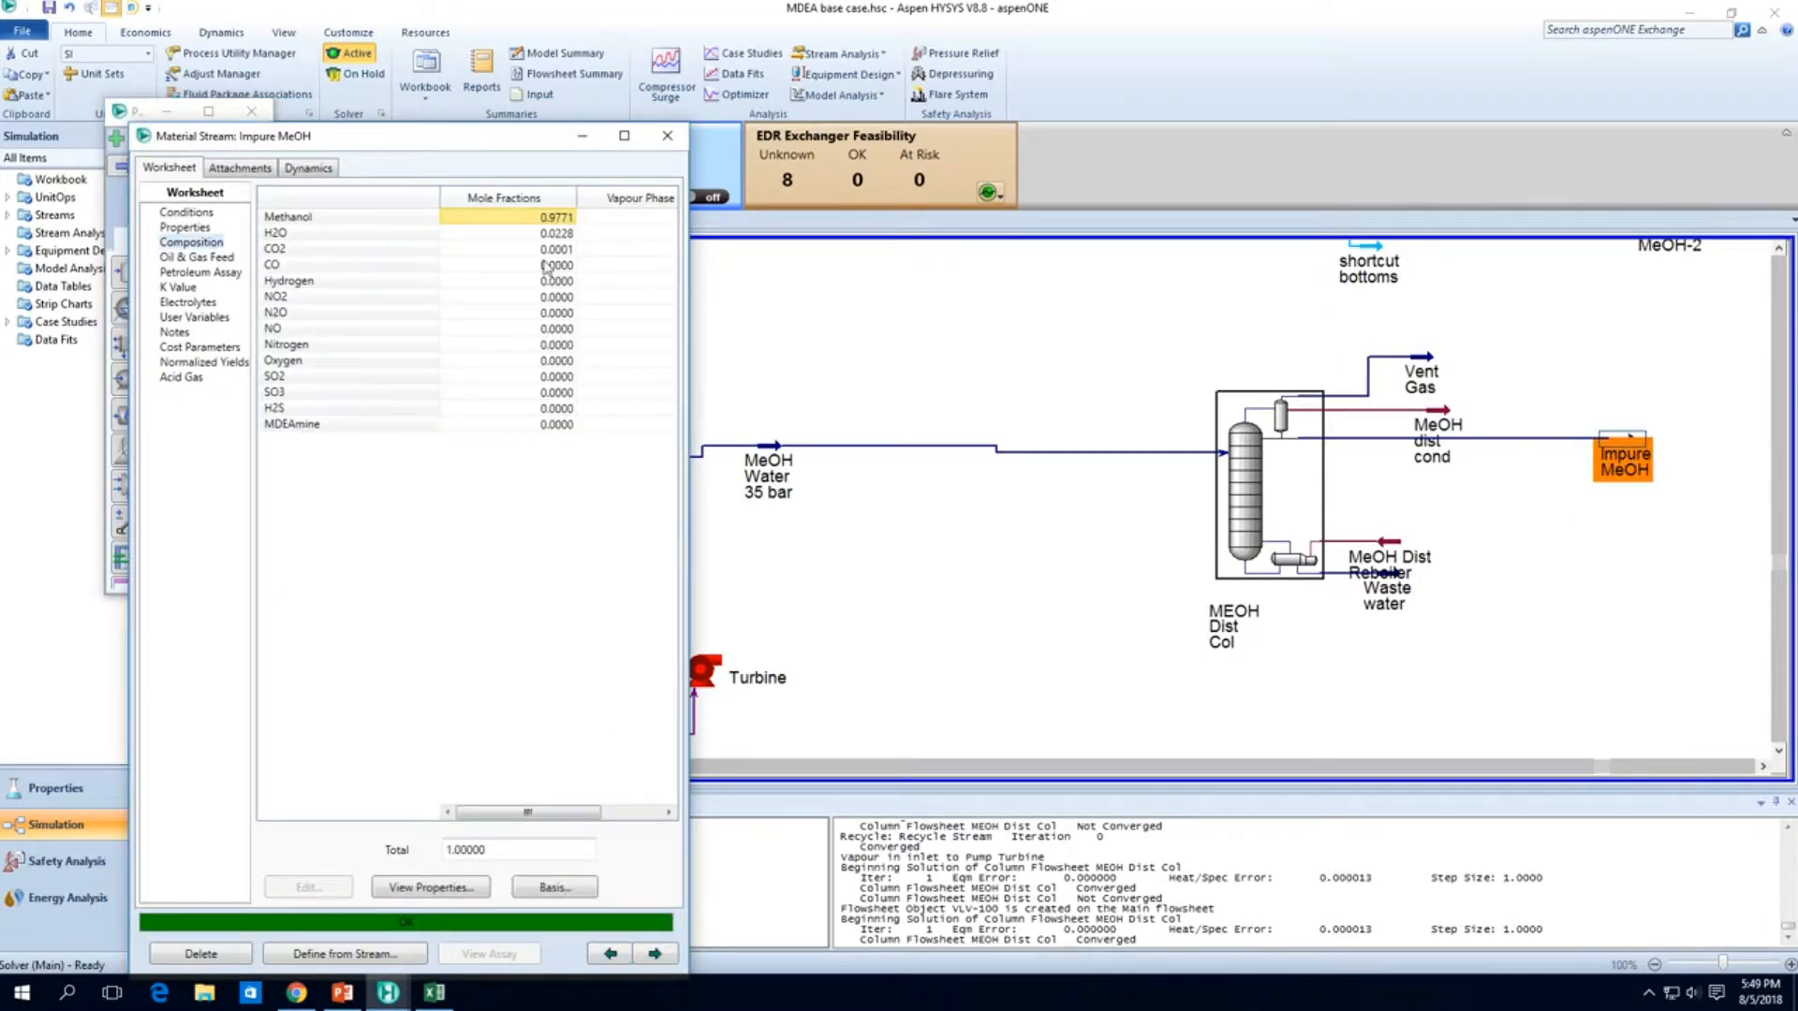
left_click(586, 233)
key("Left")
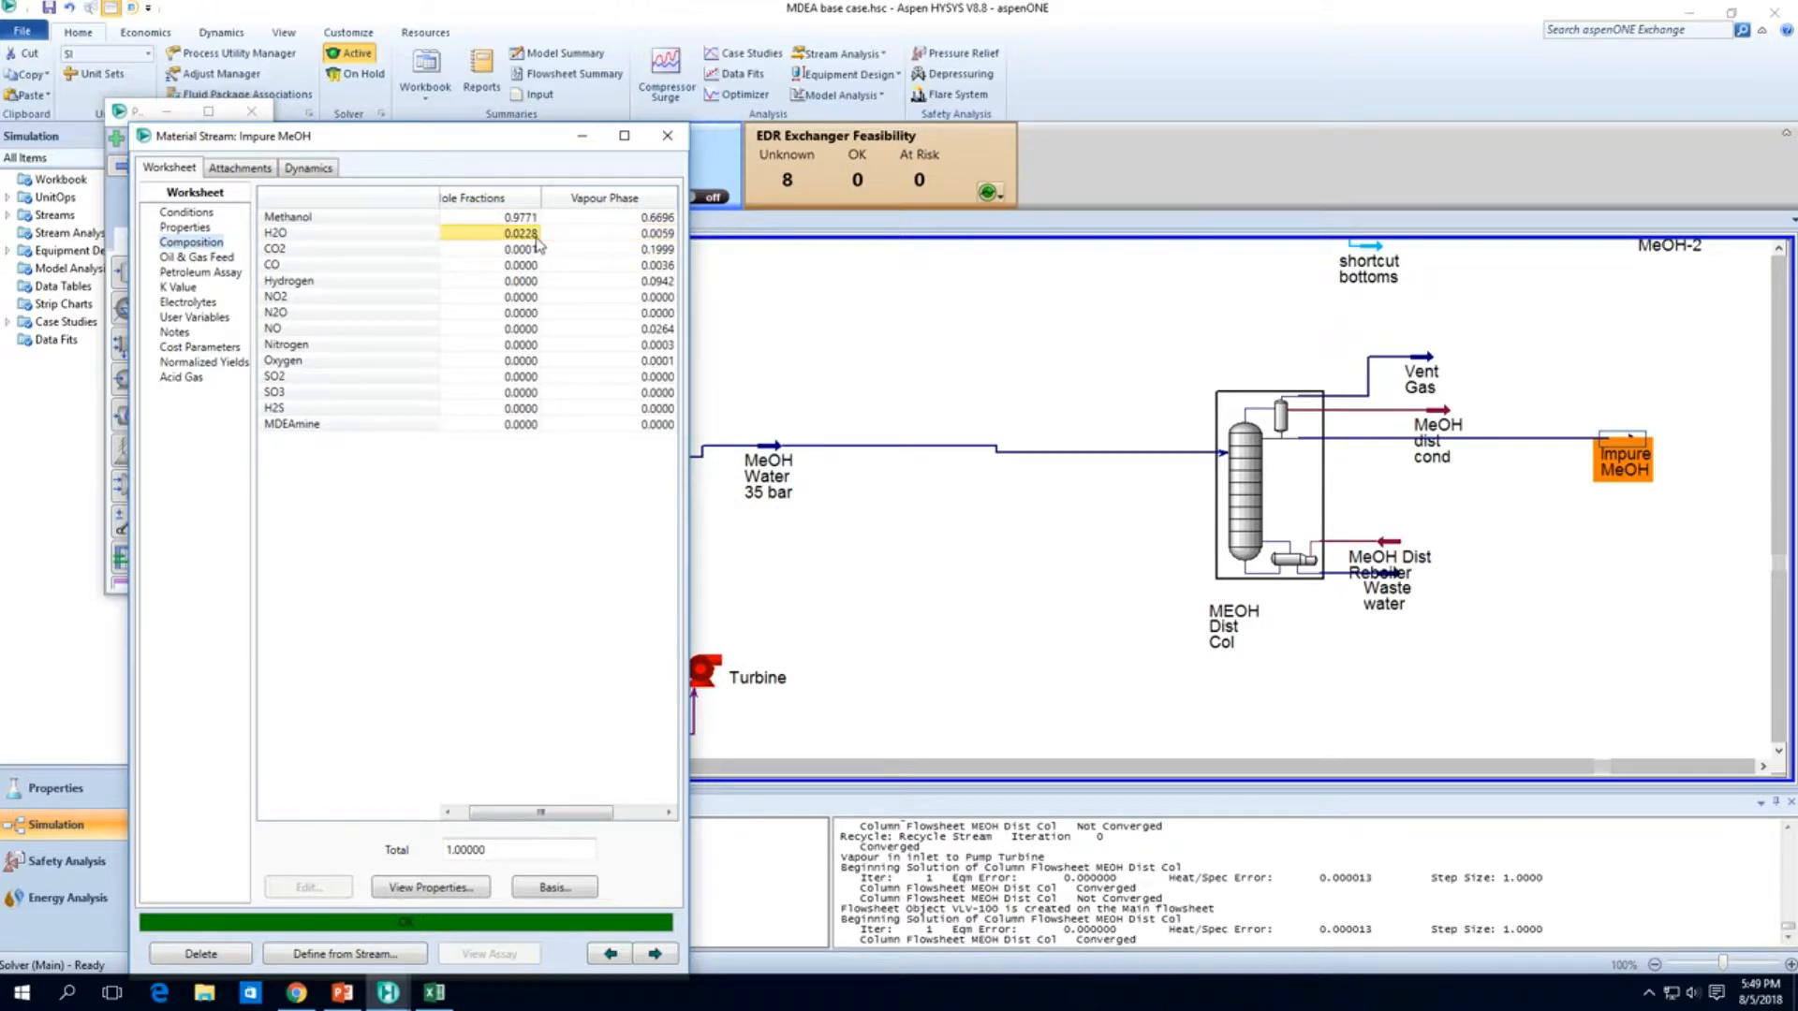
key("Left")
key("Right")
key("Right")
key("Left")
key("Left")
key("Right")
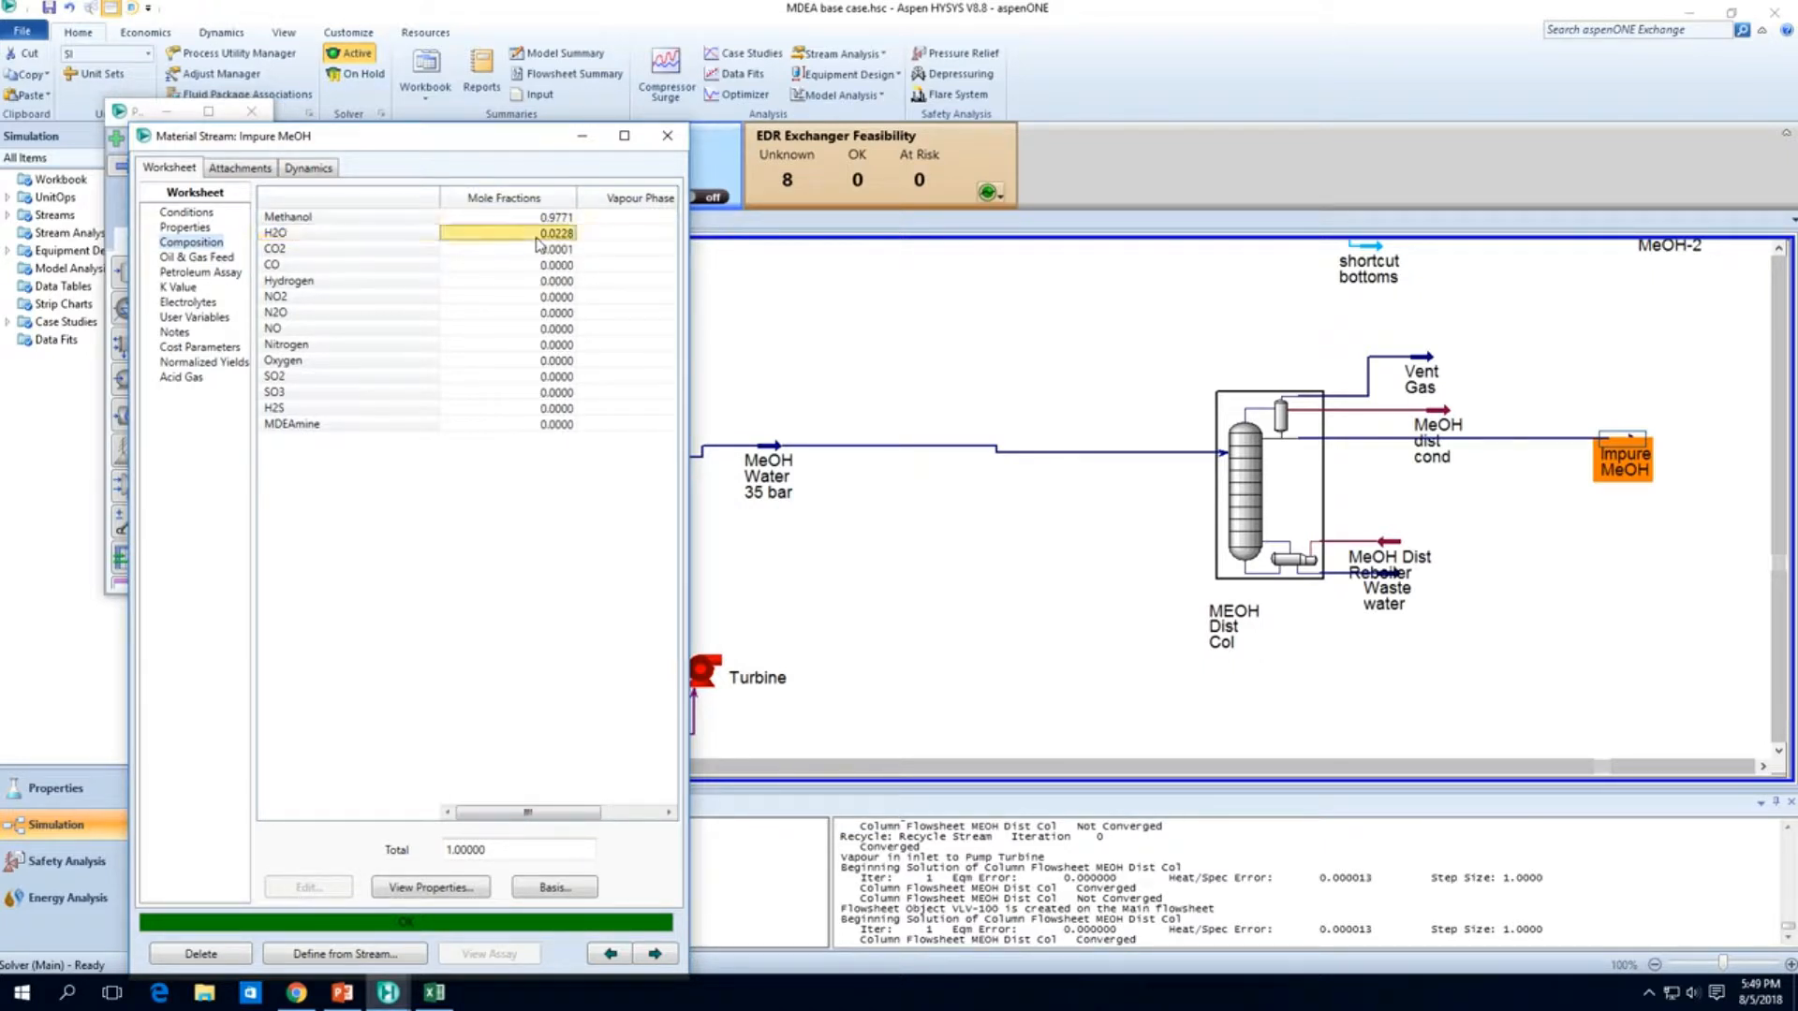
left_click(667, 136)
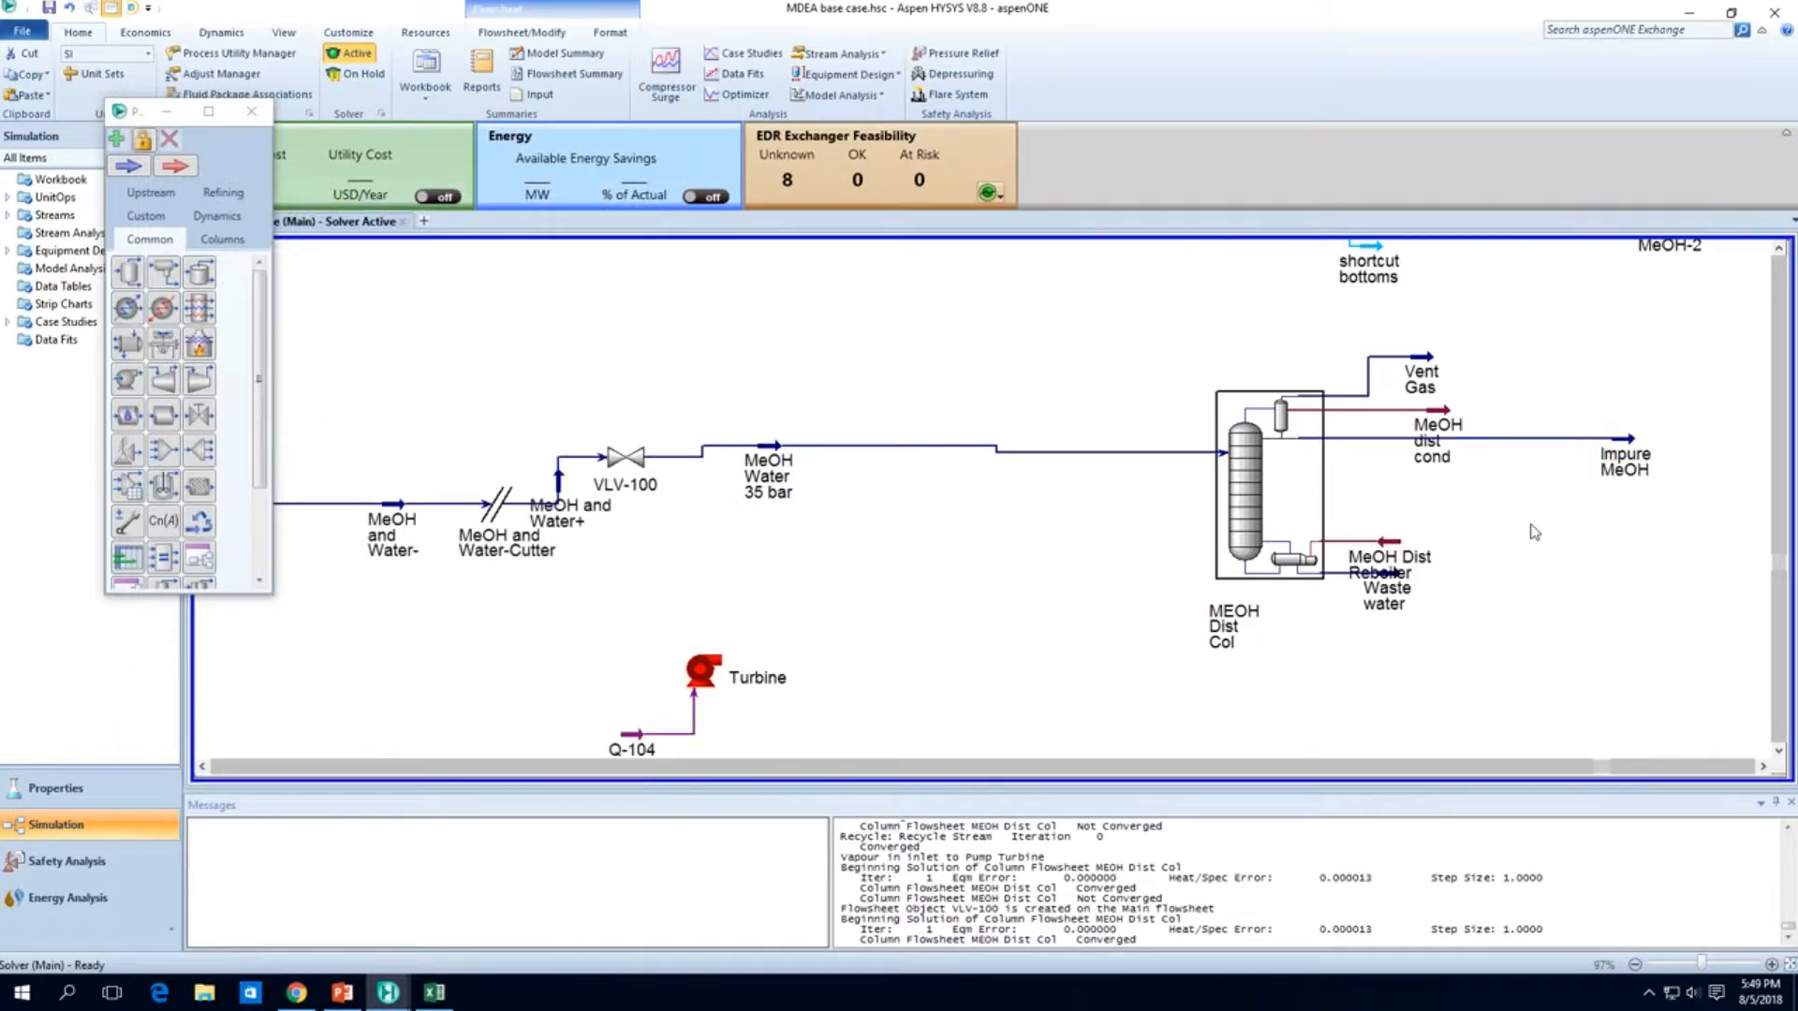
Step: Define the Impure MeOH-2 stream from Impure MeOH, copying its temperature, pressure, composition and molar flow
scroll(1534, 532, "down", 3)
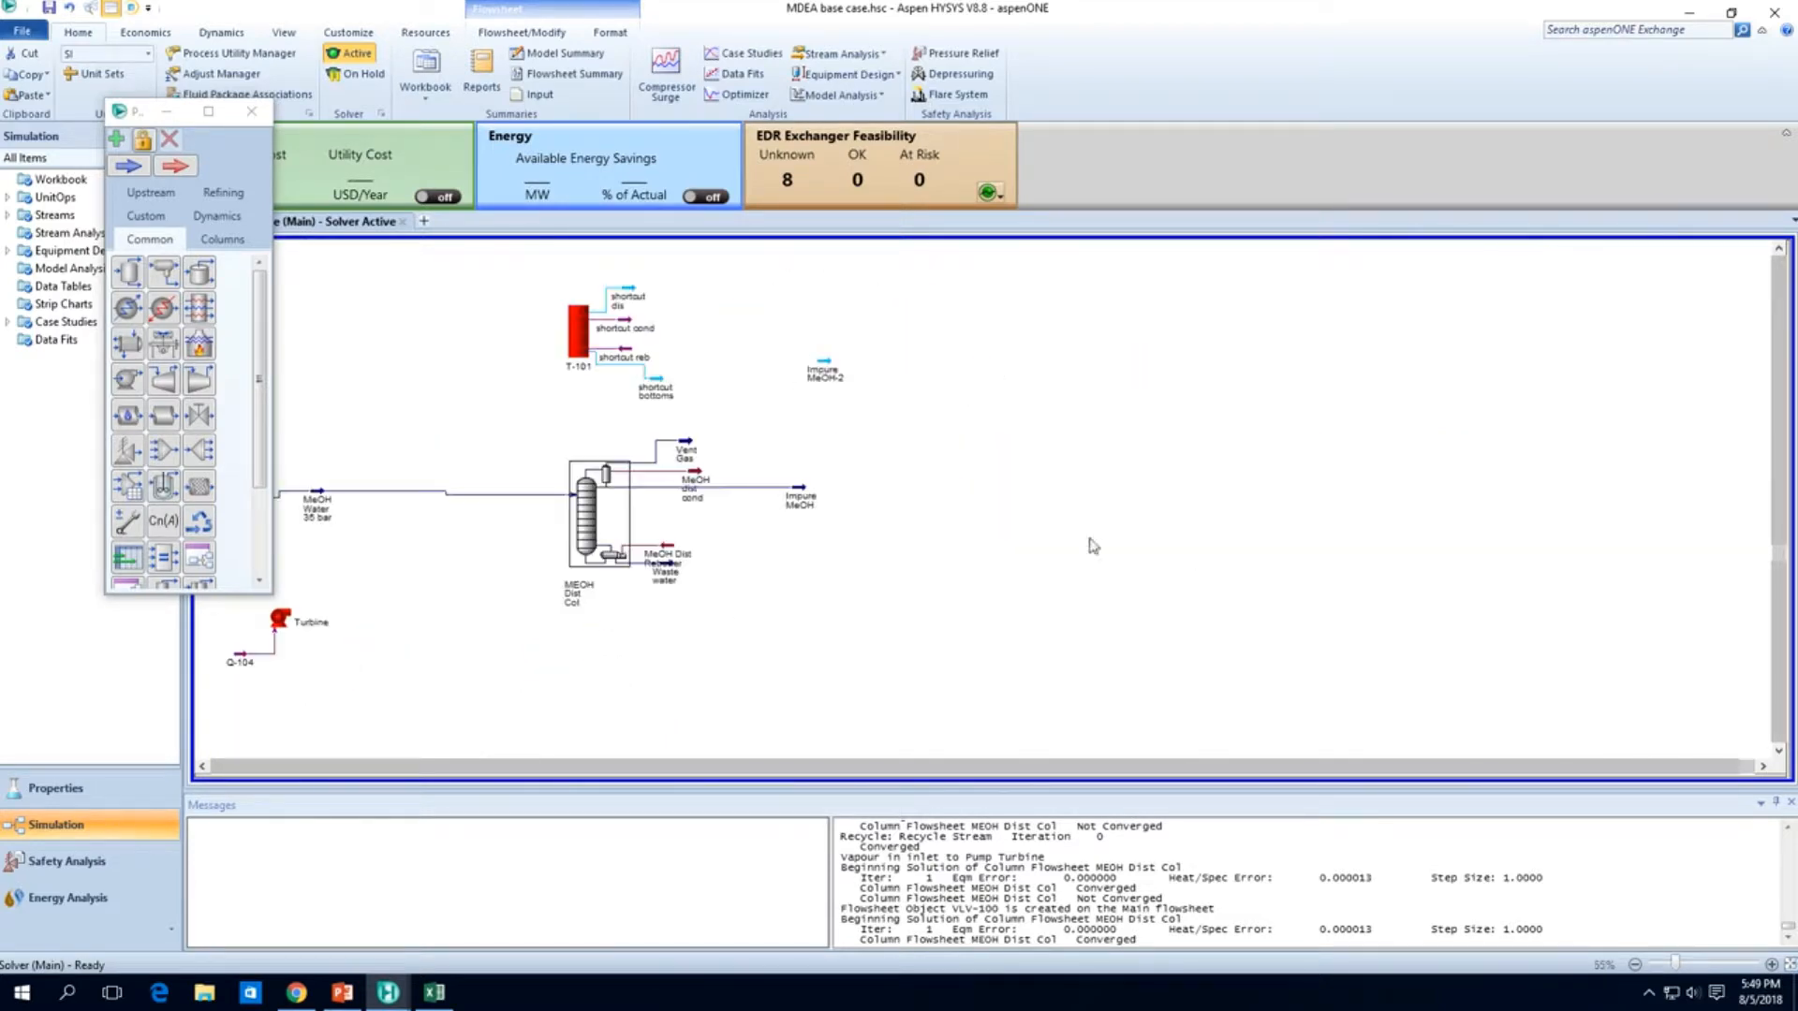
double_click(832, 372)
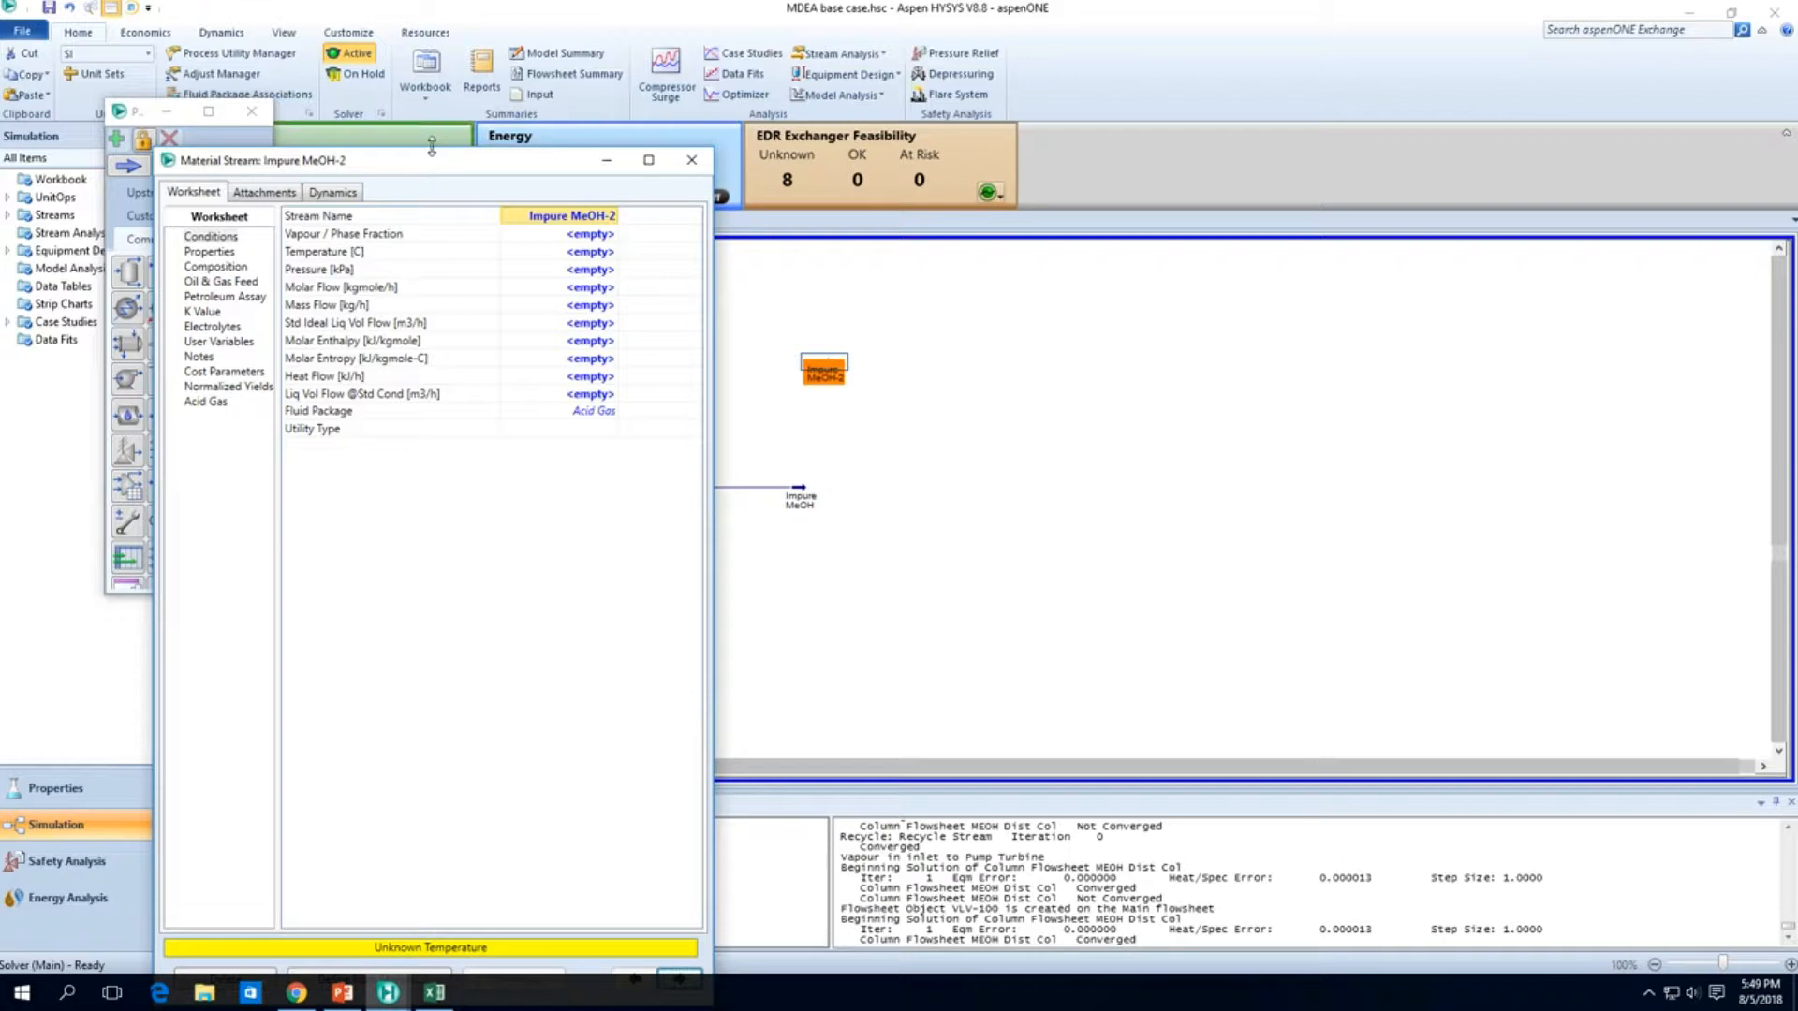
left_click_drag(434, 150, 363, 128)
left_click(315, 845)
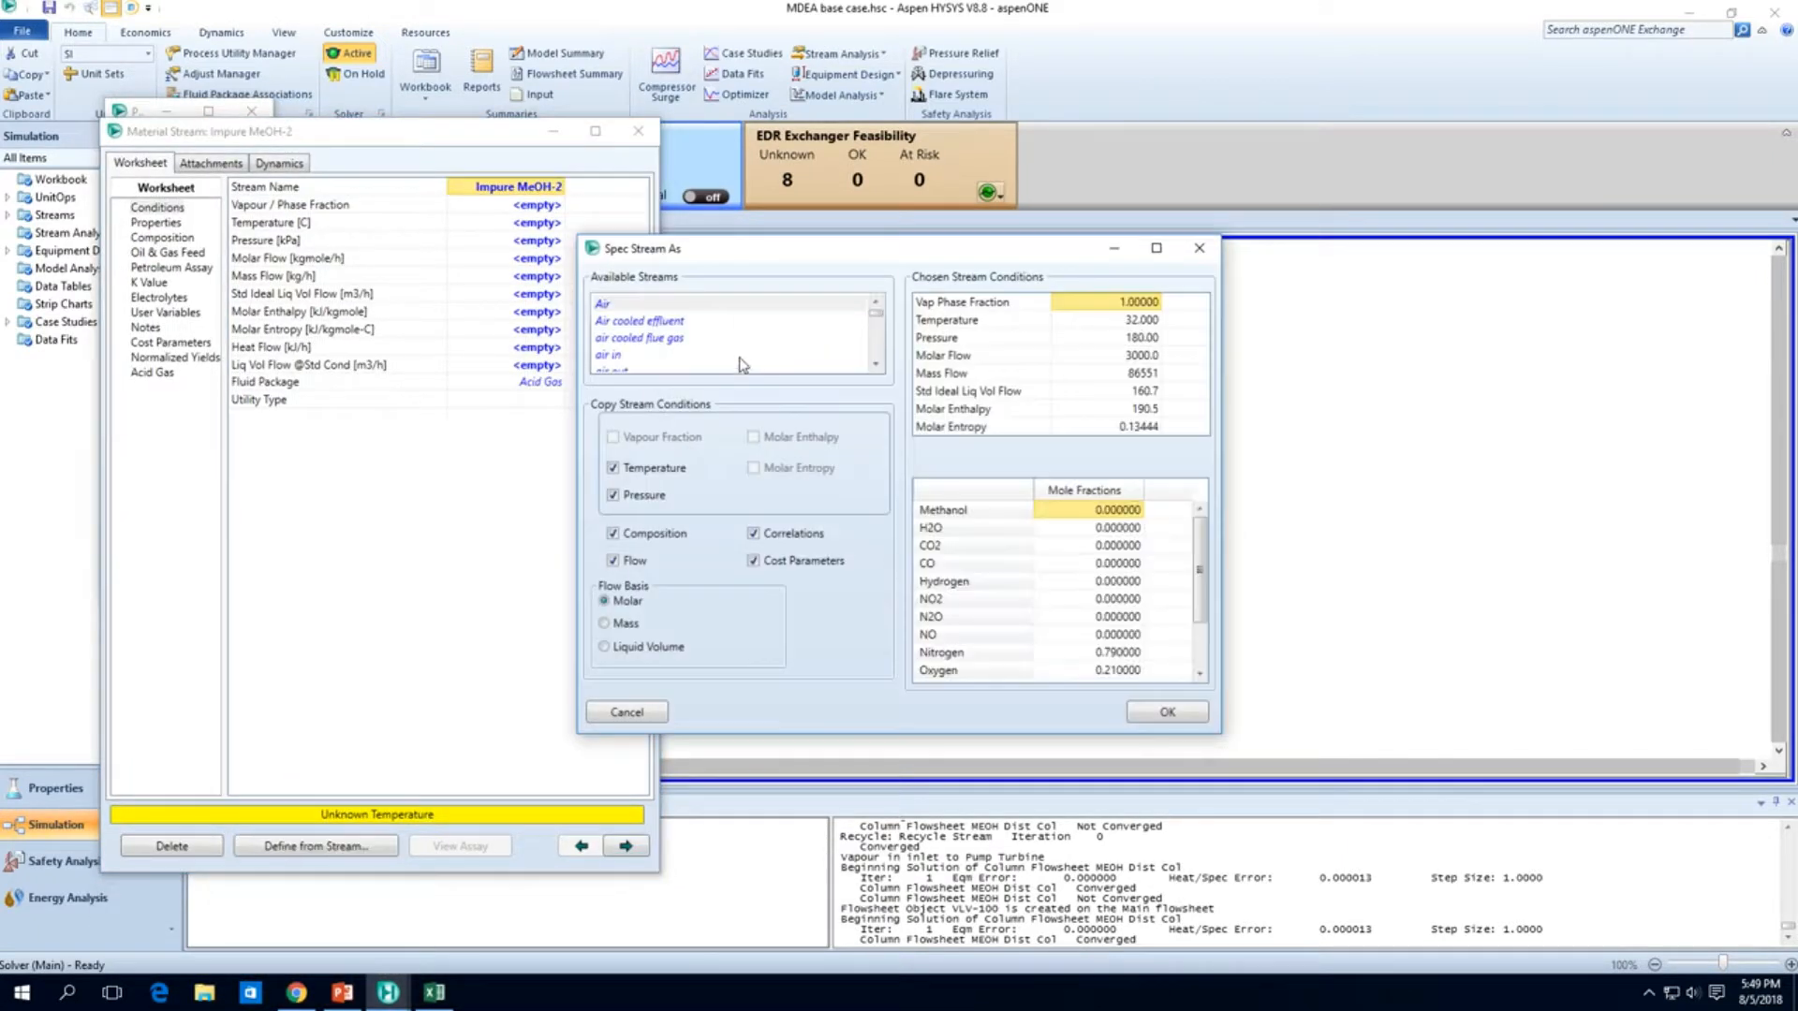
scroll(759, 345, "down", 10)
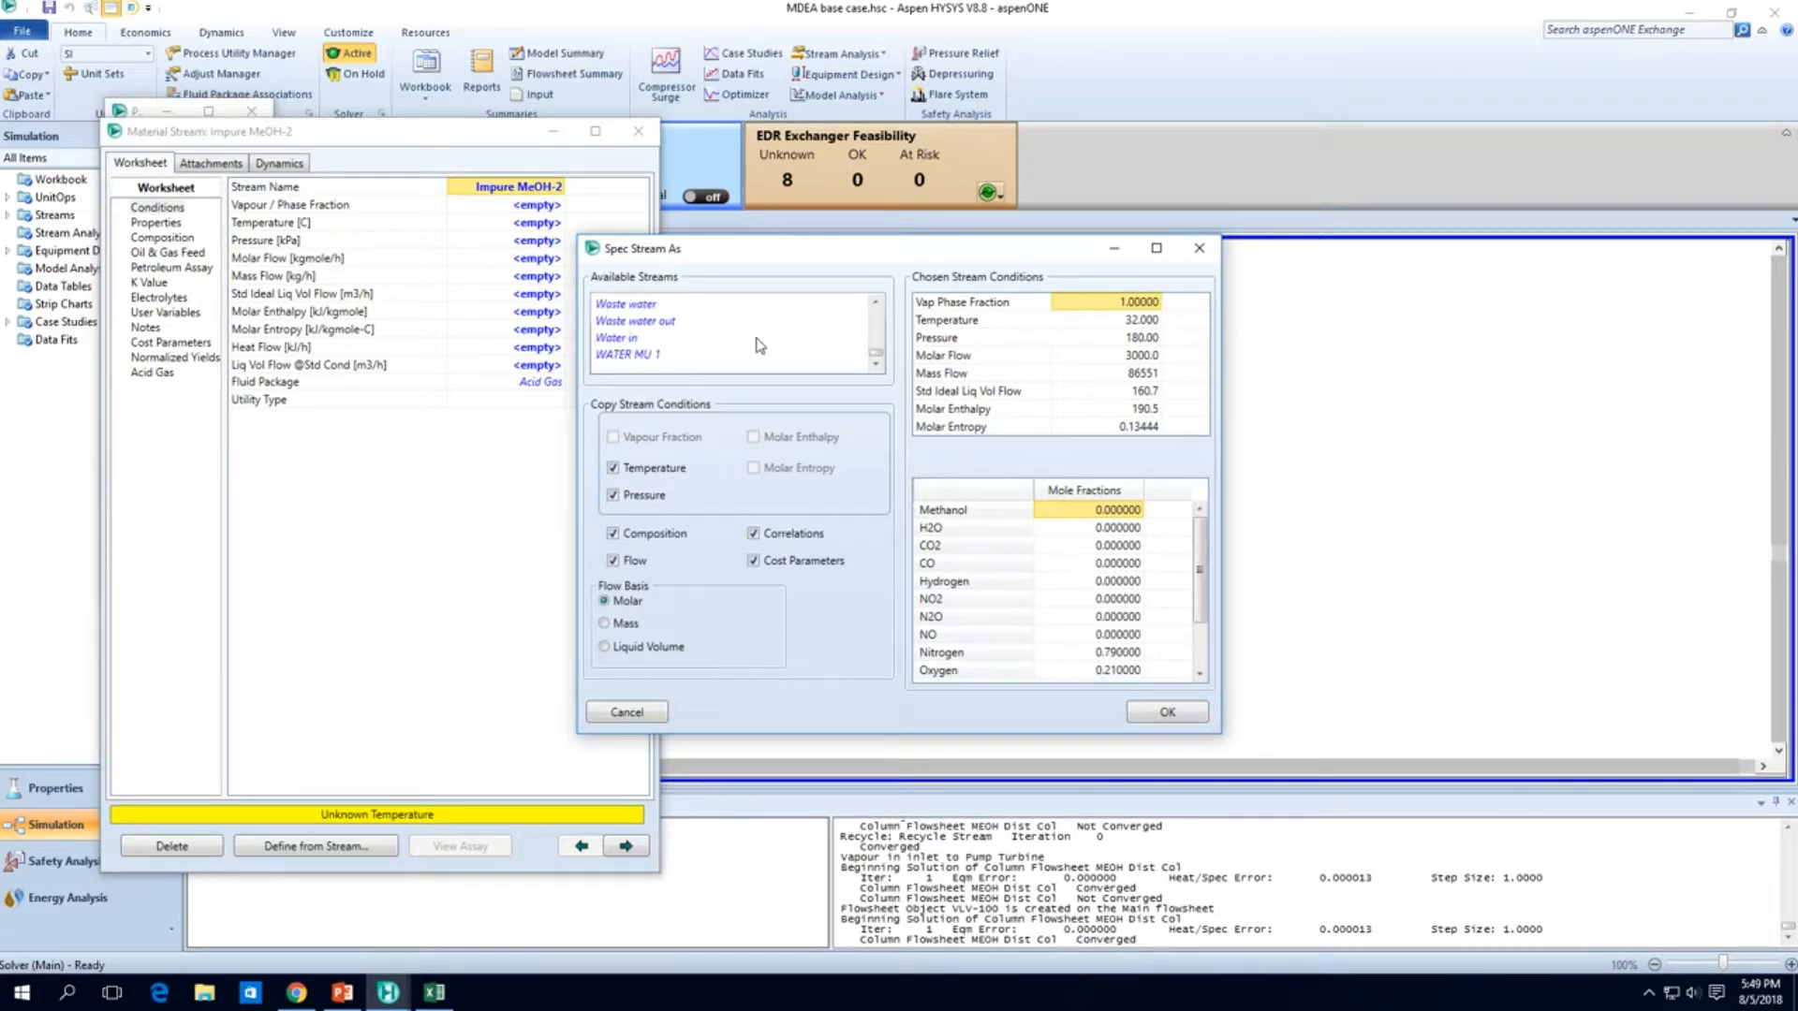
scroll(759, 346, "up", 3)
left_click(712, 341)
scroll(717, 343, "up", 6)
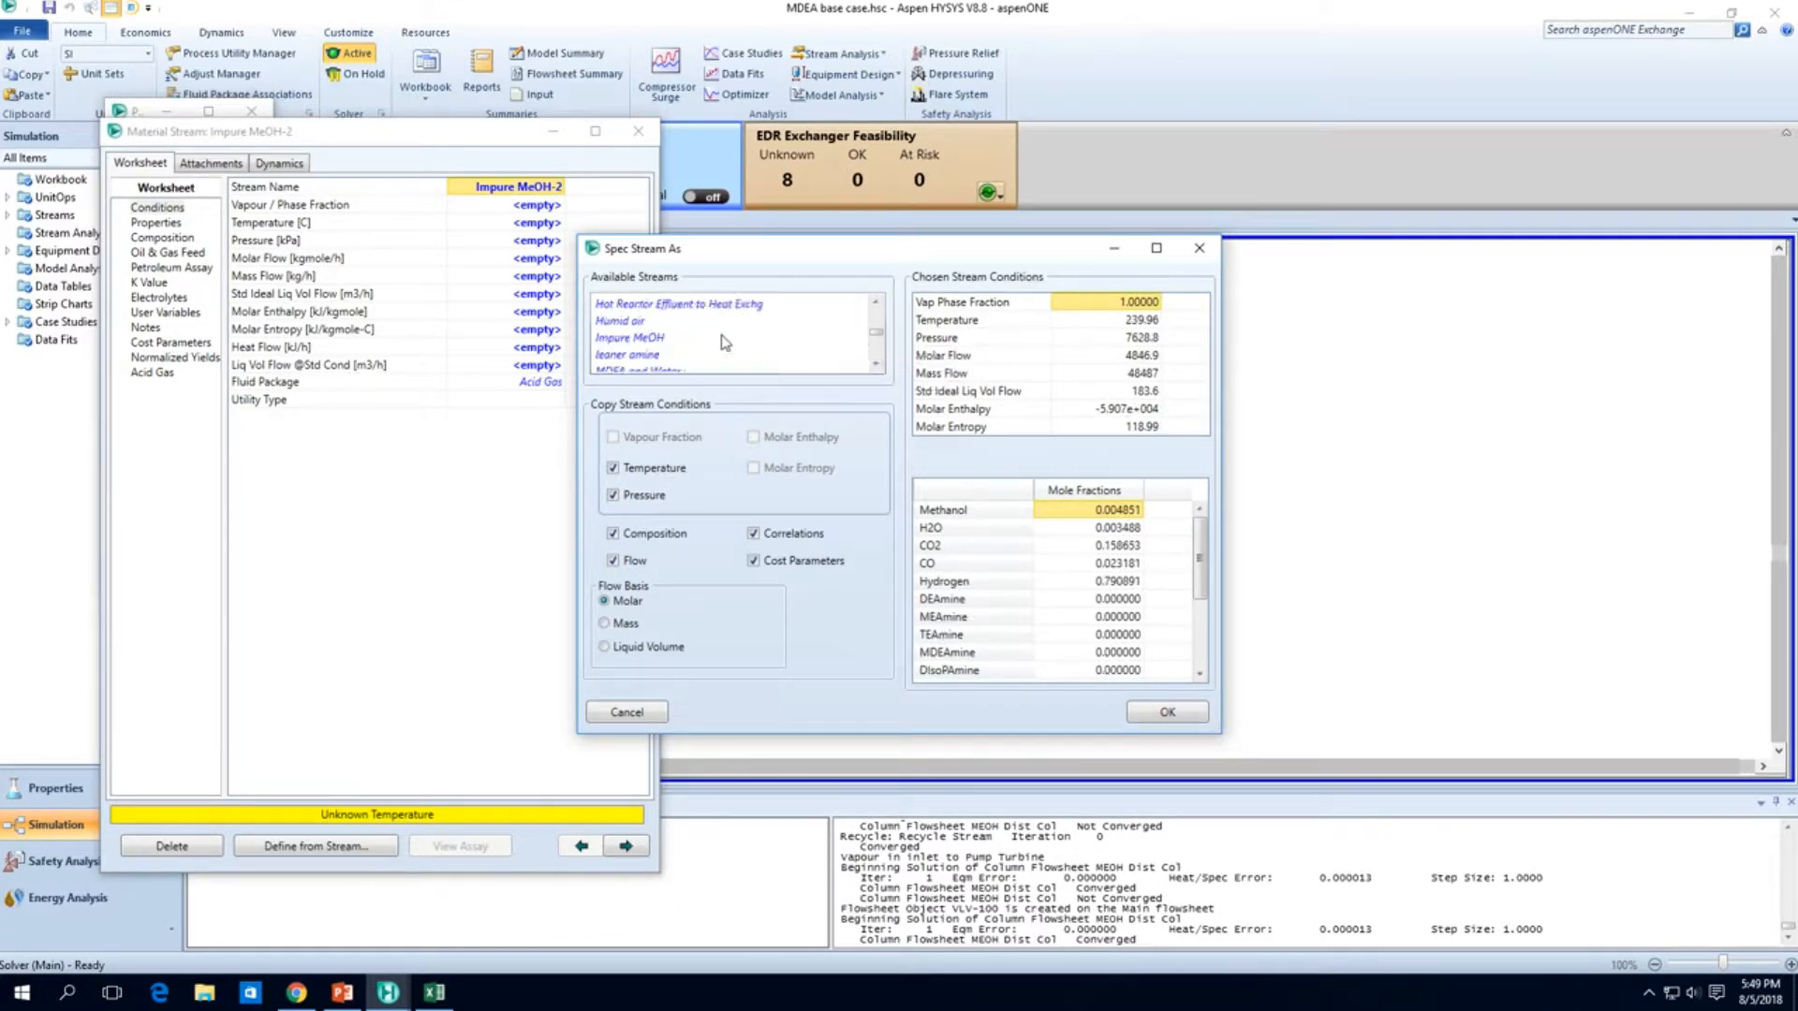
scroll(721, 342, "up", 1)
scroll(721, 342, "down", 1)
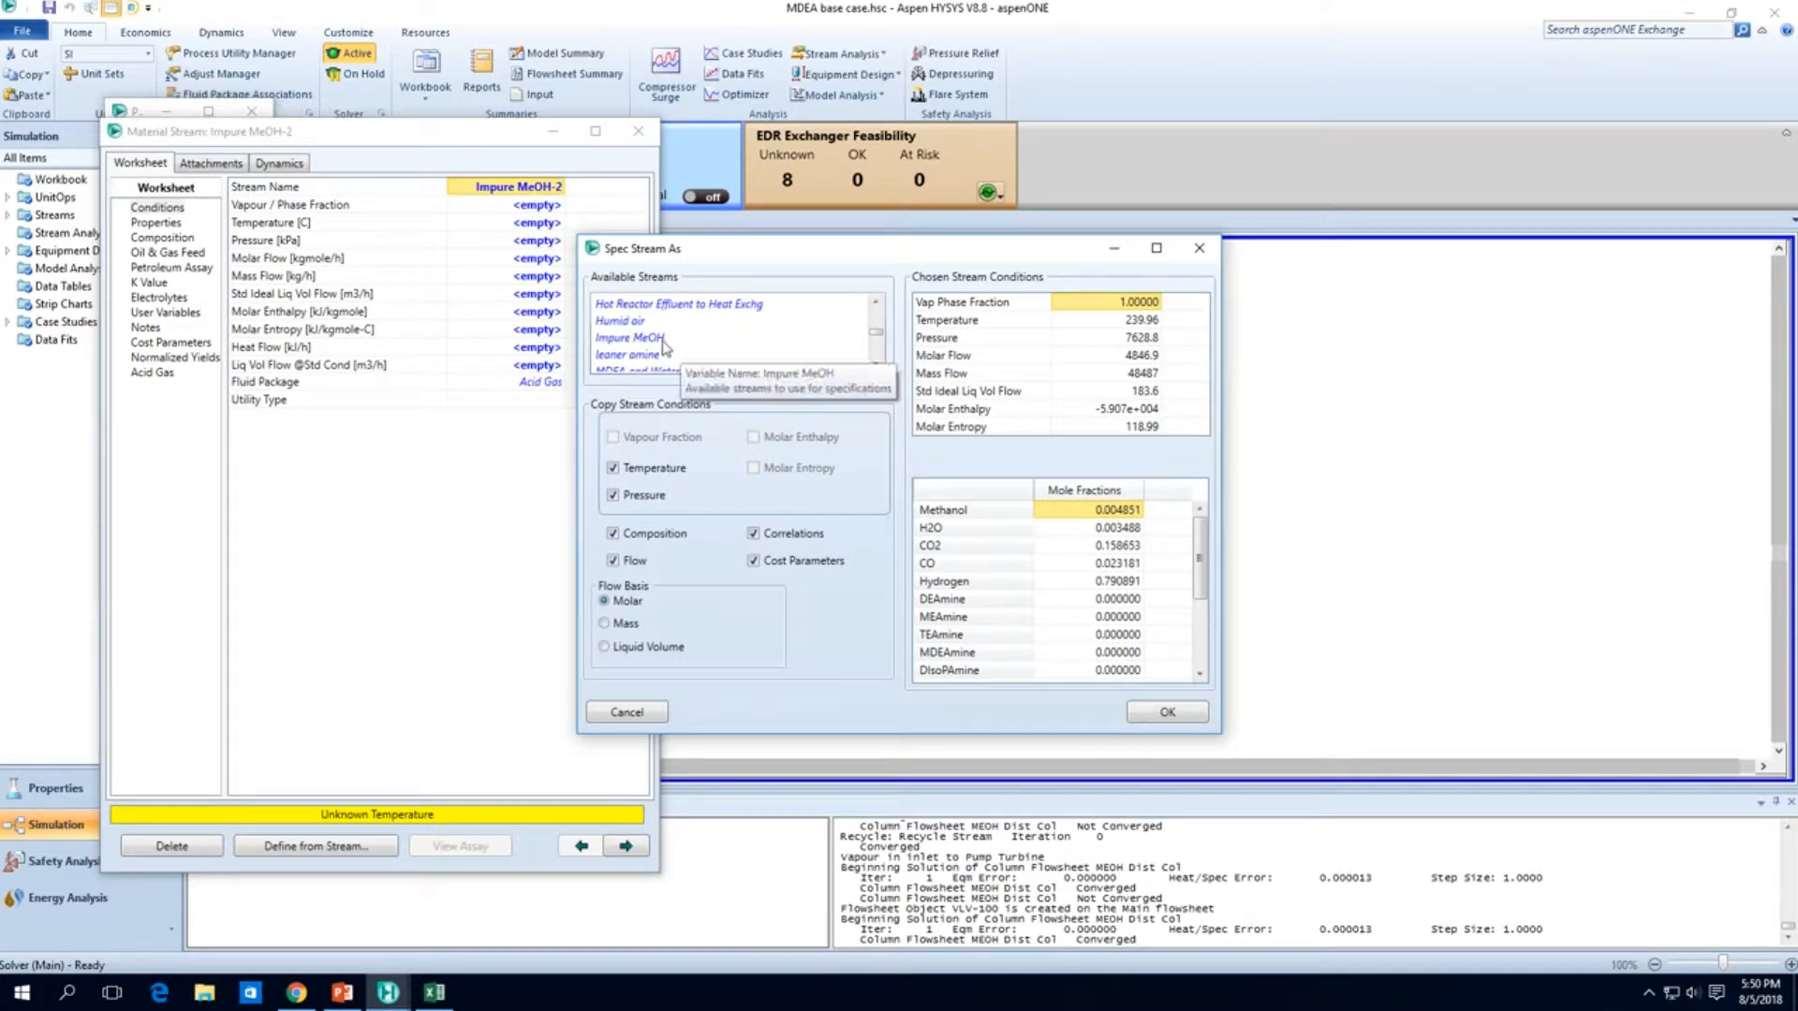
left_click(722, 338)
left_click(1166, 712)
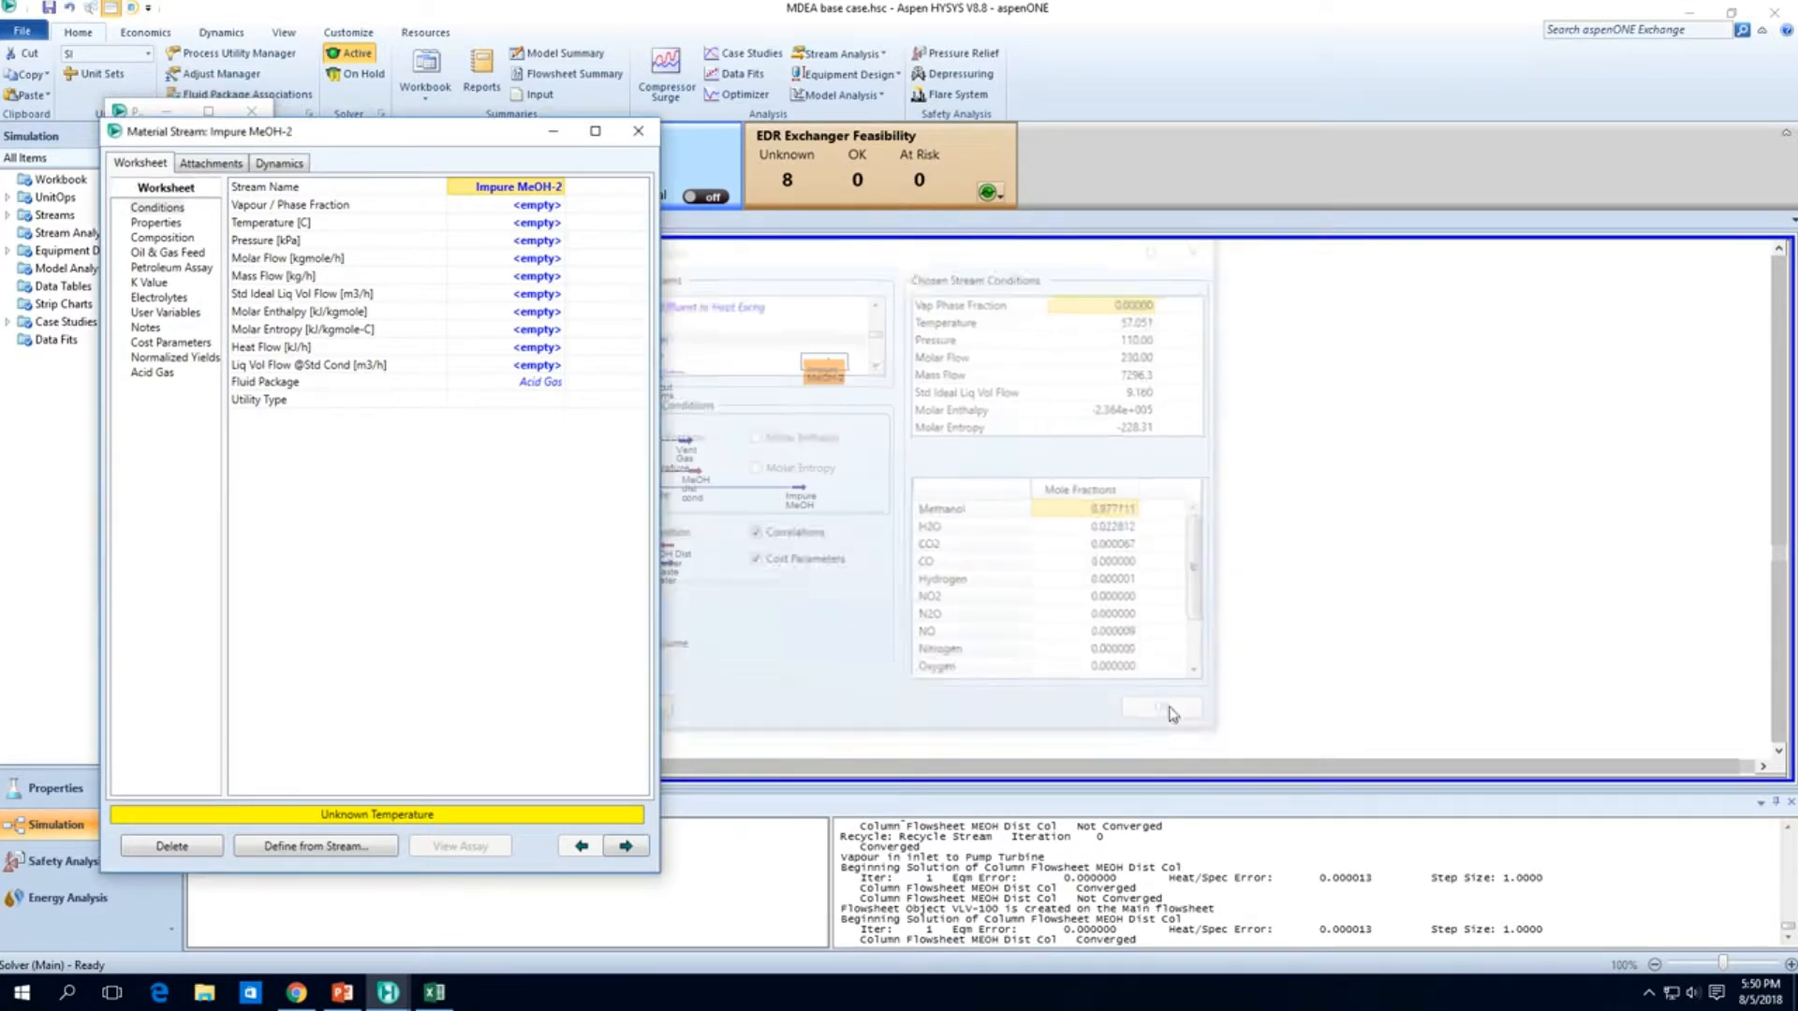
left_click(640, 134)
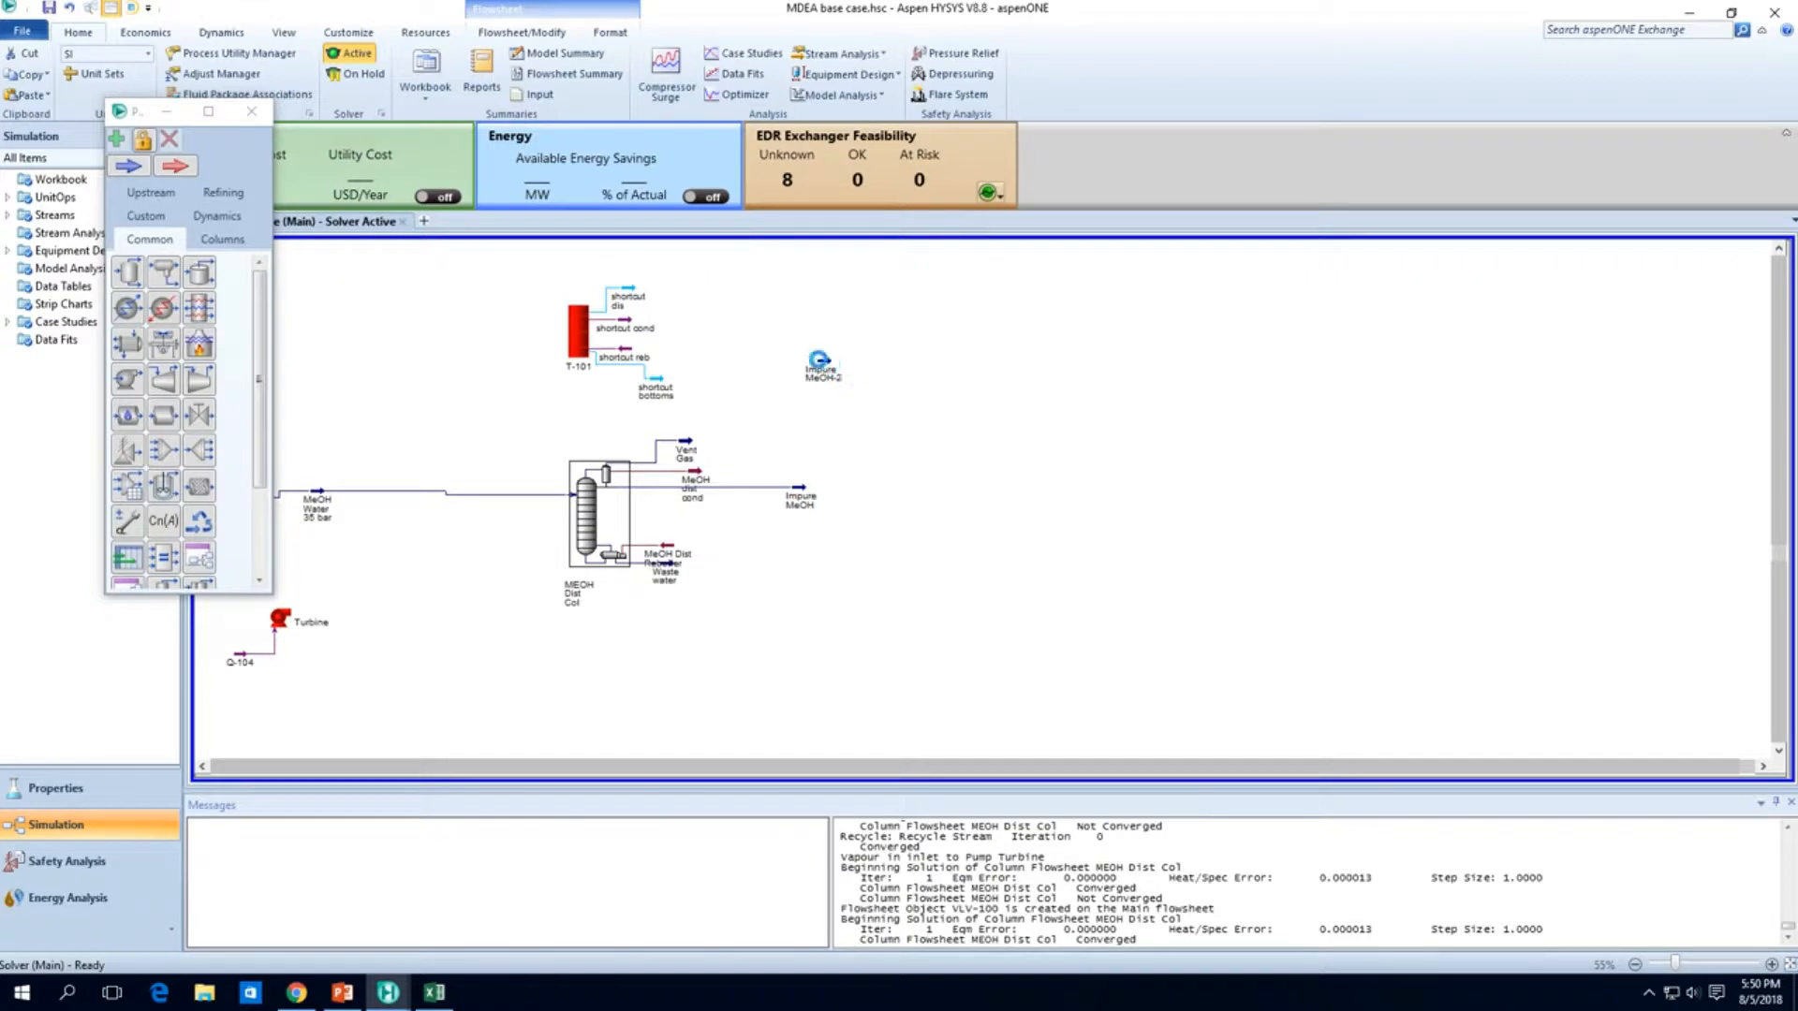
Step: Move the Impure MeOH-2 stream upstream of the T-101 shortcut column and connect it as the column's inlet
left_click_drag(824, 362, 468, 337)
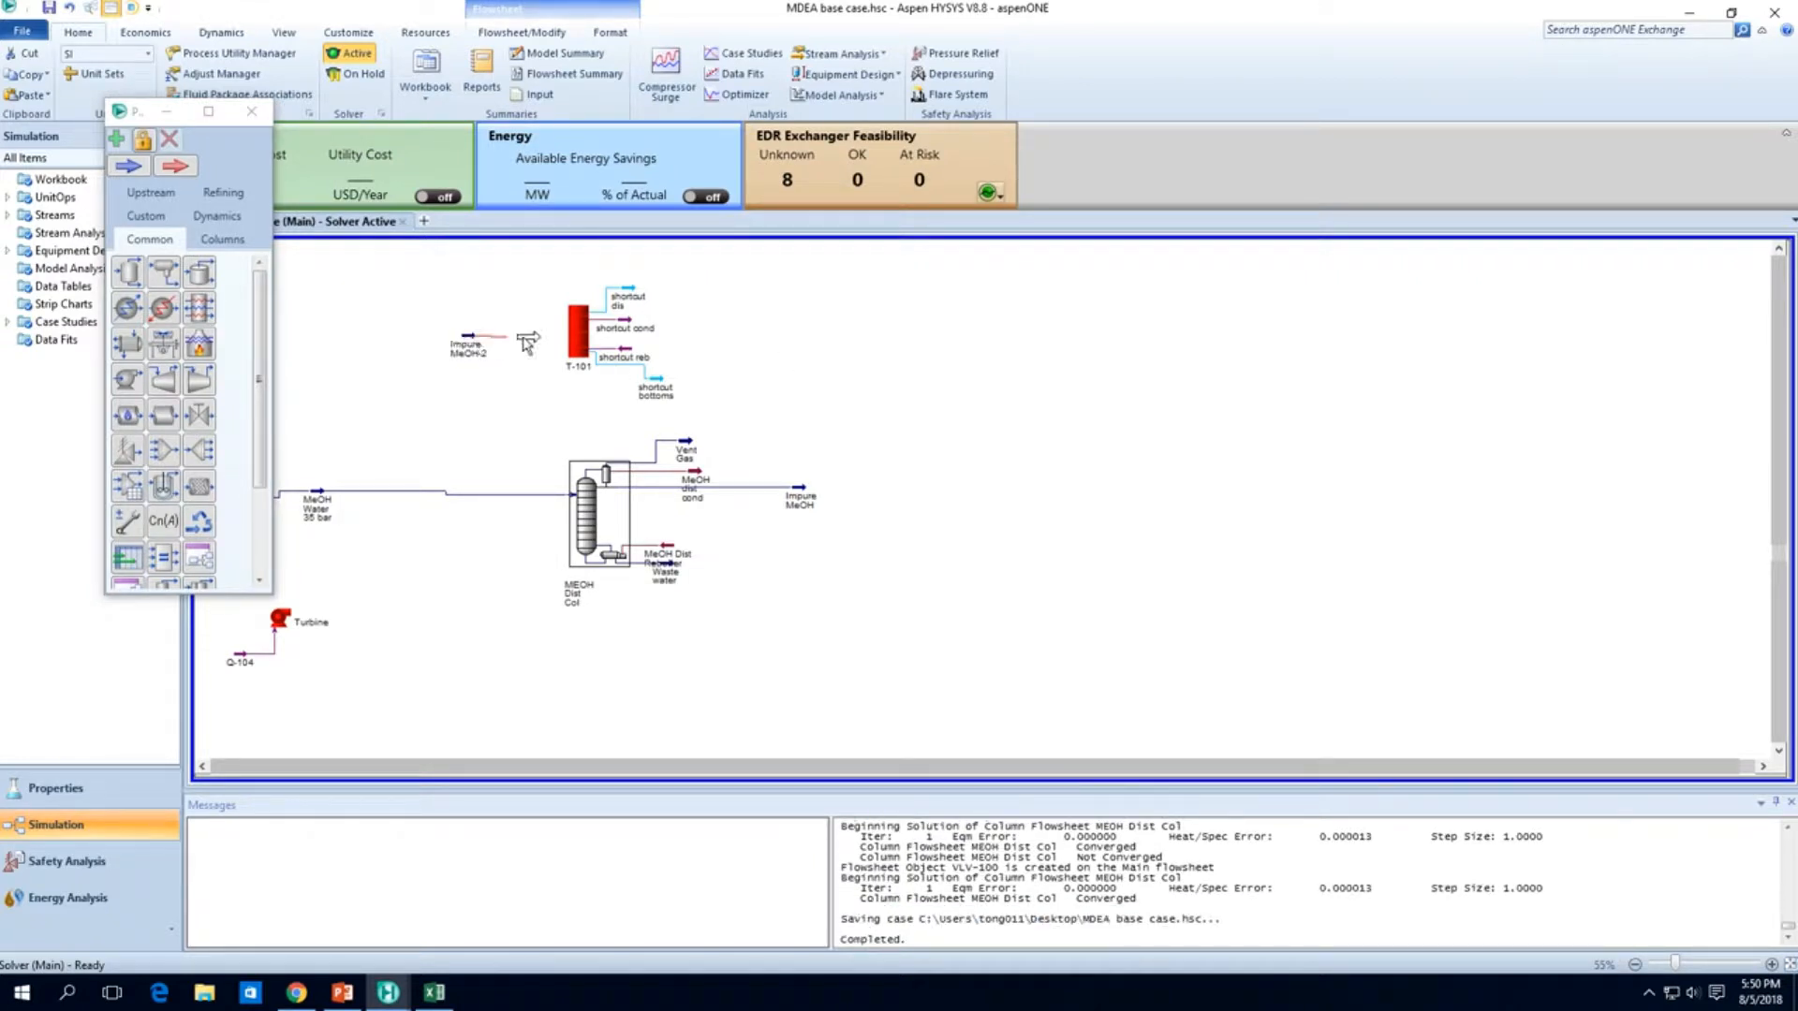
left_click(471, 338)
left_click_drag(473, 335, 569, 332)
left_click(1072, 567)
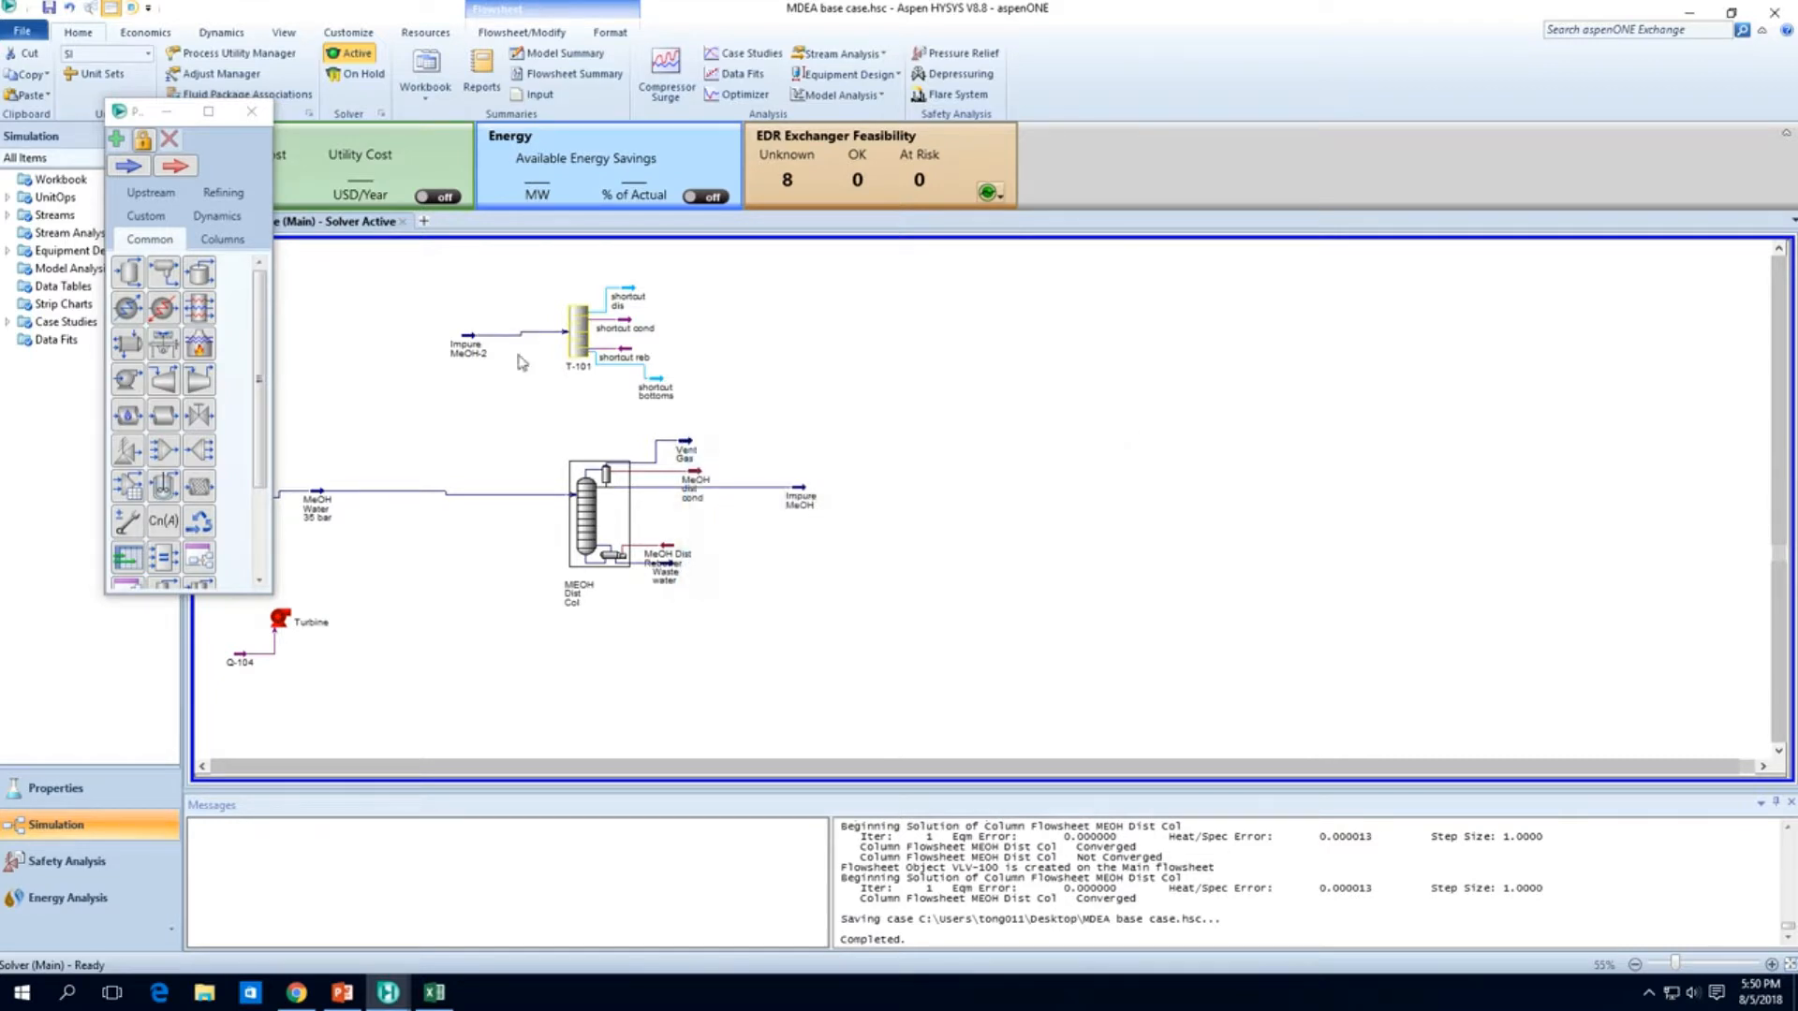
Step: Set the H2O heavy key mole fraction in the distillate of shortcut column T-101 to 0.0001
double_click(580, 346)
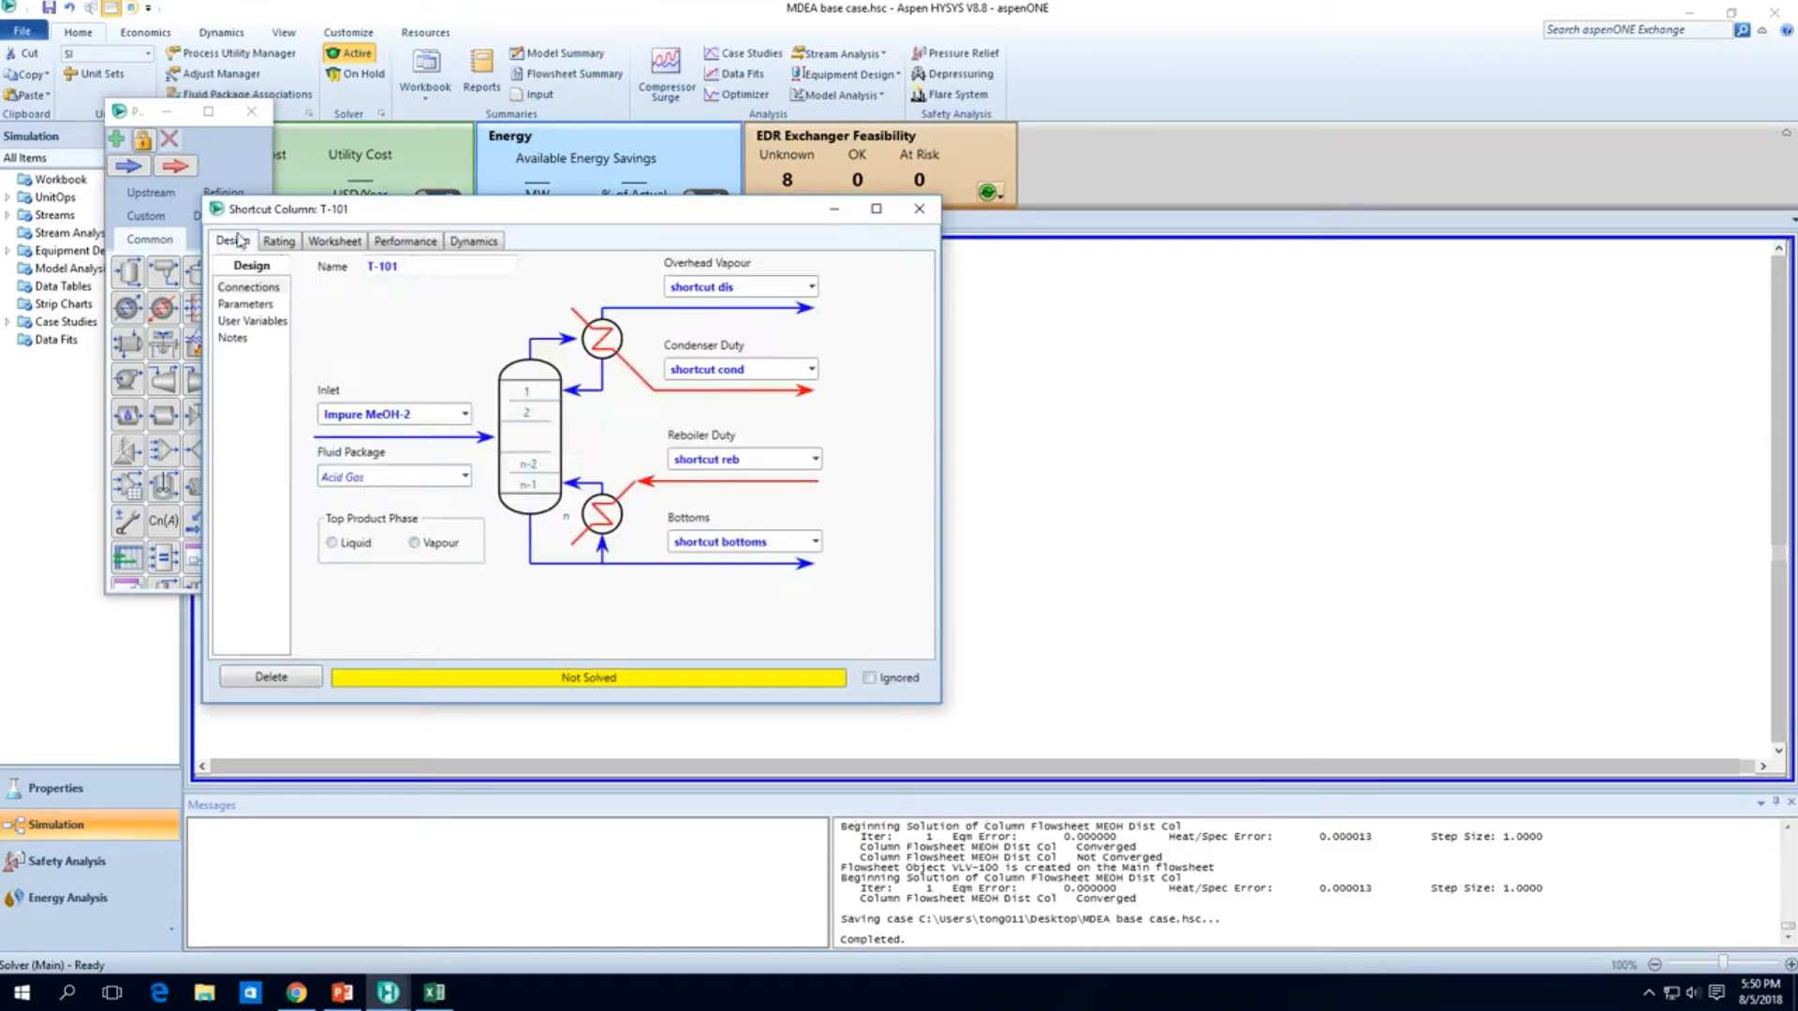
left_click(280, 242)
left_click(246, 245)
left_click(251, 305)
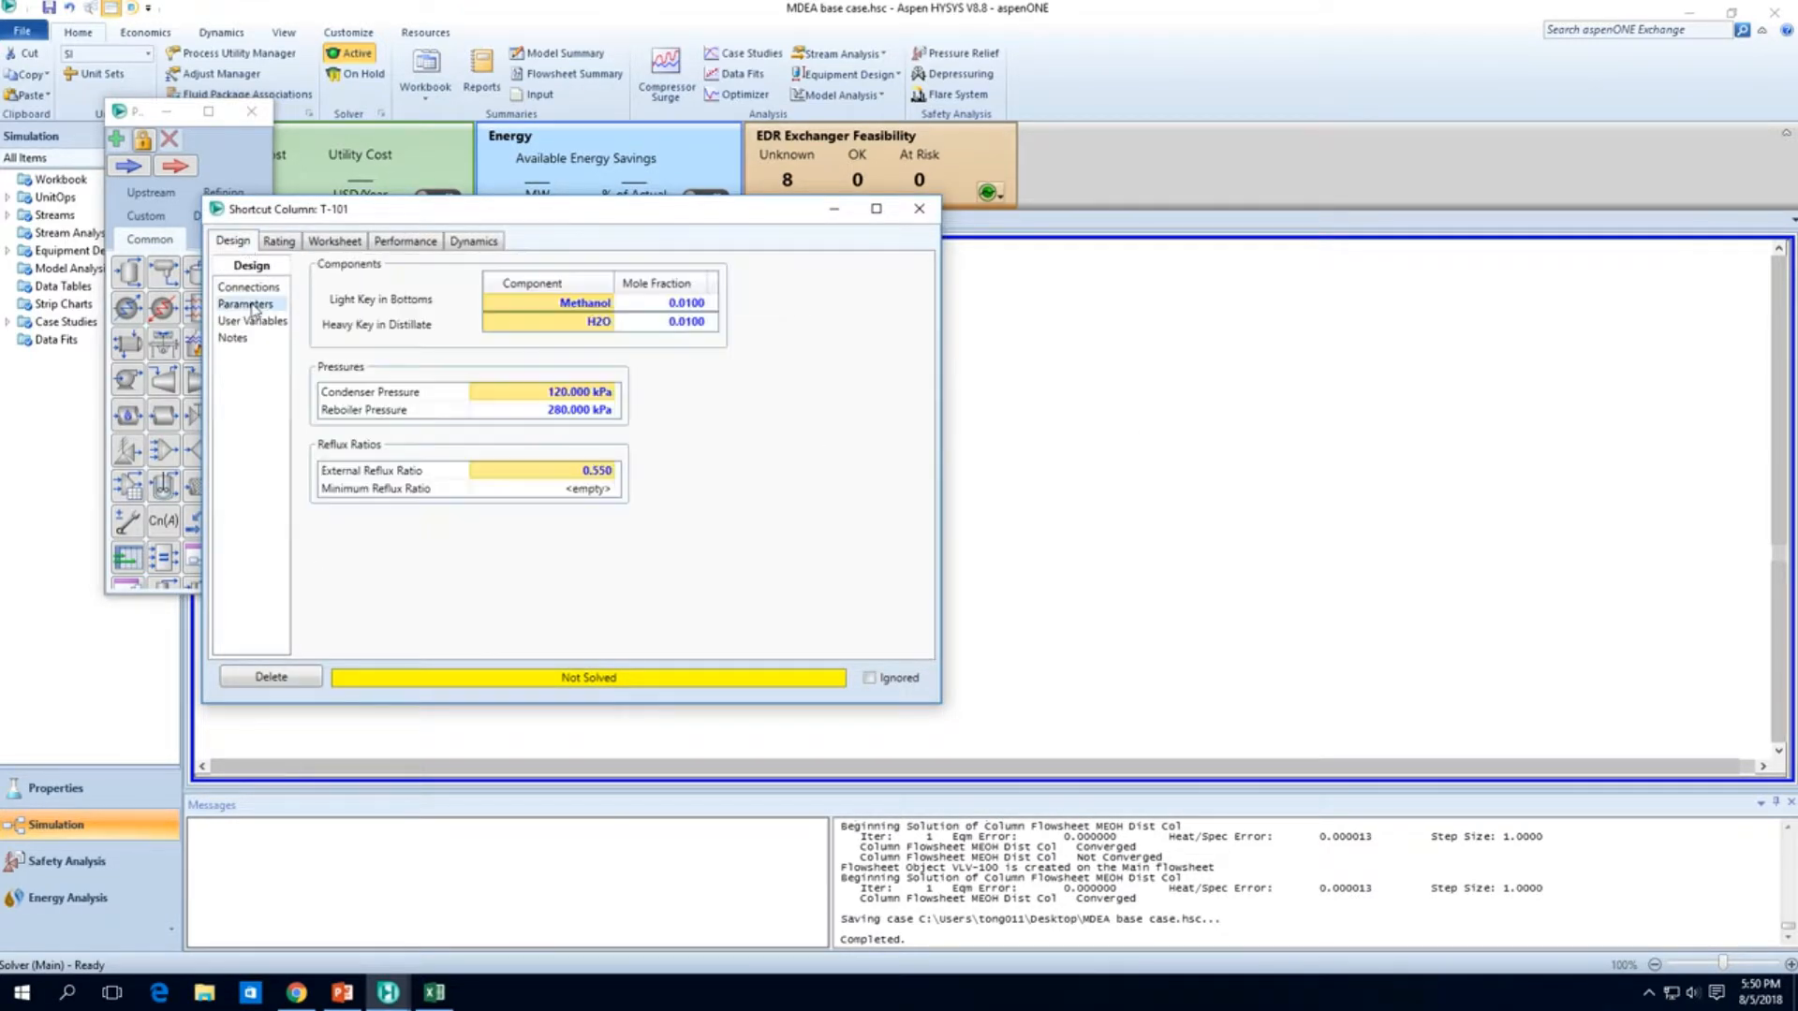
left_click(687, 324)
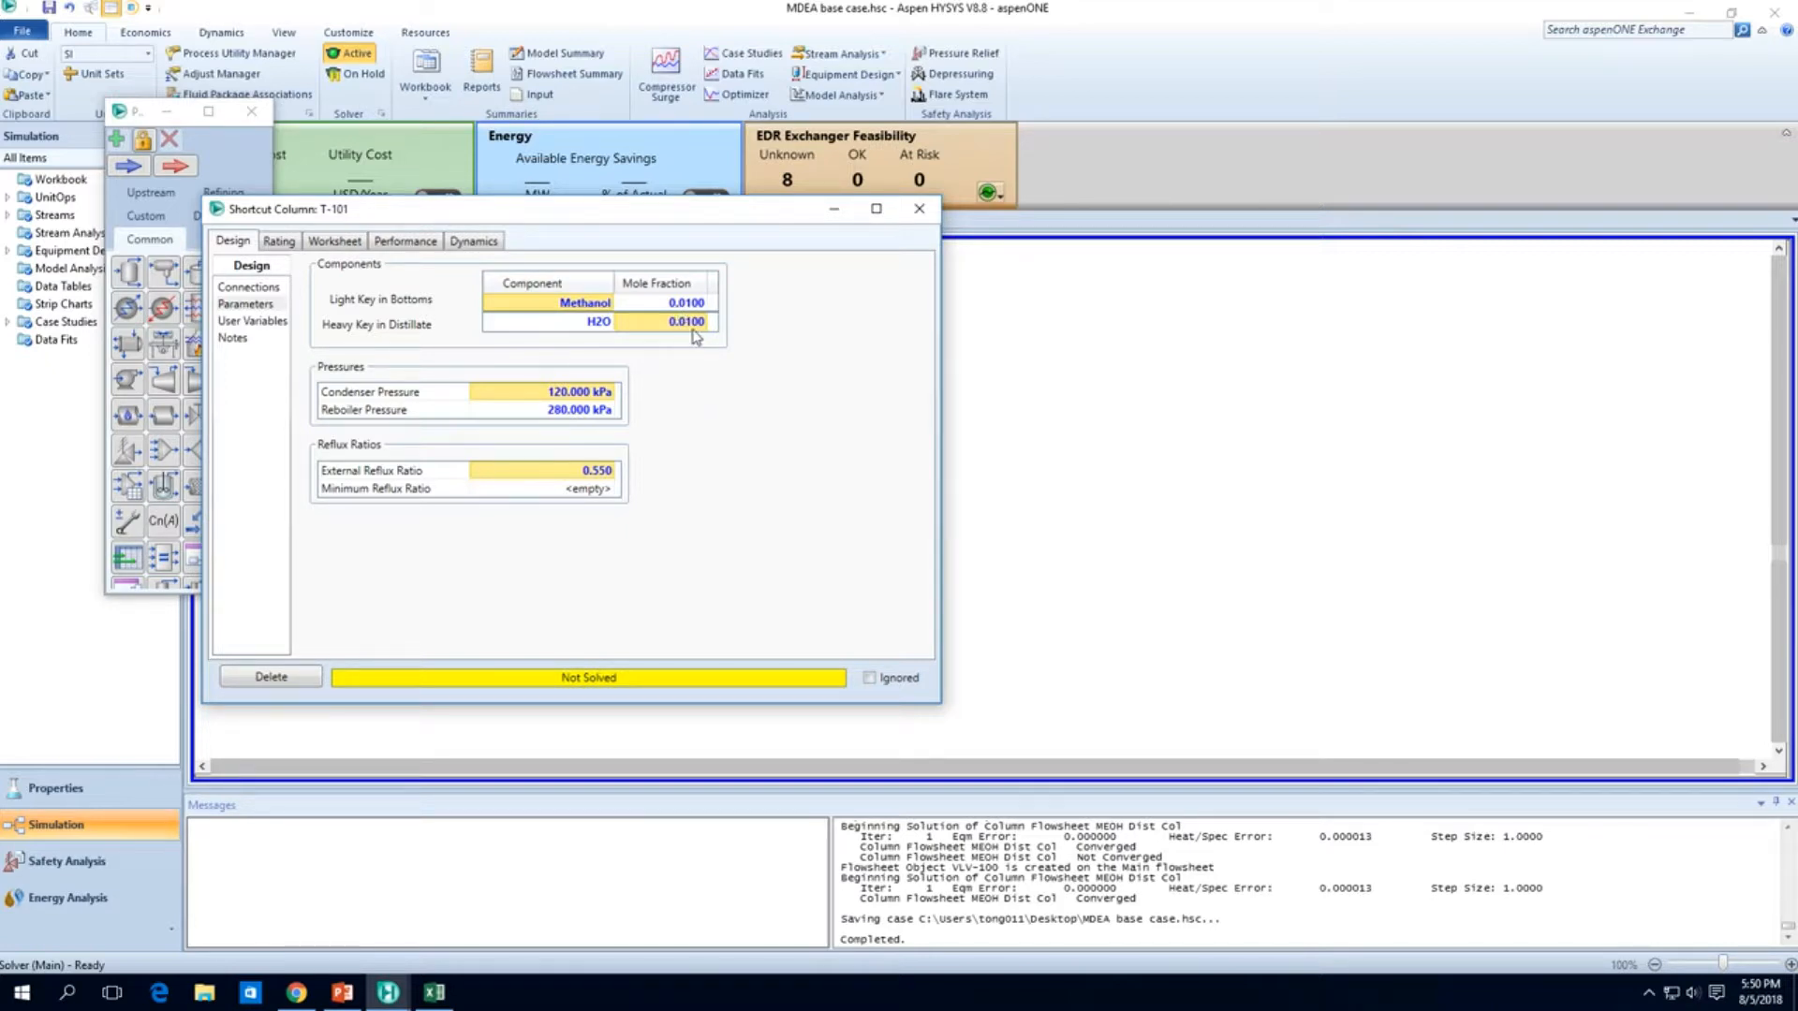
type("0.0001")
key("Return")
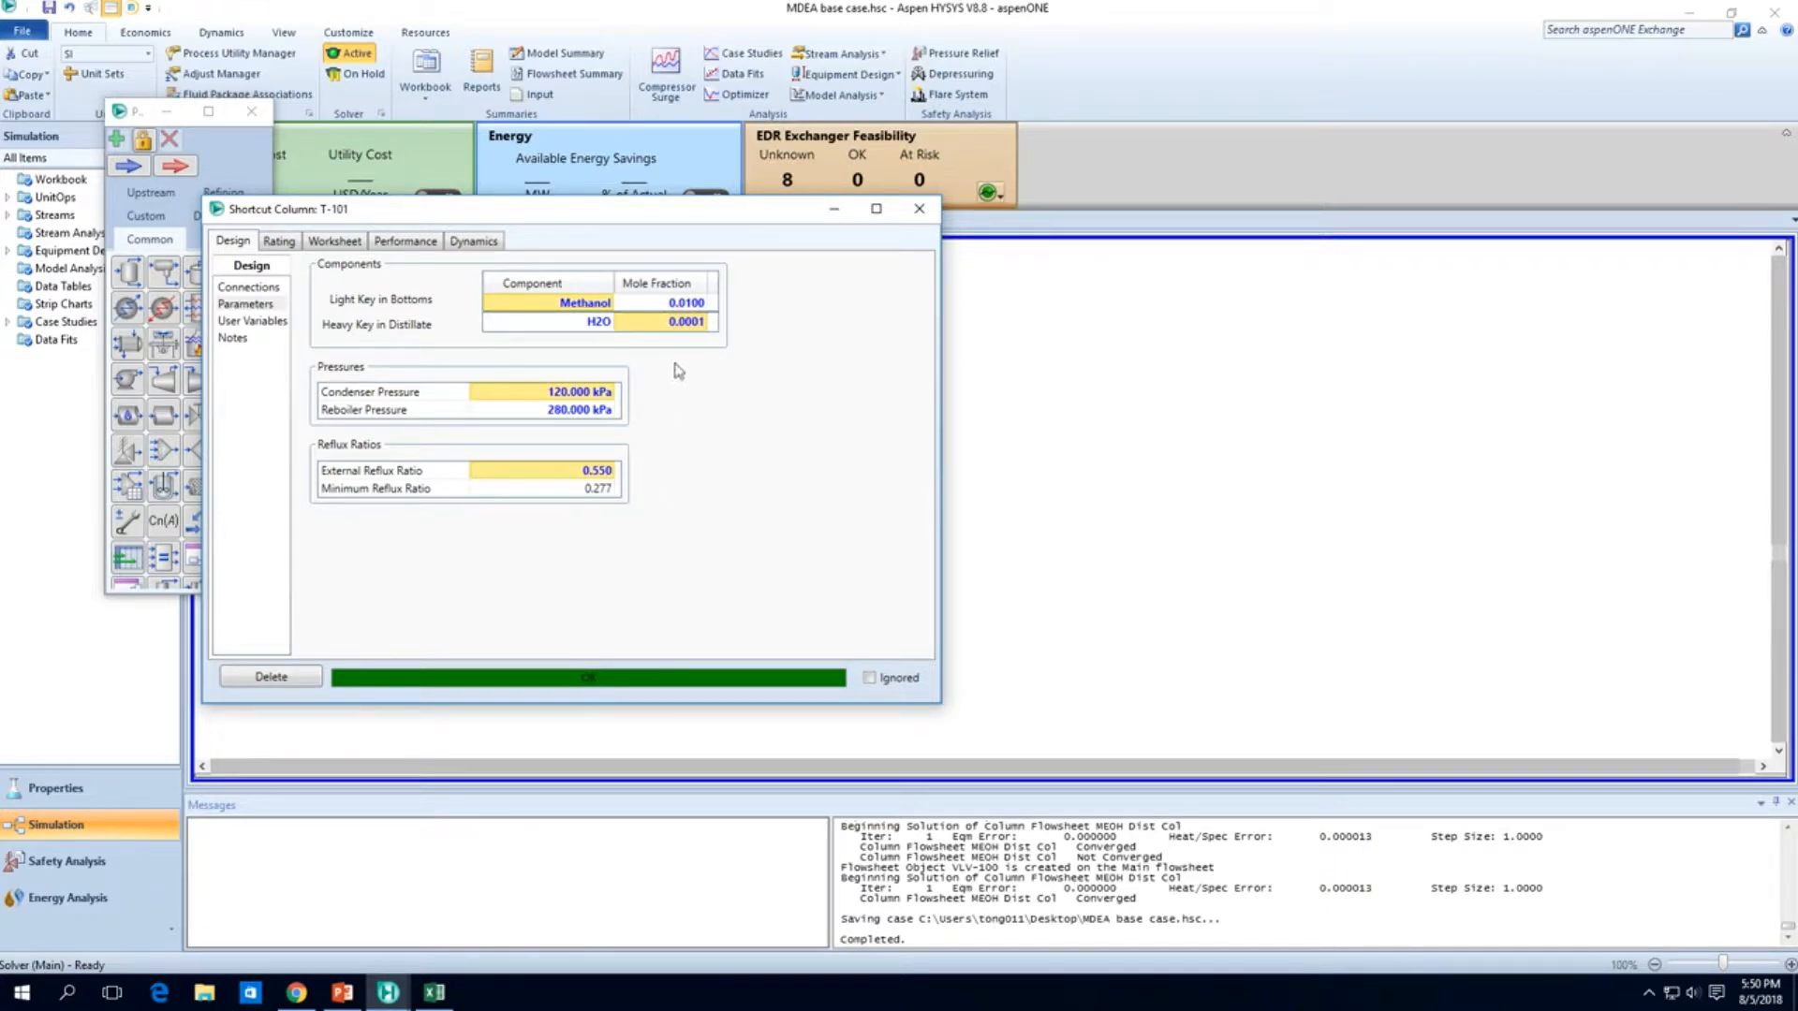
left_click(919, 208)
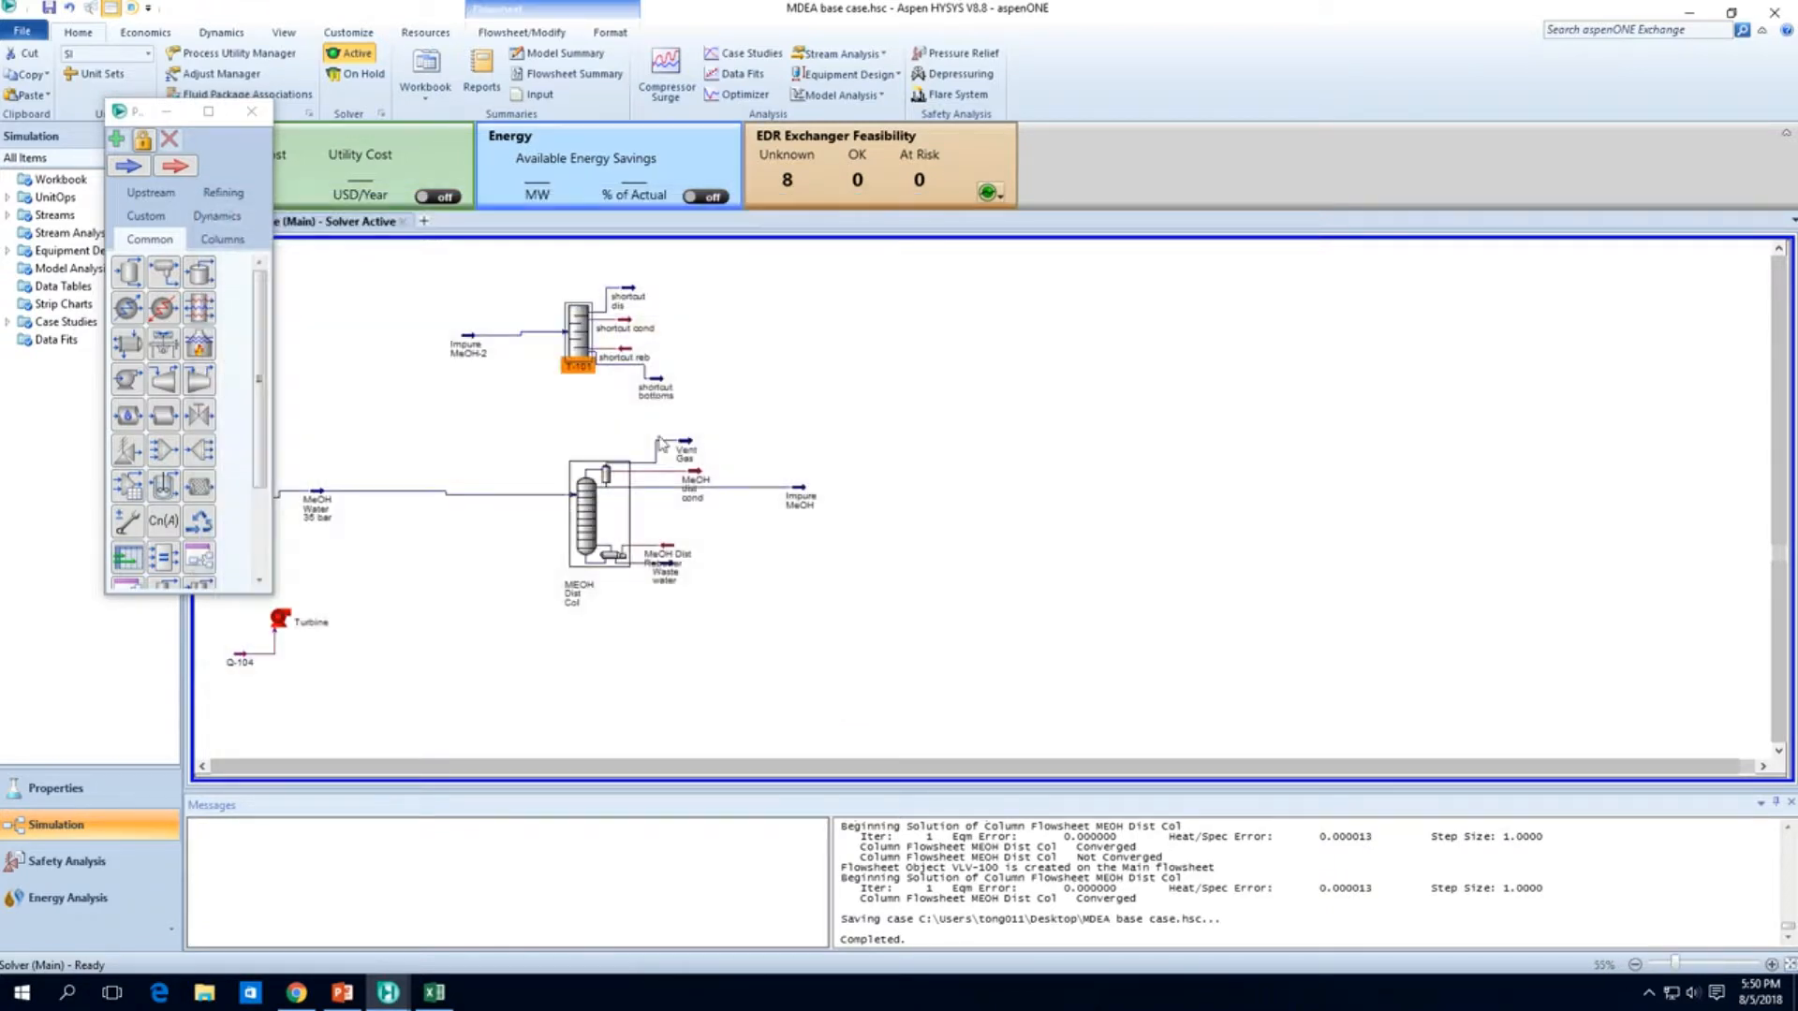
Step: Review the conditions of the shortcut dis stream and the design parameters and connections of shortcut column T-101
double_click(627, 296)
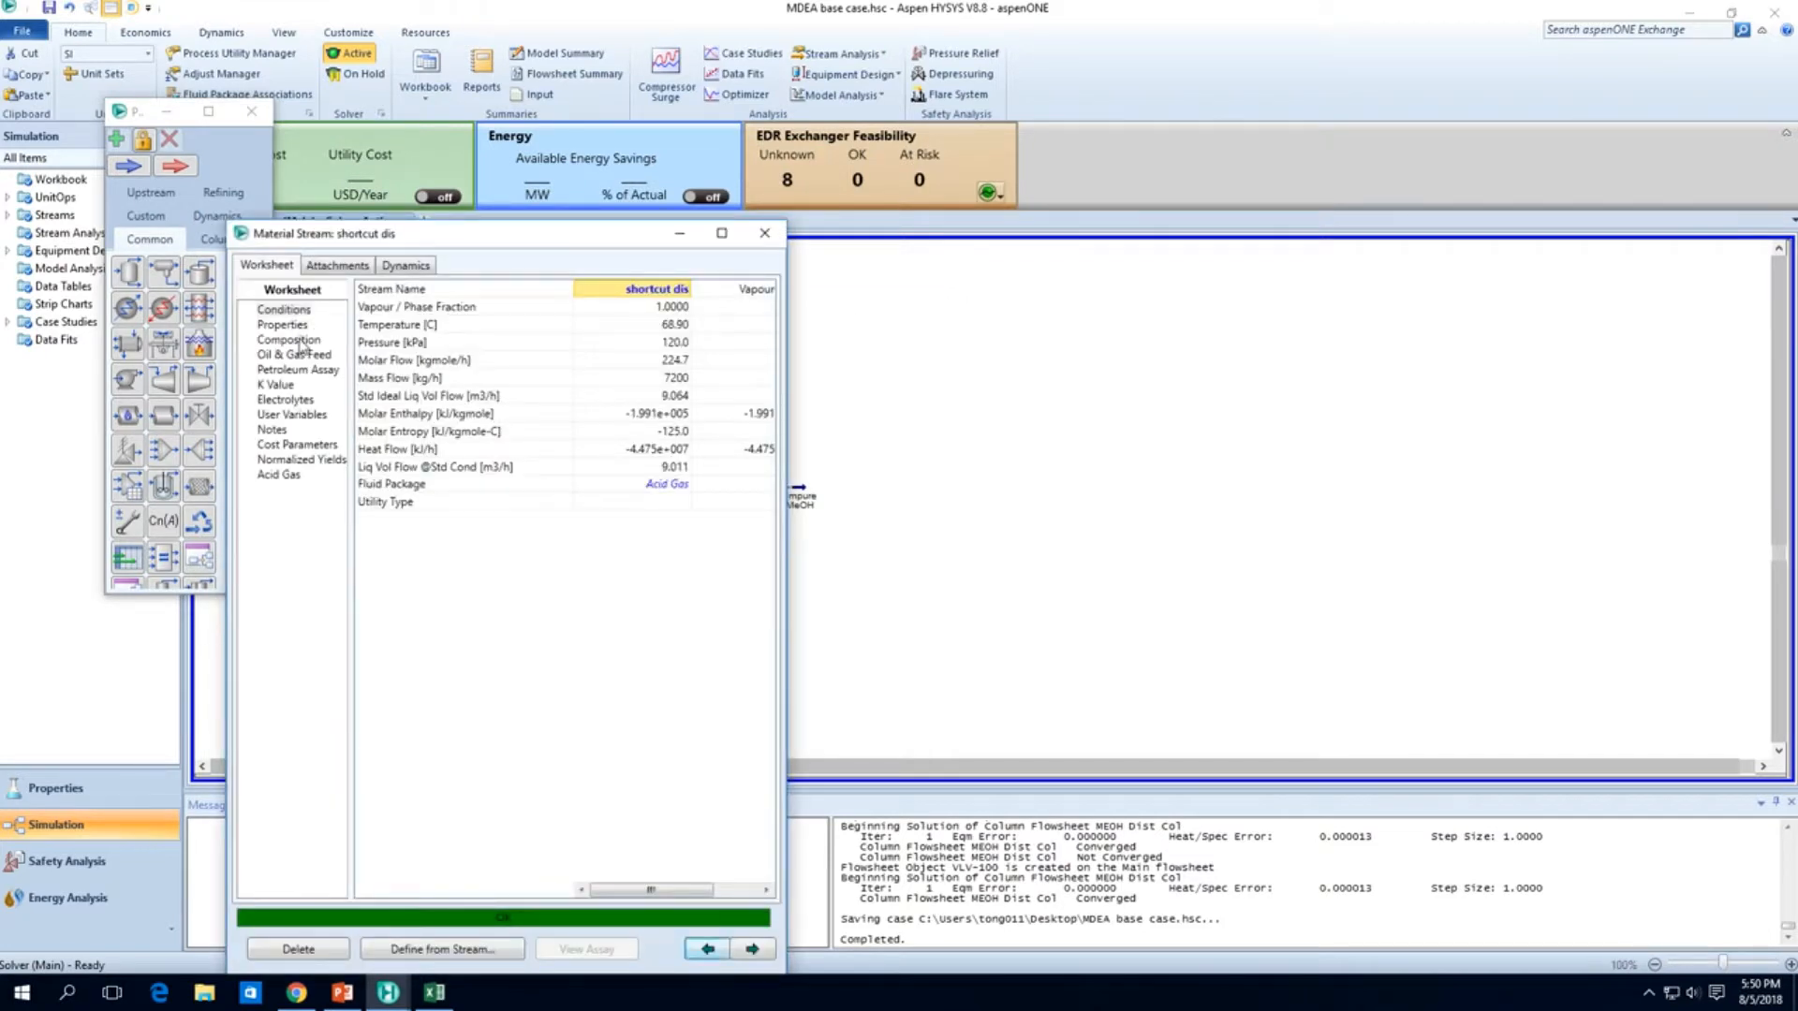
left_click(774, 239)
double_click(581, 351)
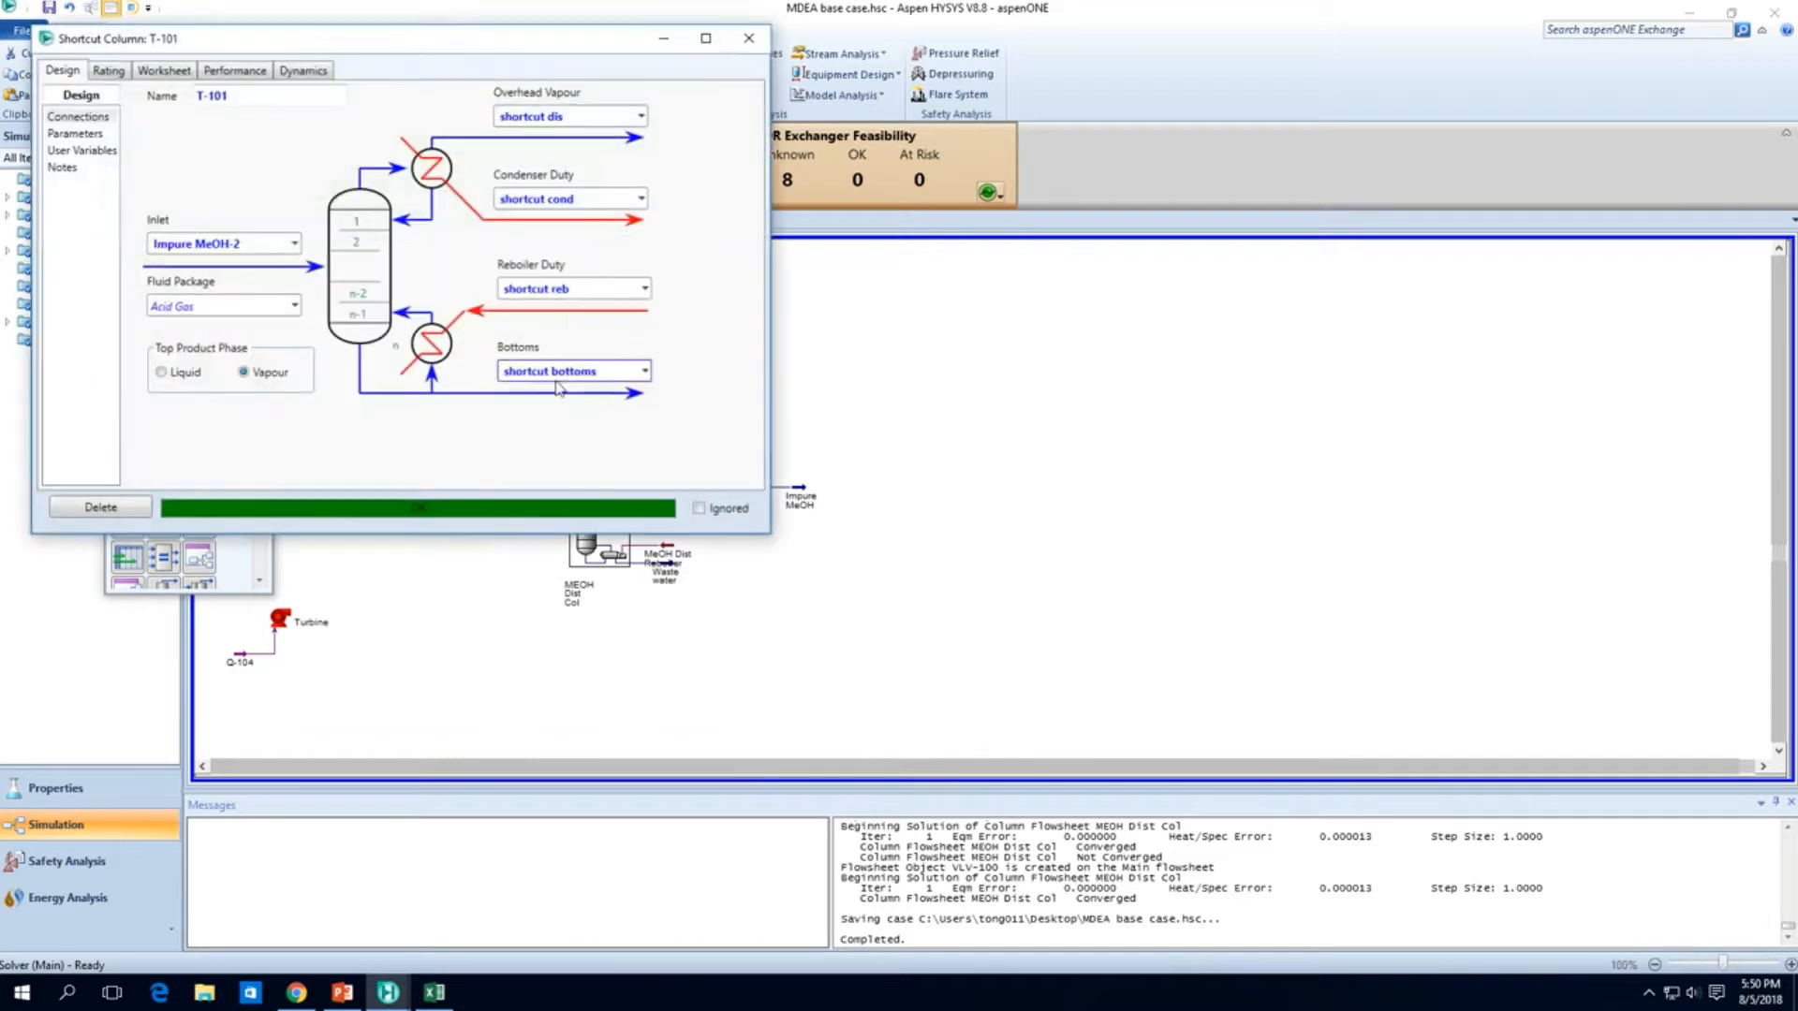
left_click(70, 134)
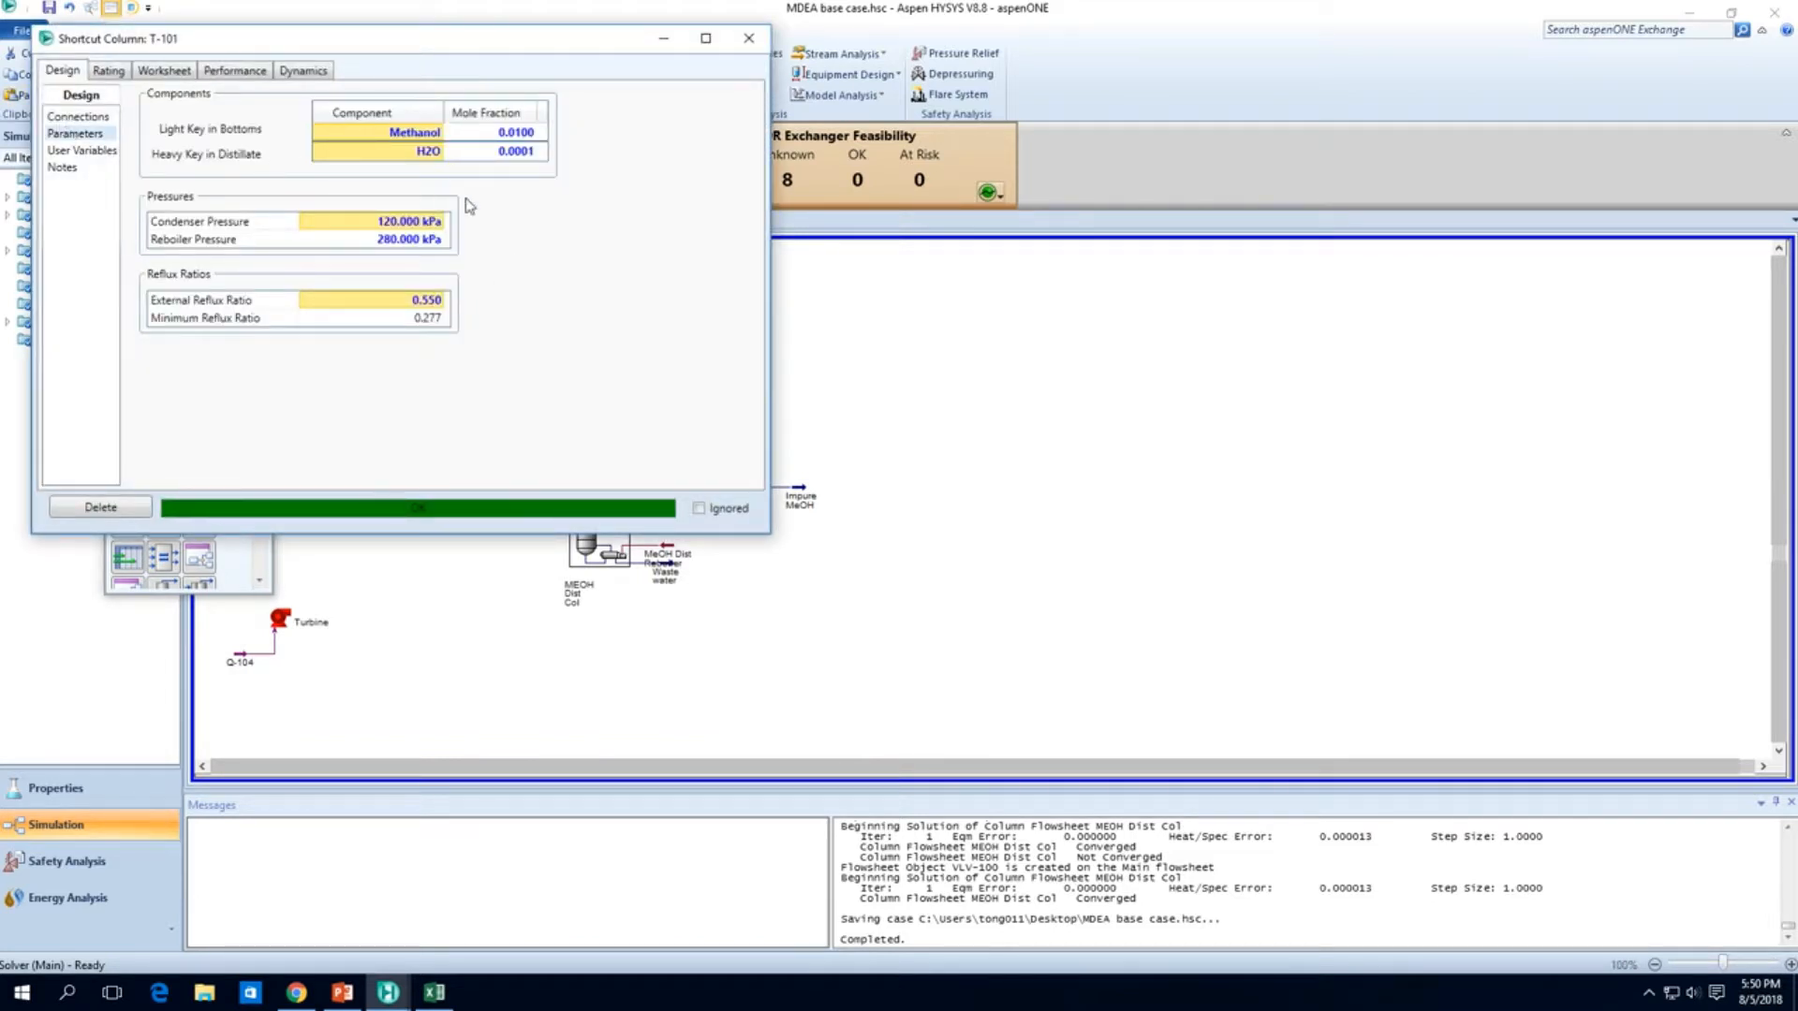
left_click(109, 73)
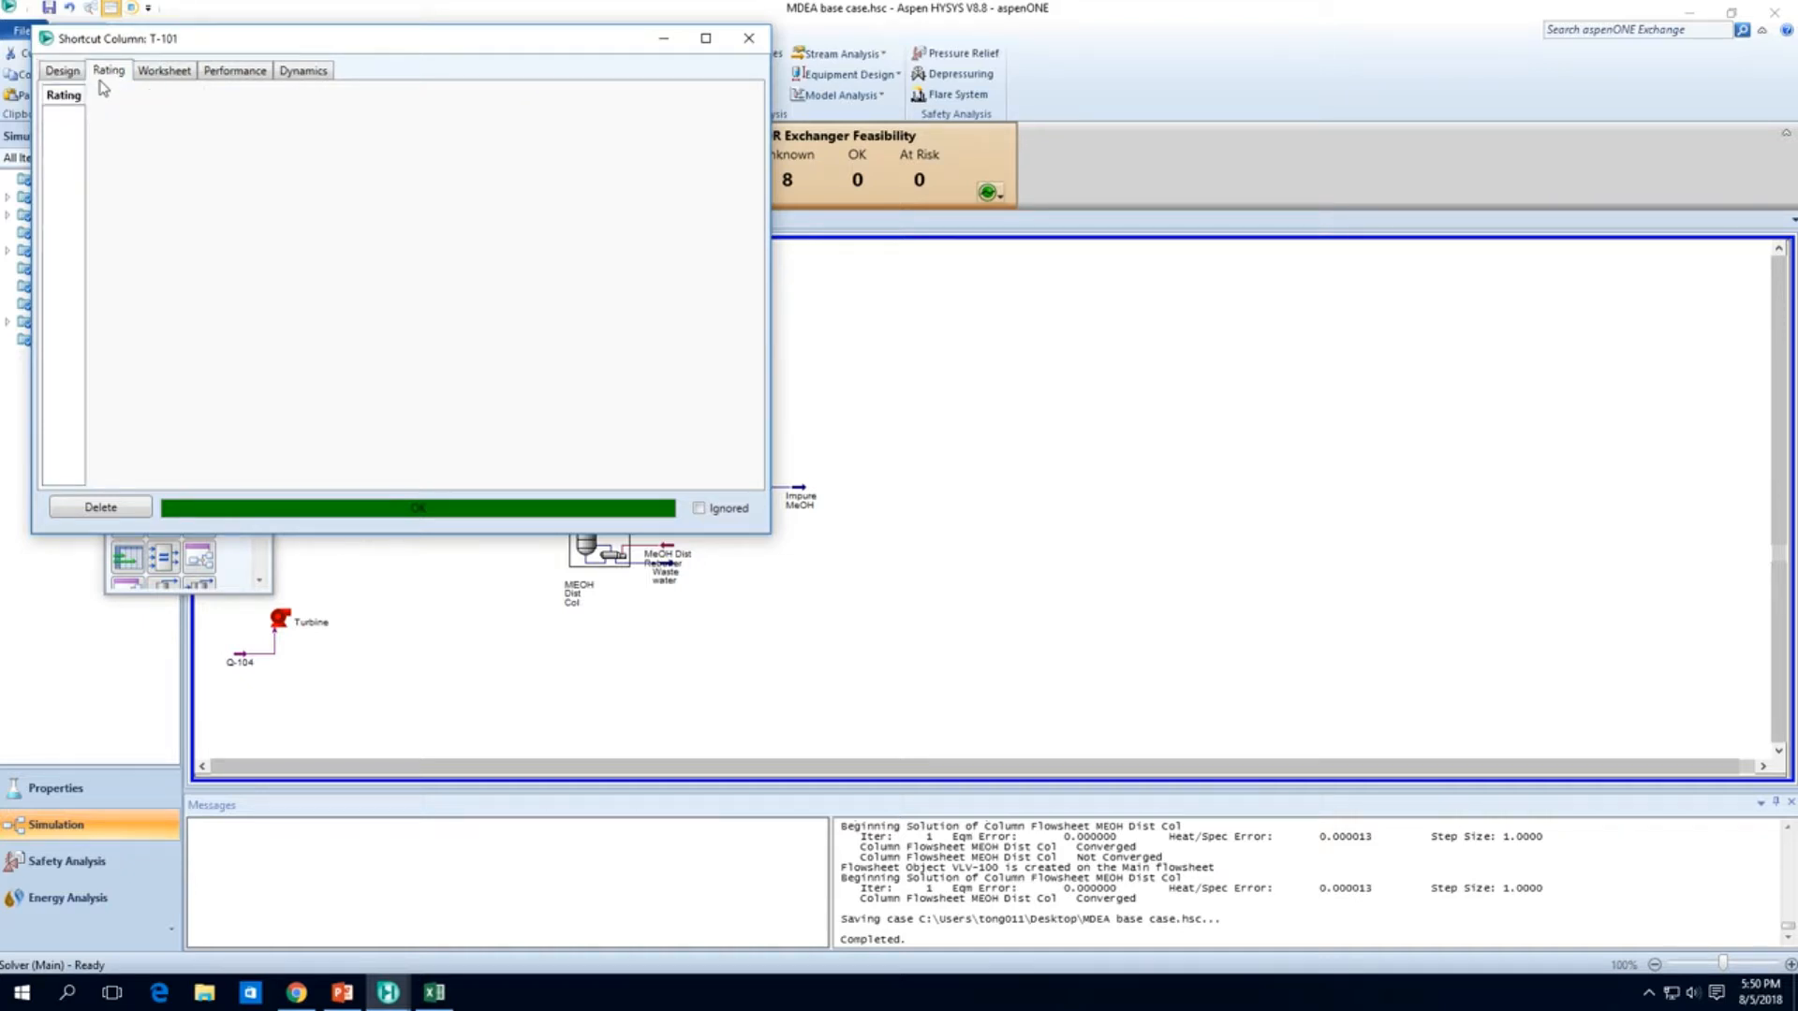
left_click(78, 72)
left_click(93, 118)
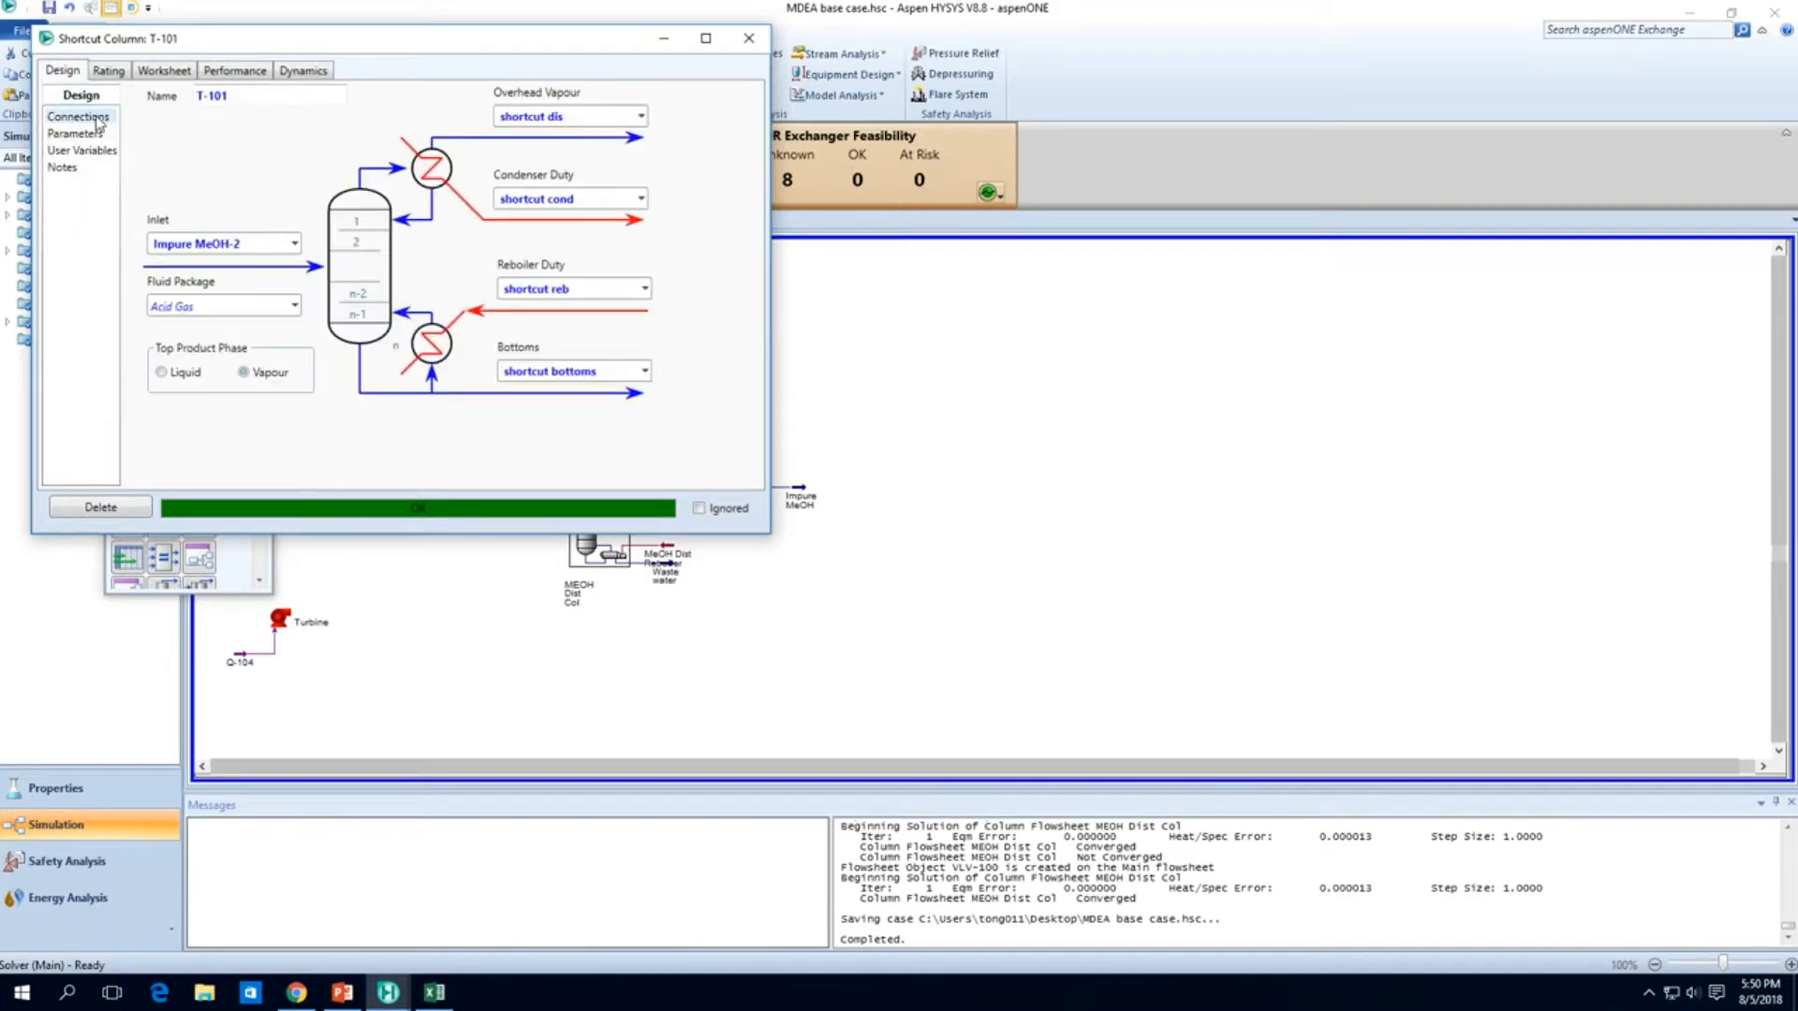
Step: Read shortcut column T-101's actual tray count, optimal feed stage and reboiler temperature from its performance results
left_click(216, 74)
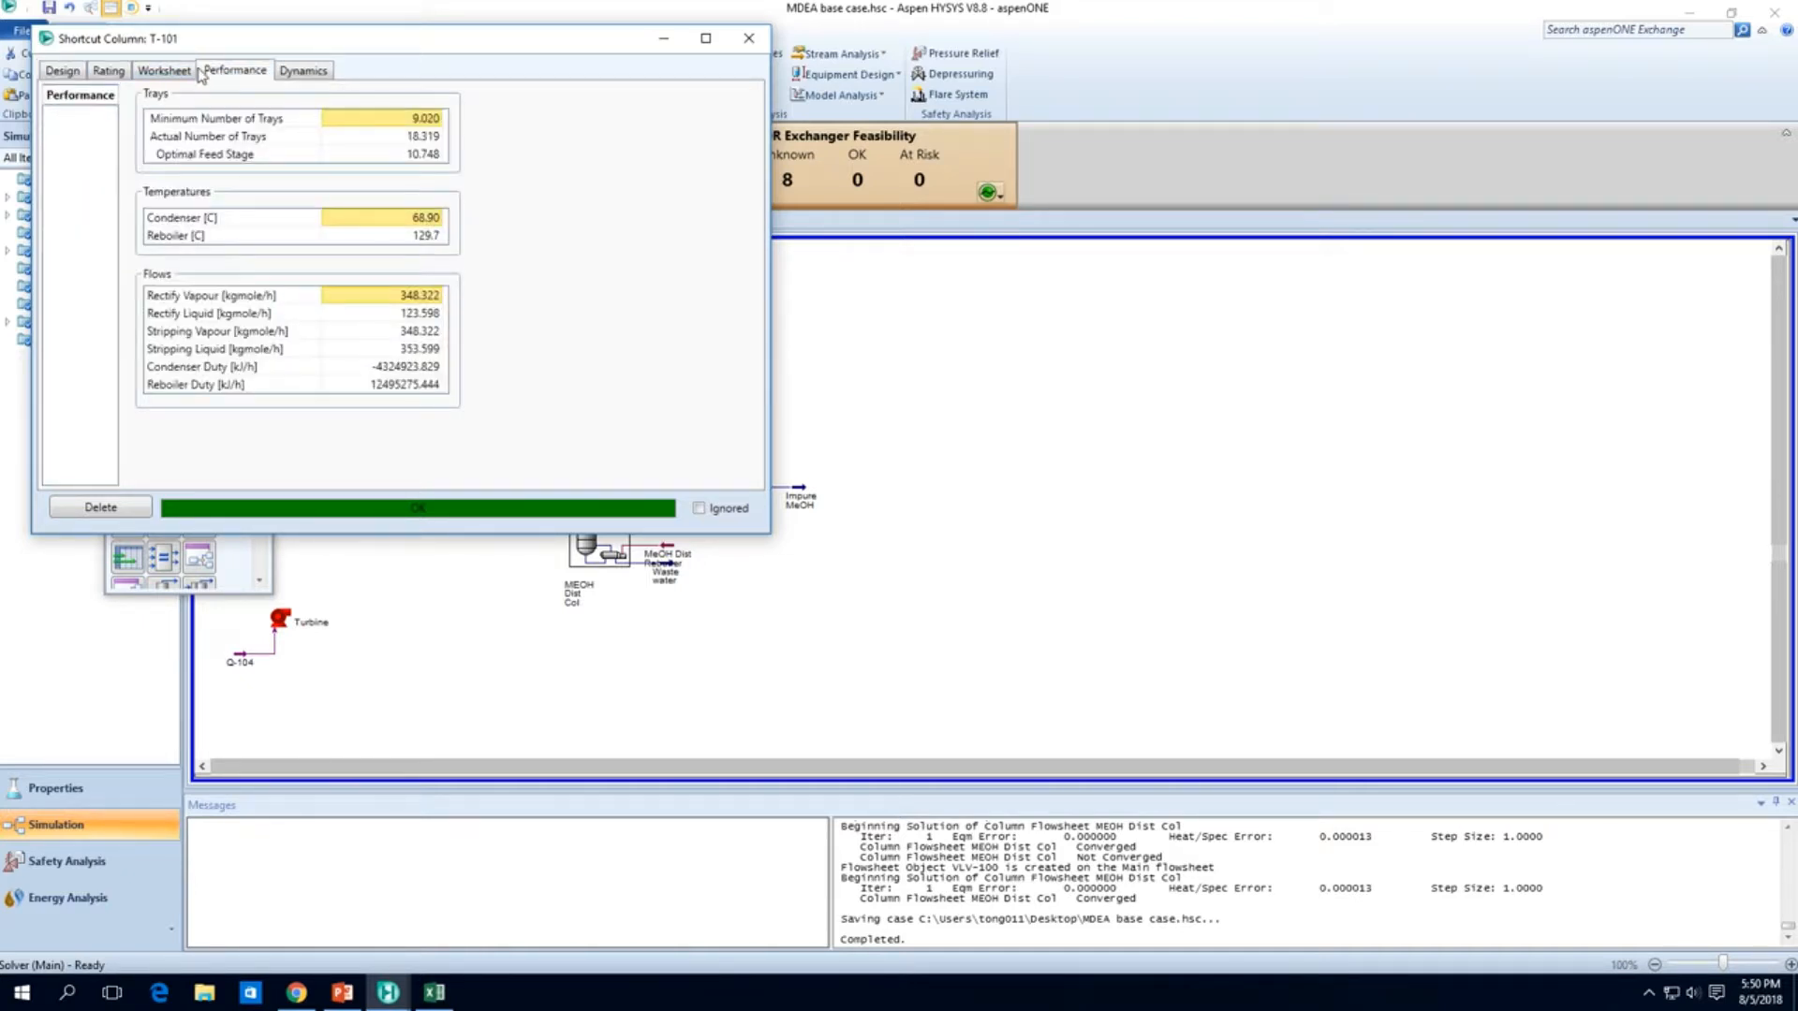
left_click(430, 137)
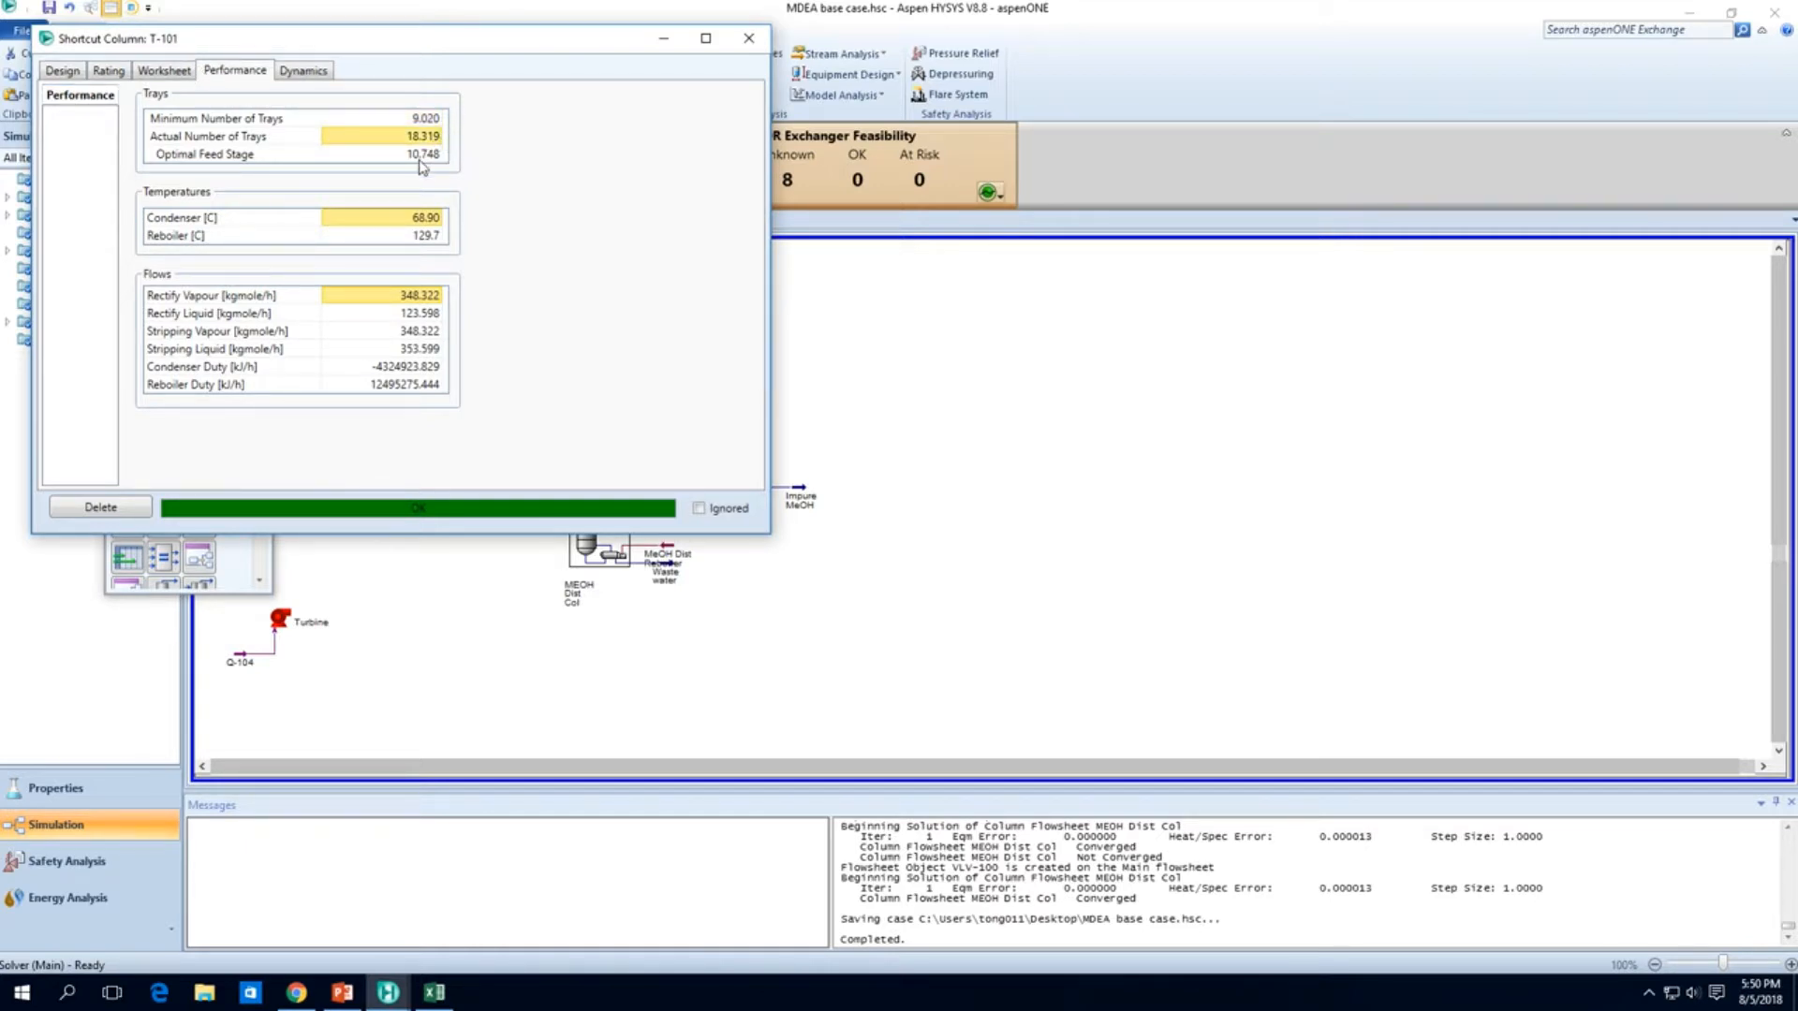
left_click(748, 37)
double_click(578, 344)
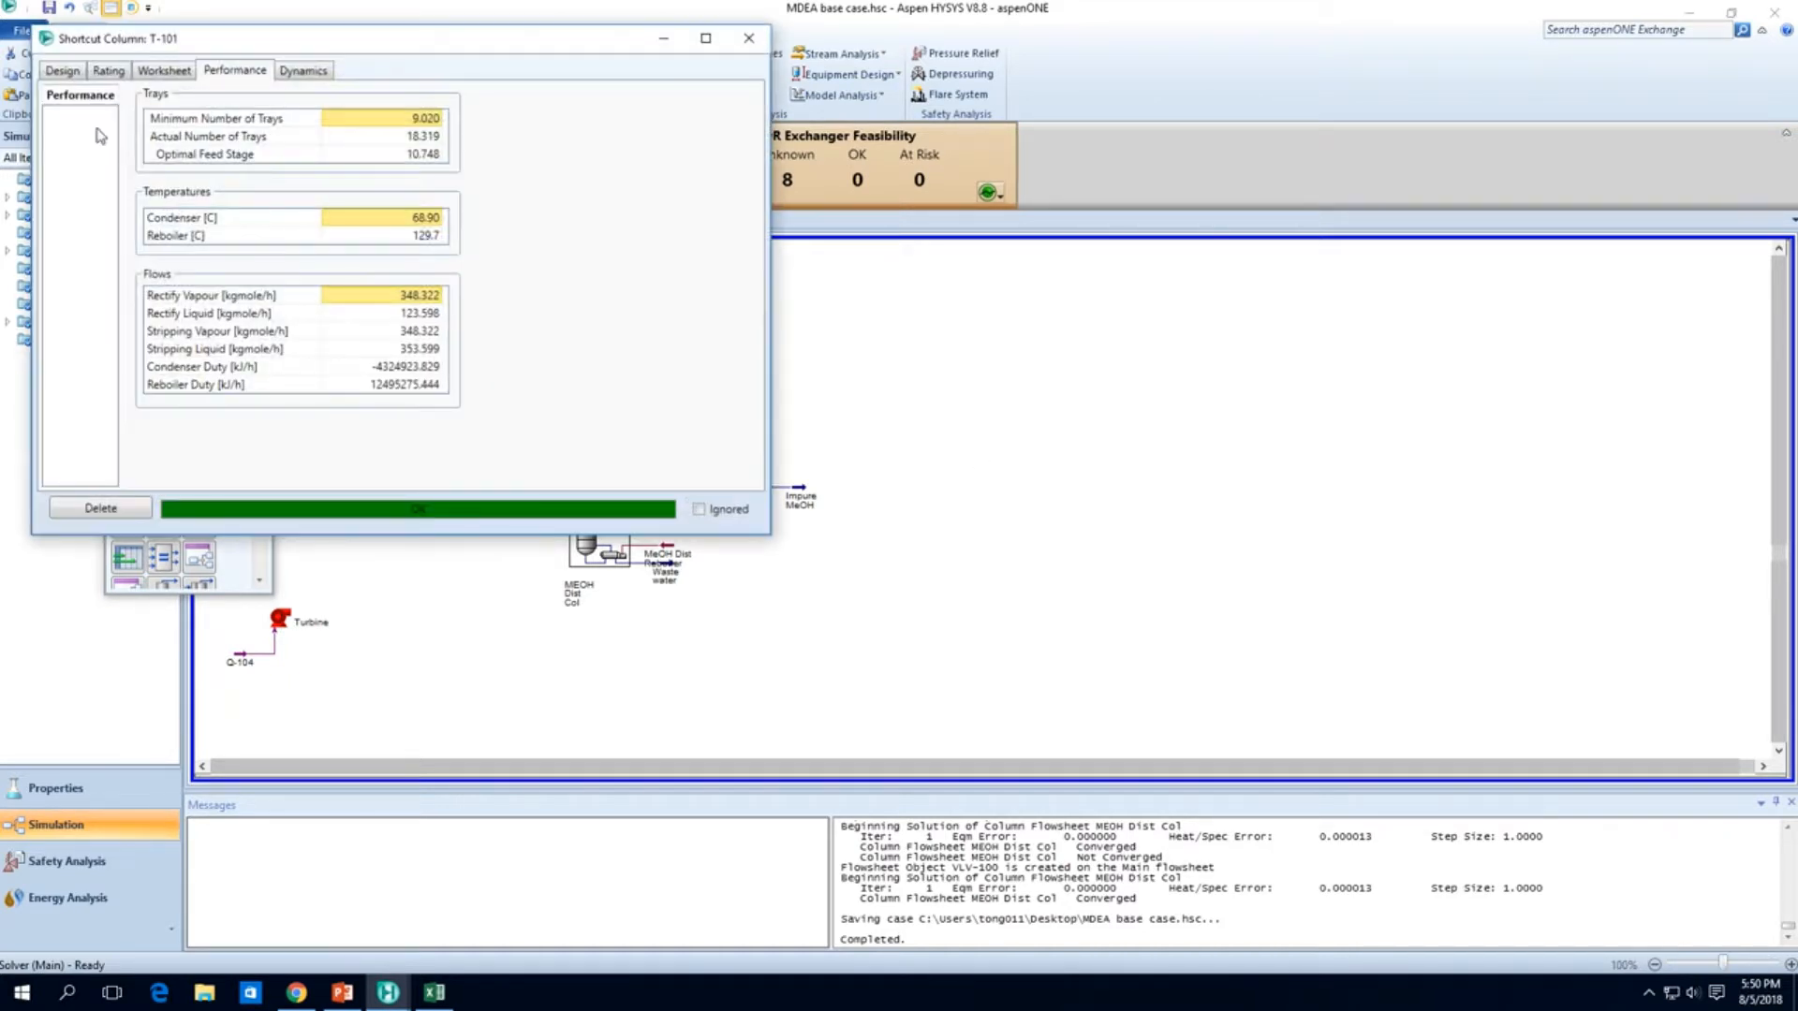
left_click(424, 155)
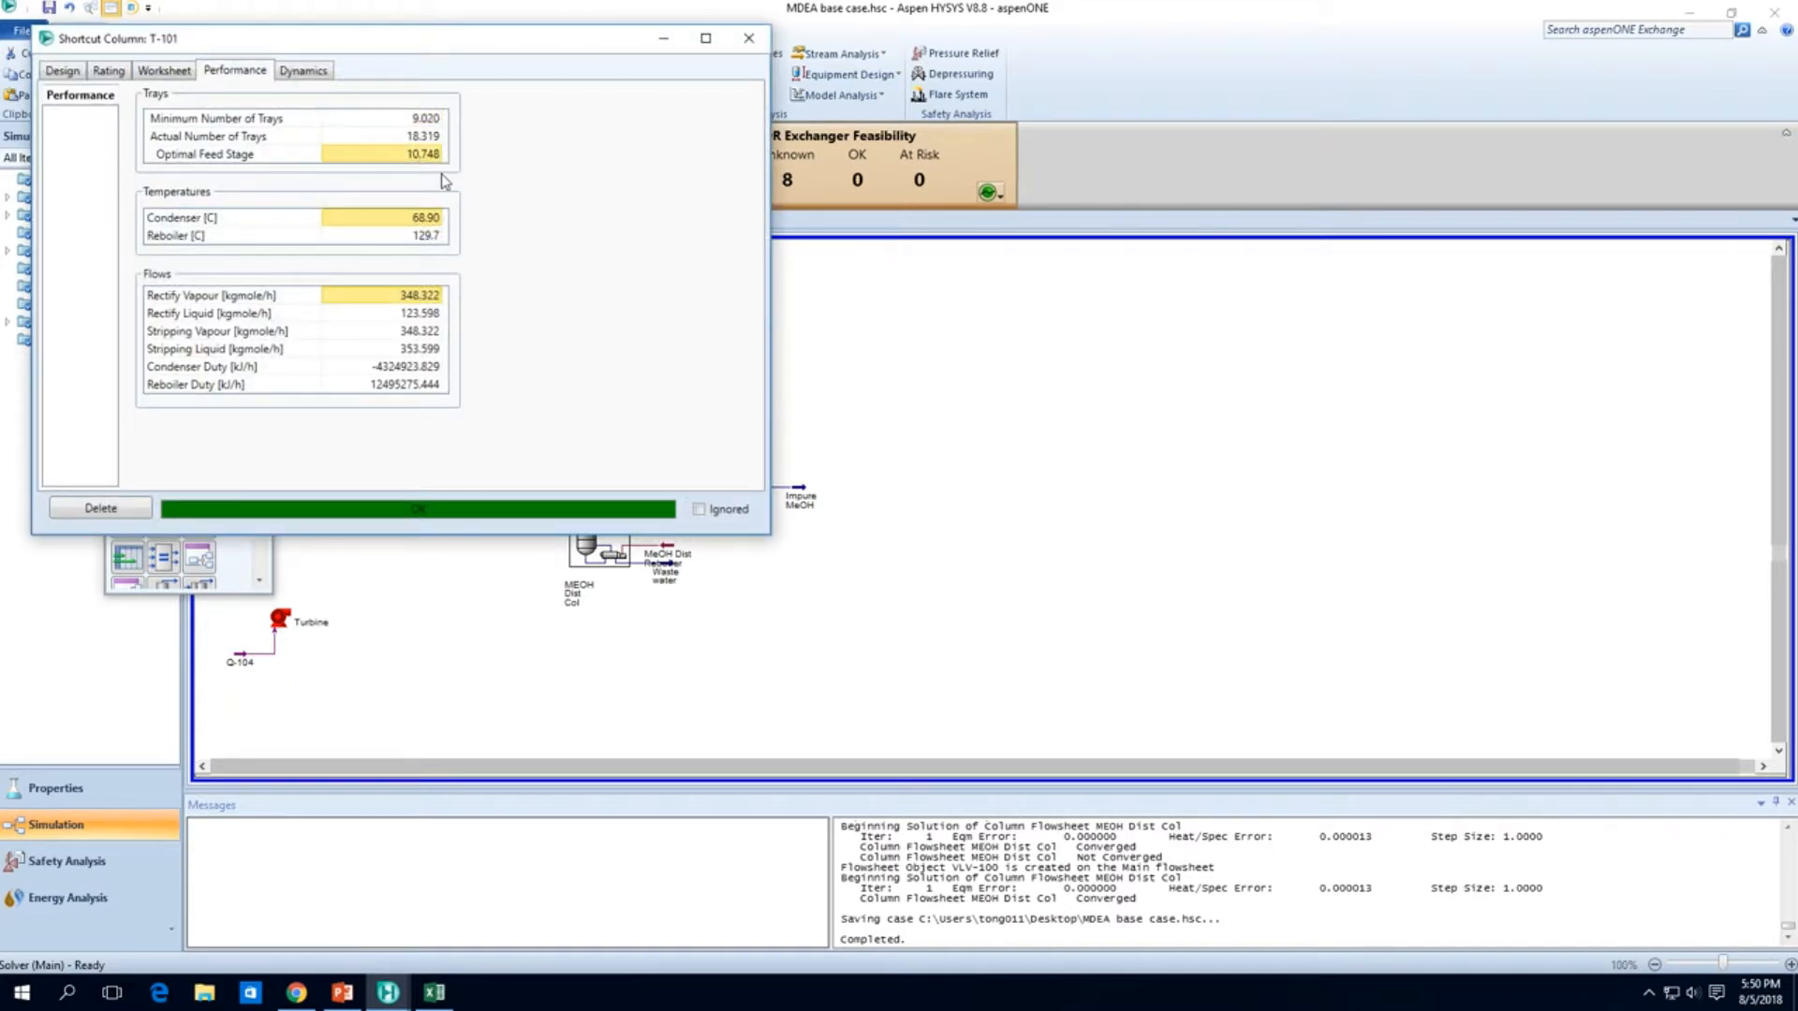
left_click(433, 237)
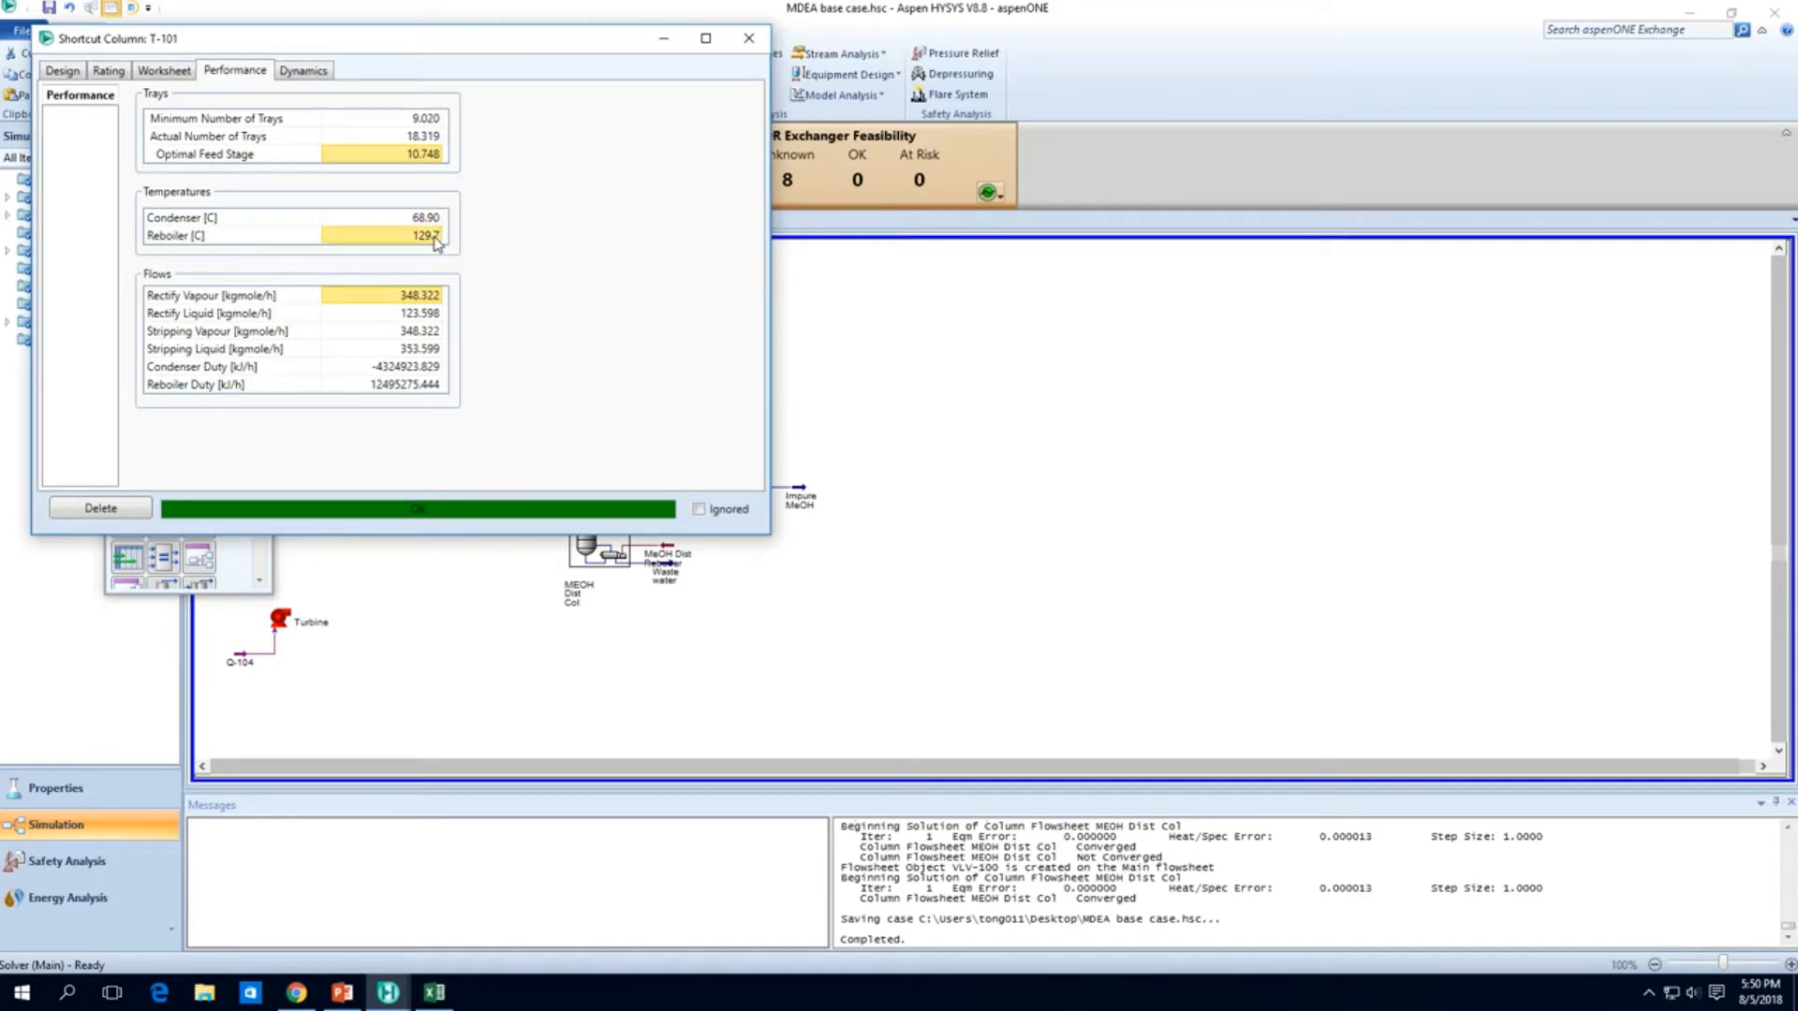
left_click(746, 43)
Step: Add a pump downstream of Impure MeOH, connecting that stream as its inlet and creating an outlet stream and an energy stream
key("F4")
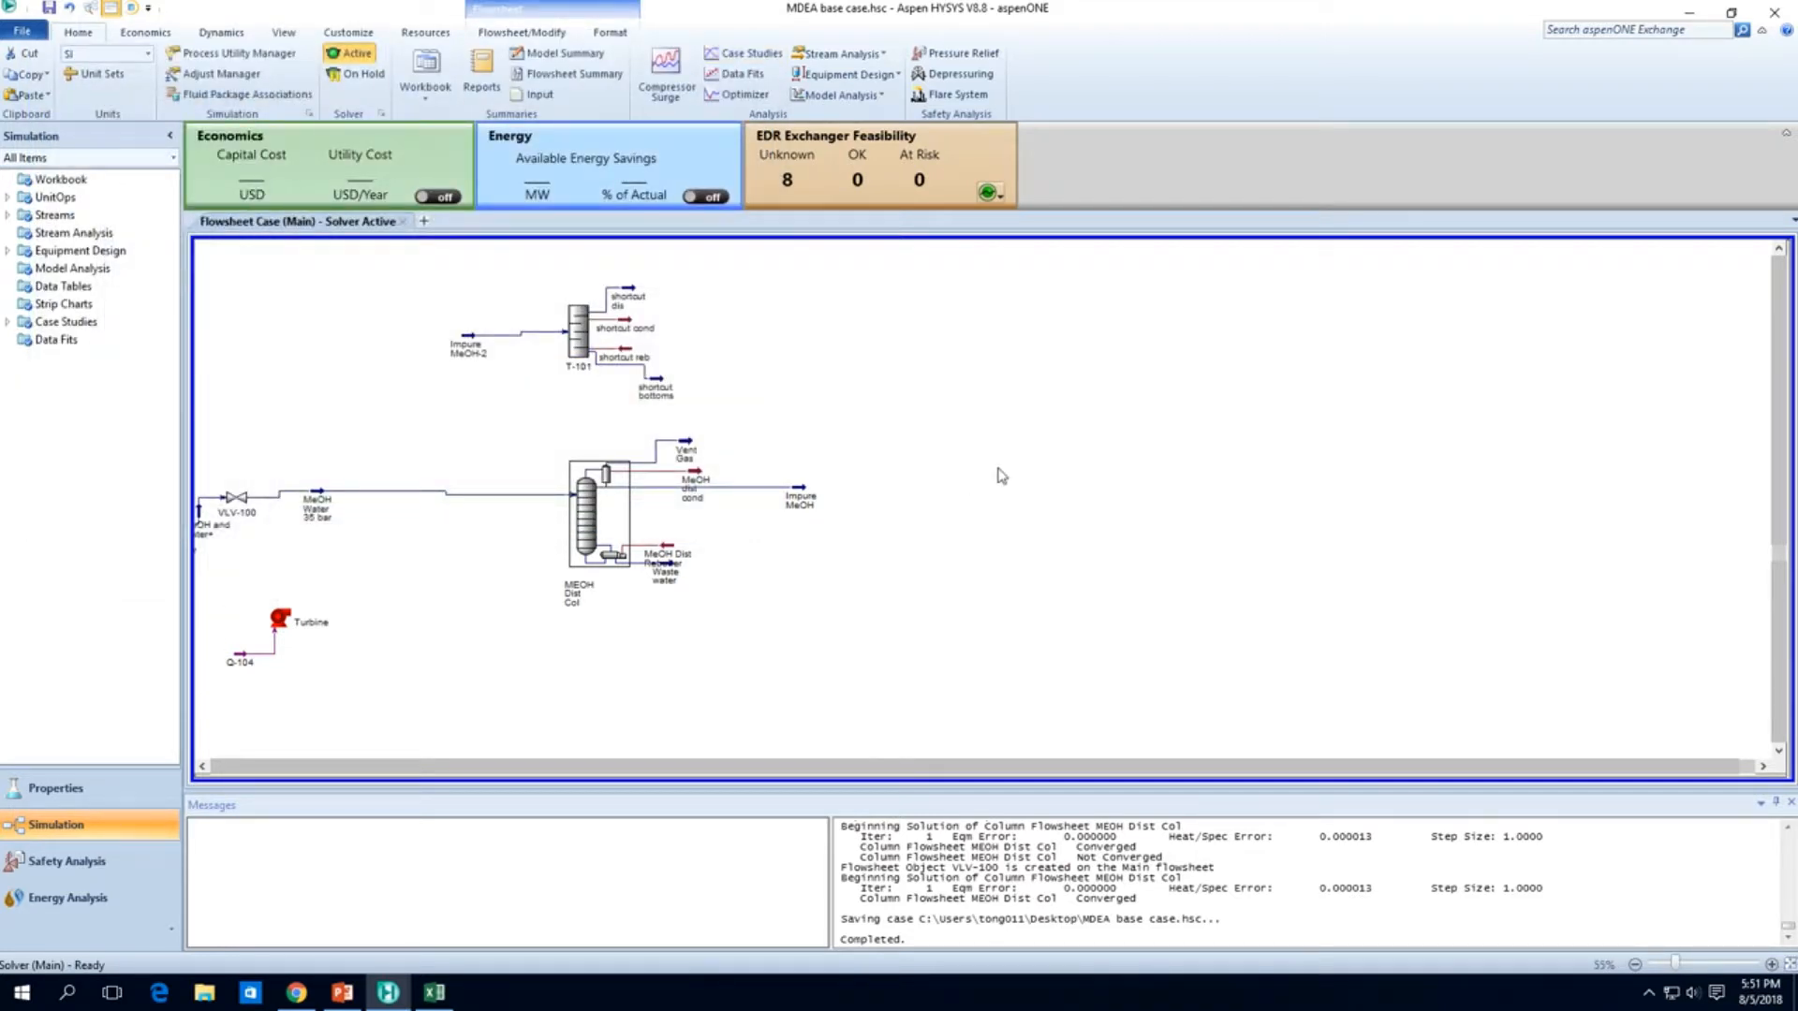
key("F4")
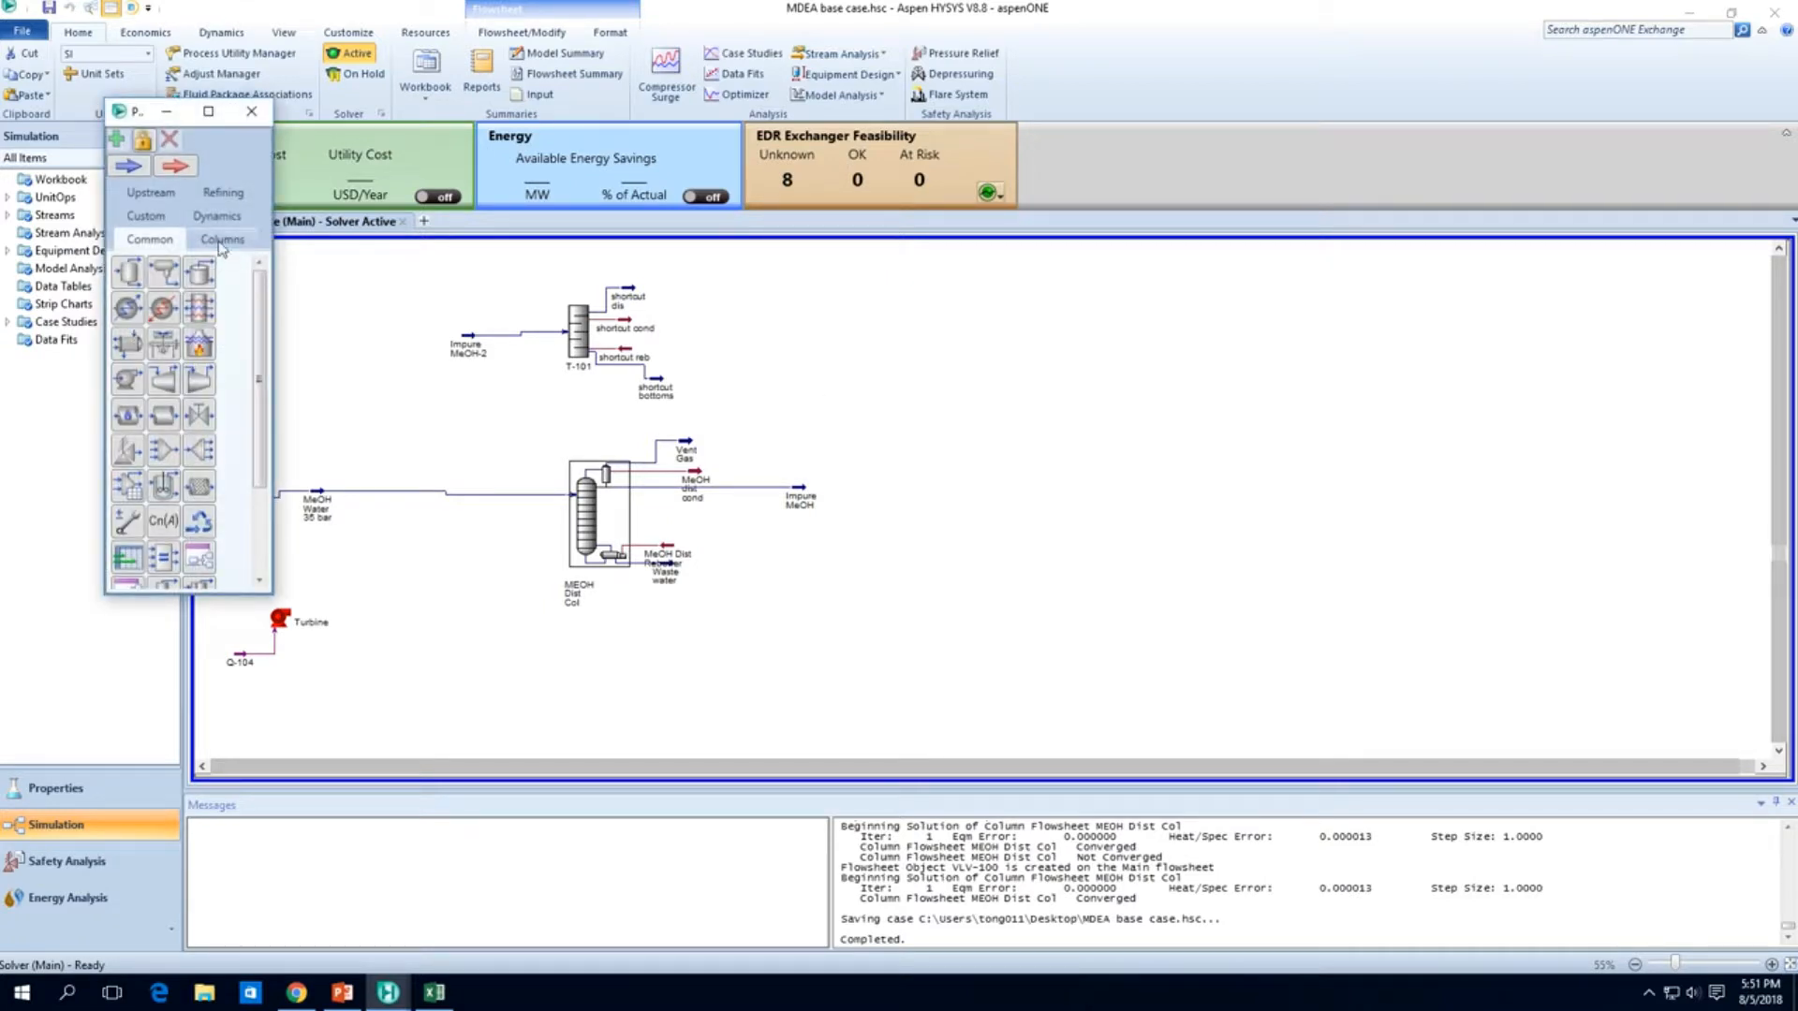
left_click(127, 379)
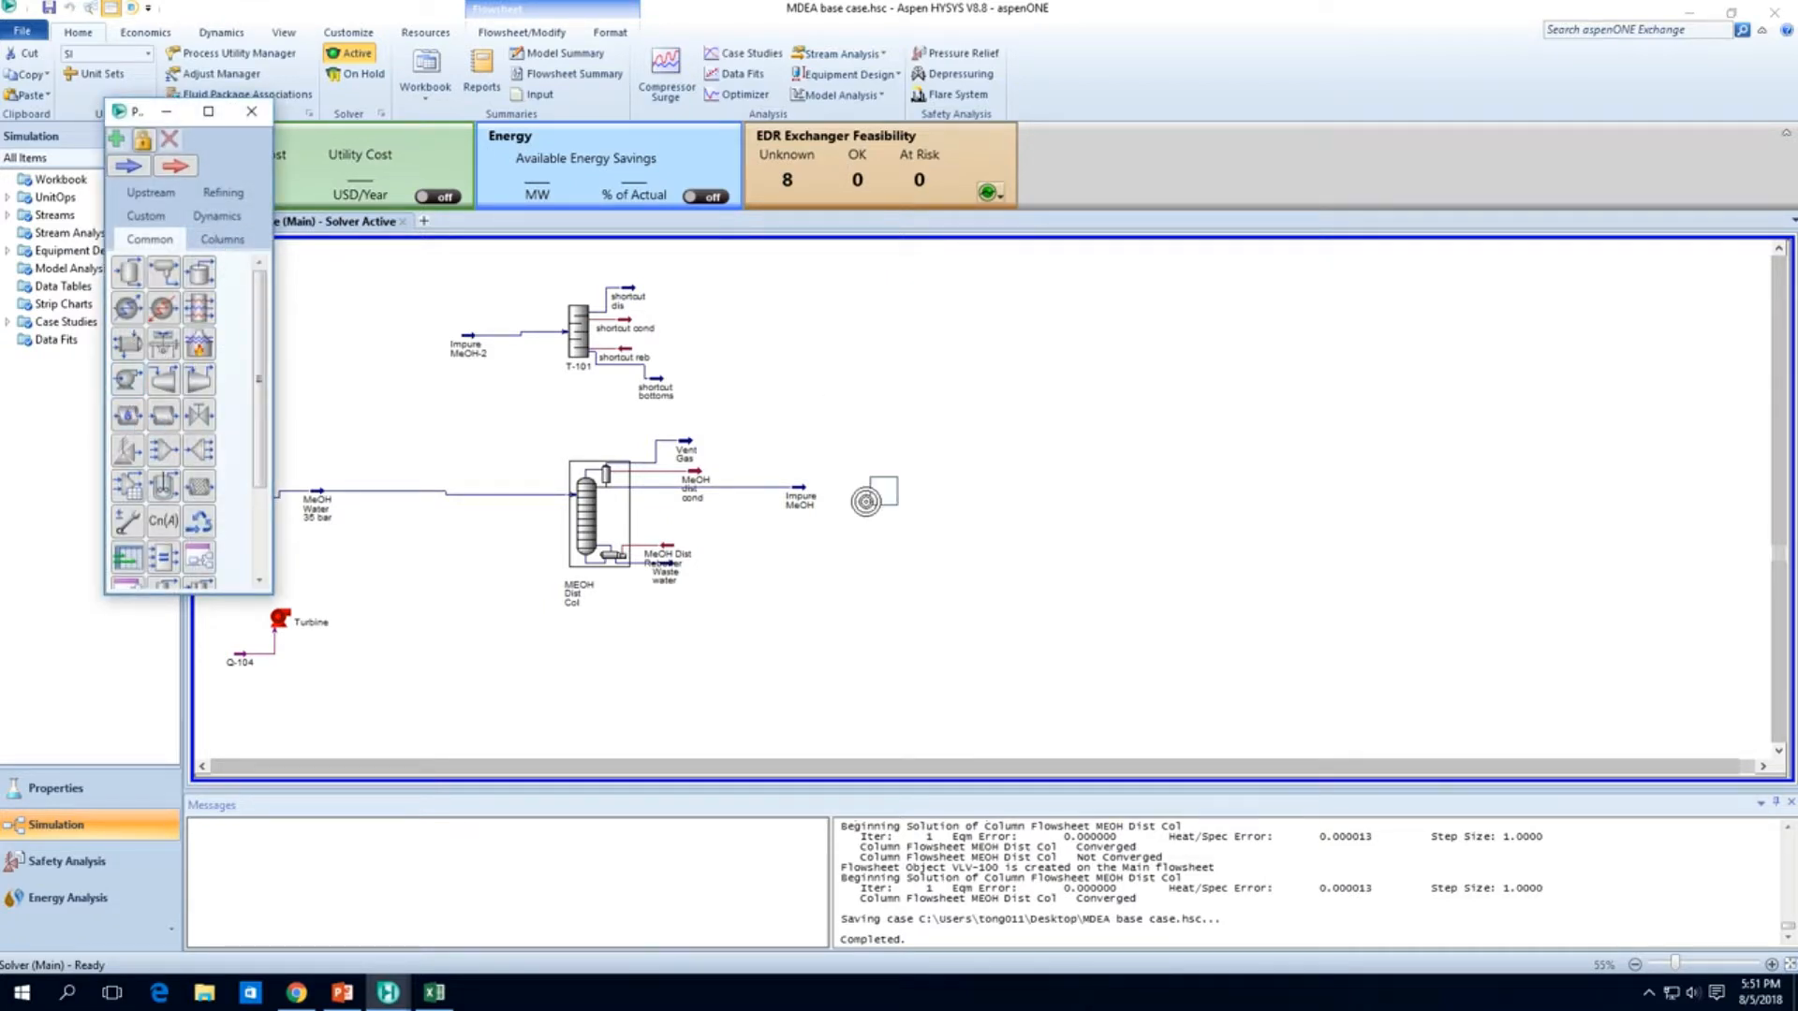
left_click(886, 492)
scroll(691, 448, "up", 4)
left_click(686, 432)
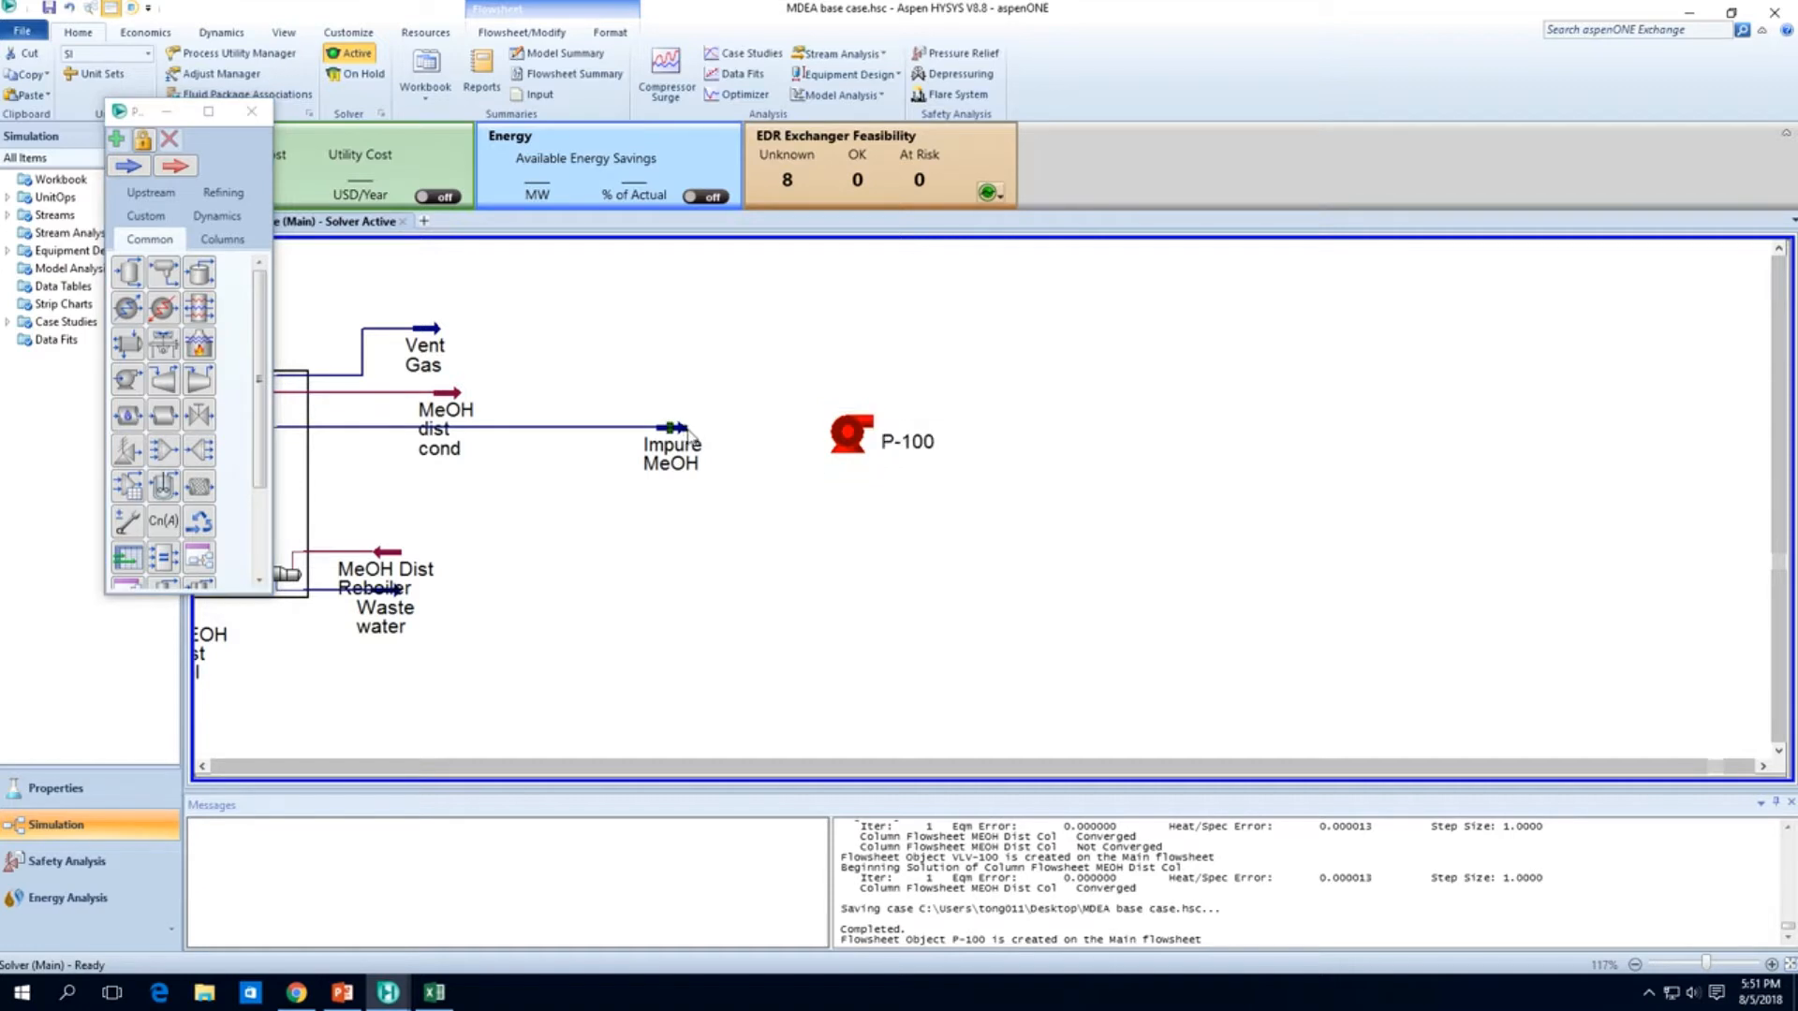
left_click_drag(681, 428, 1053, 420)
left_click_drag(828, 457, 778, 544)
Step: Rename the outlet stream of pump P-100 as pressurised impure meoh
double_click(1134, 429)
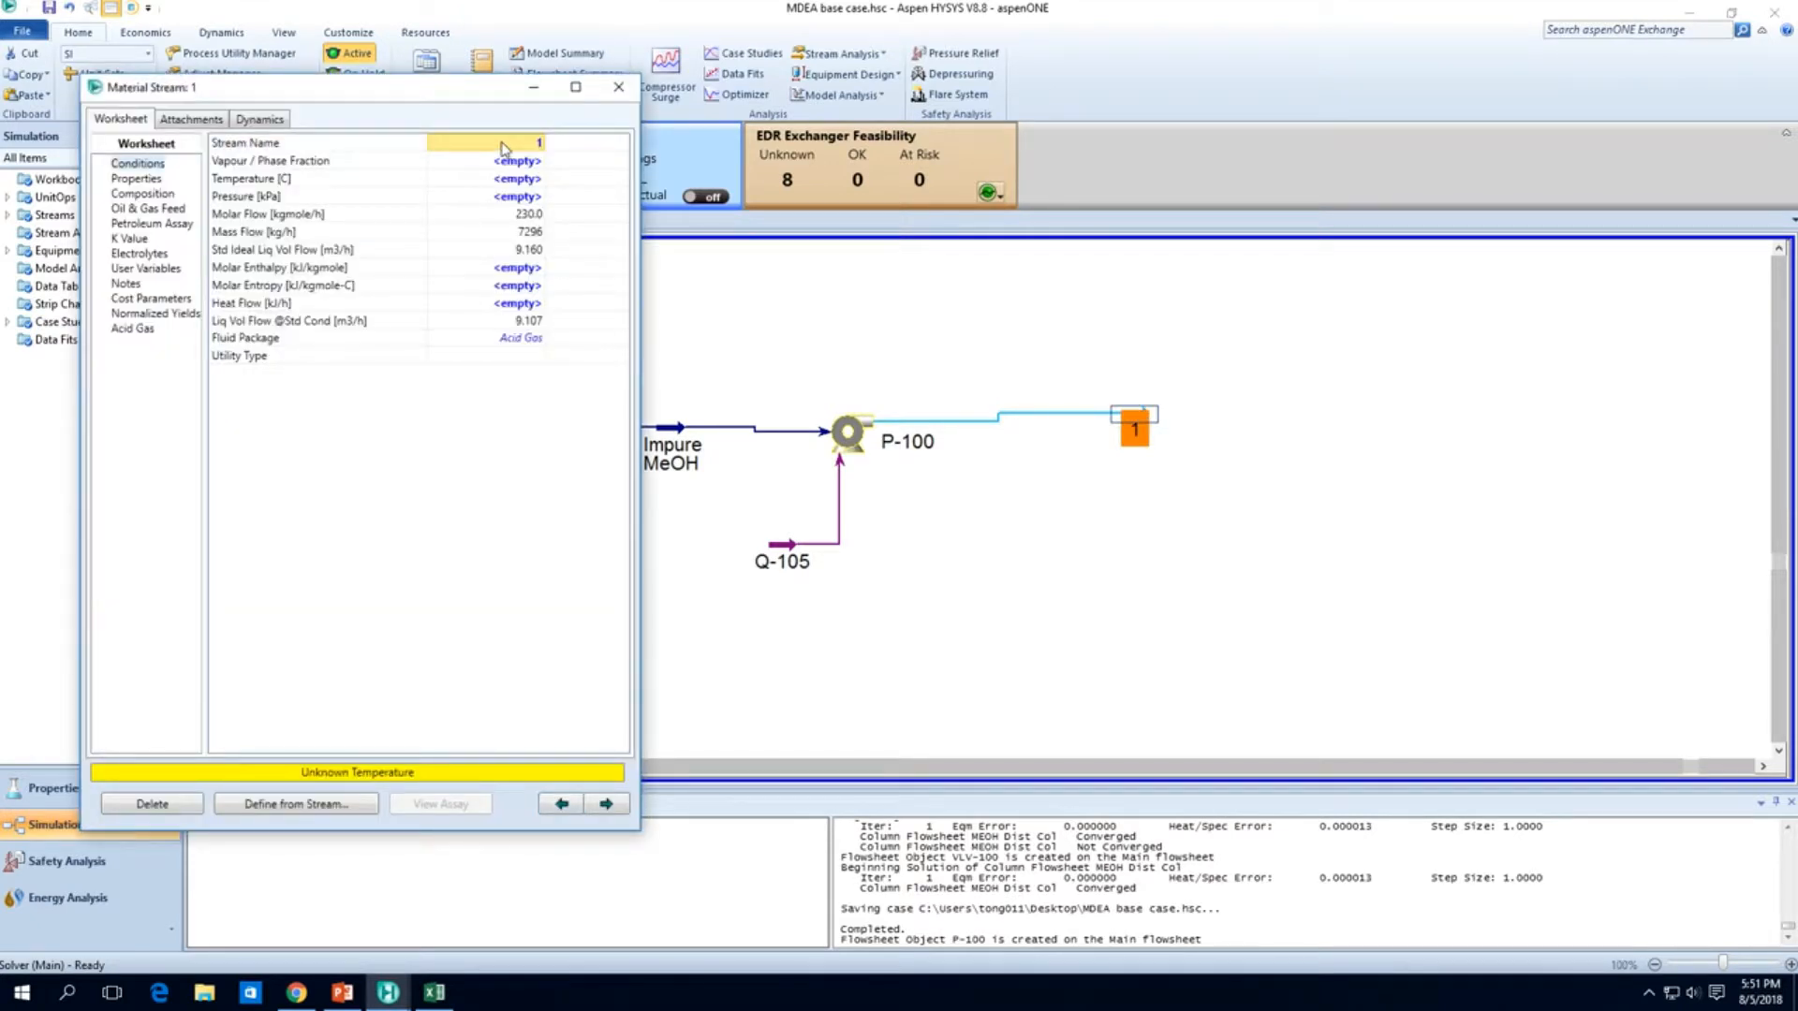
type("pressureised")
key("BackSpace")
key("BackSpace")
key("BackSpace")
key("BackSpace")
type("ised impure meoh")
key("Return")
Step: Set the pressure of the pressurised impure meoh stream to 230 kPa and save the case
left_click(508, 198)
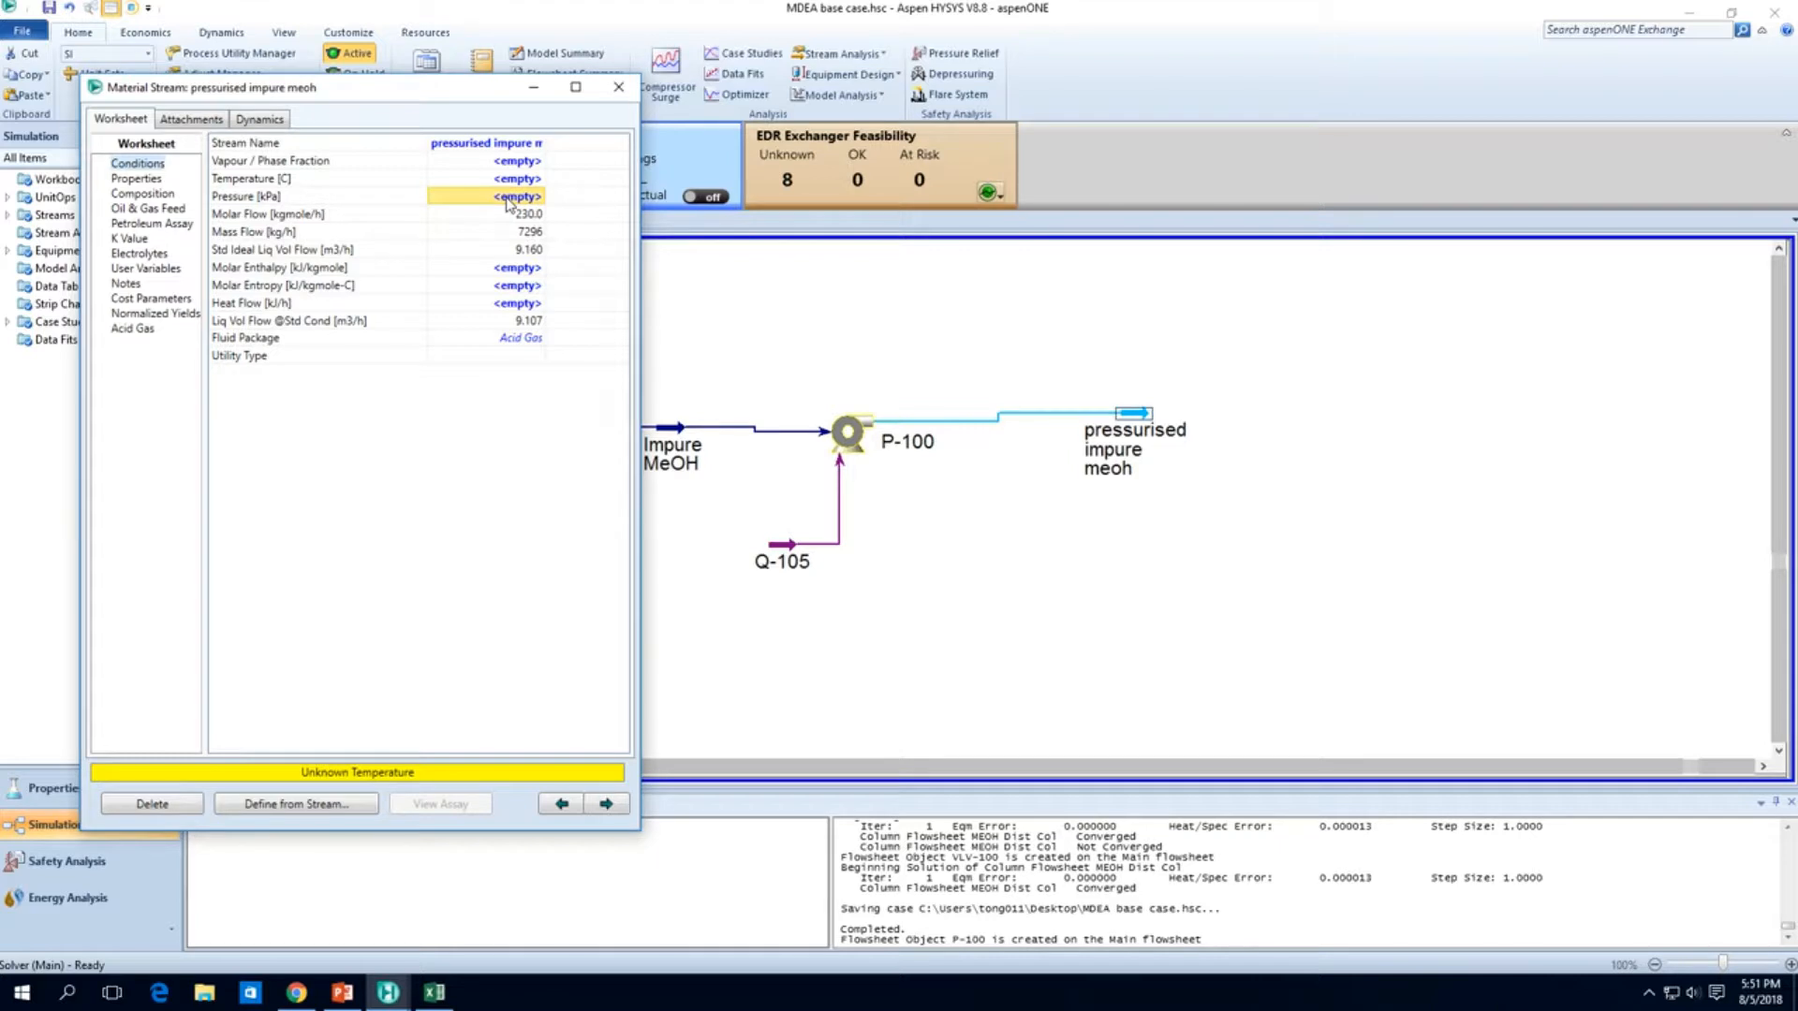
type("230")
key("Return")
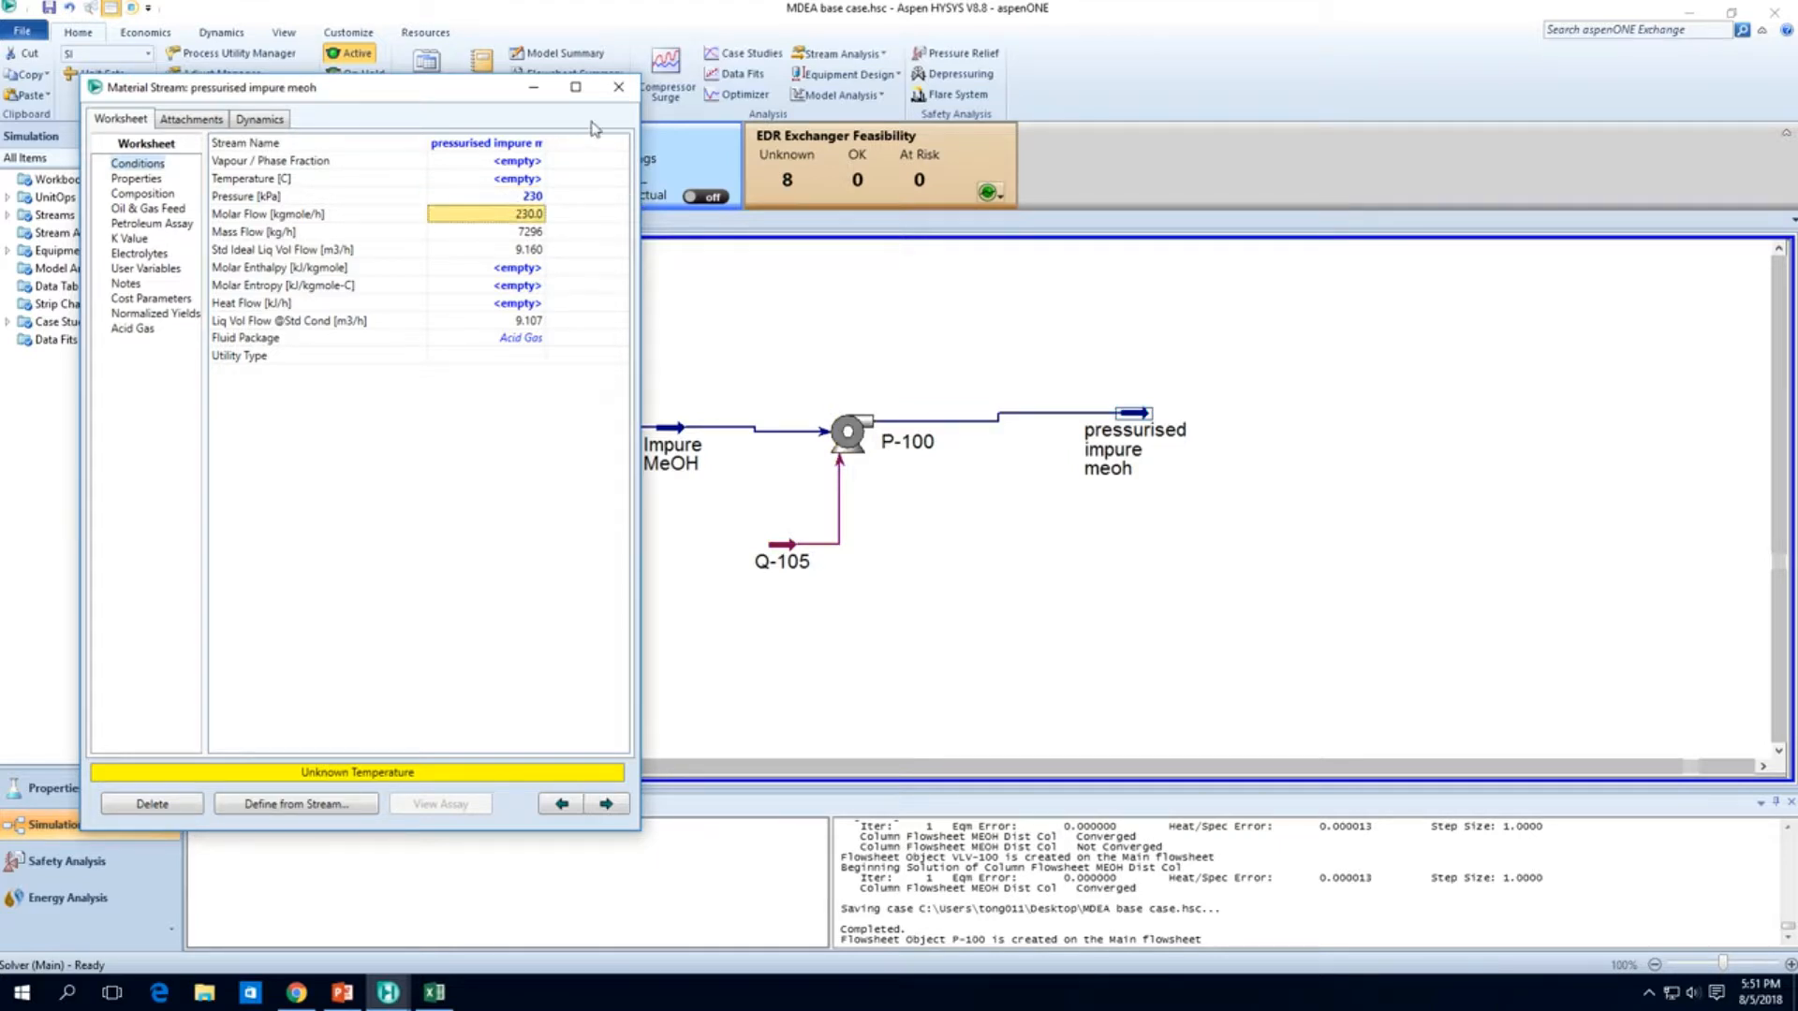
right_click(592, 182)
left_click(560, 266)
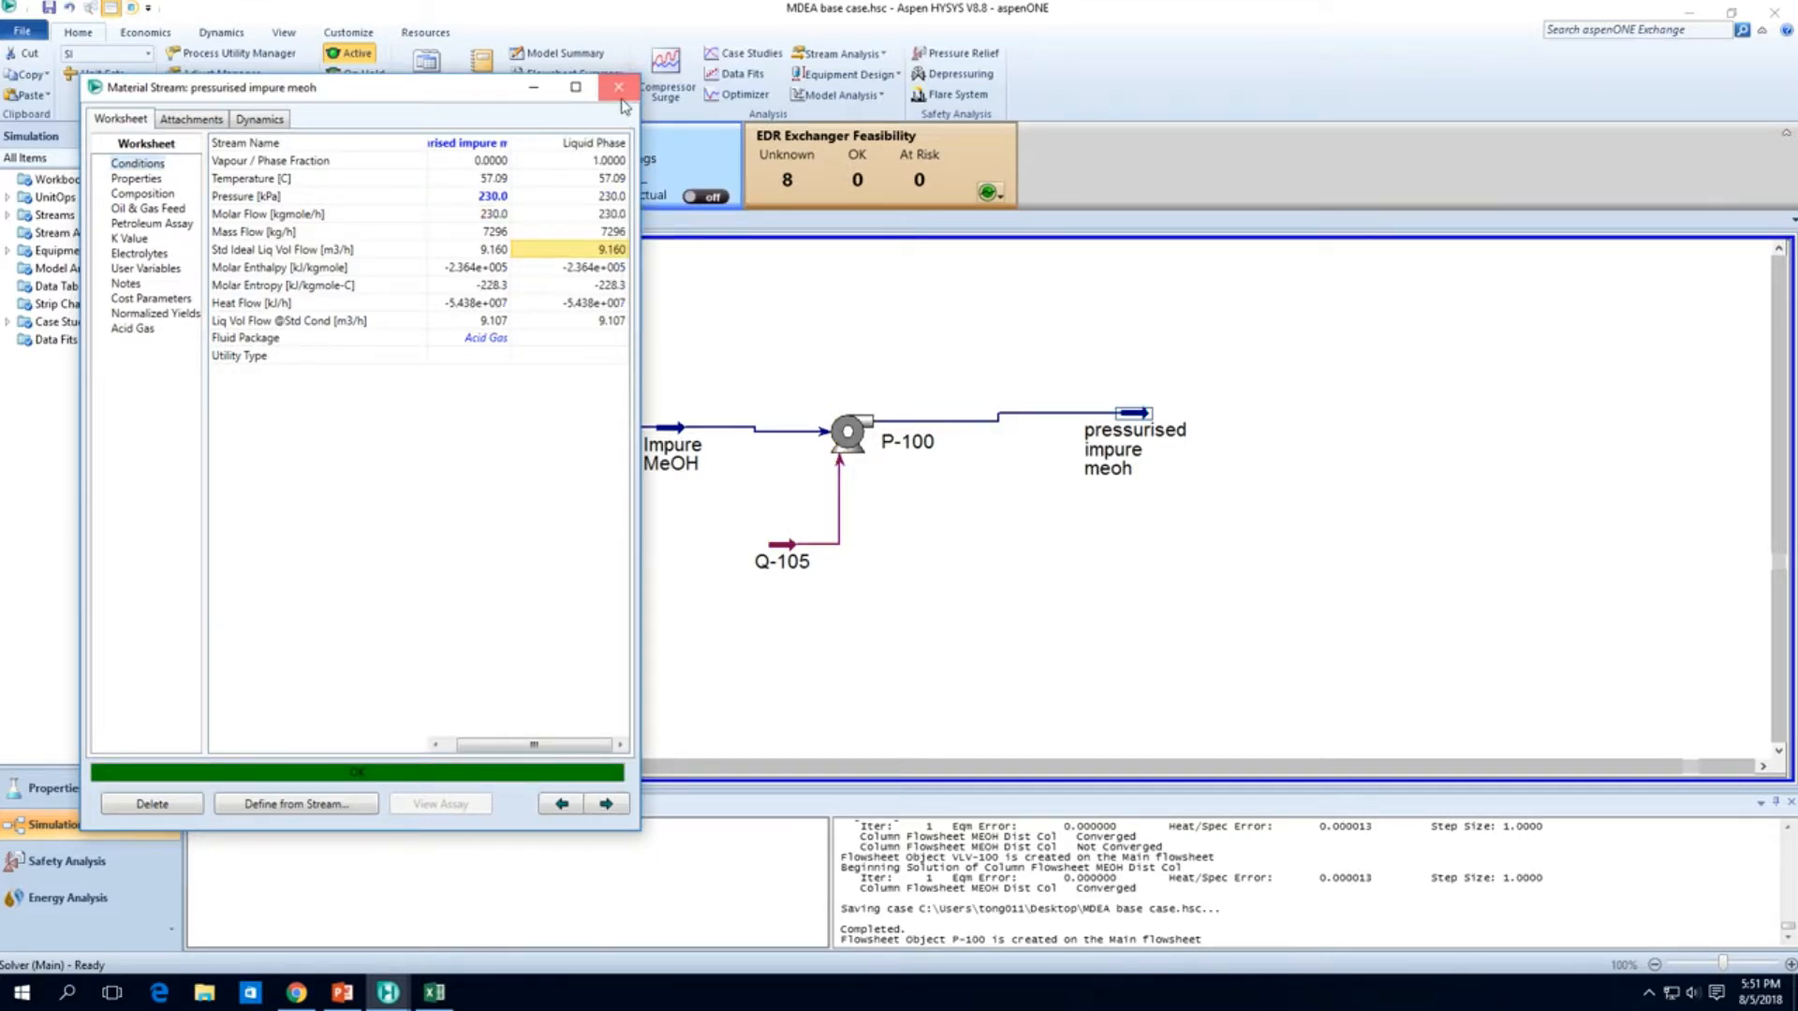
left_click(619, 86)
mouse_move(1129, 424)
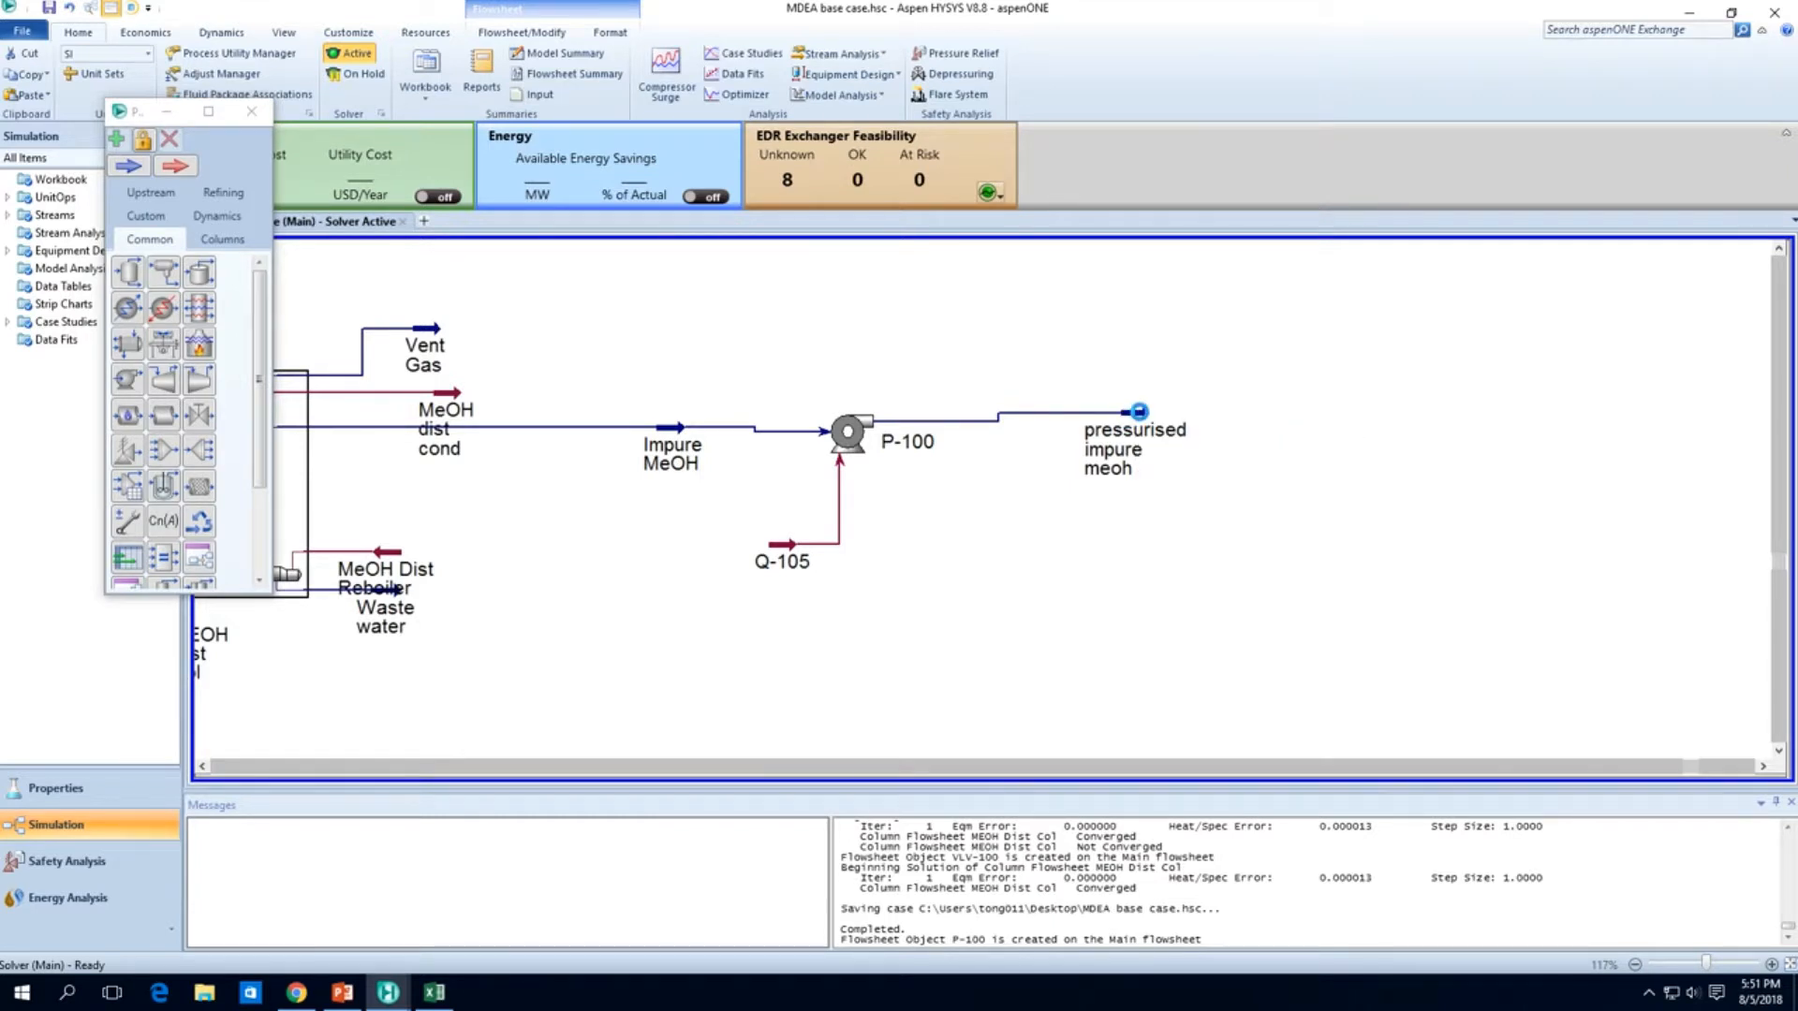
key("ctrl+s")
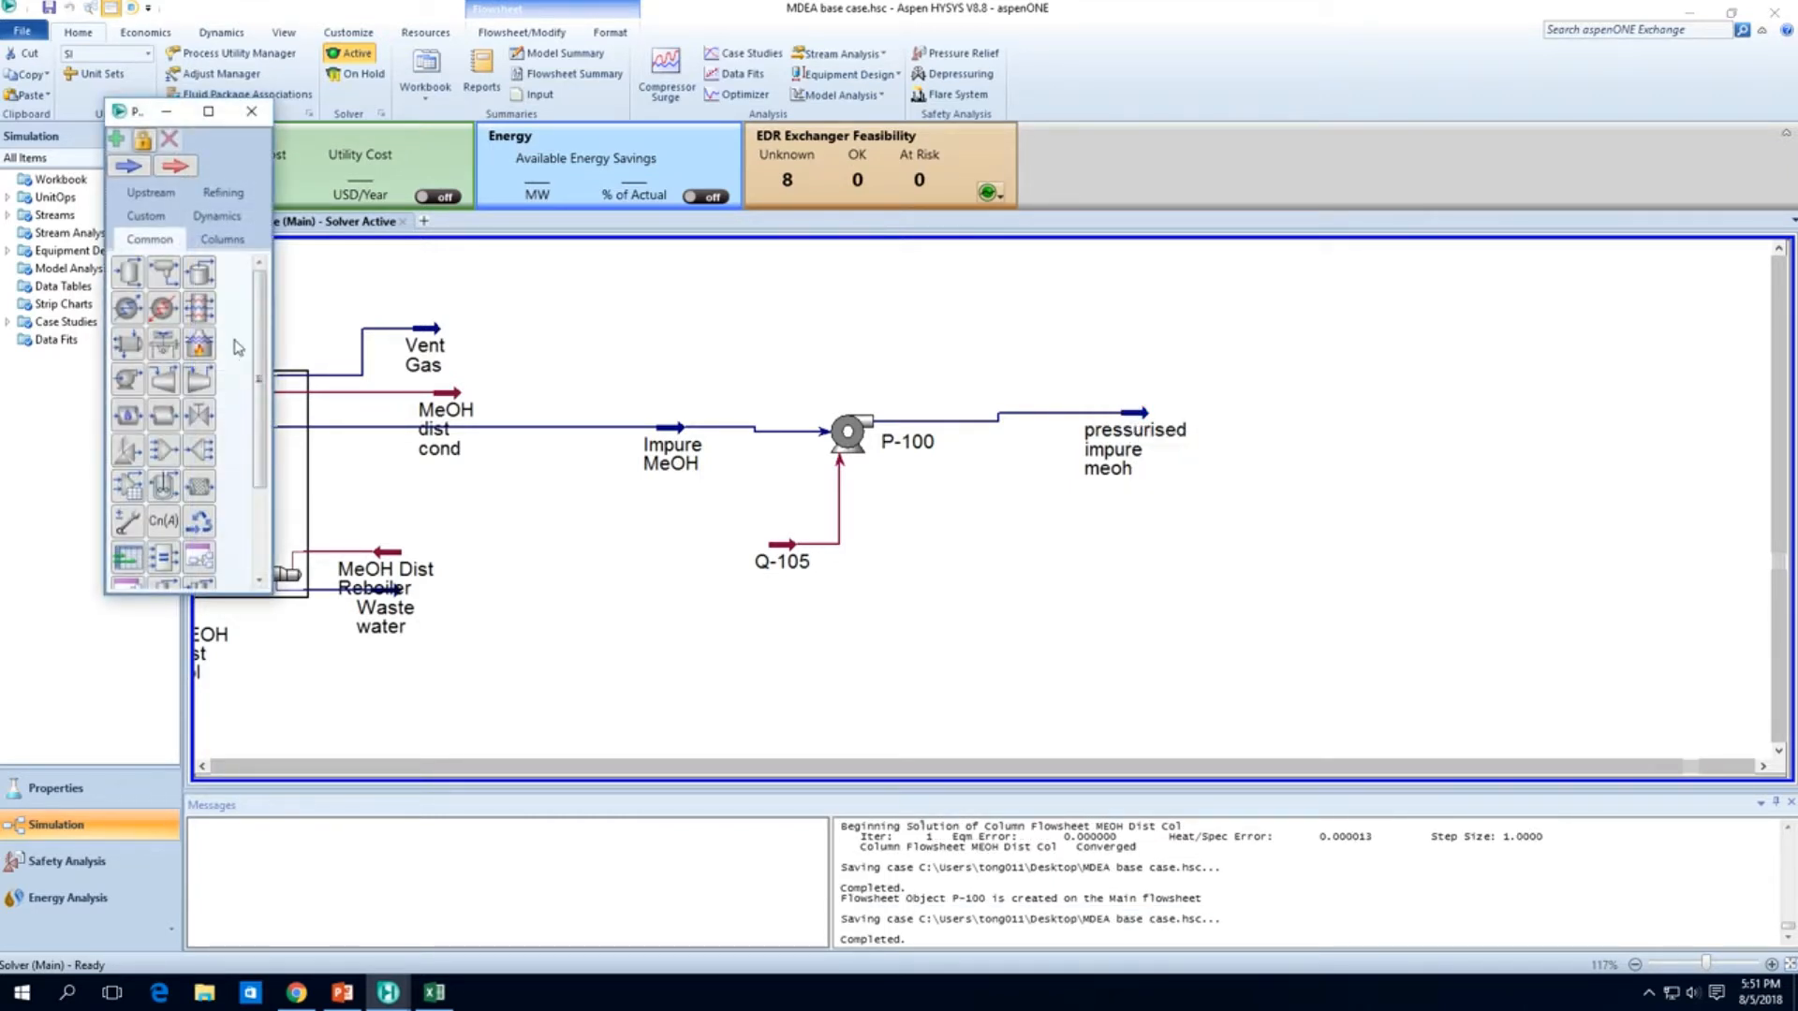
Step: Place a distillation column sub-flowsheet downstream of the pressurised impure meoh stream
scroll(245, 359, "down", 3)
scroll(239, 363, "up", 3)
left_click(207, 241)
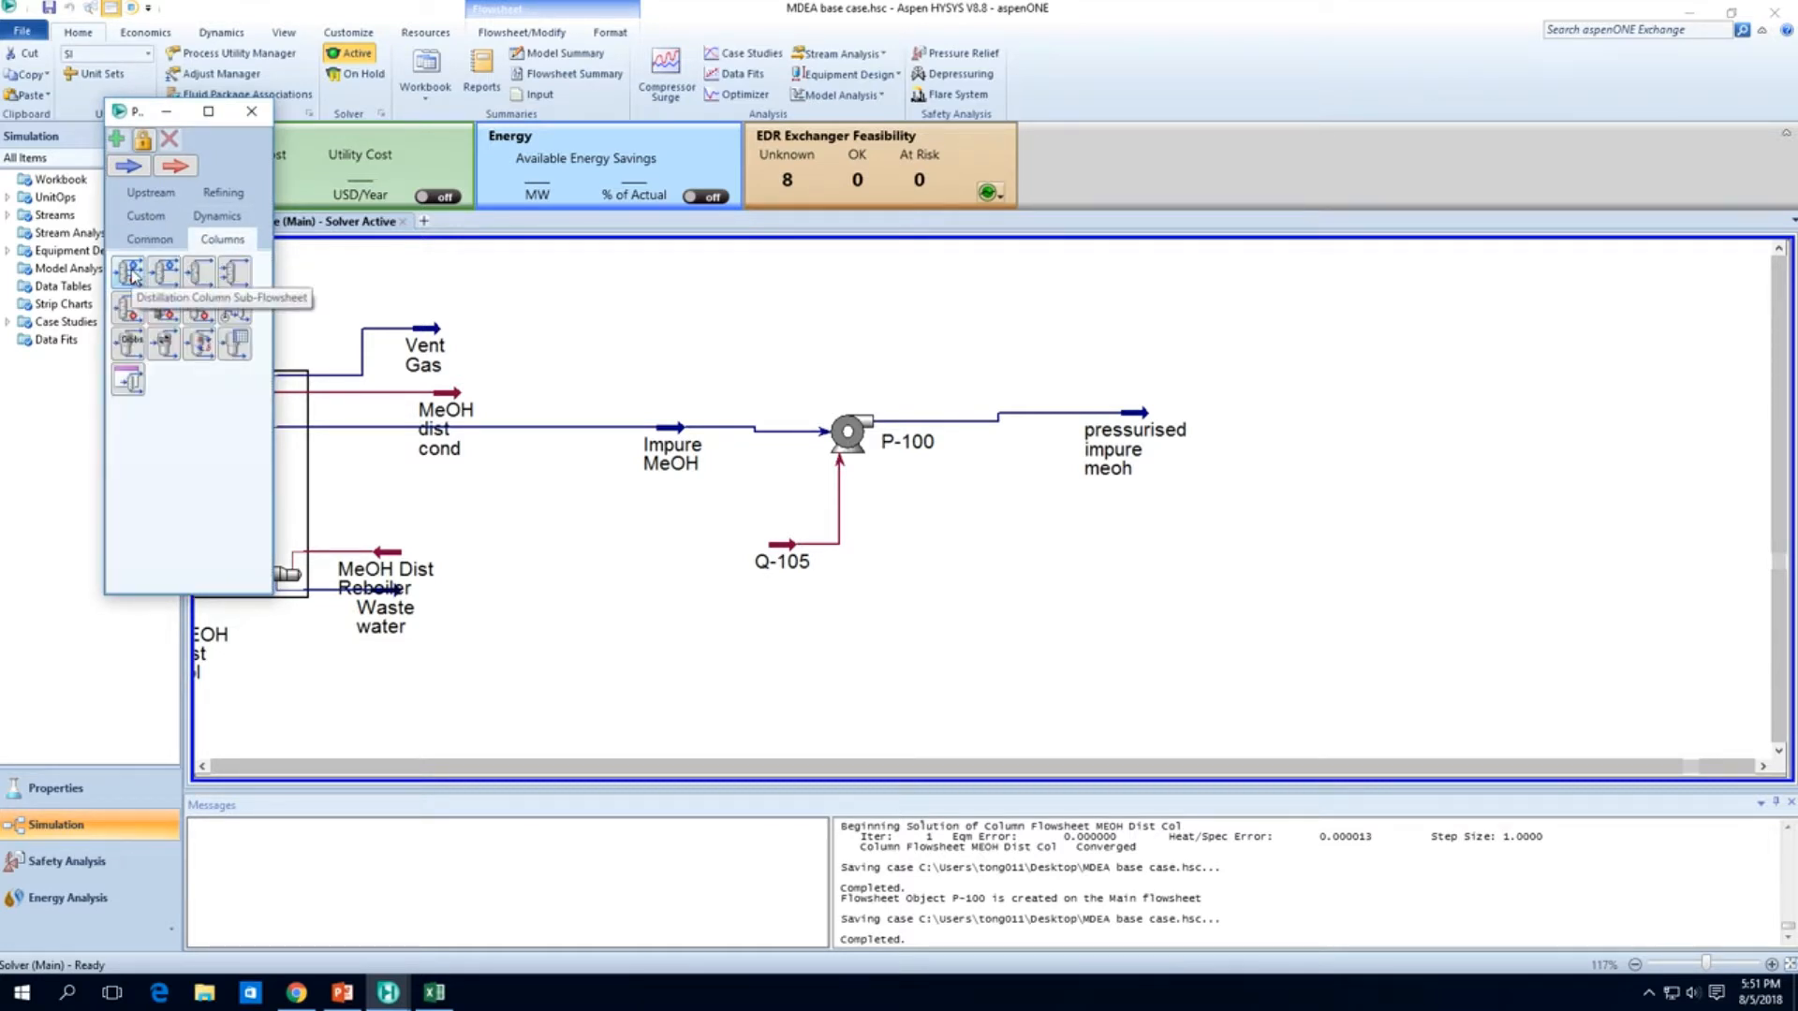
left_click_drag(131, 273, 1344, 557)
left_click(1213, 530)
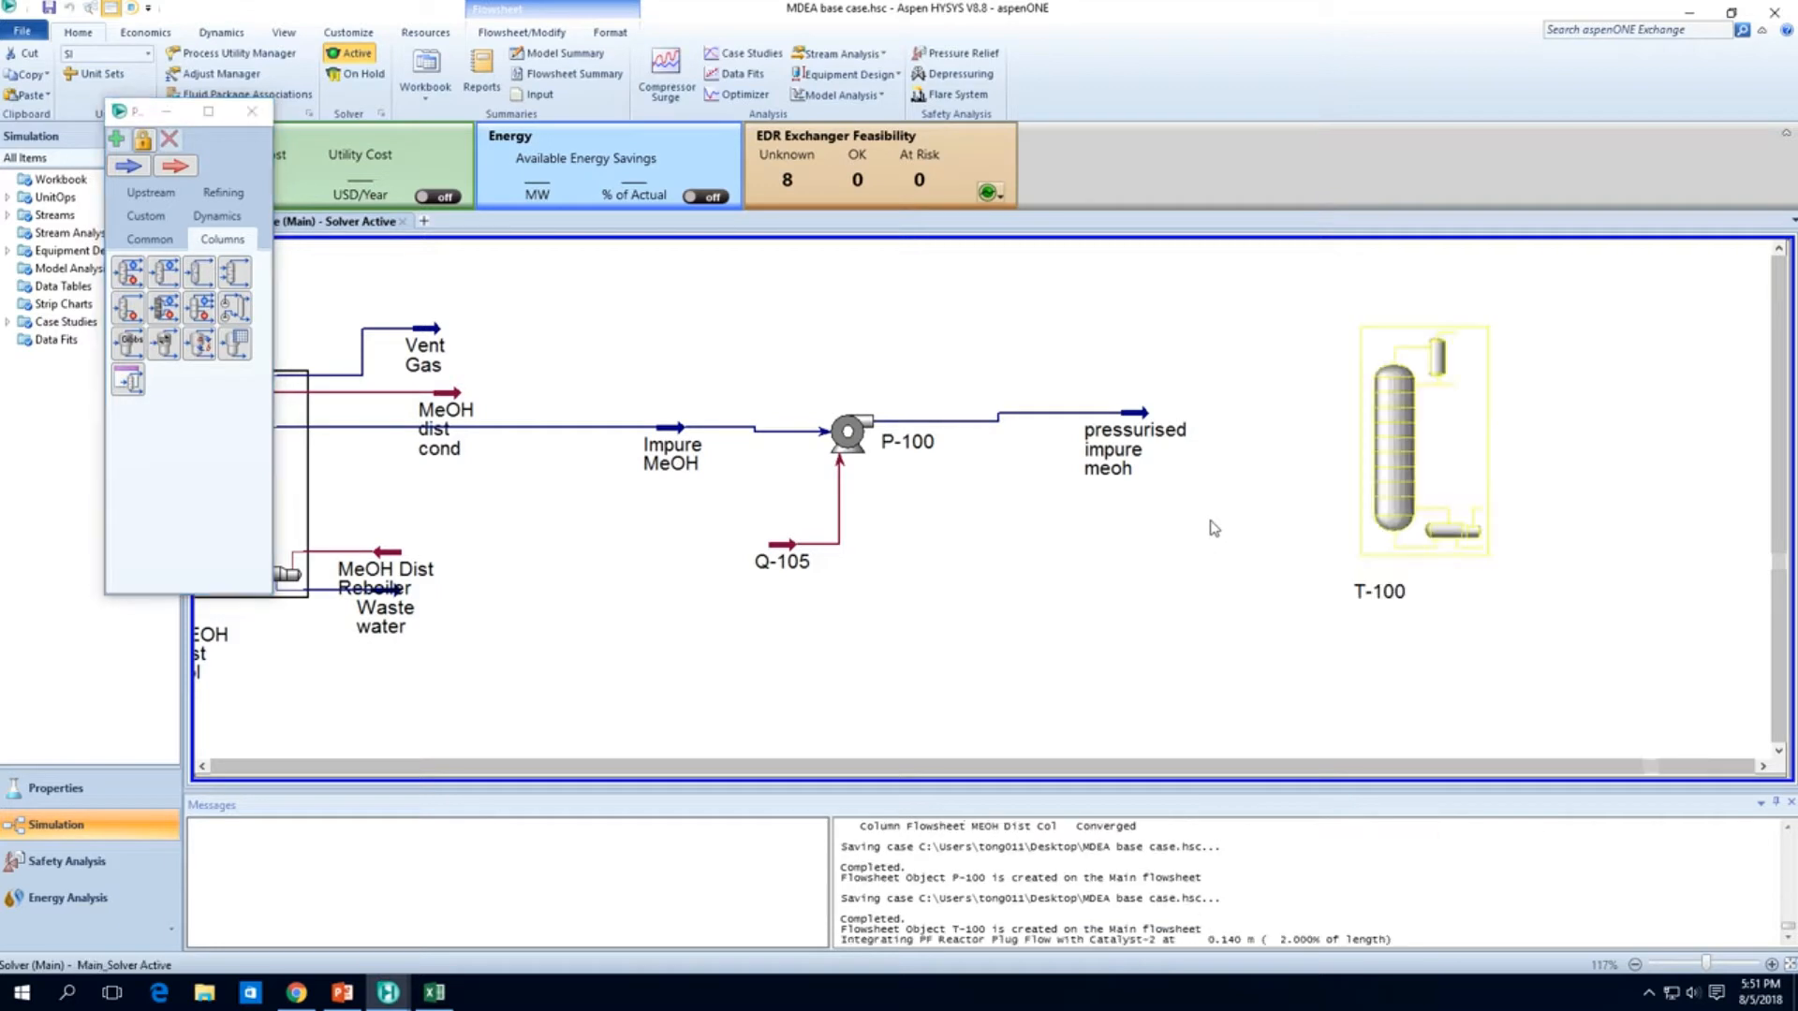
Step: Name distillation column T-100 MEOH Ultrapure Tower
double_click(1373, 456)
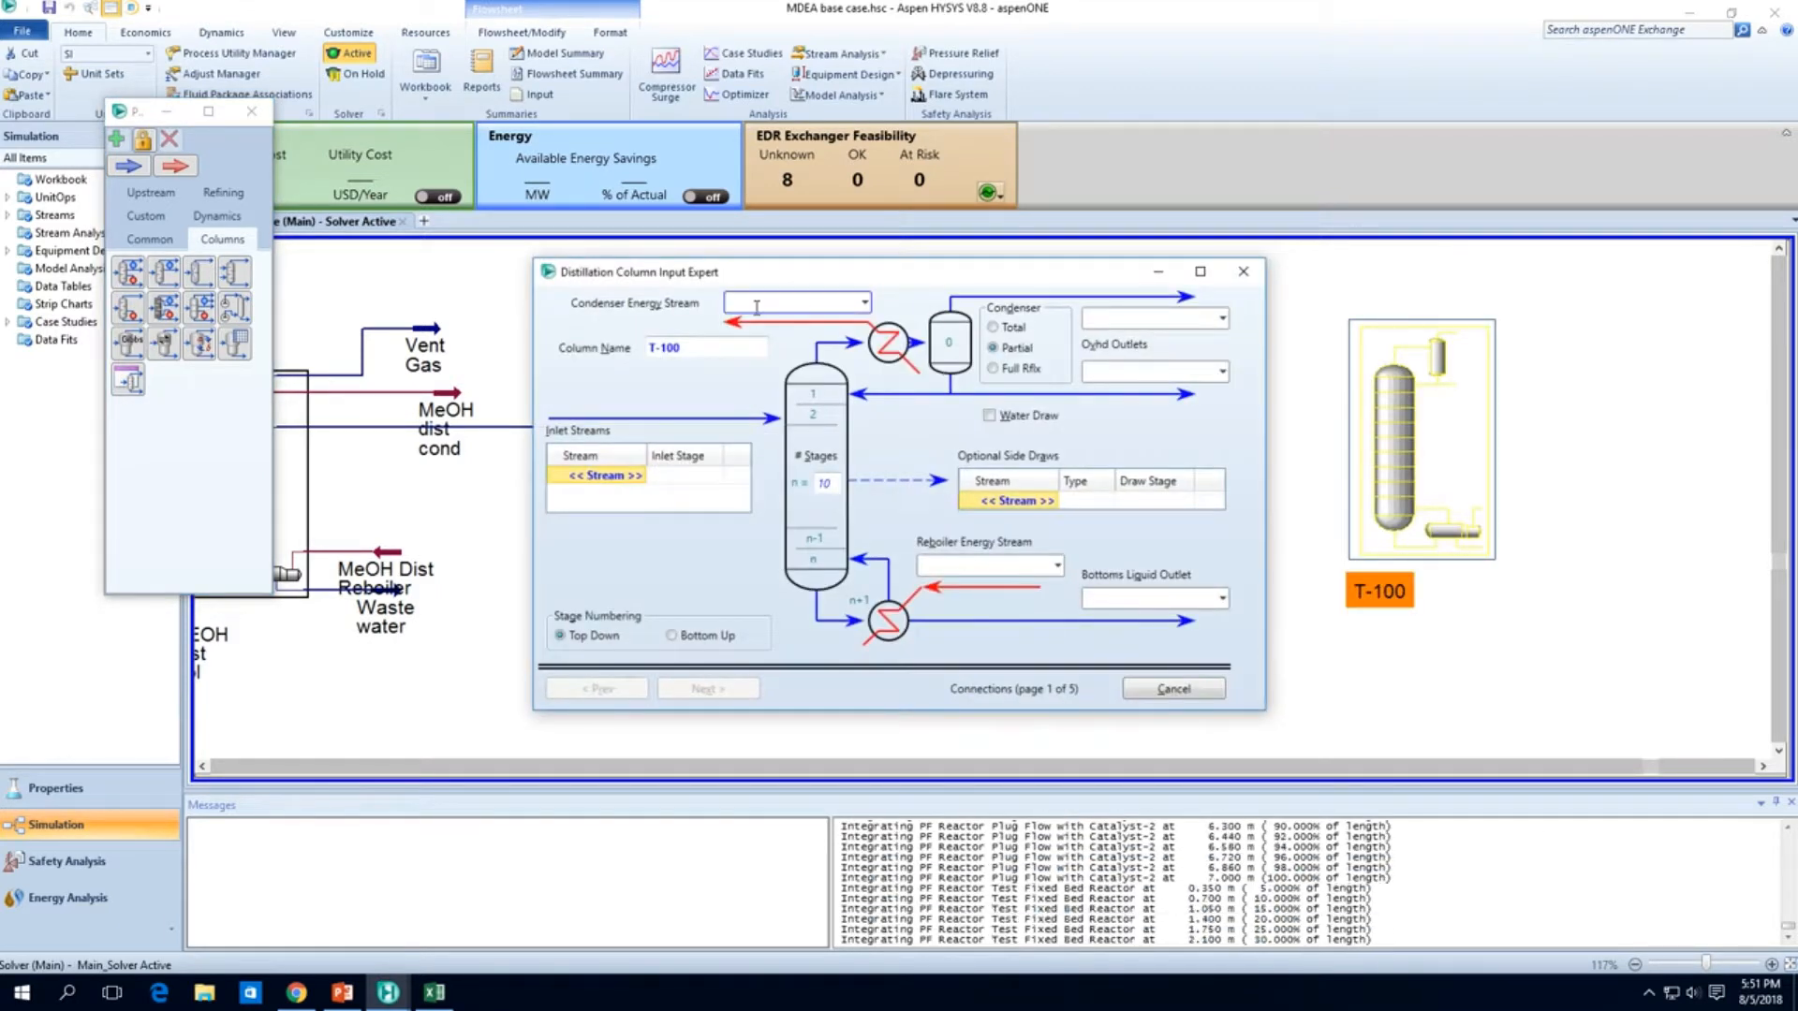
left_click(727, 346)
type("MEO")
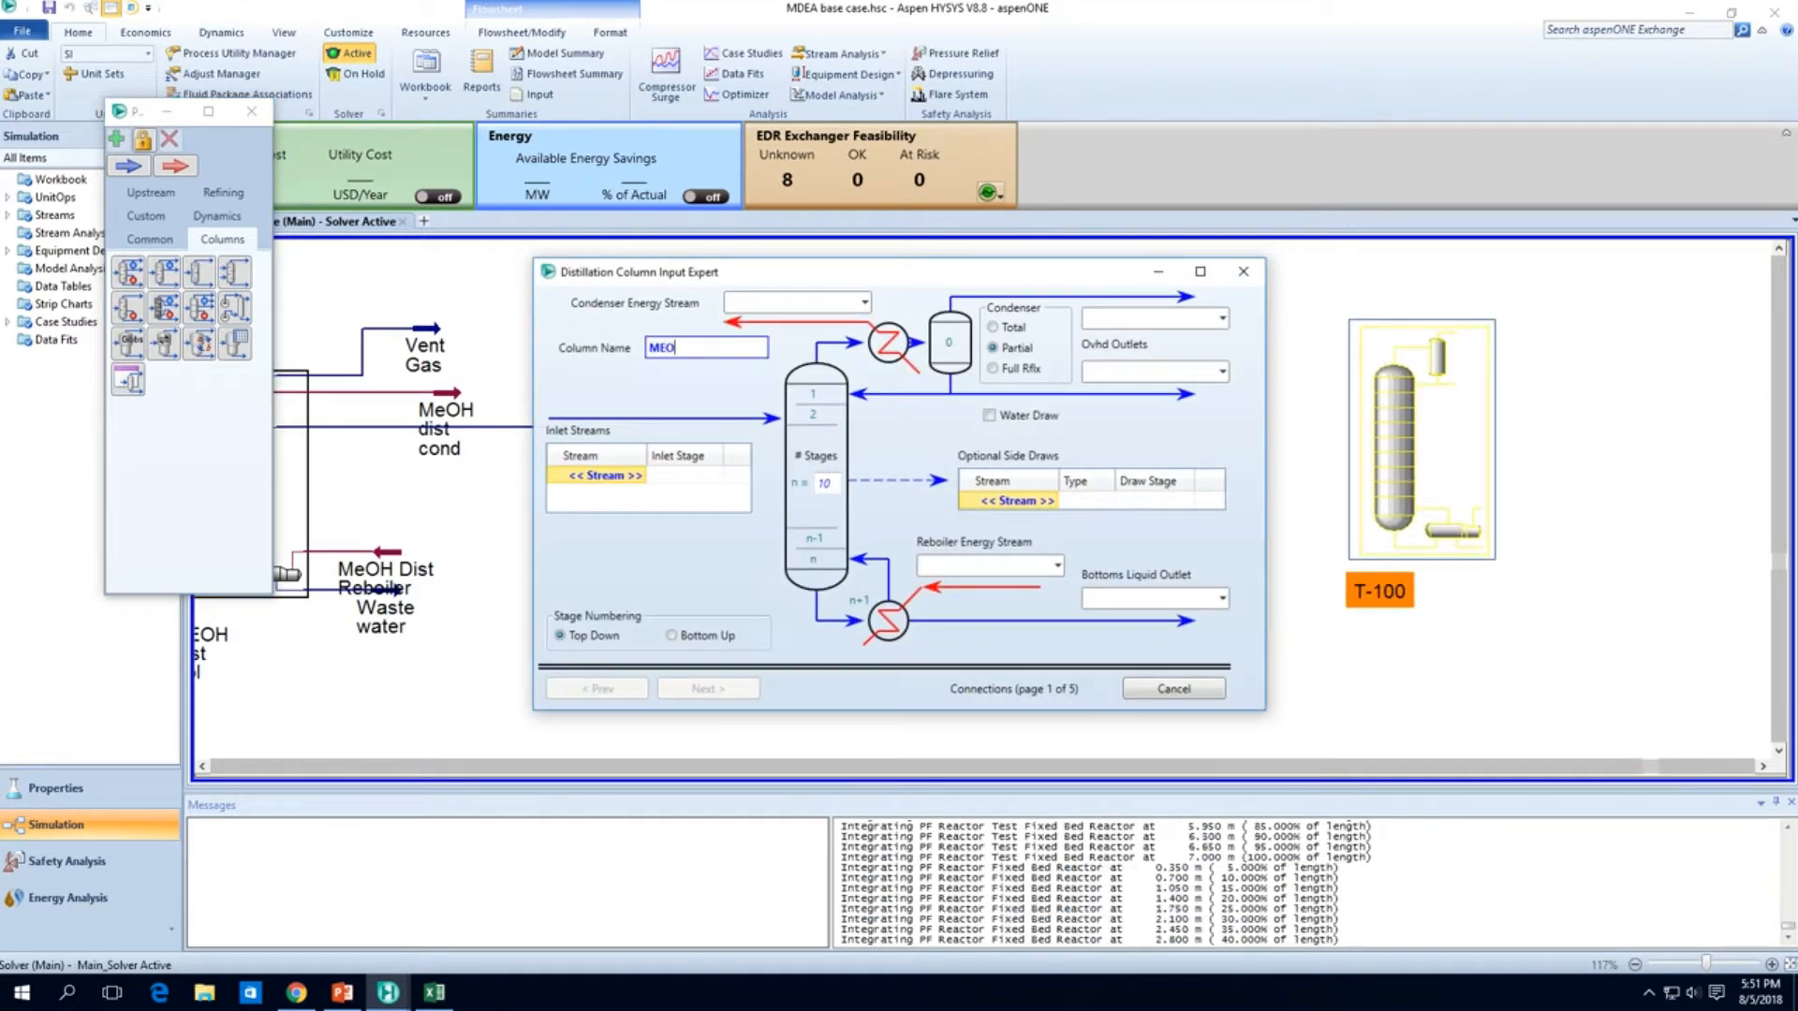
type("H Ultrap")
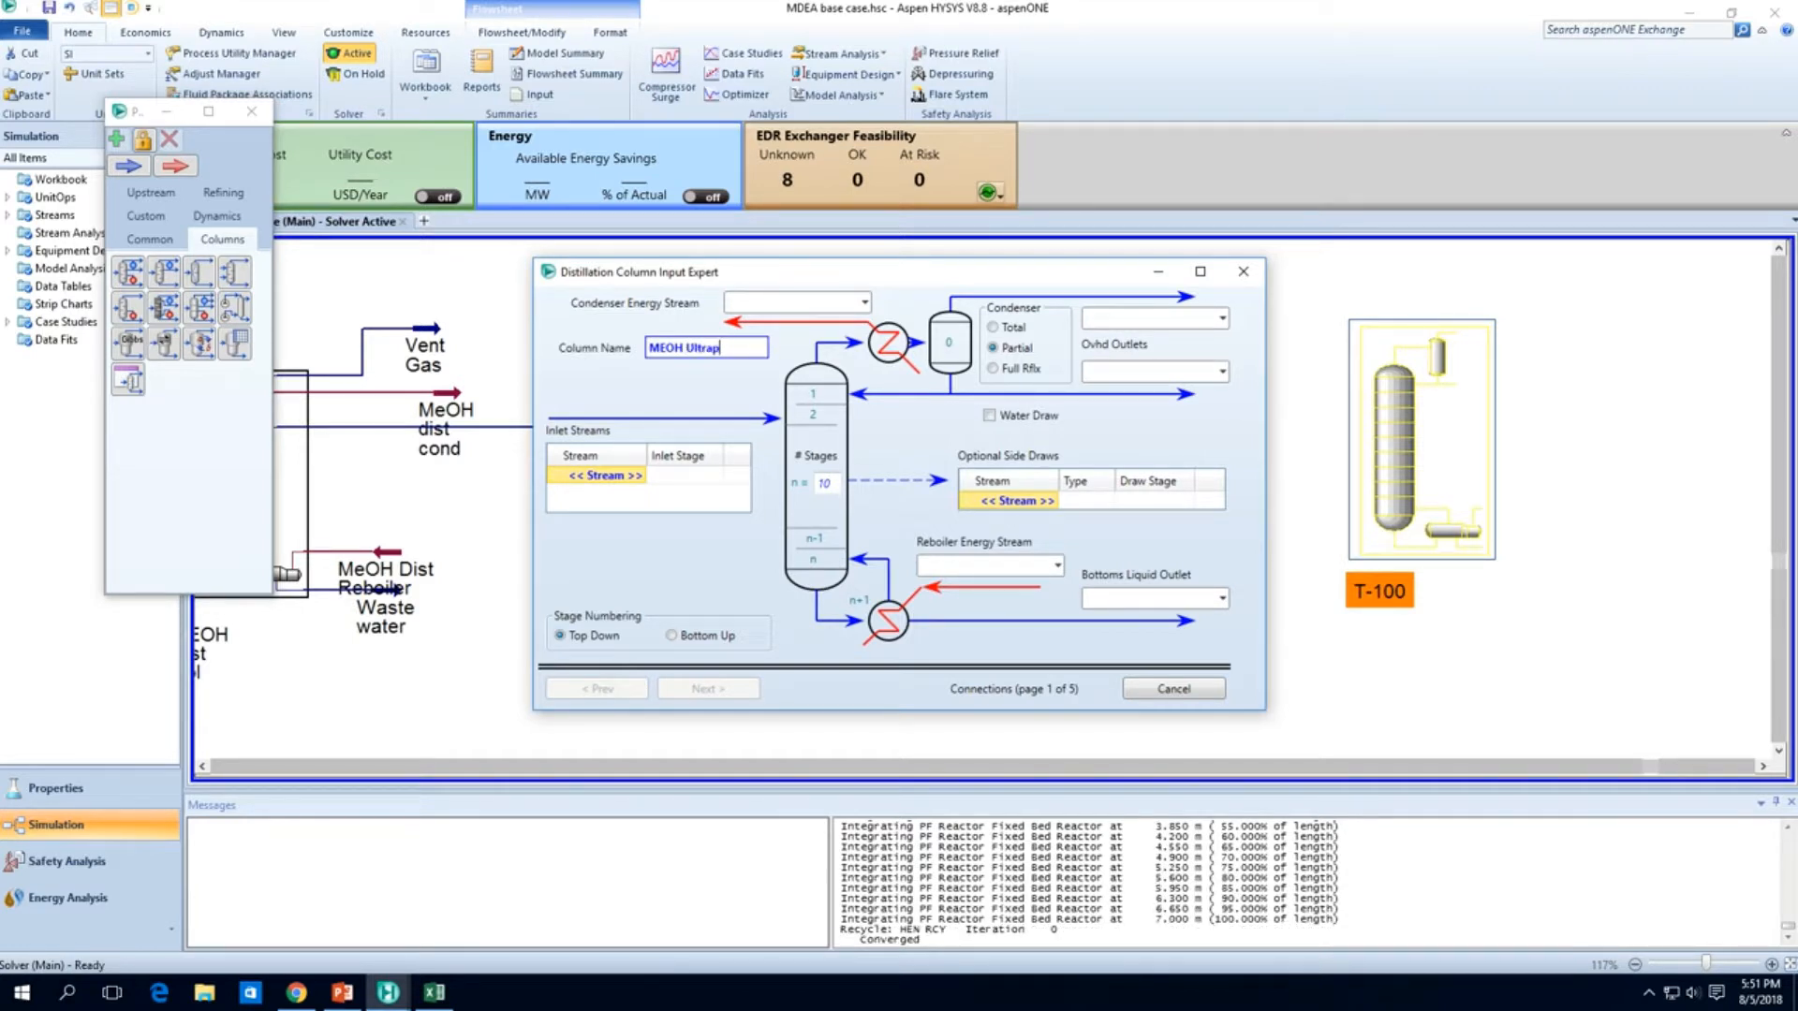
type("ure Tower")
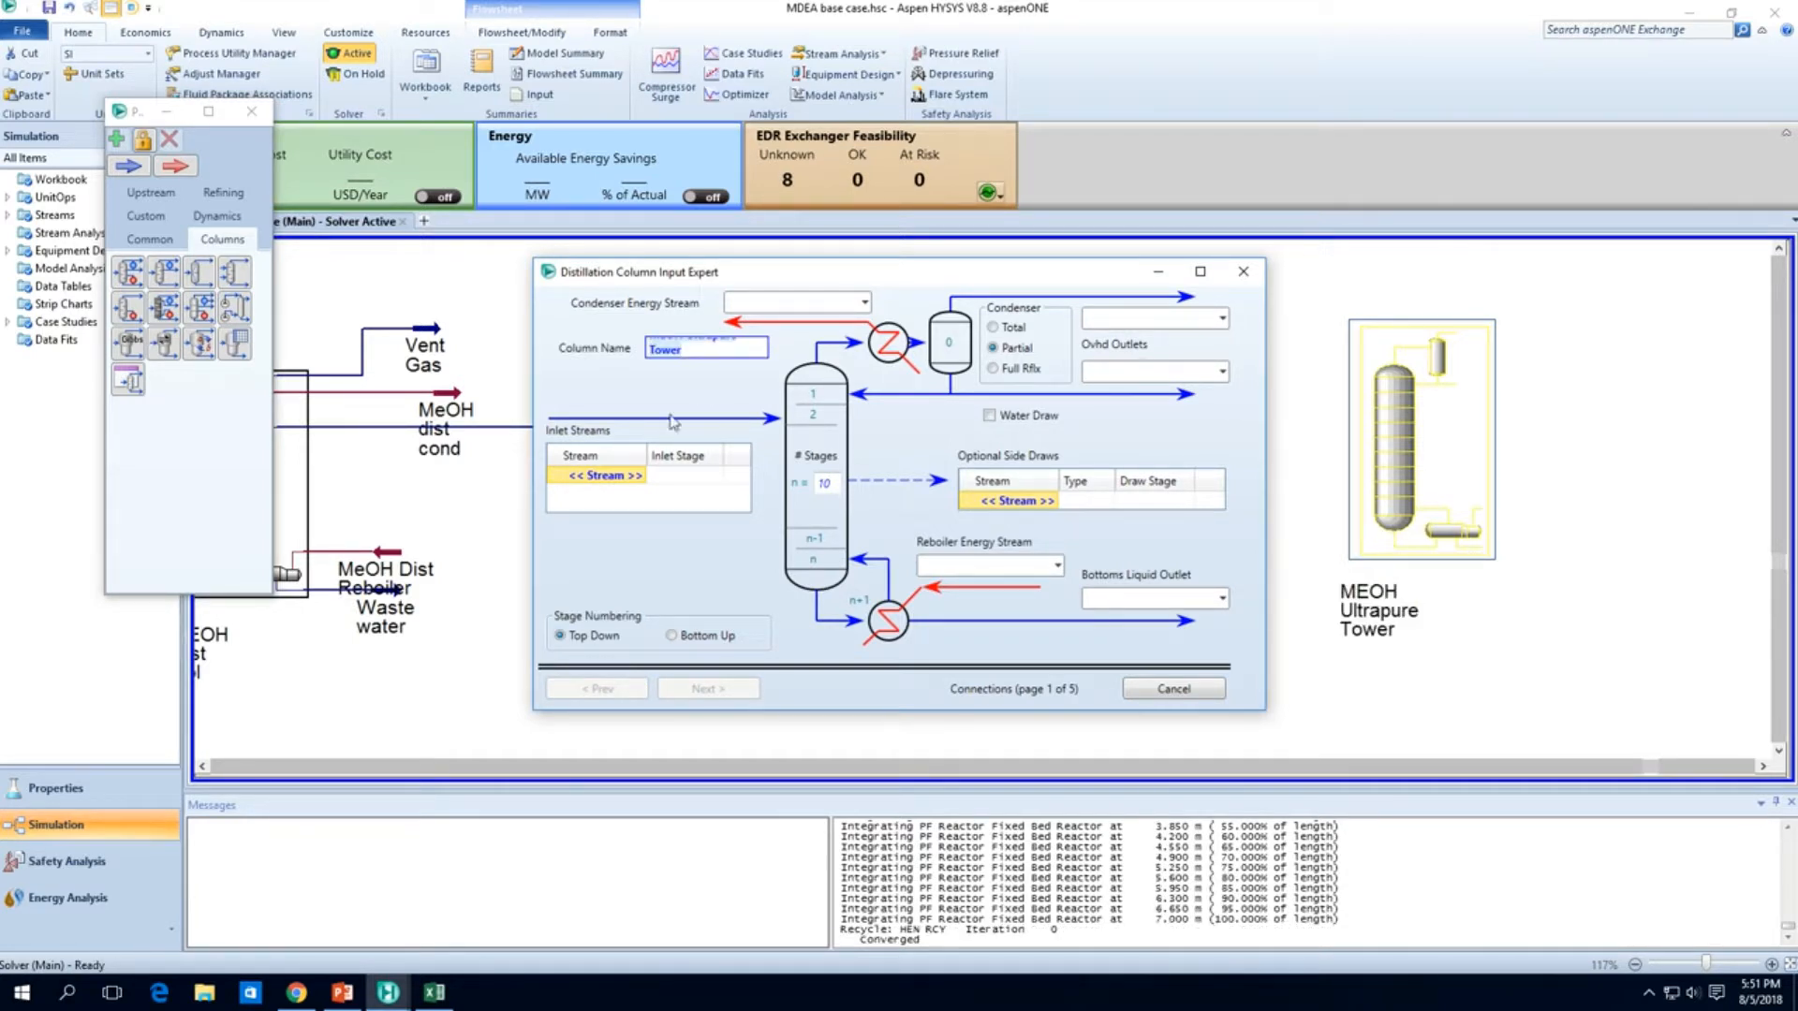
left_click(1244, 272)
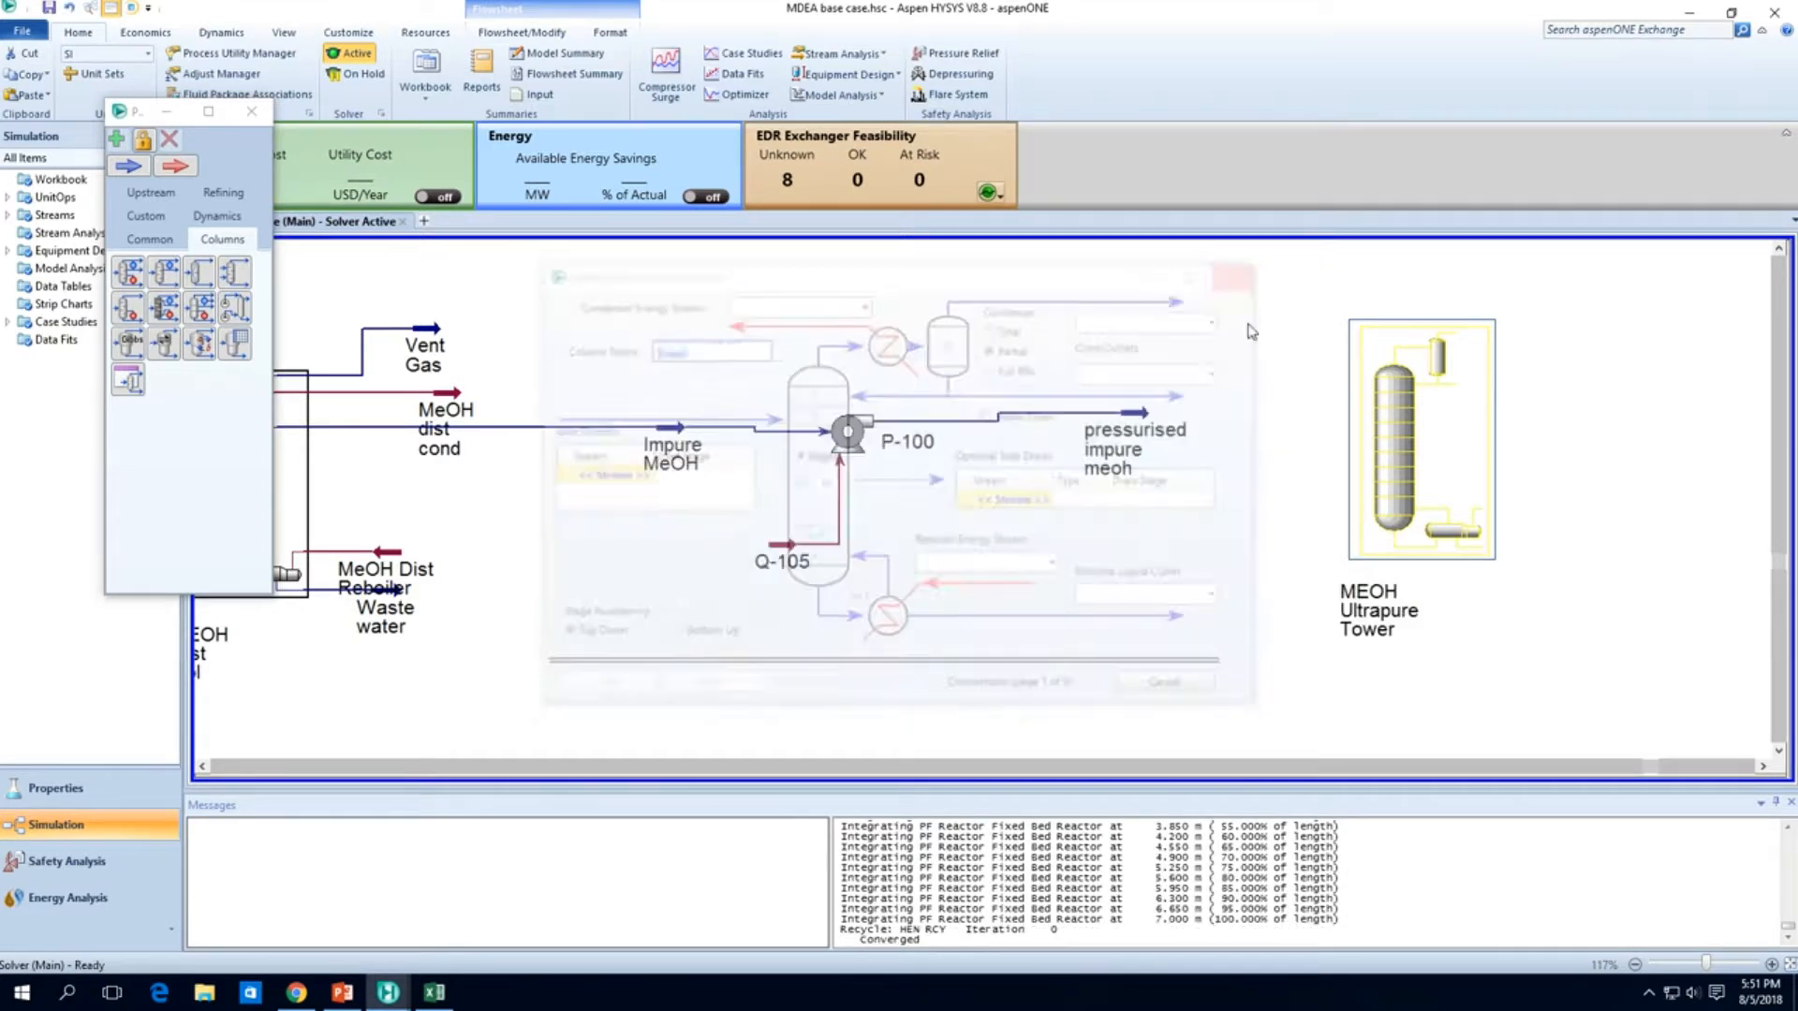
Step: Connect pressurised impure meoh as the feed of MEOH Ultrapure Tower, with 20 stages and inlet stage 11
left_click_drag(1146, 414, 1419, 426)
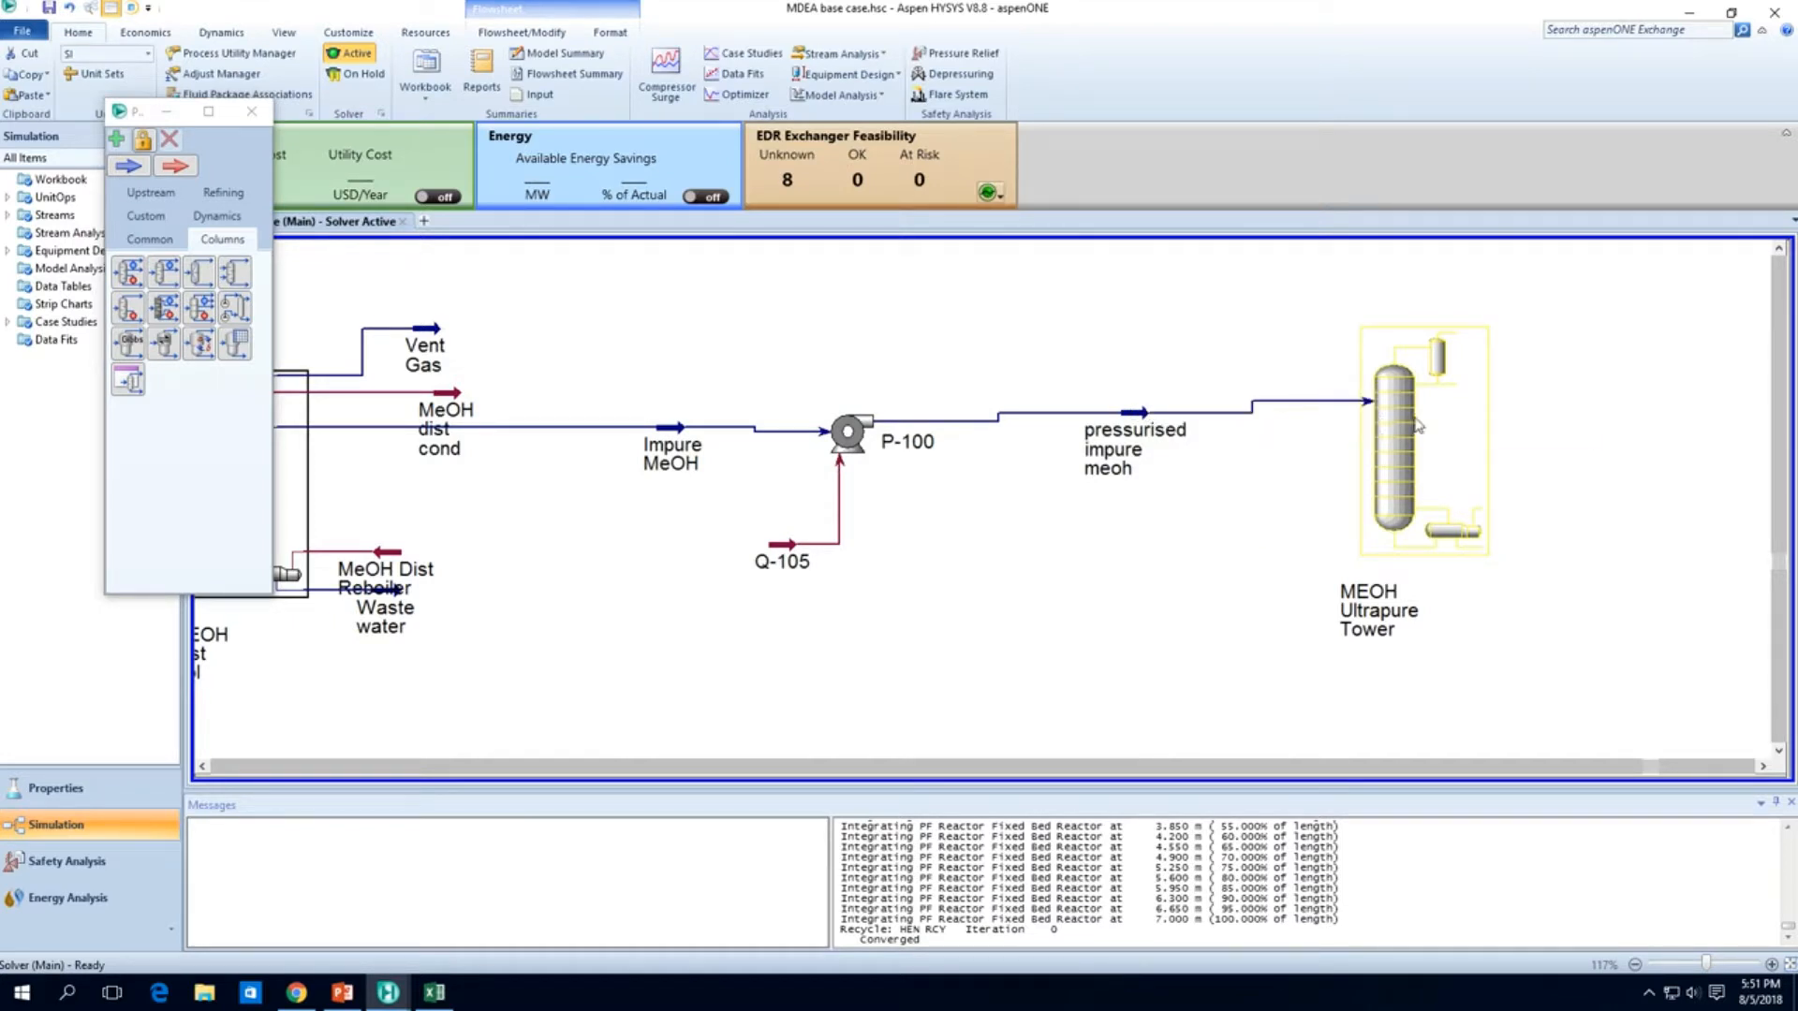
double_click(1419, 426)
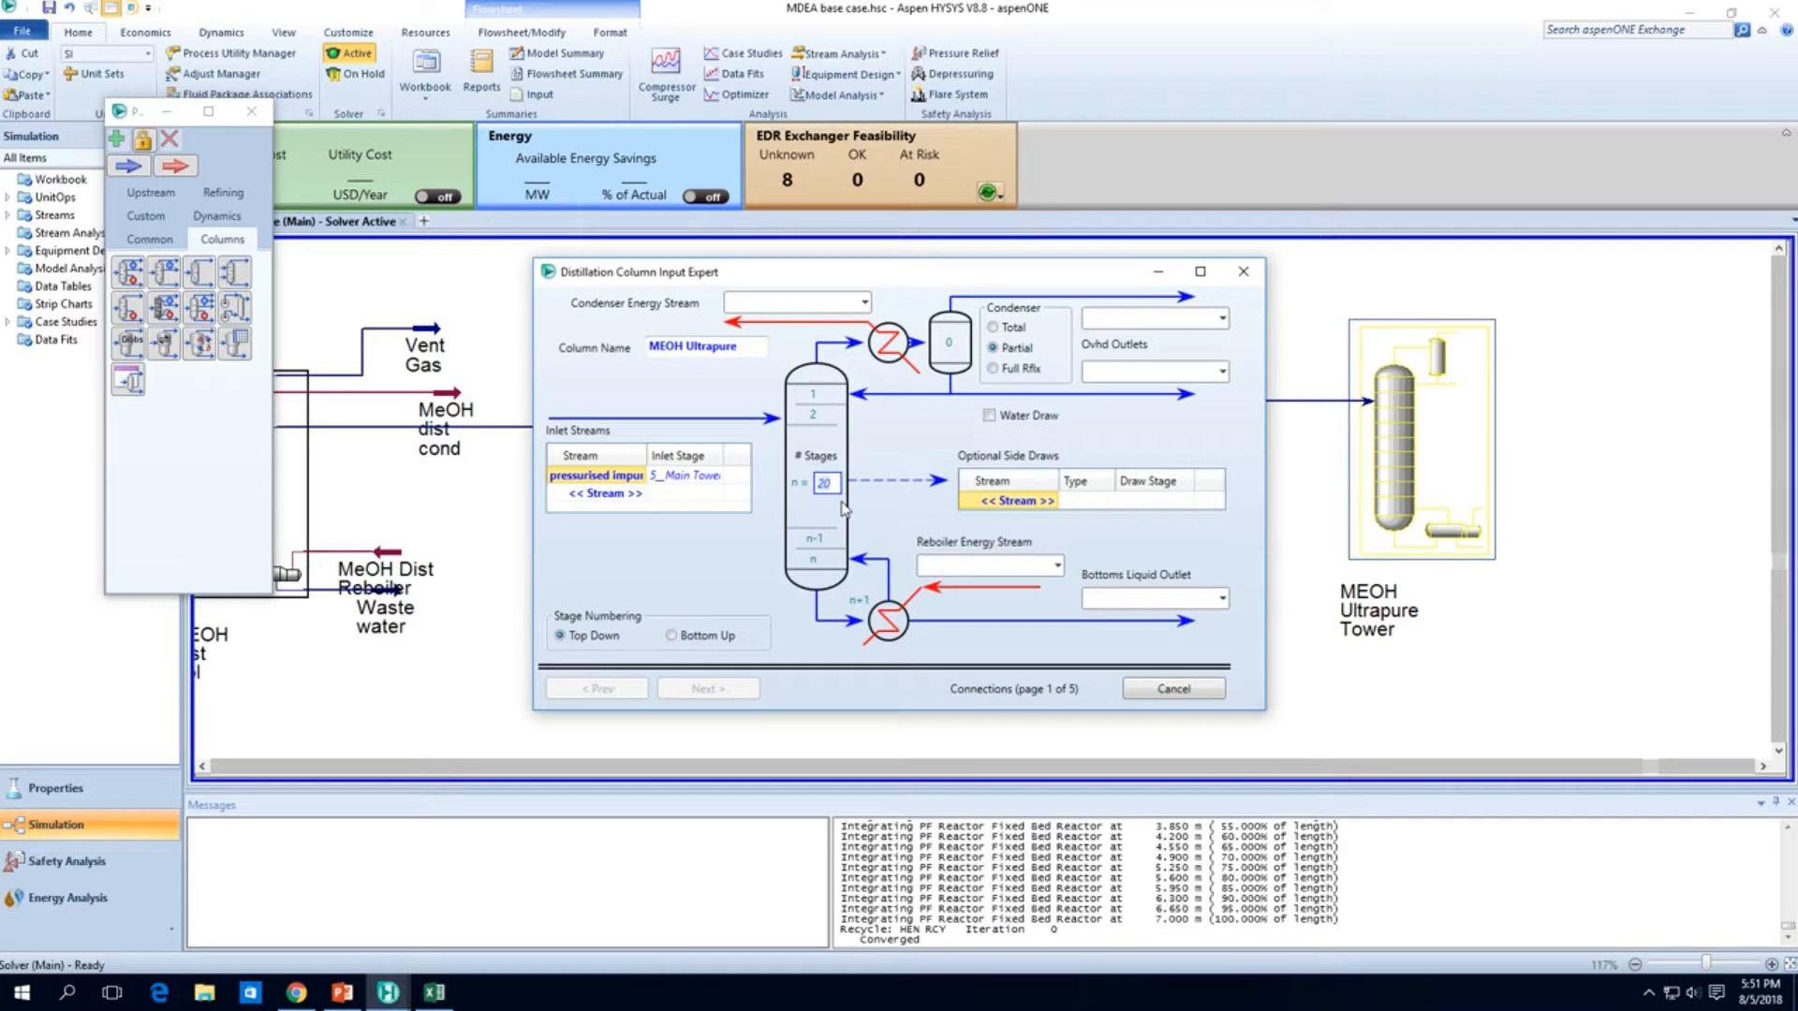
left_click(688, 476)
left_click(720, 477)
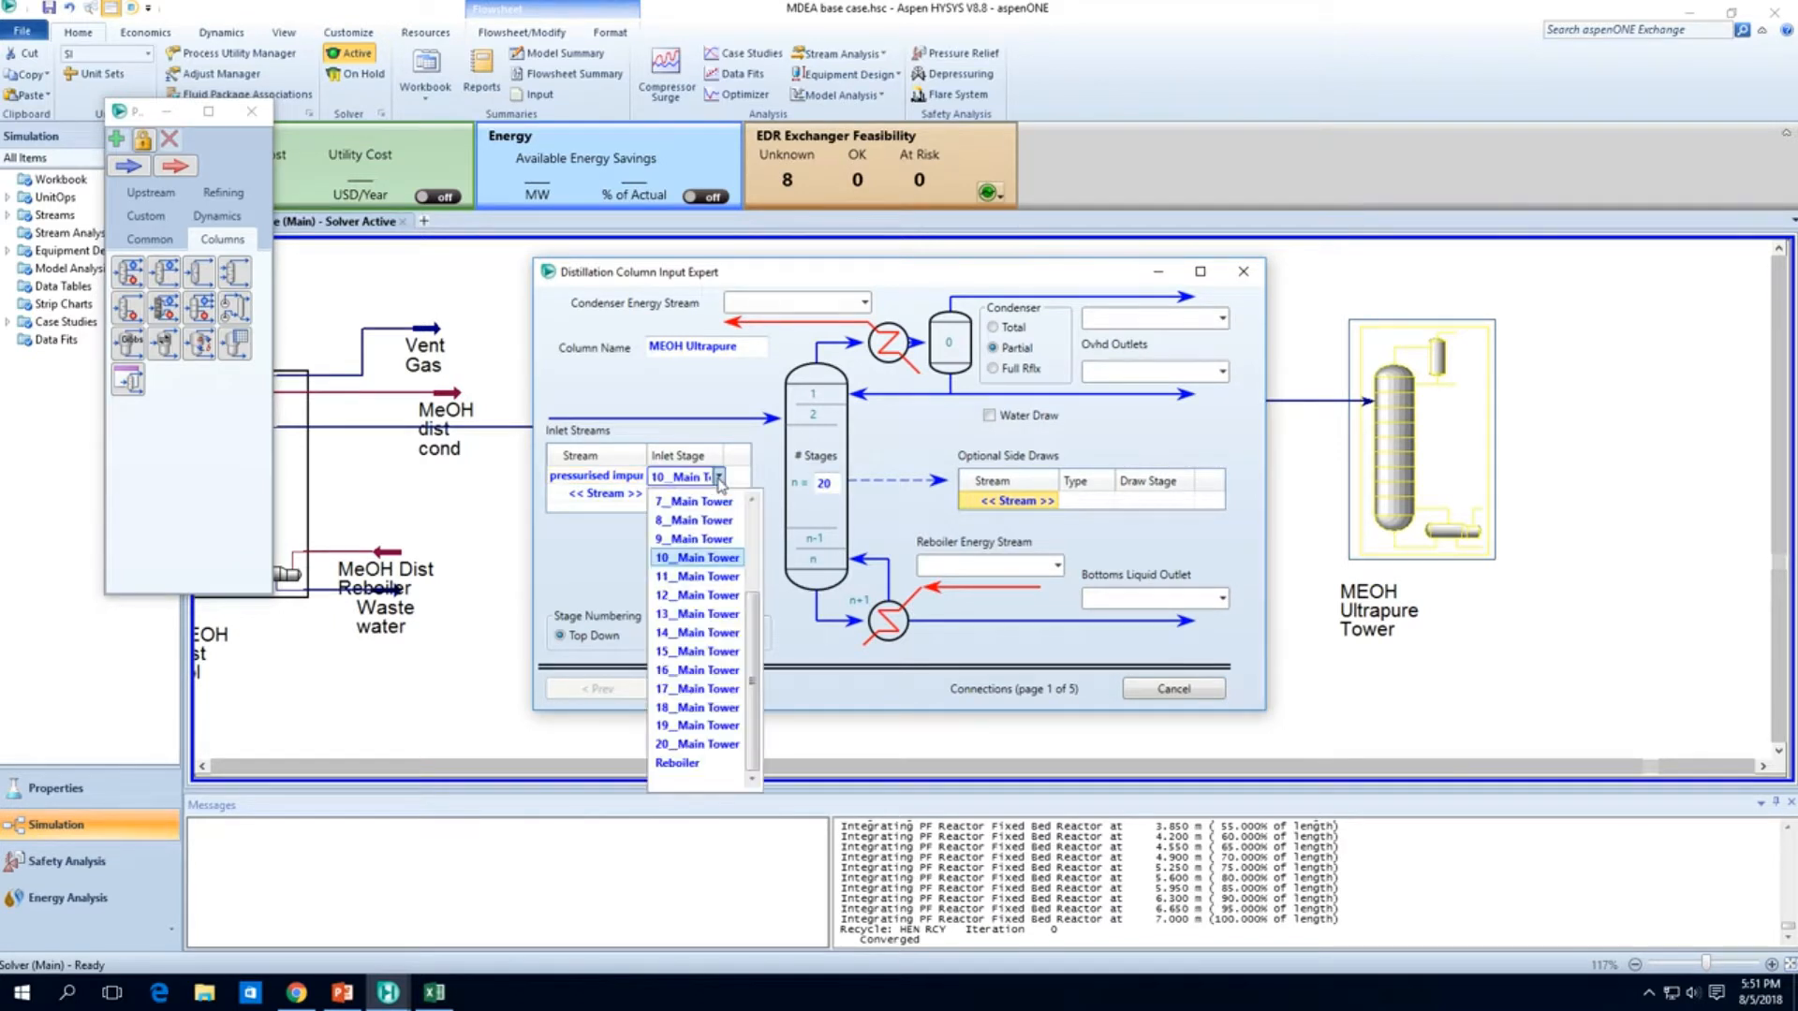
left_click(707, 577)
Step: Create the tower's condenser energy stream Ultra pure cond duty, reboiler energy stream ultra pure reboiler duty and bottoms outlet Waste water 2
left_click(825, 302)
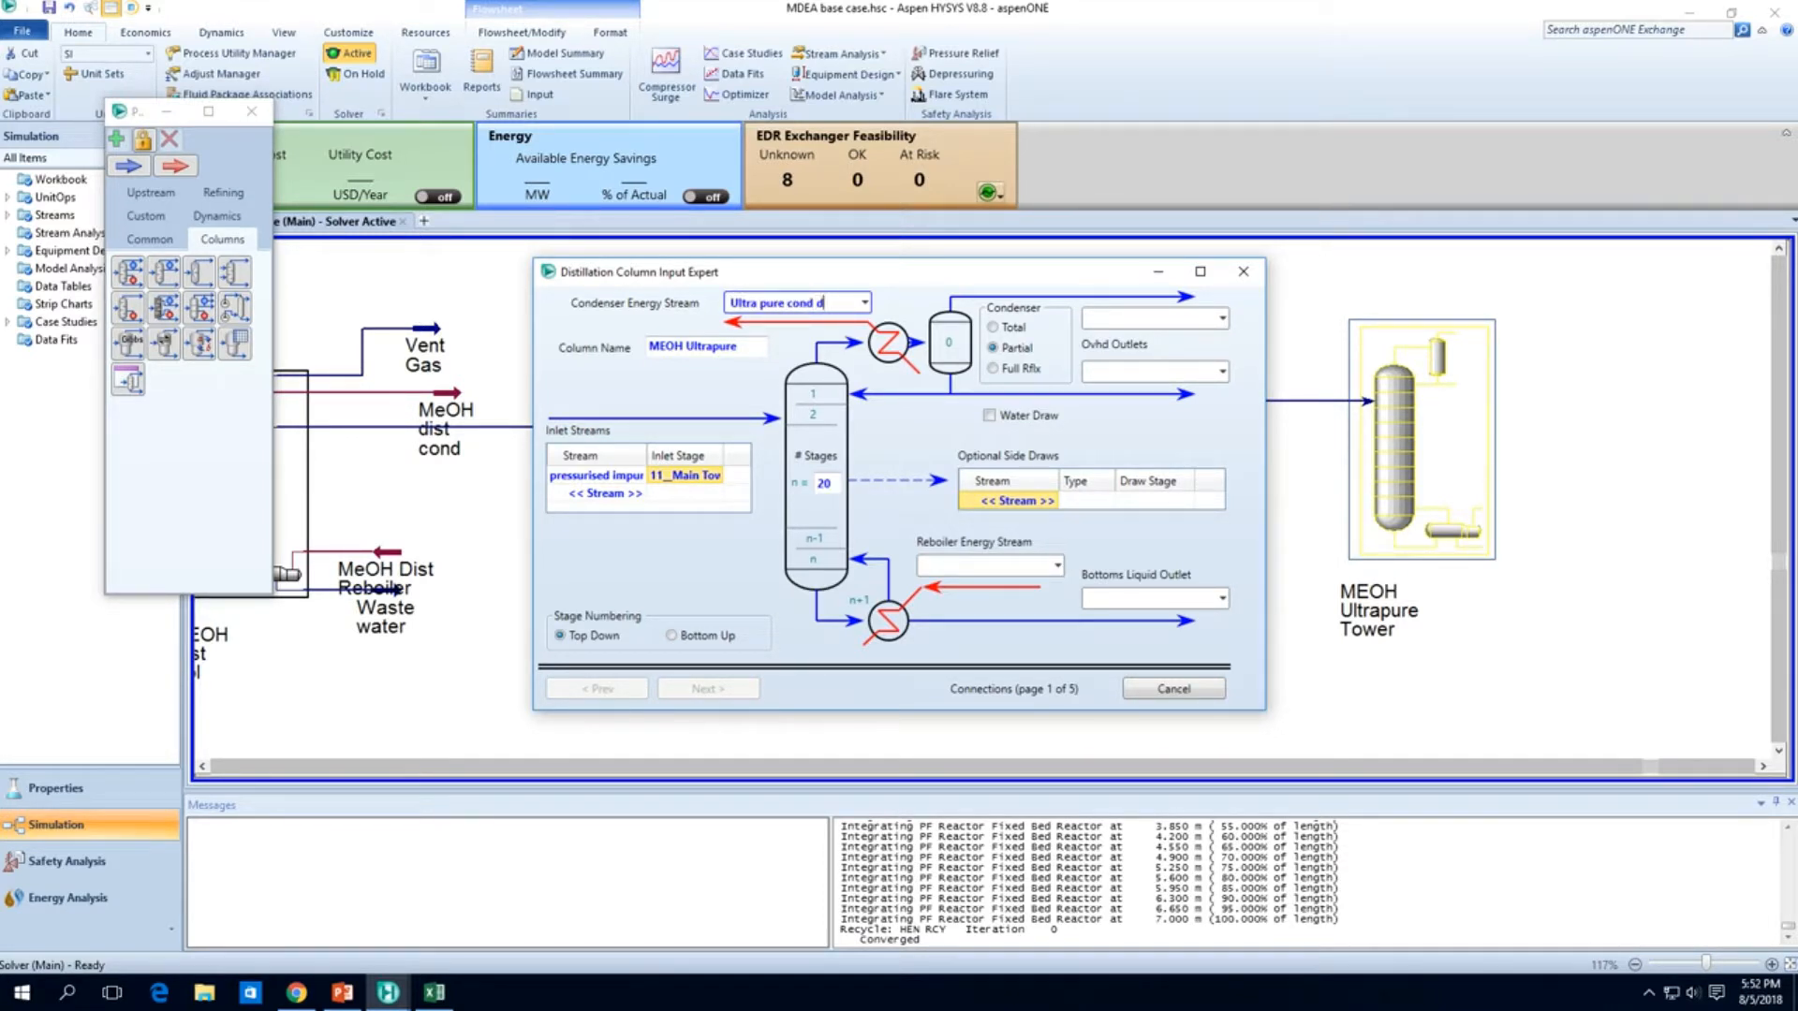
left_click(1009, 566)
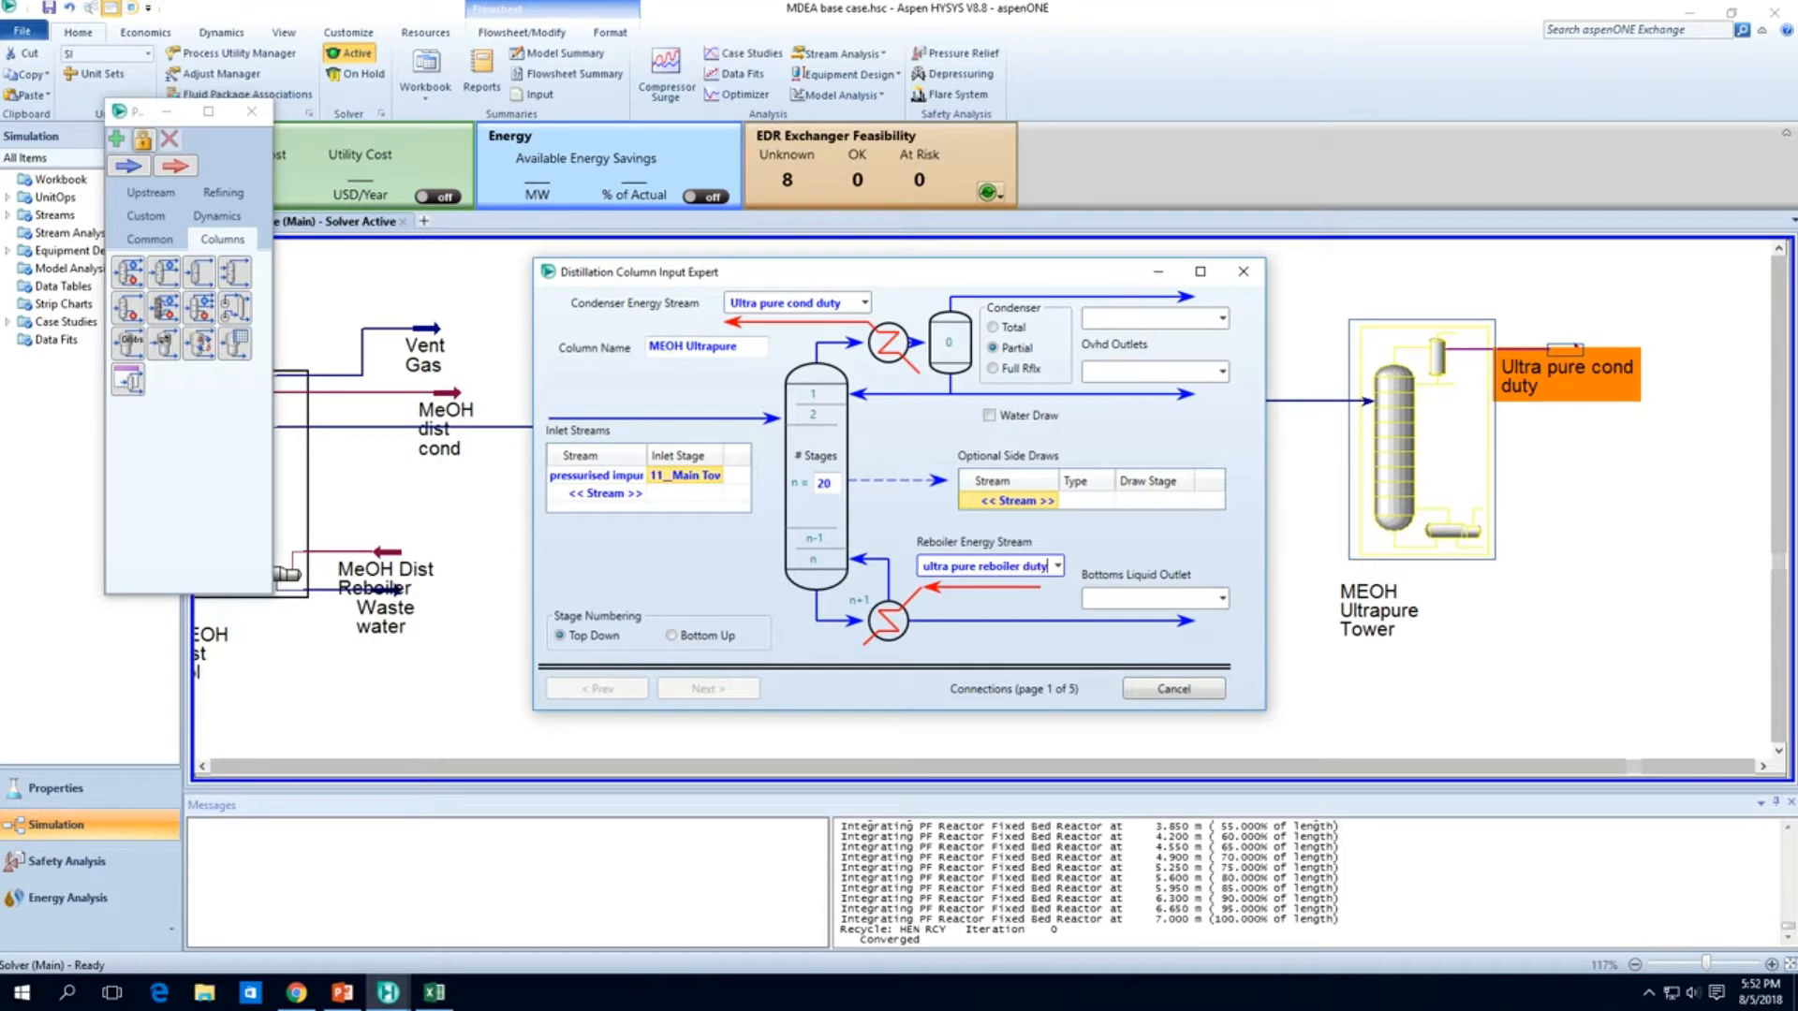
key("Return")
left_click(1146, 596)
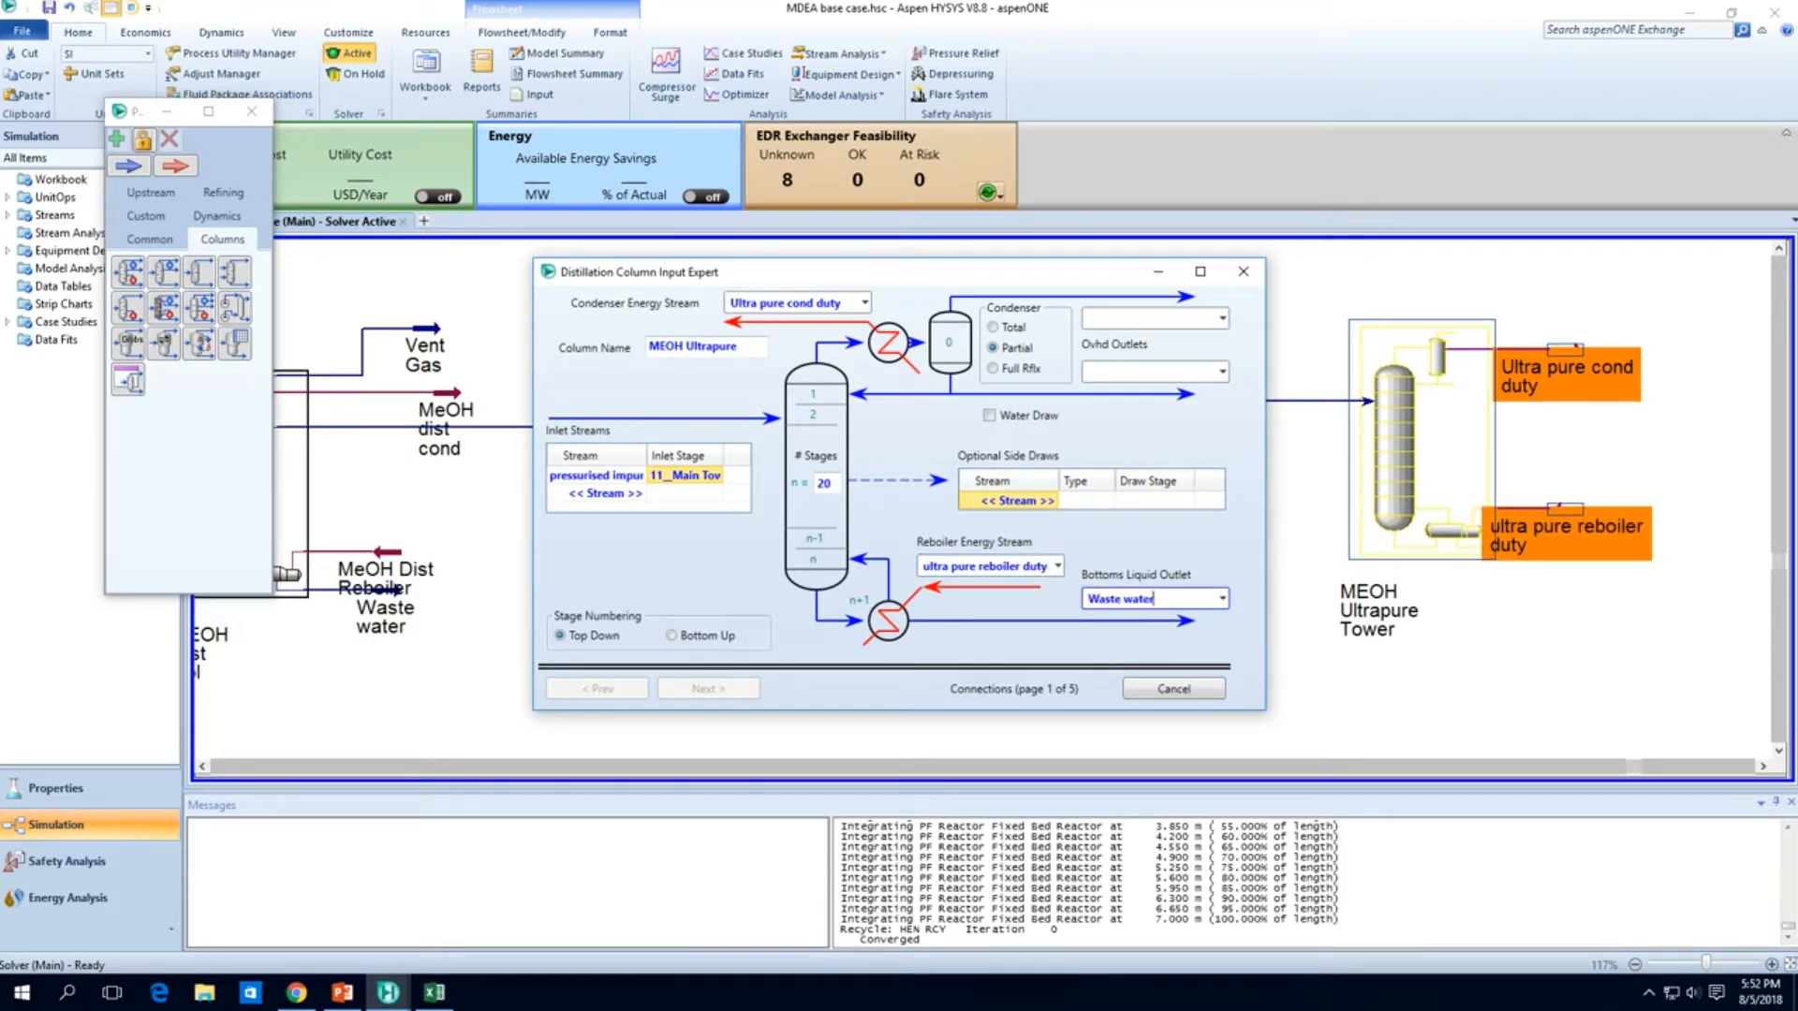
key("Return")
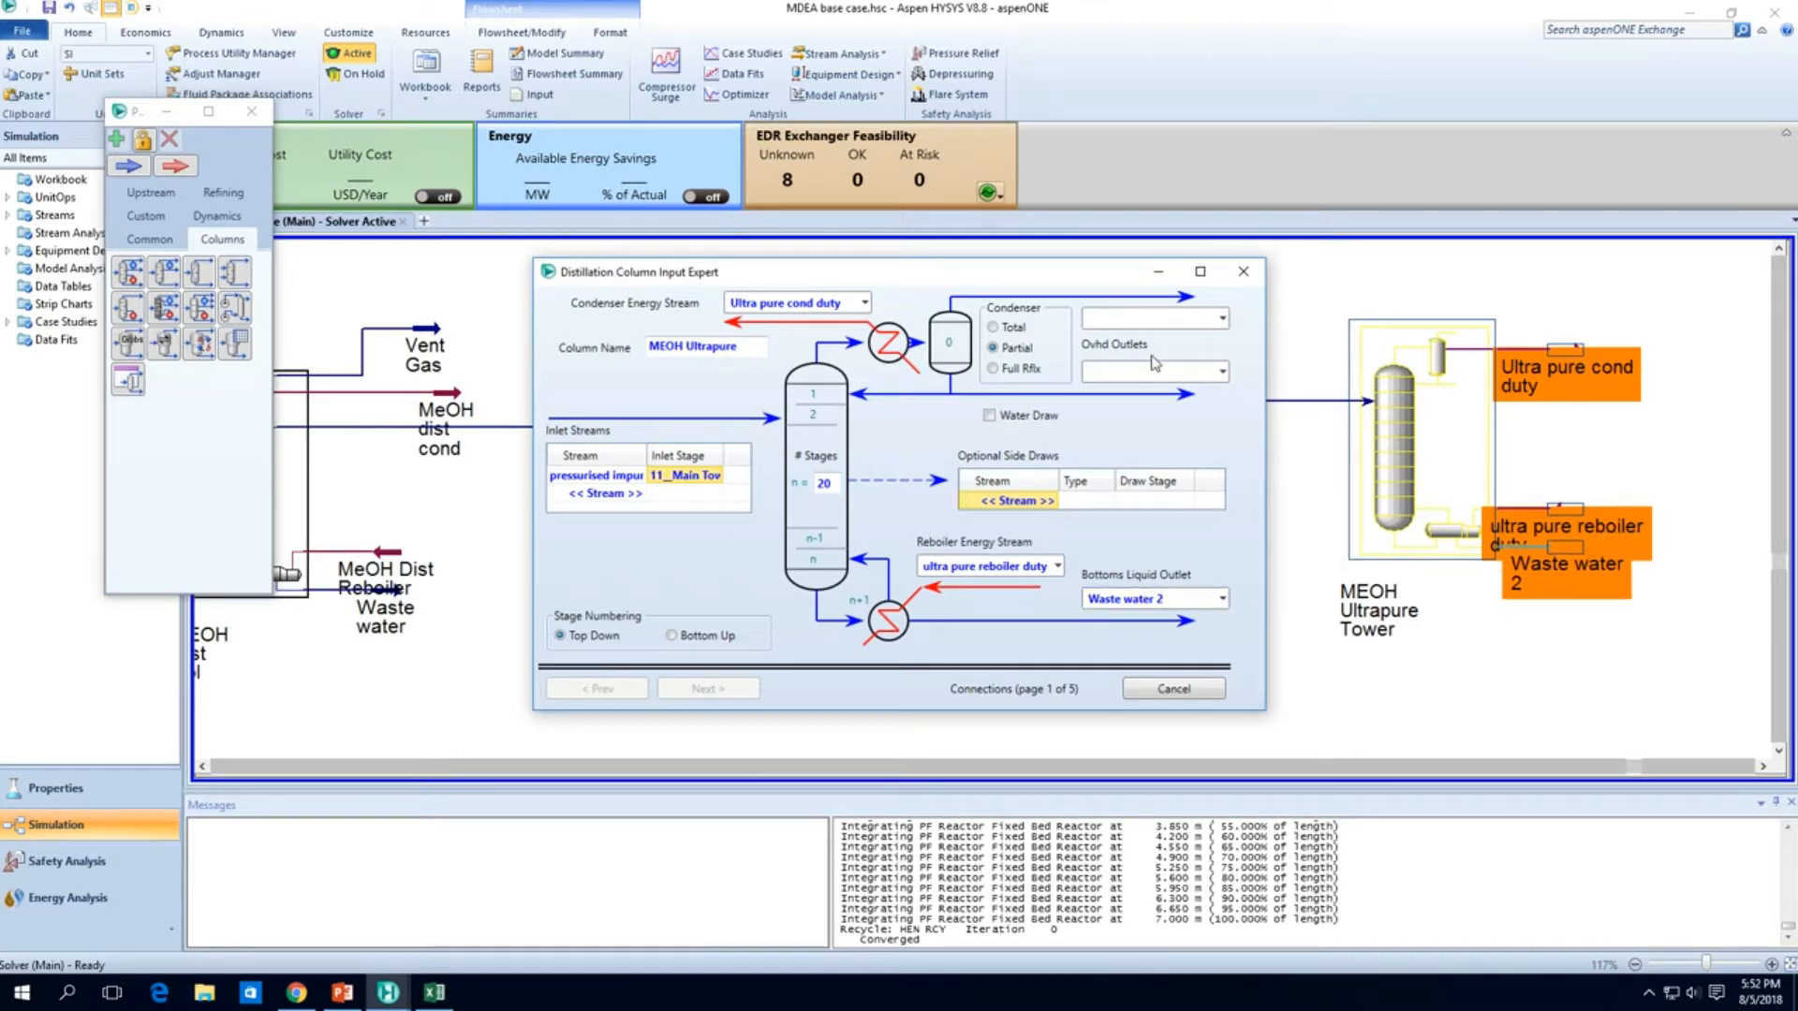
left_click(1160, 368)
left_click(1244, 272)
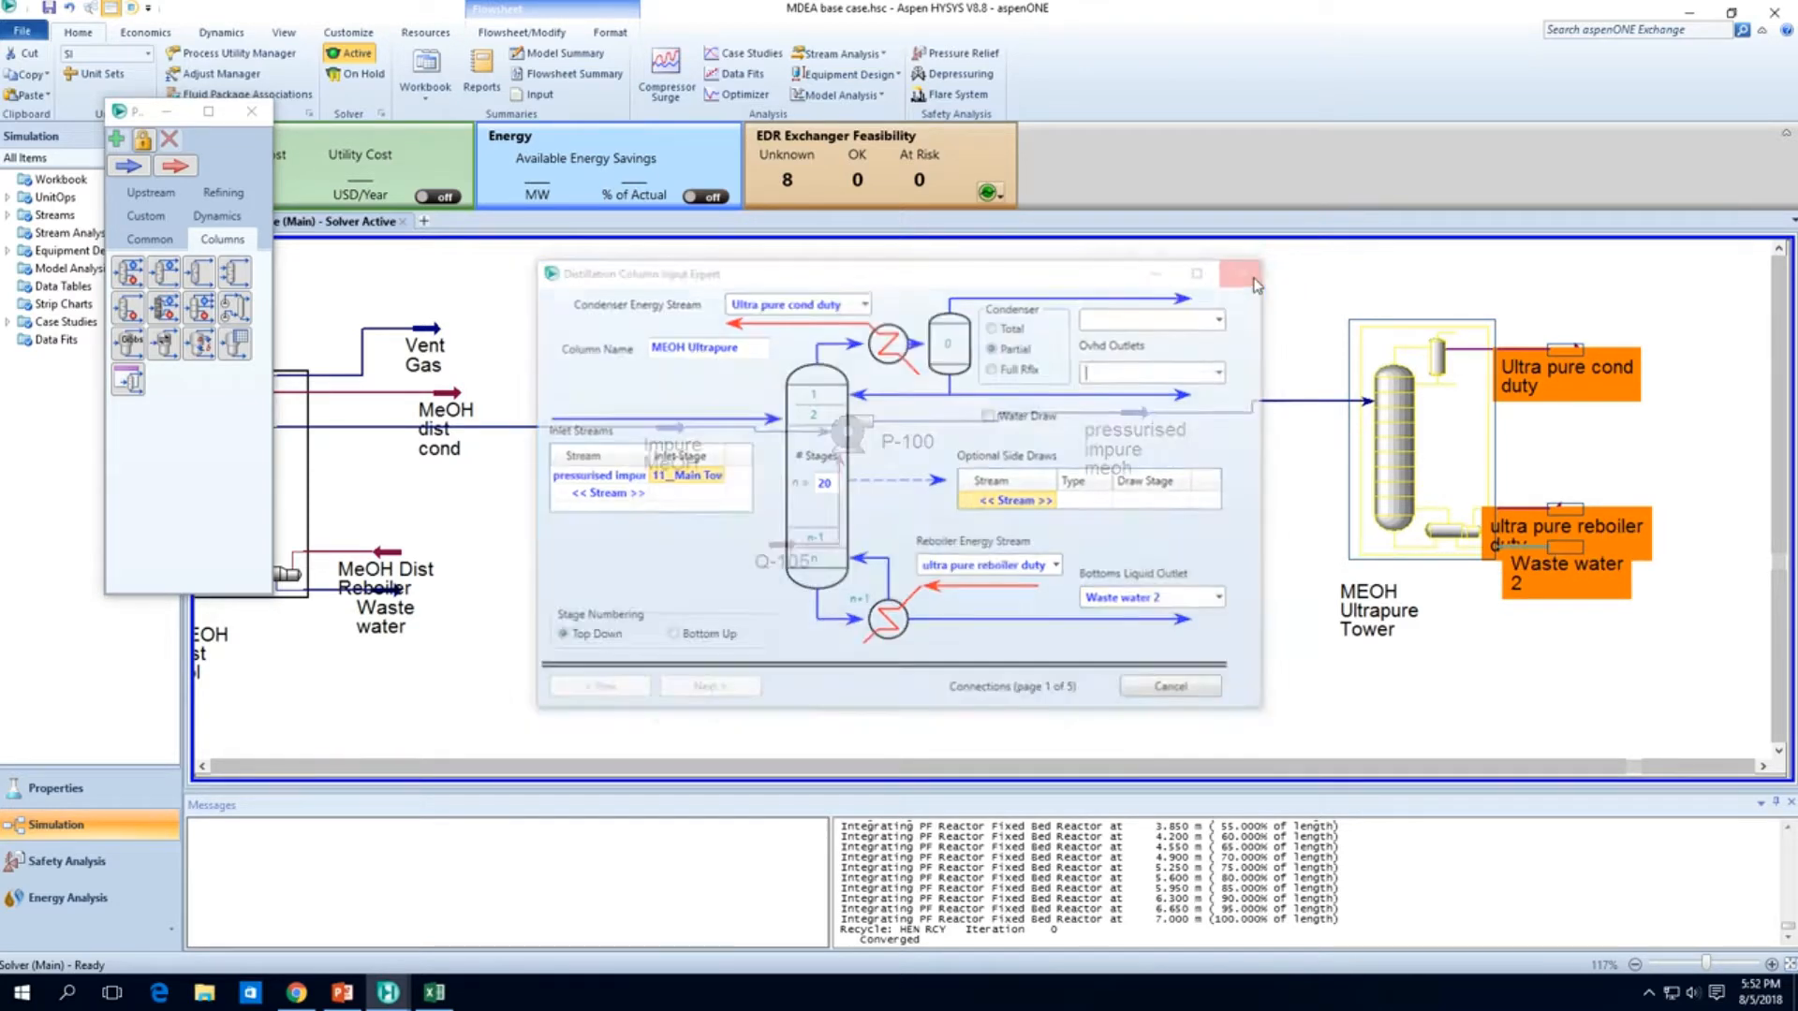
Step: Examine the component mole fractions of the pressurised impure meoh stream, including the trace gases
double_click(1145, 413)
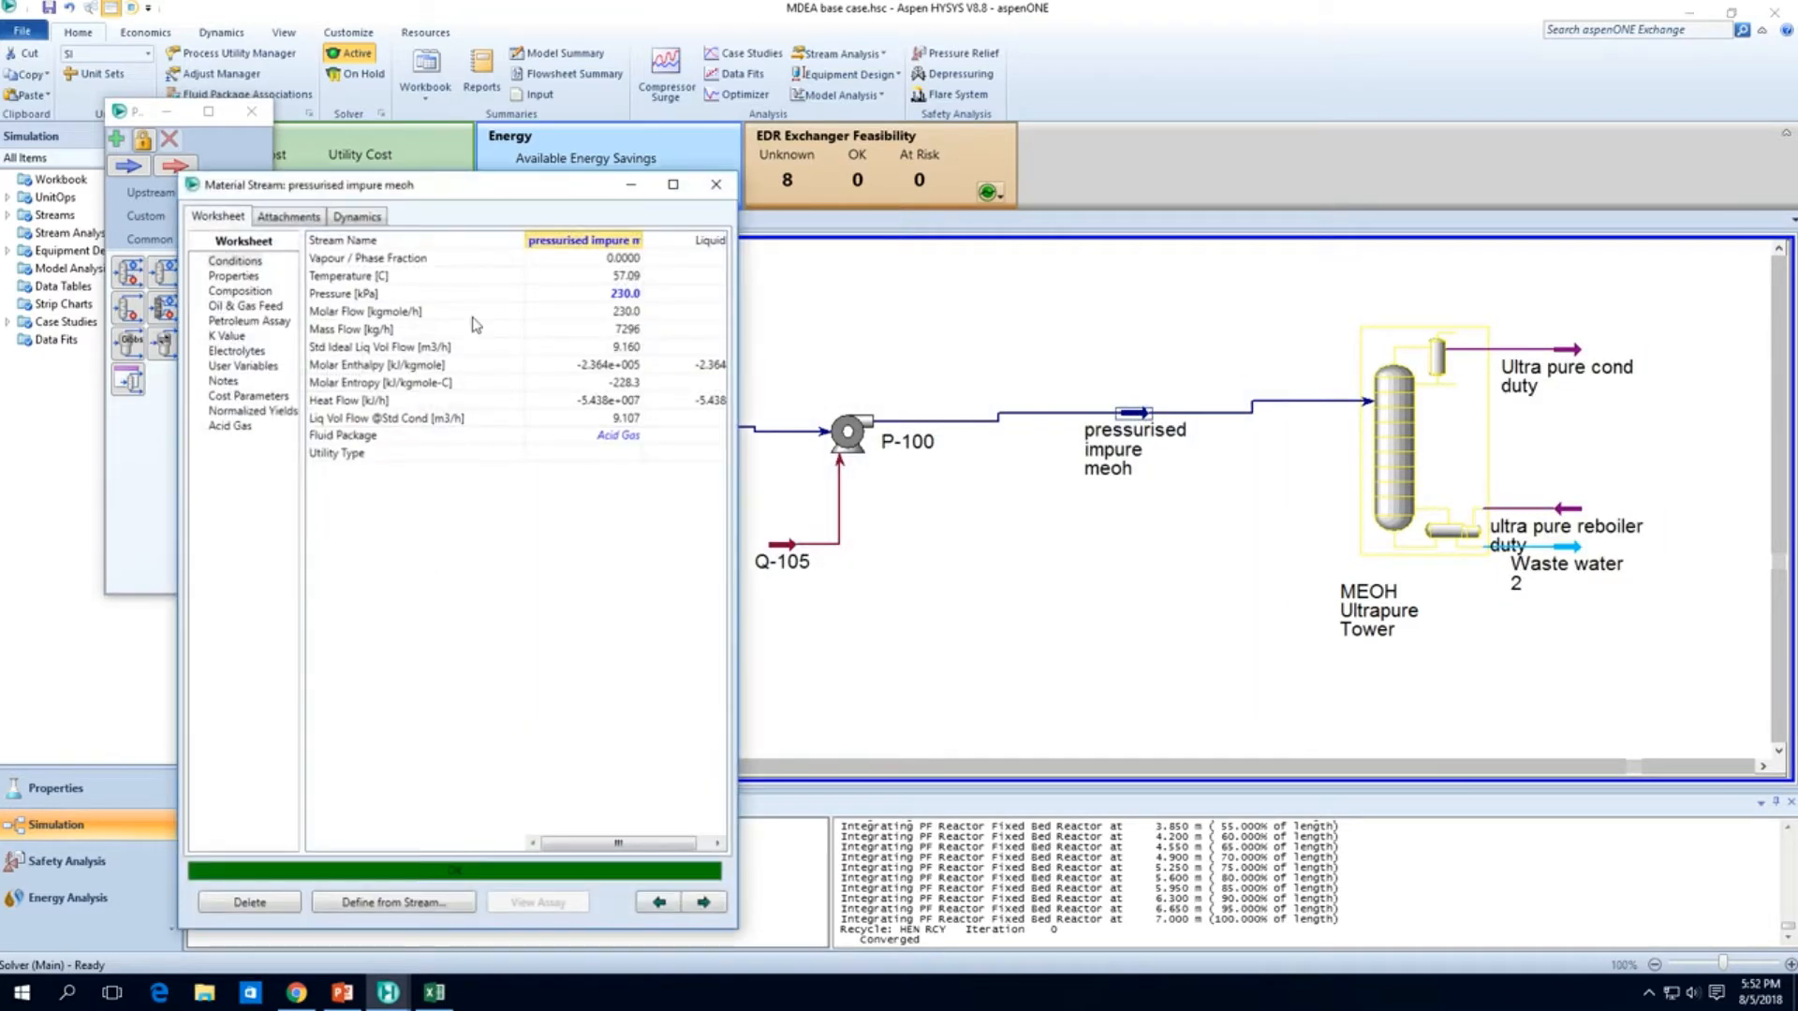
left_click(253, 294)
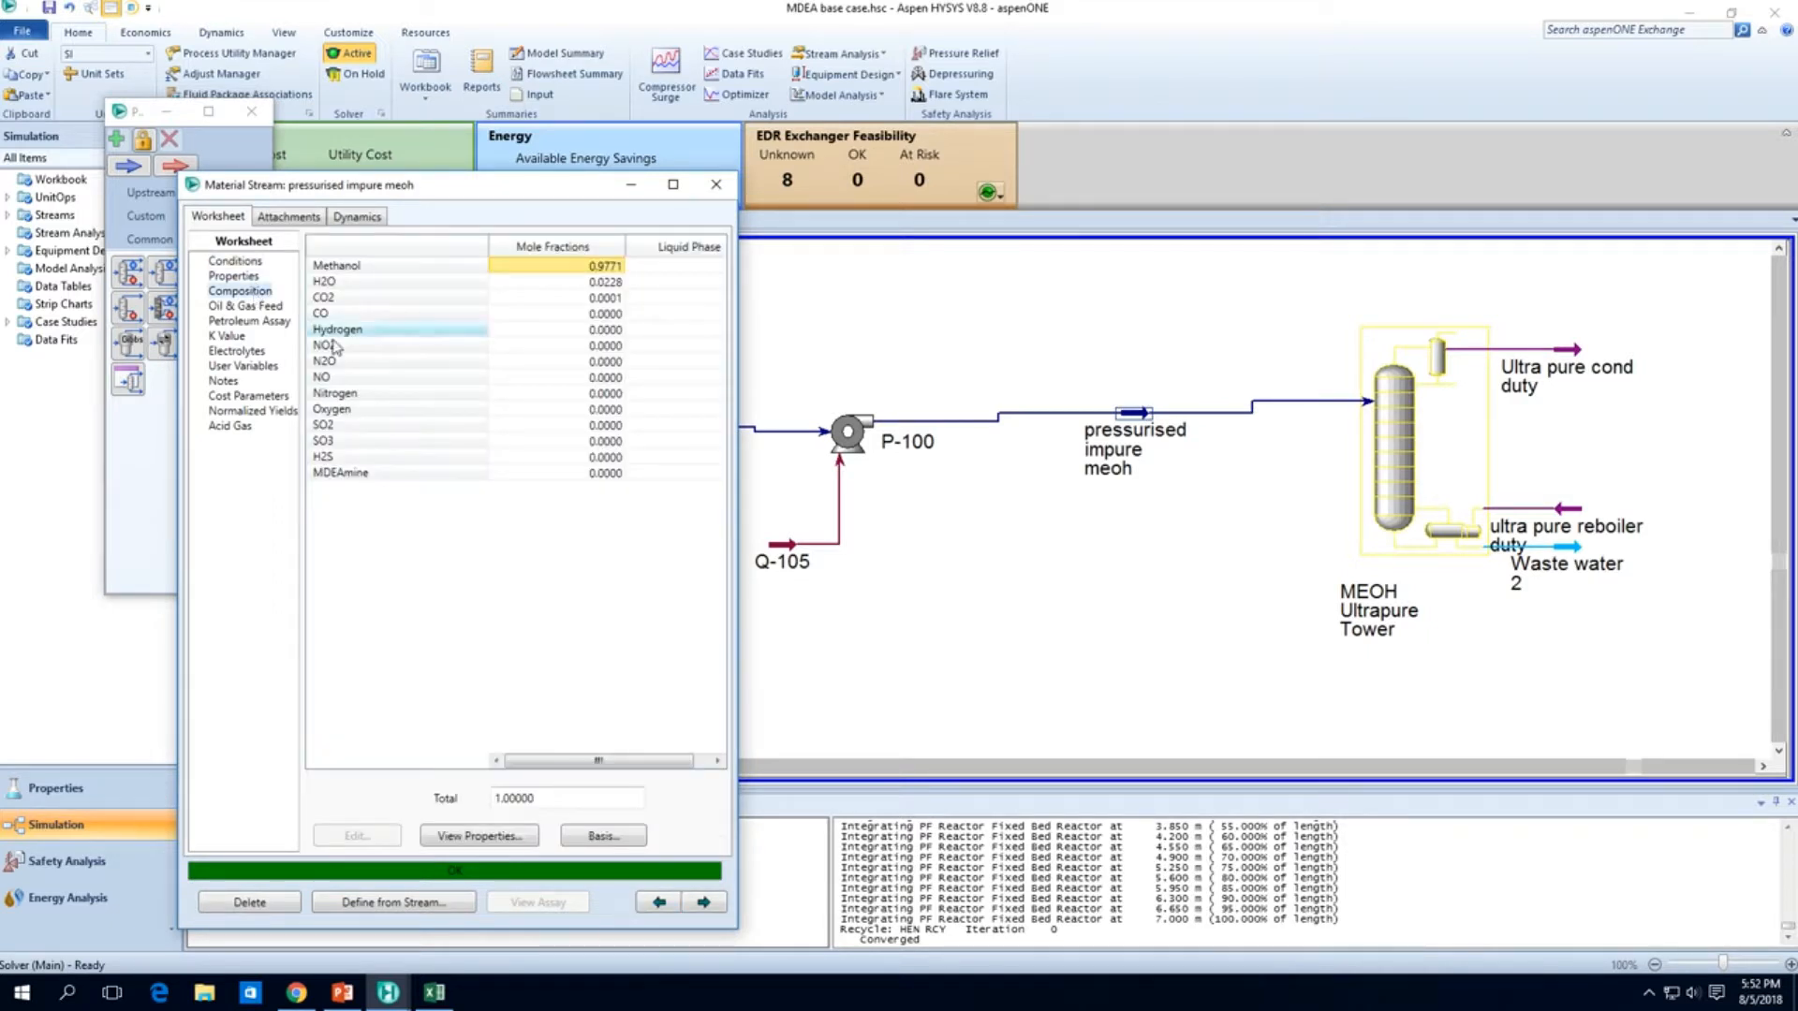
left_click(607, 476)
left_click(582, 396)
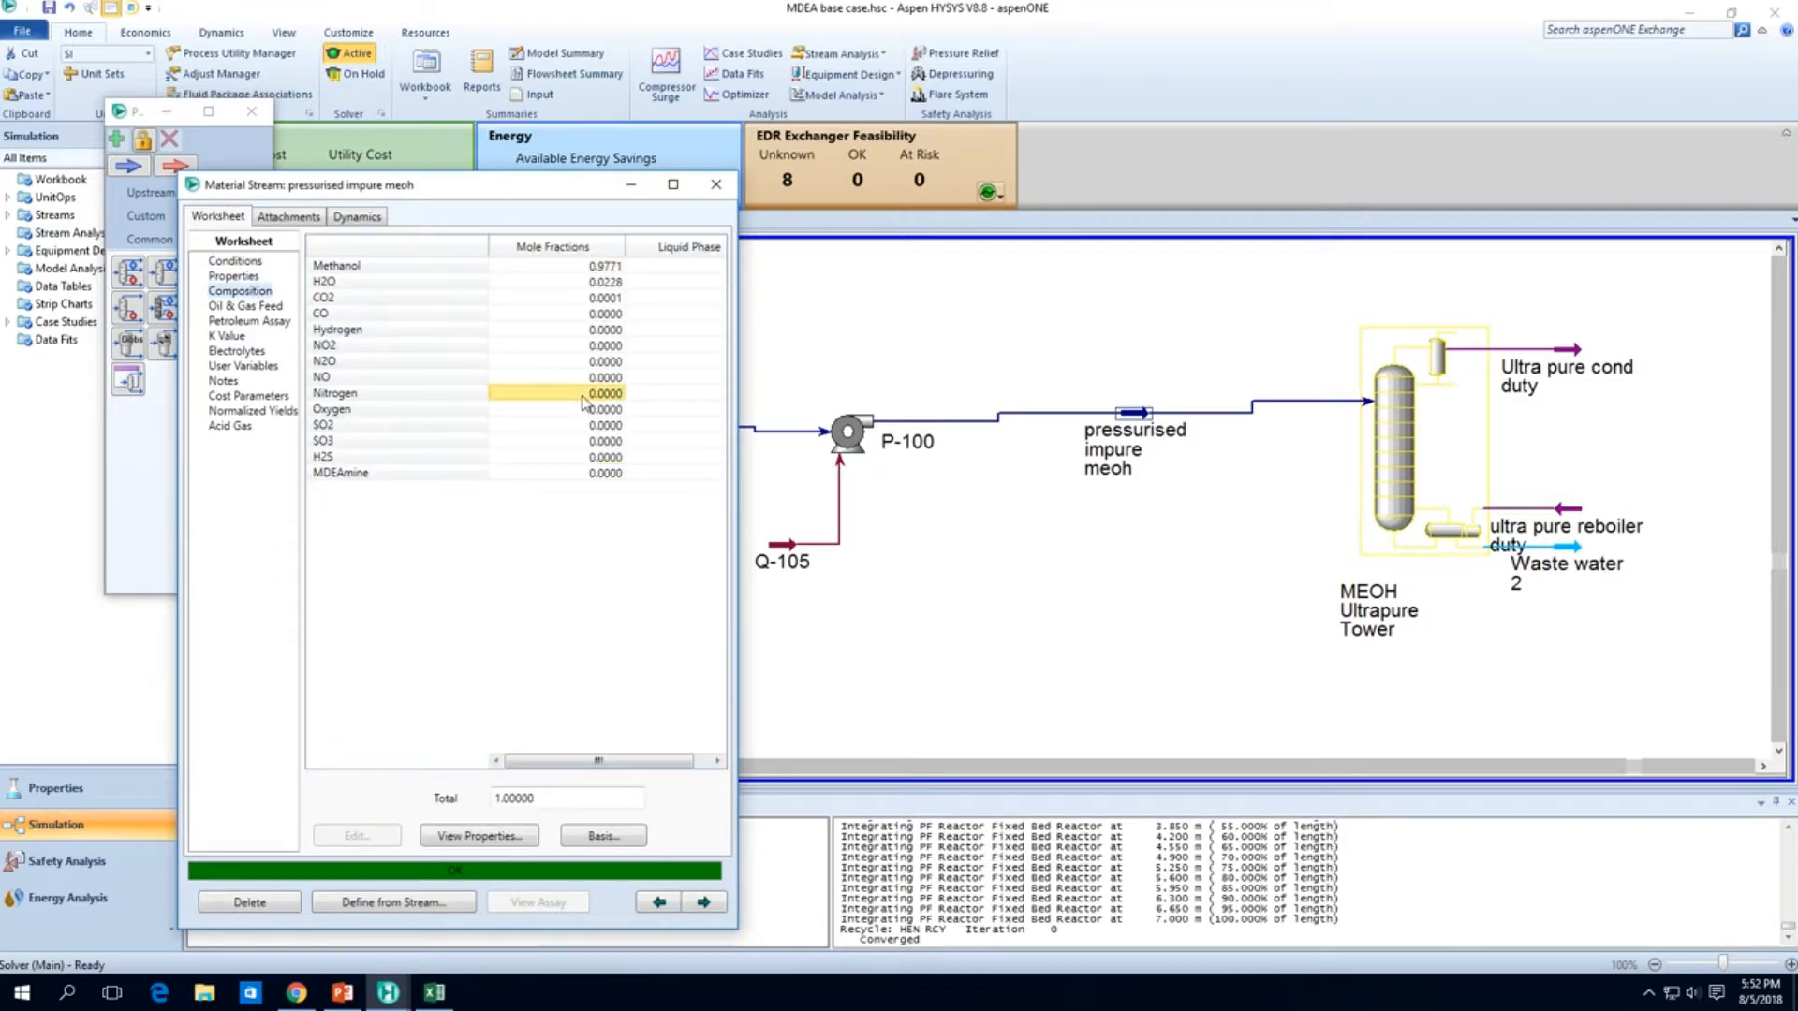
left_click(606, 378)
left_click(608, 363)
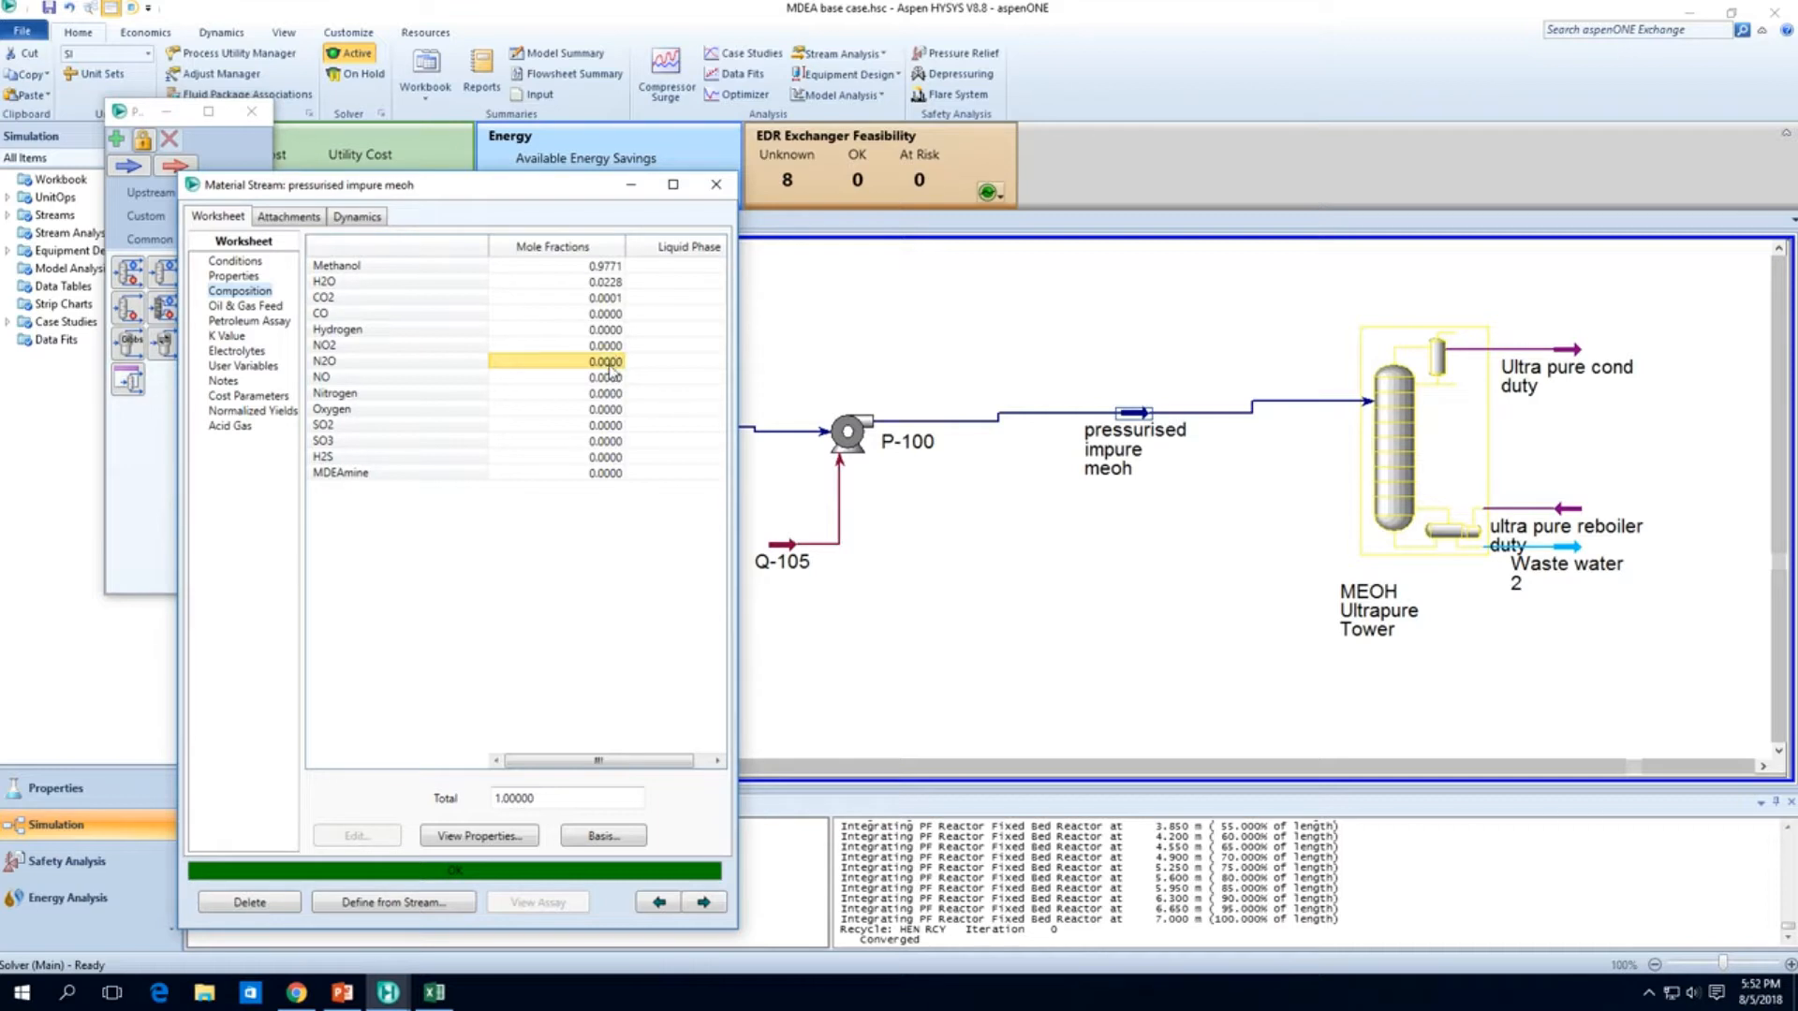
key("Up")
key("Up")
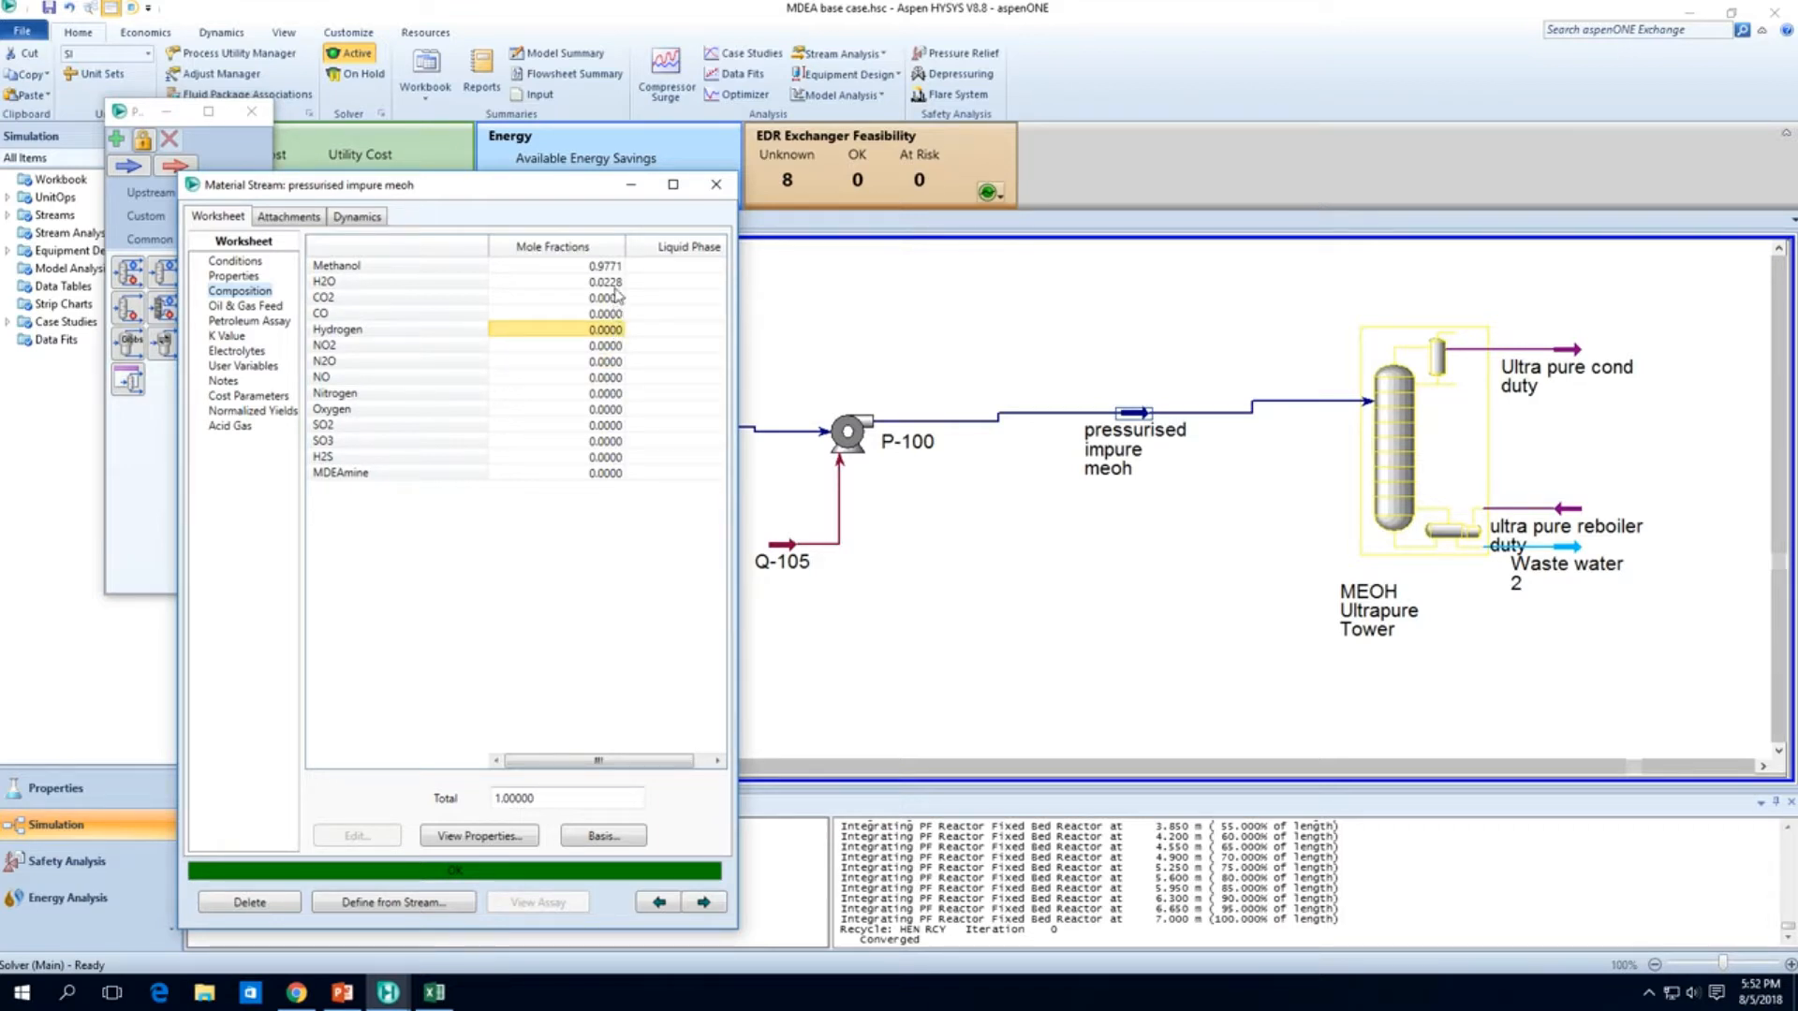
left_click(616, 297)
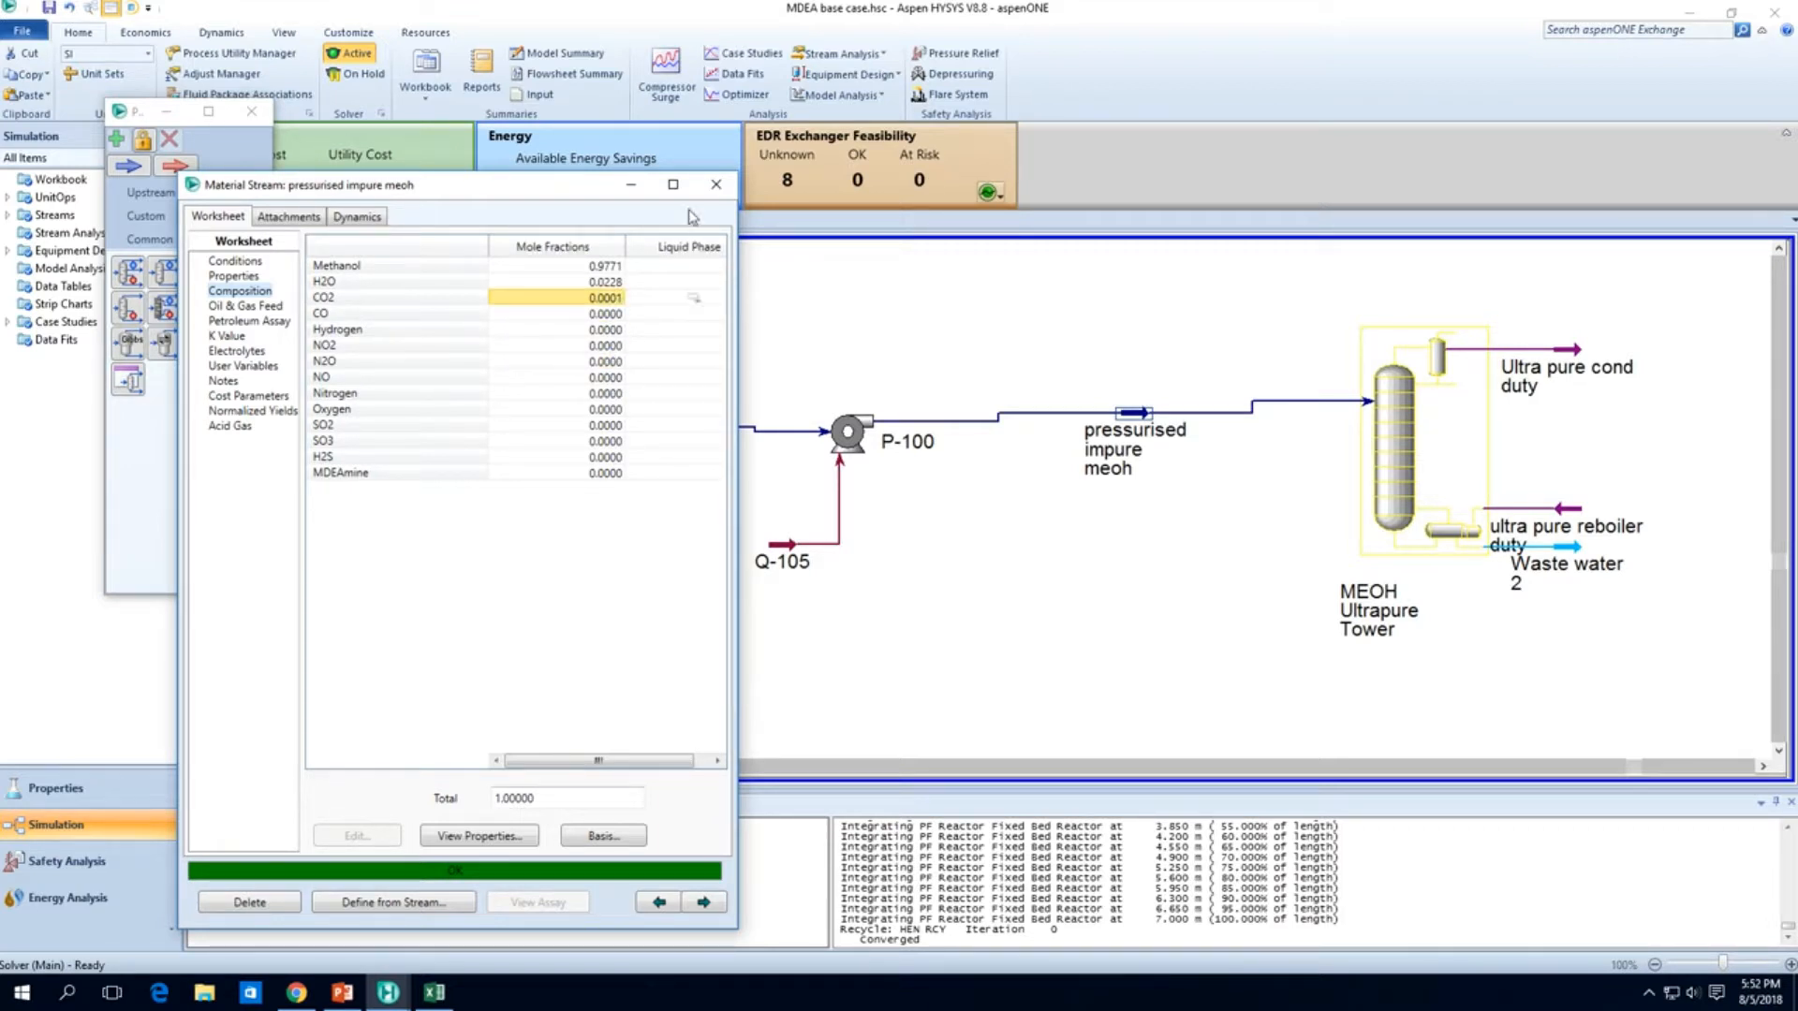
left_click(716, 185)
Step: Give MEOH Ultrapure Tower a total condenser and create its overhead liquid outlet stream Ultrapure methanol
double_click(1363, 468)
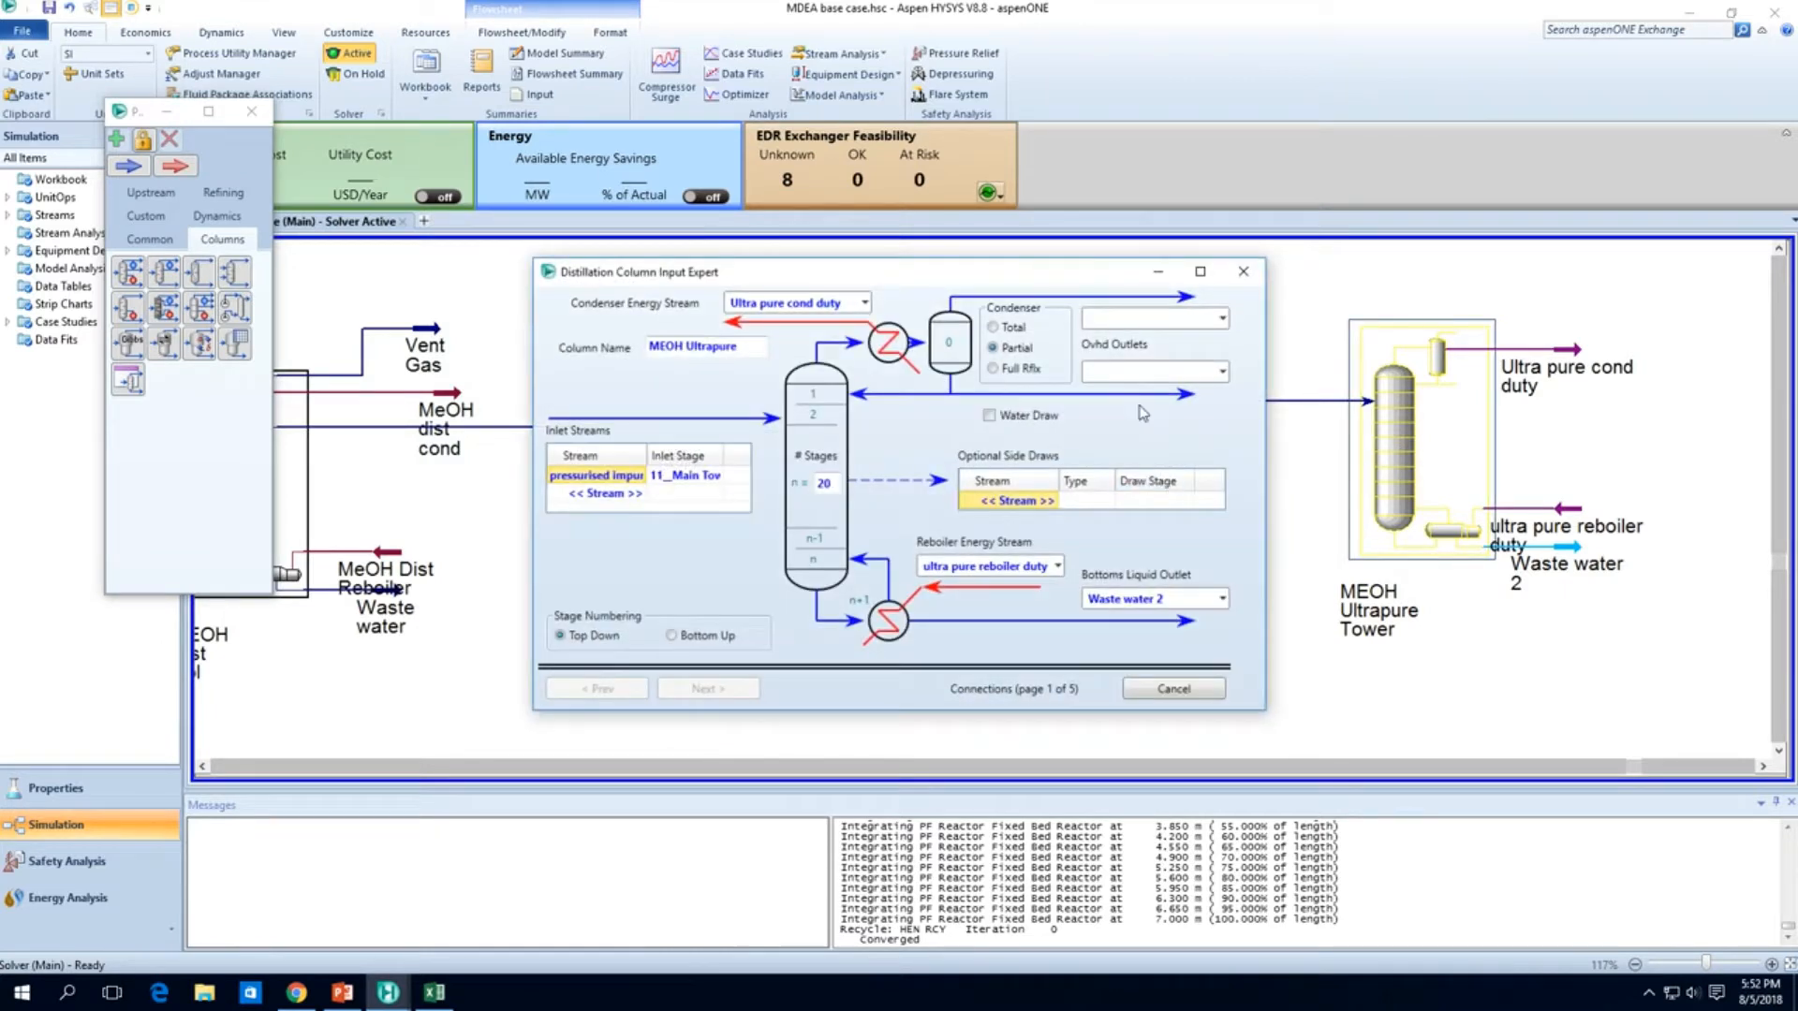
left_click(993, 327)
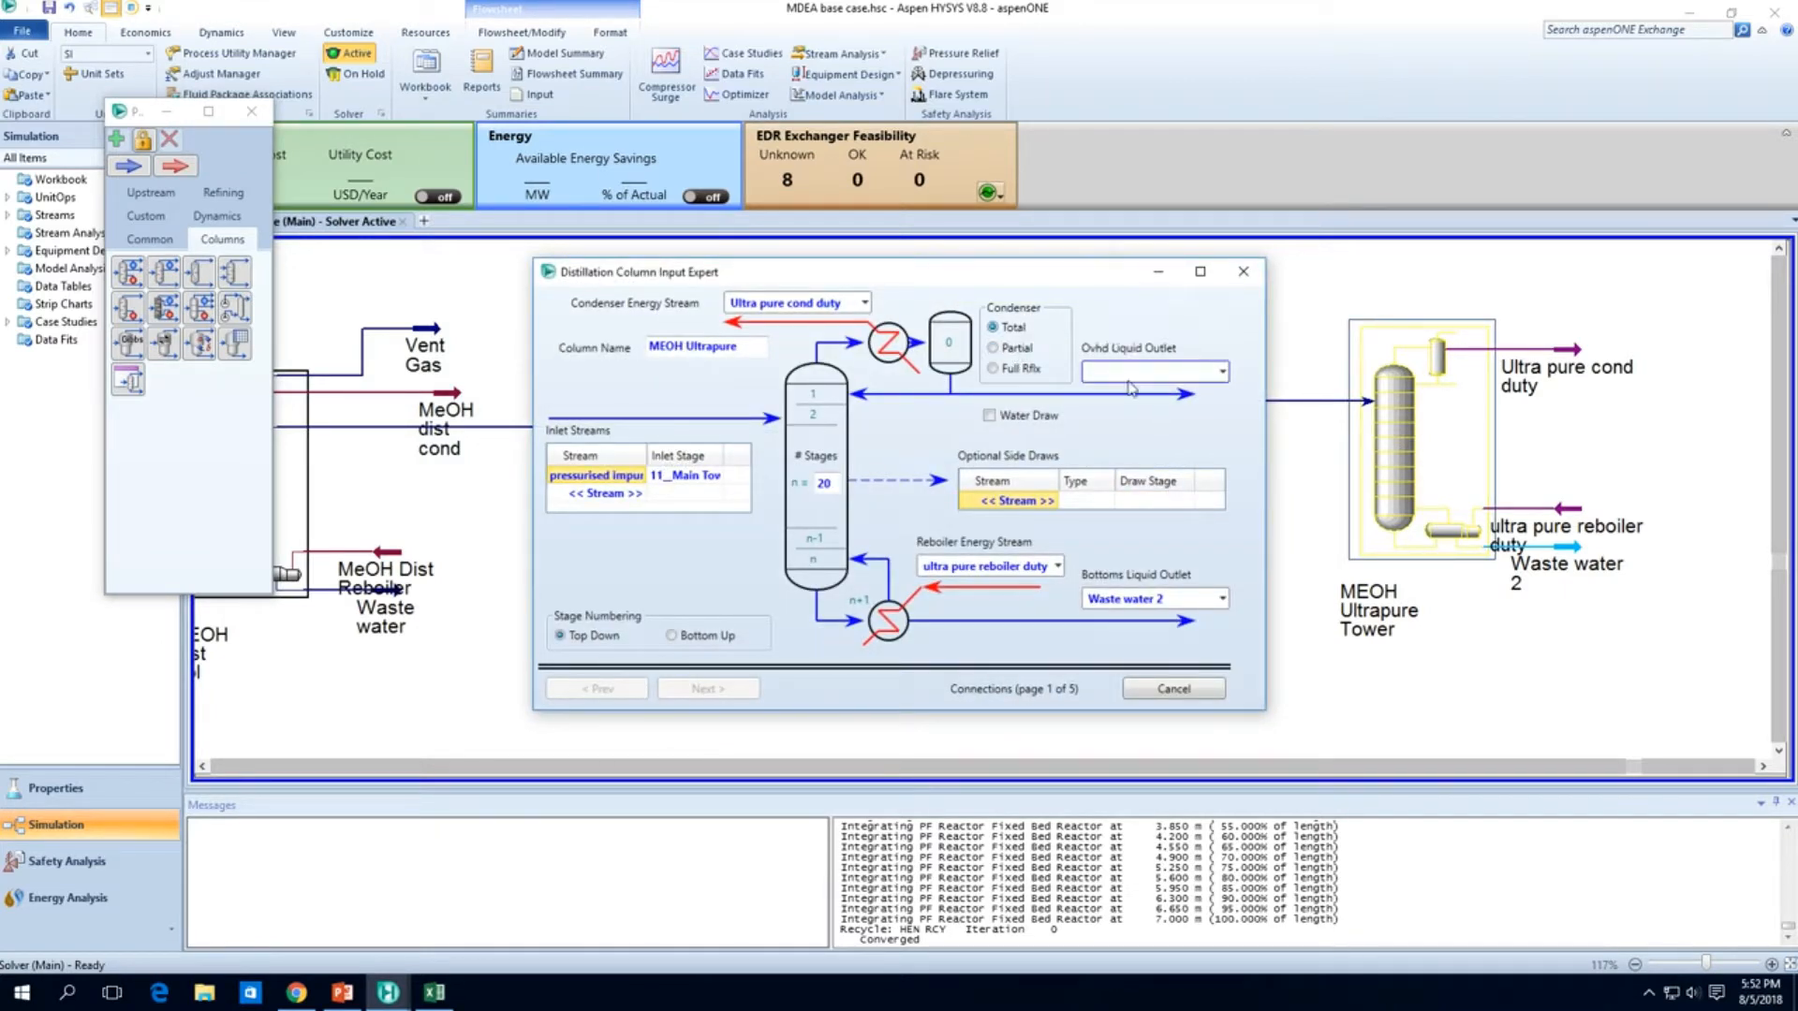
left_click(1136, 373)
left_click(1136, 373)
type("Ultrapure methanol")
key("Return")
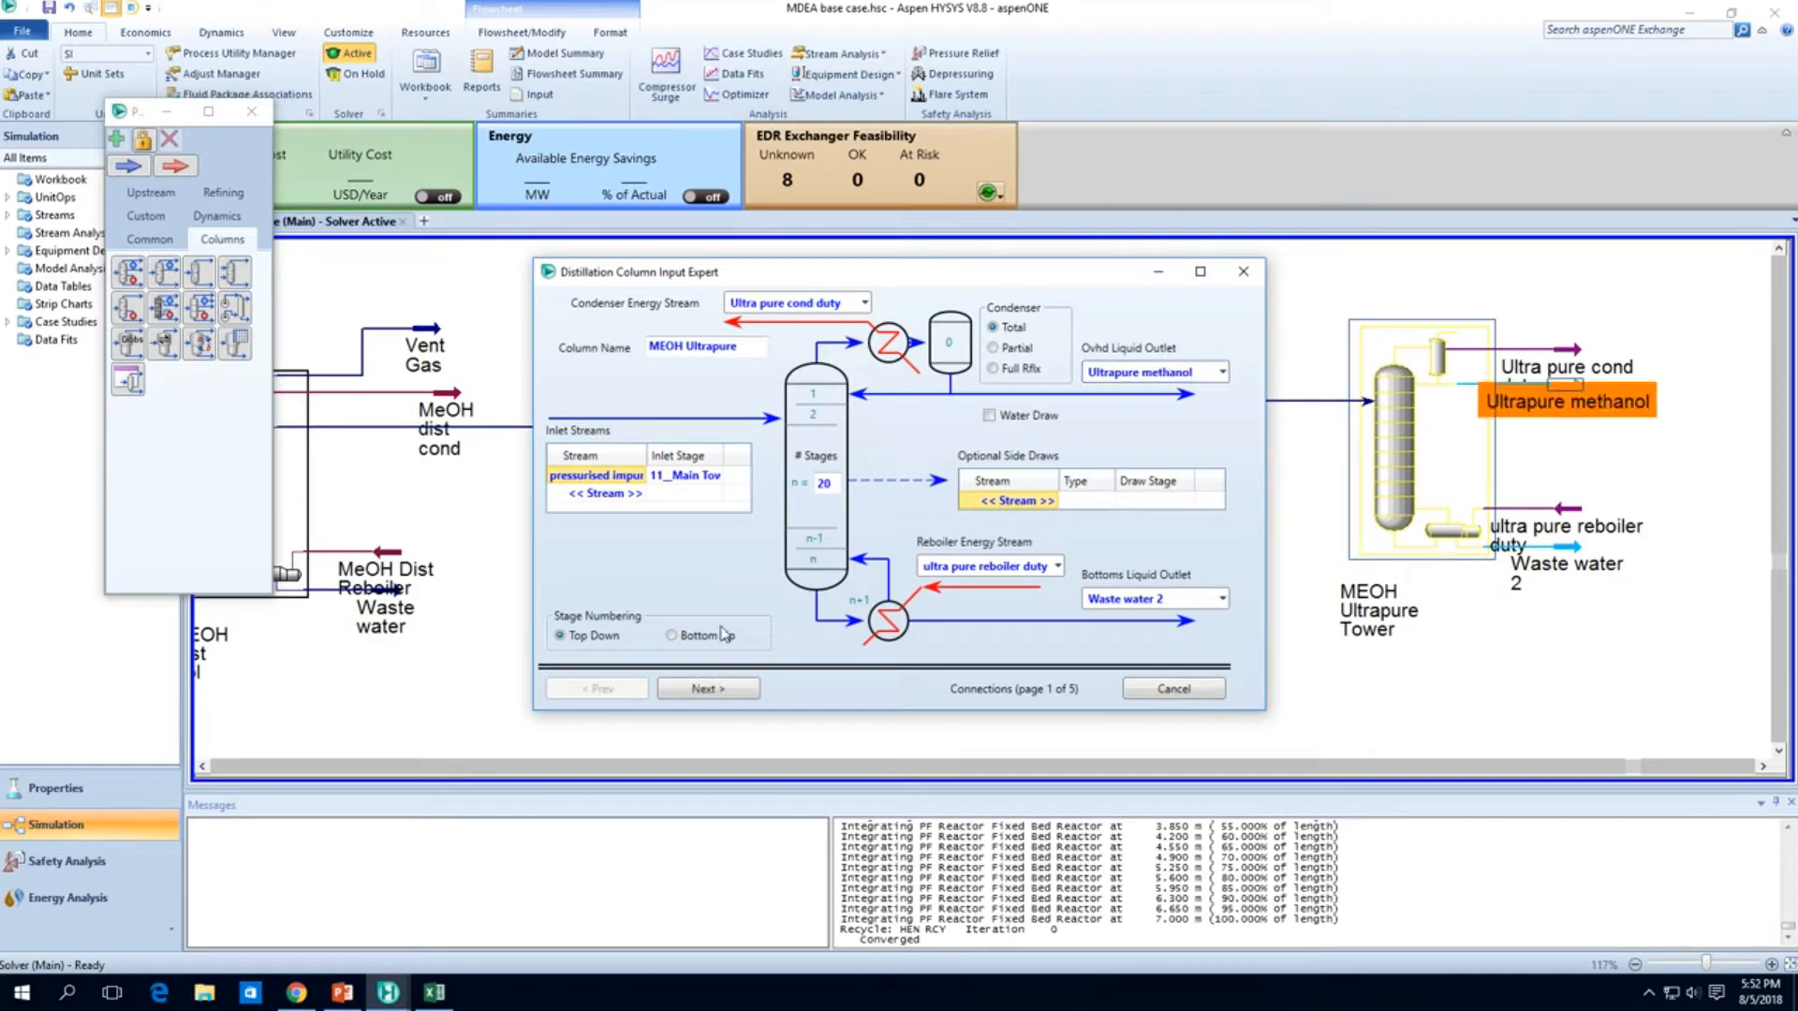
Step: Accept the once-through regular Hysys reboiler and set its pressure to 280 kPa with an 85 kPa pressure drop
left_click(735, 697)
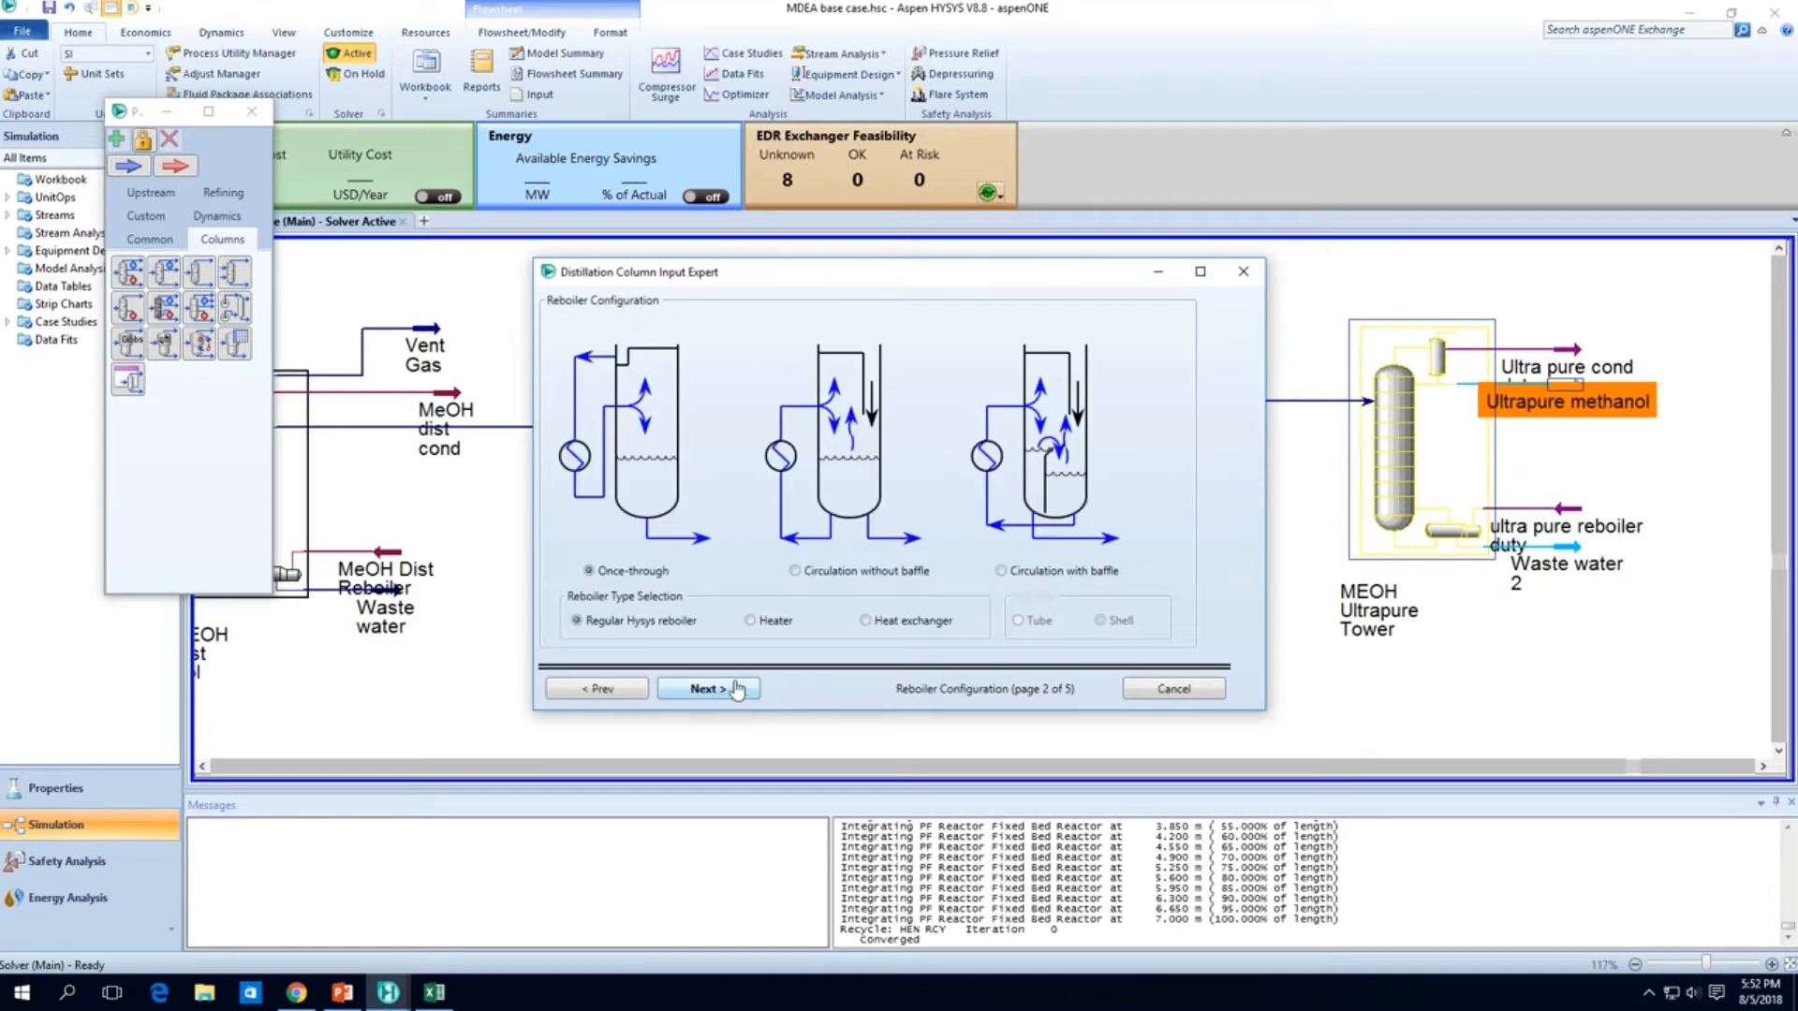
left_click(739, 690)
left_click(1036, 566)
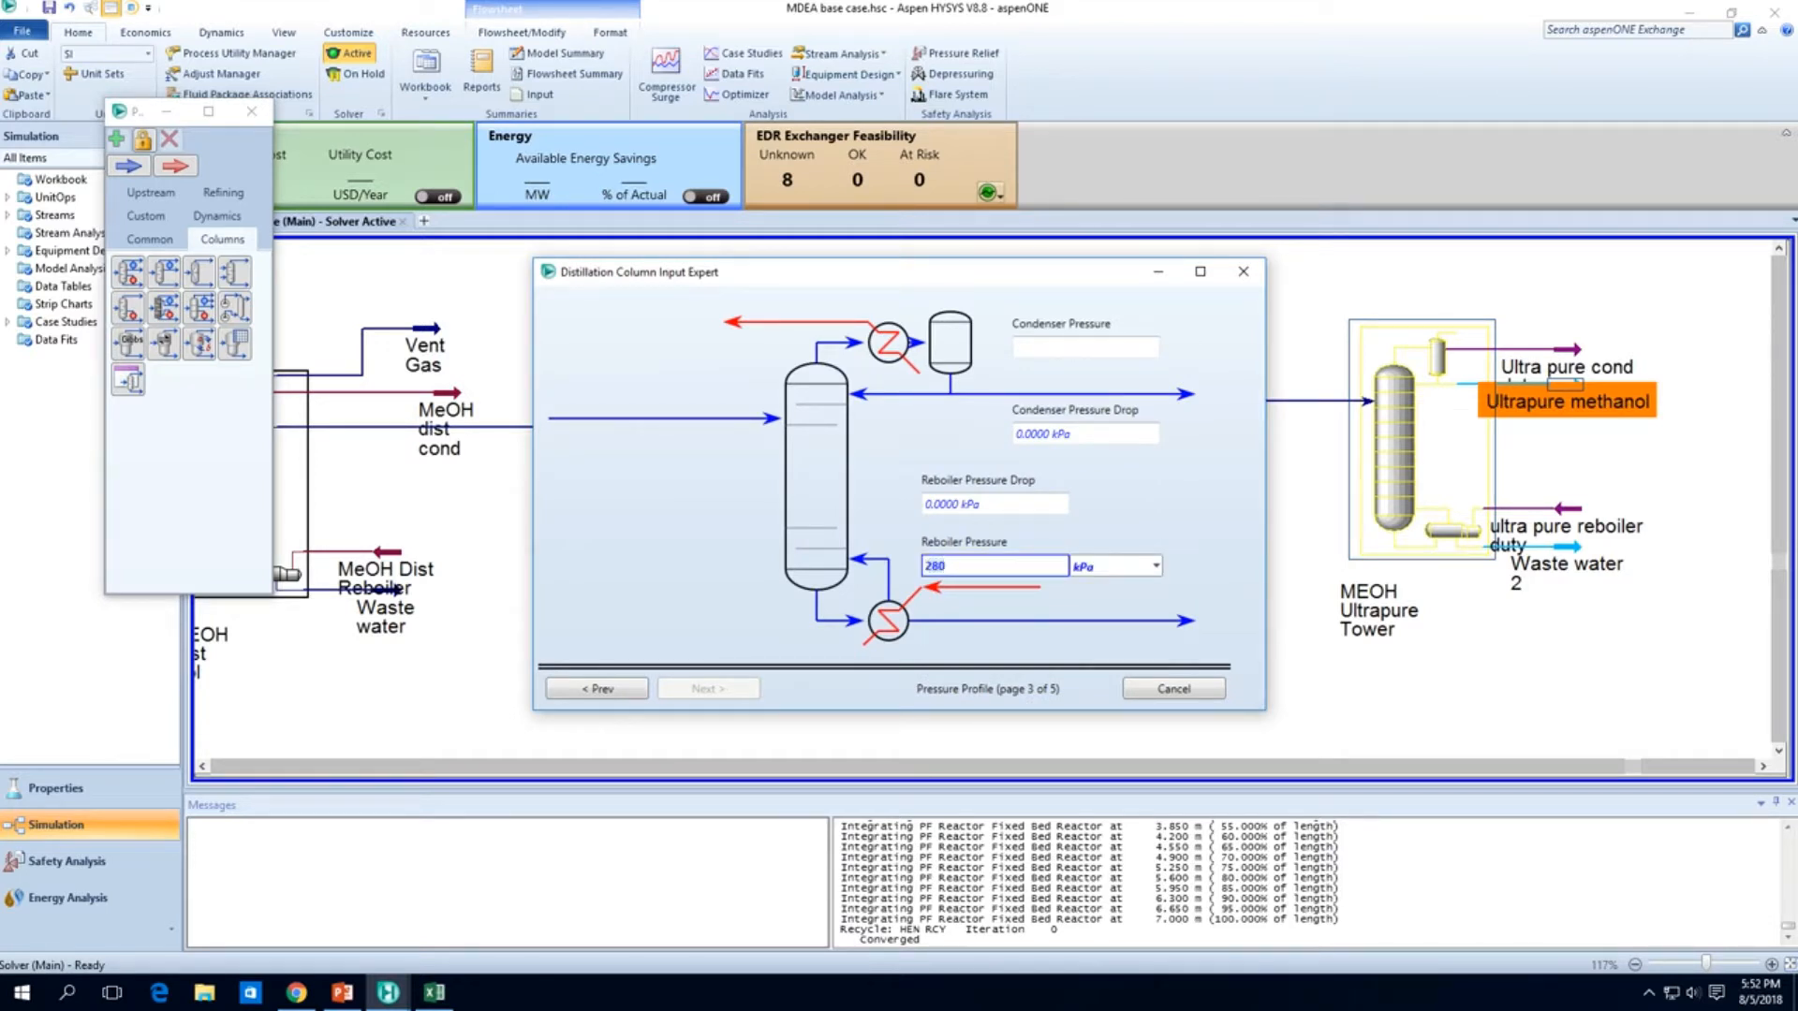
left_click(1051, 505)
type("65")
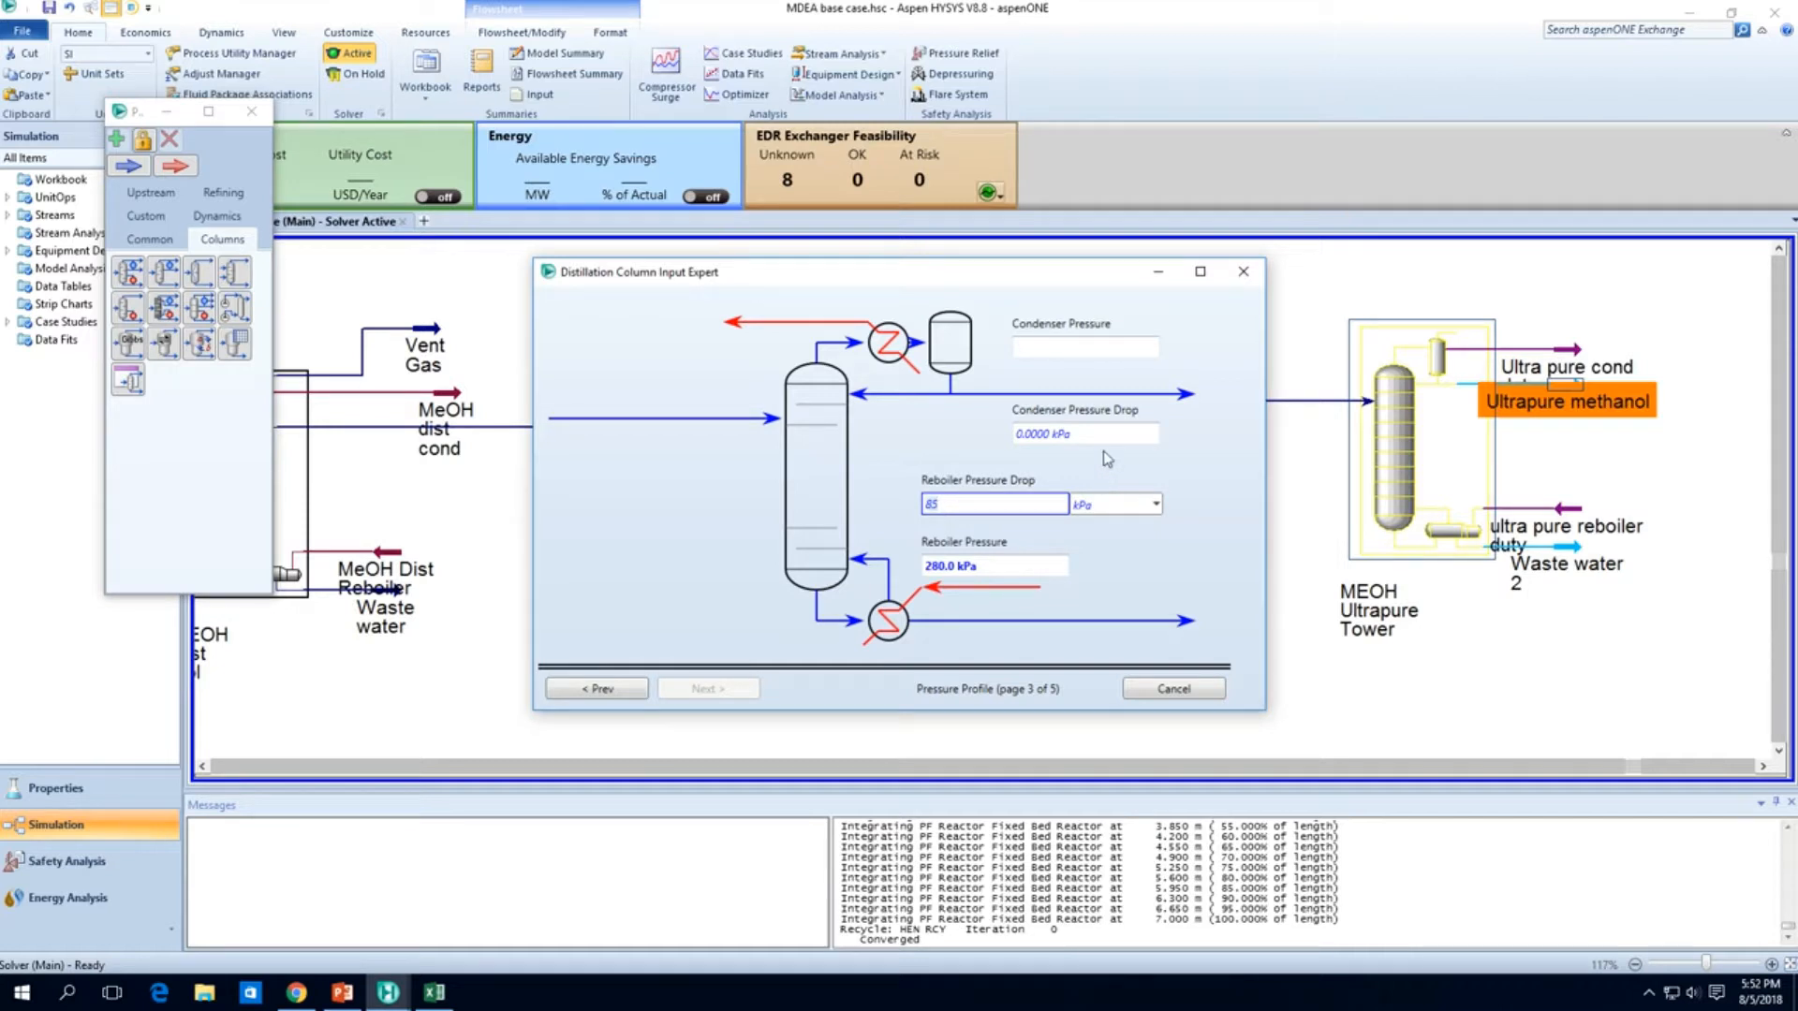
key("Return")
Step: Set the condenser pressure drop to 85 kPa and the condenser pressure to 110 kPa
left_click(1119, 430)
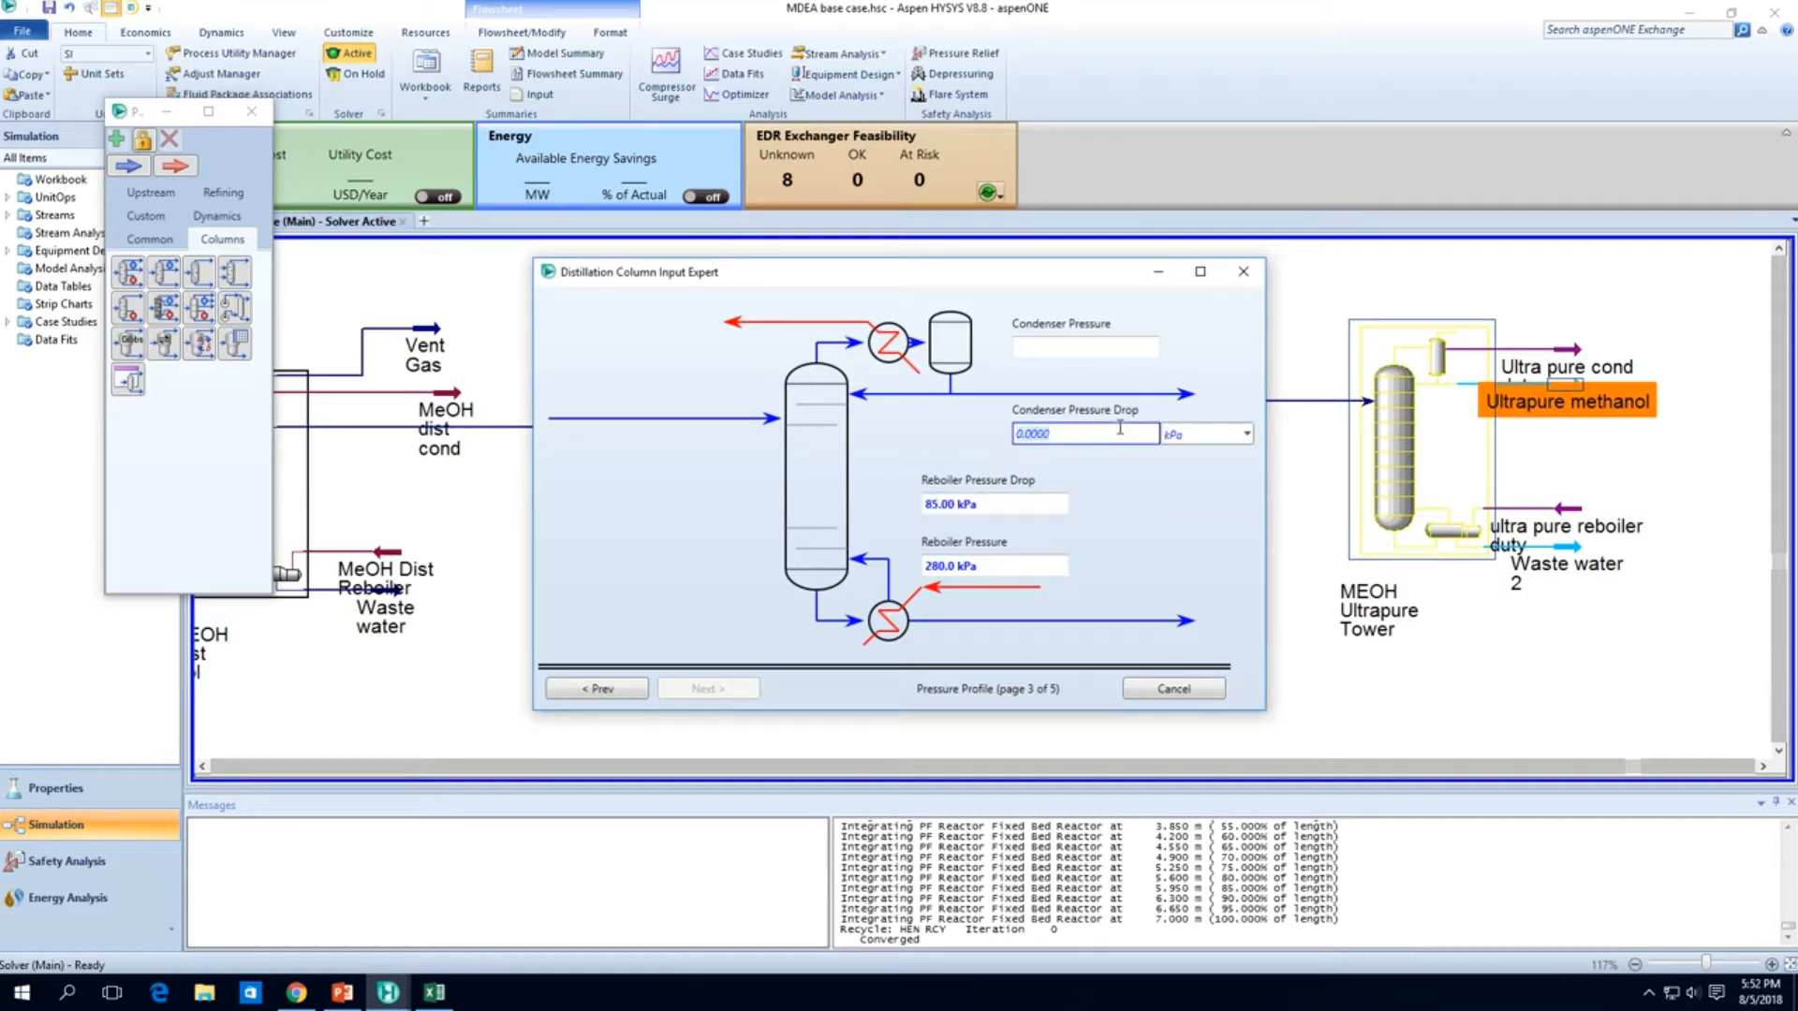
type("85")
left_click(1112, 347)
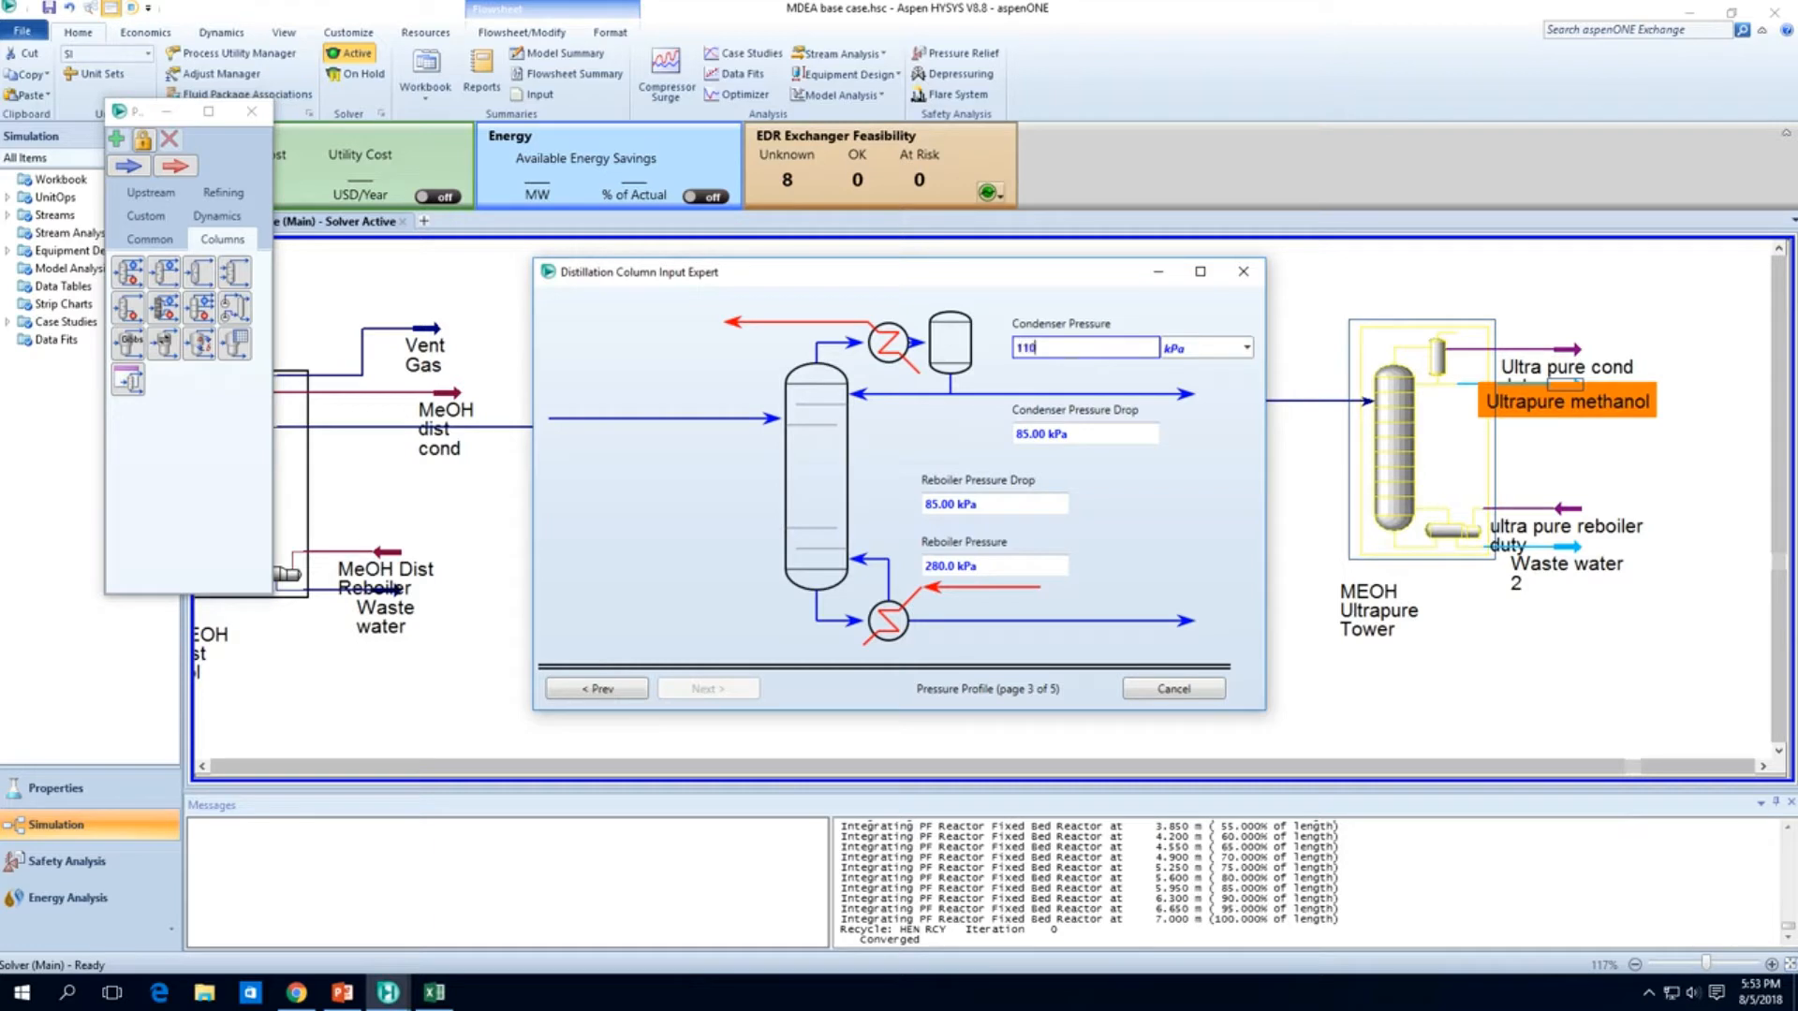
key("Return")
Step: Enter temperature estimates of 70 °C for the condenser and 130 °C for the reboiler
left_click(708, 688)
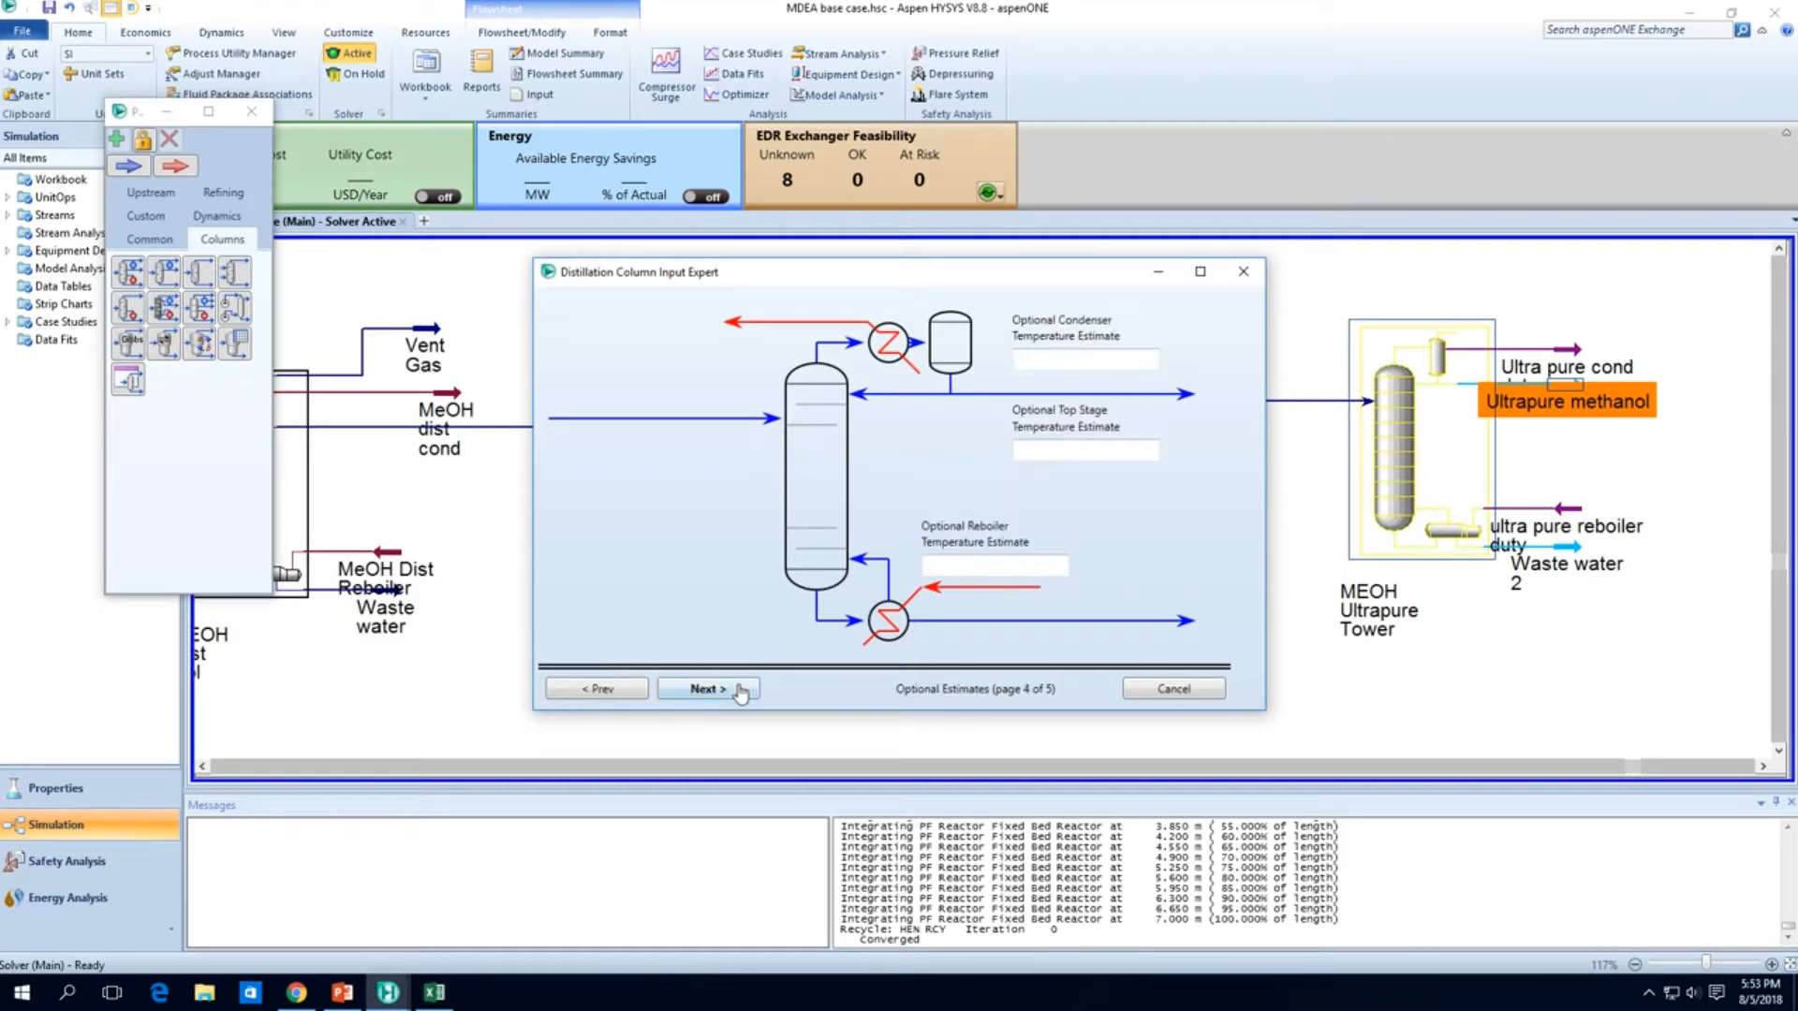
left_click(1097, 358)
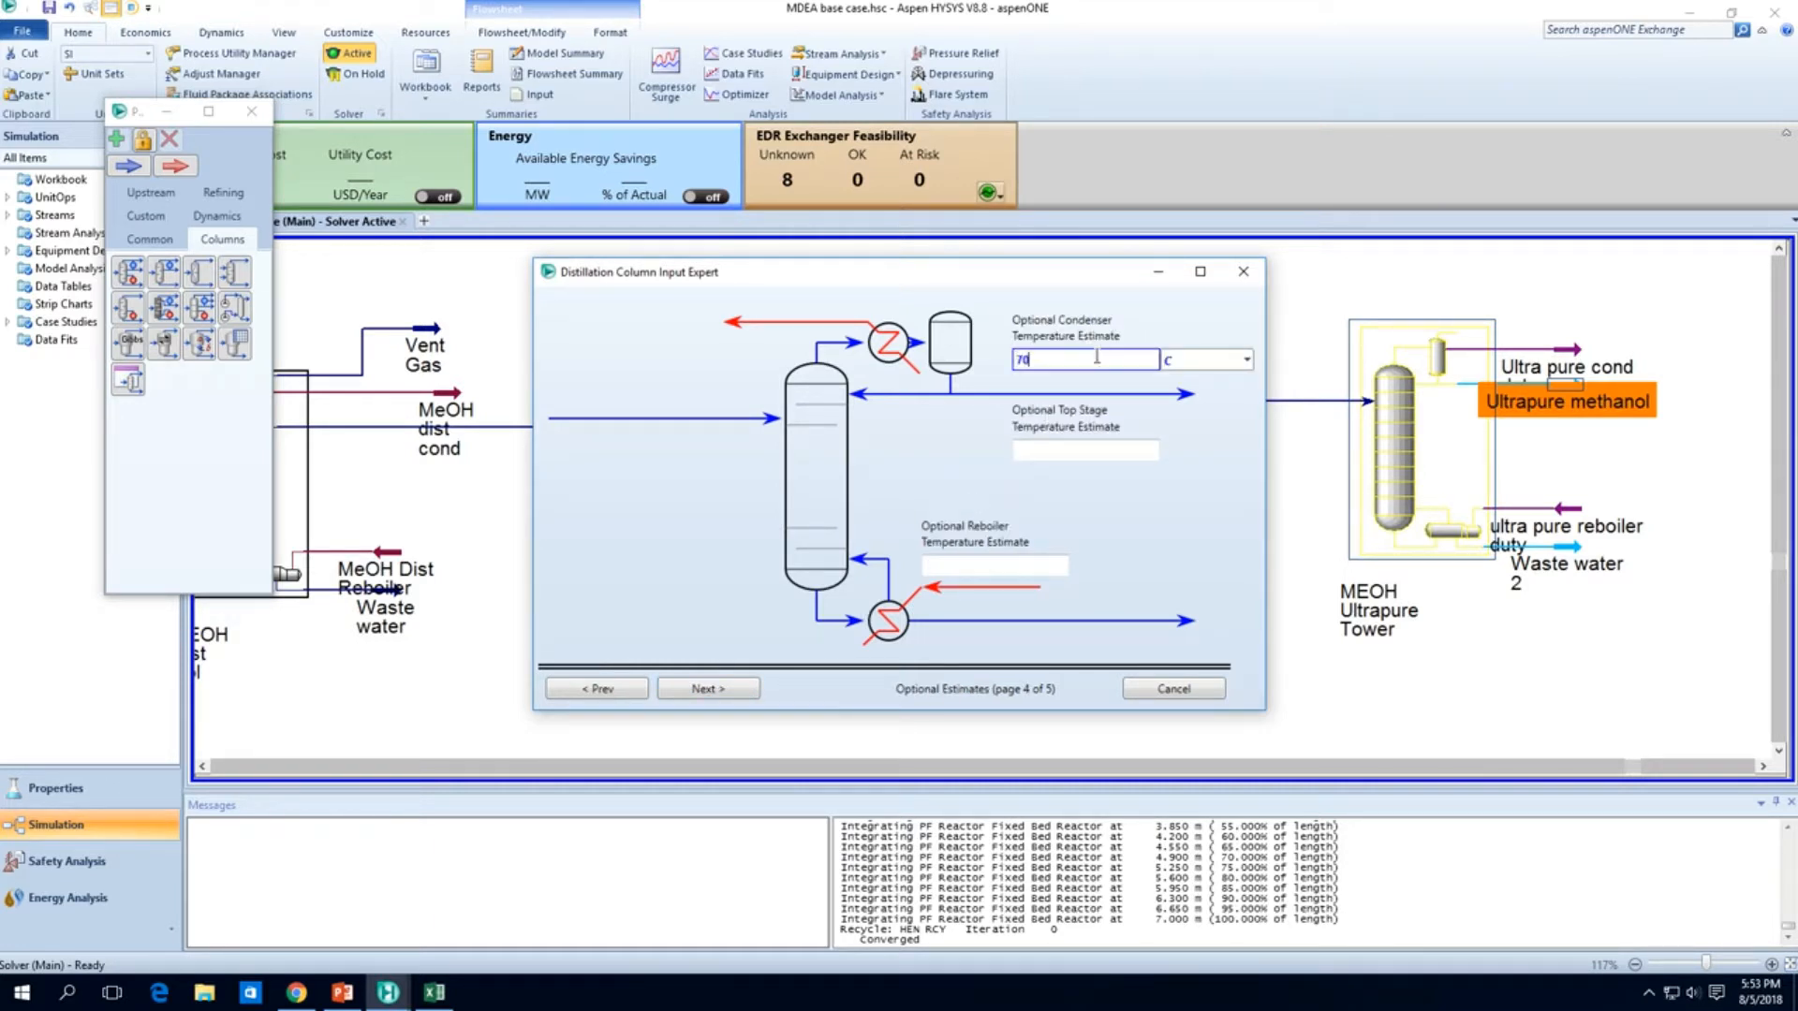
left_click(995, 566)
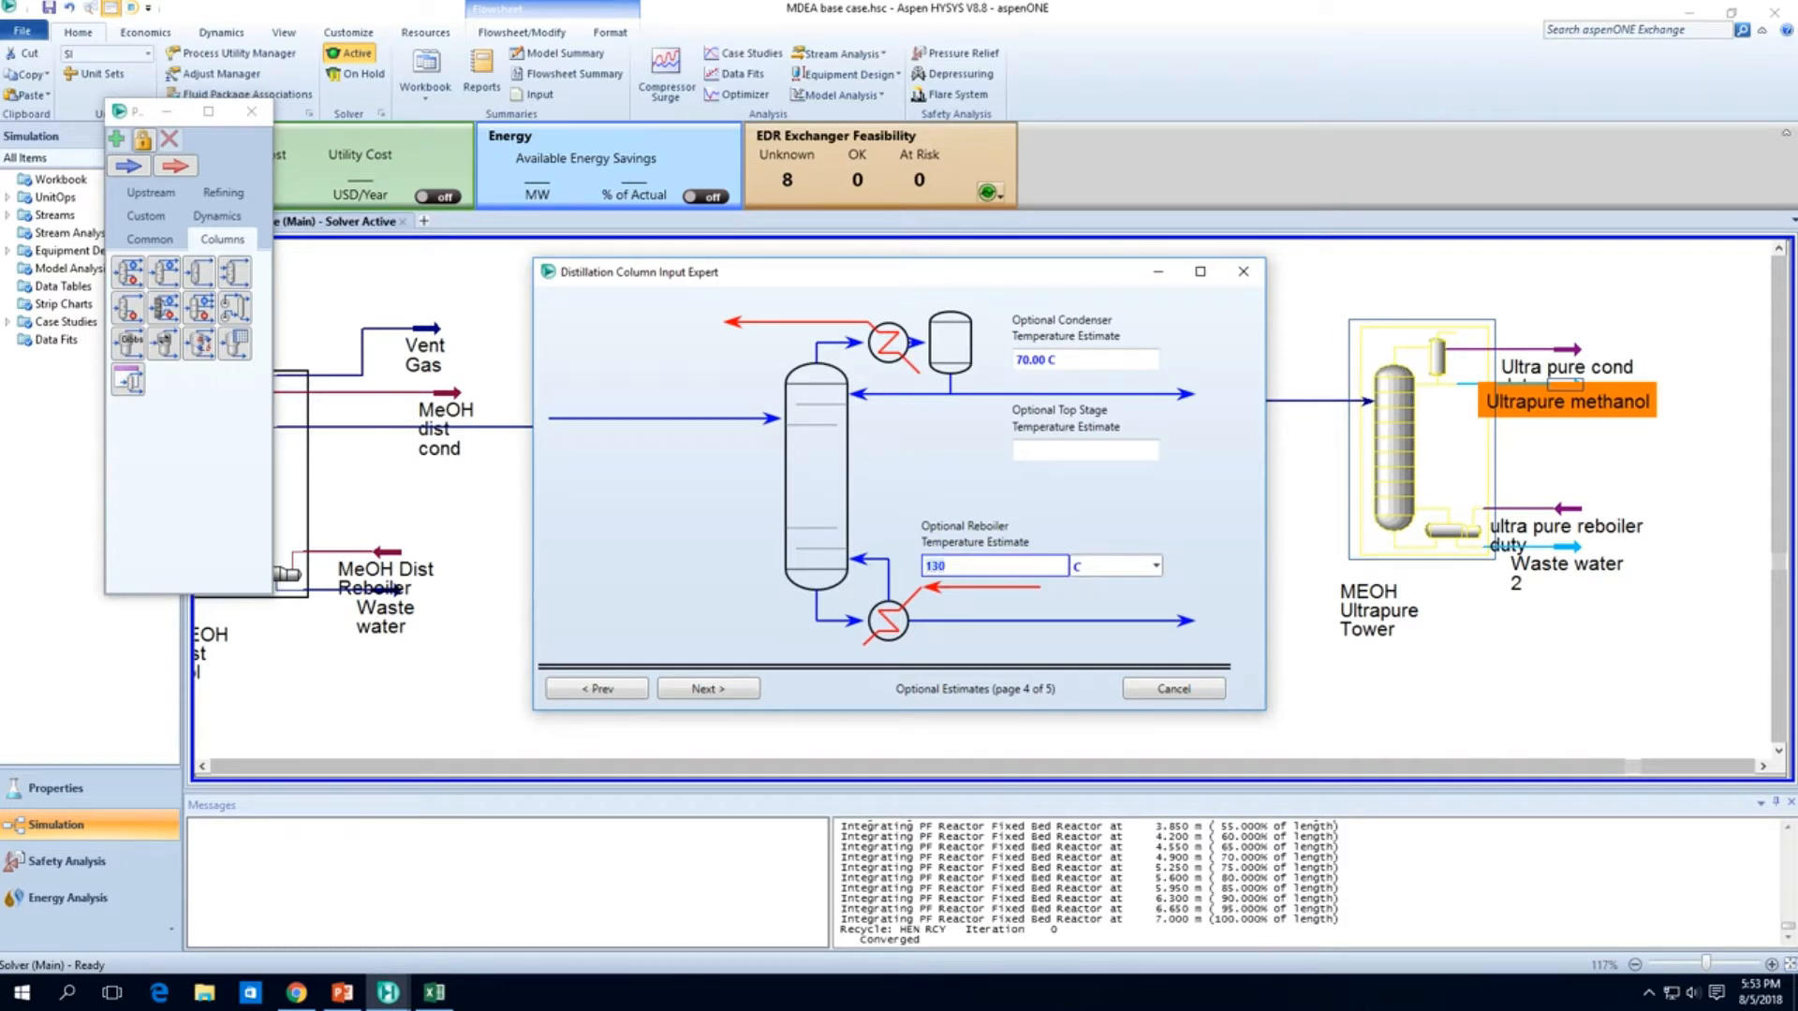
left_click(736, 691)
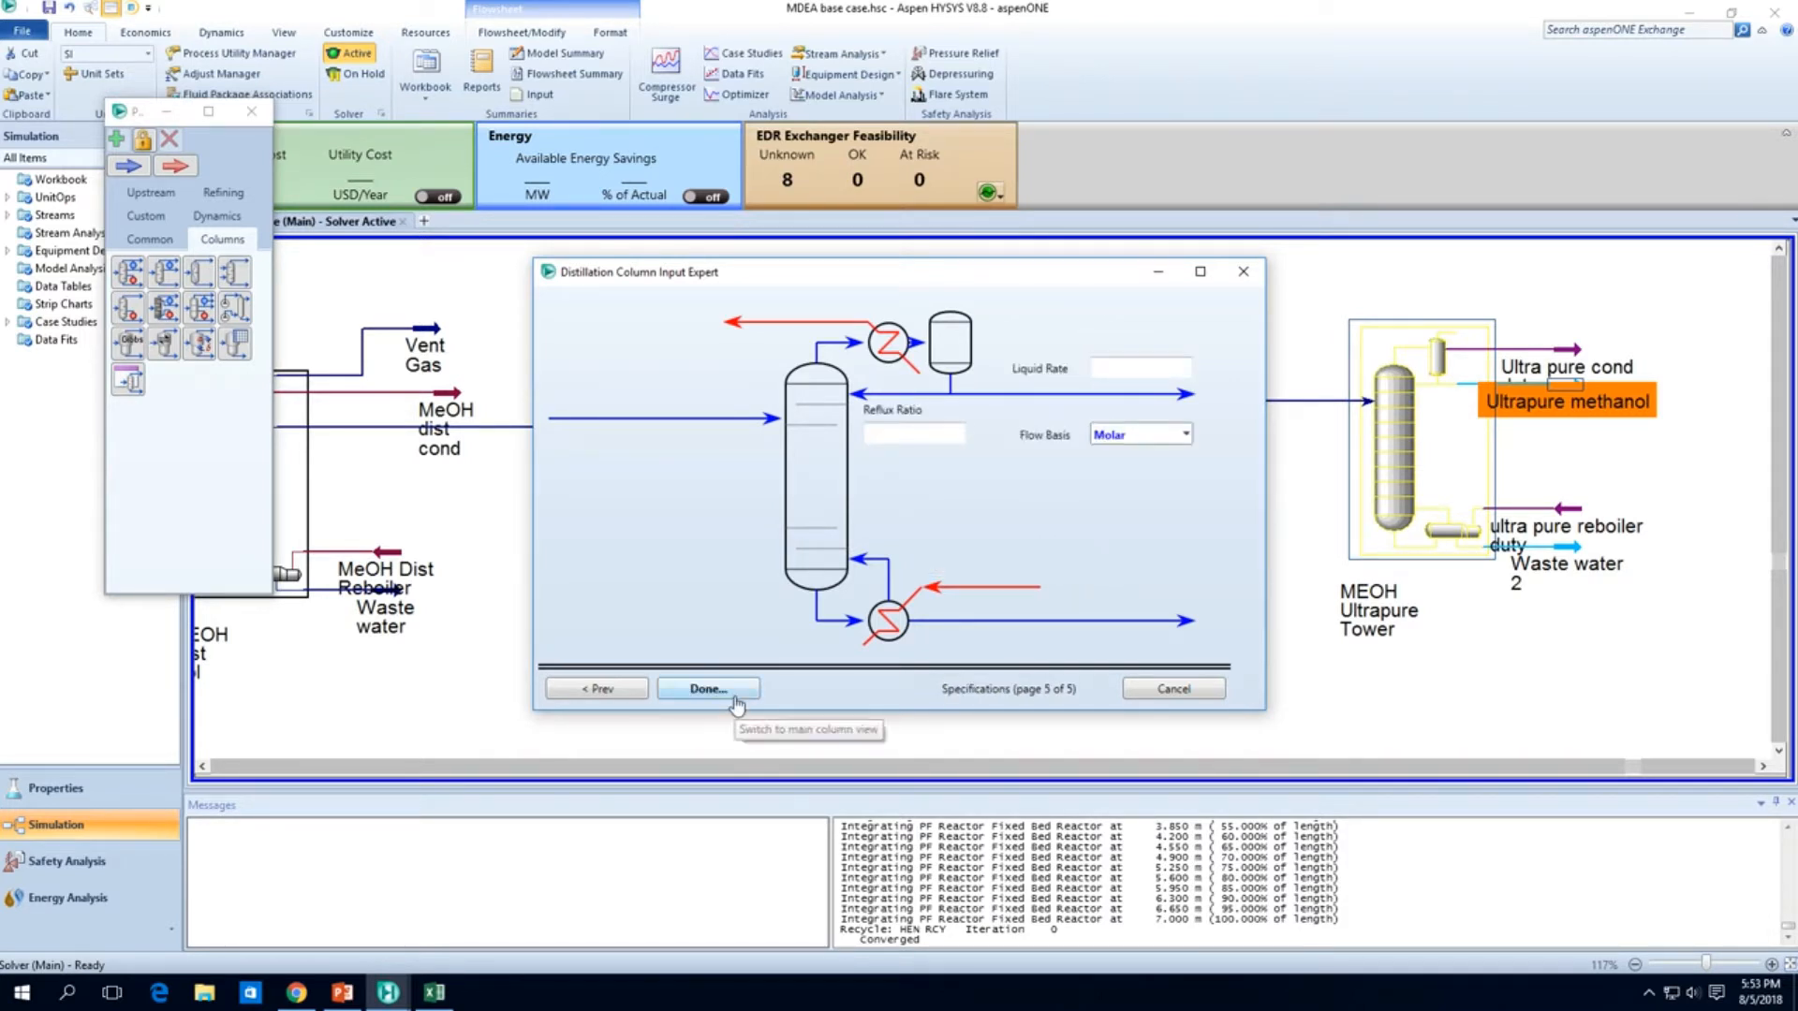
Step: Look up the external and minimum reflux ratios in the design parameters of shortcut column T-101
left_click(950, 434)
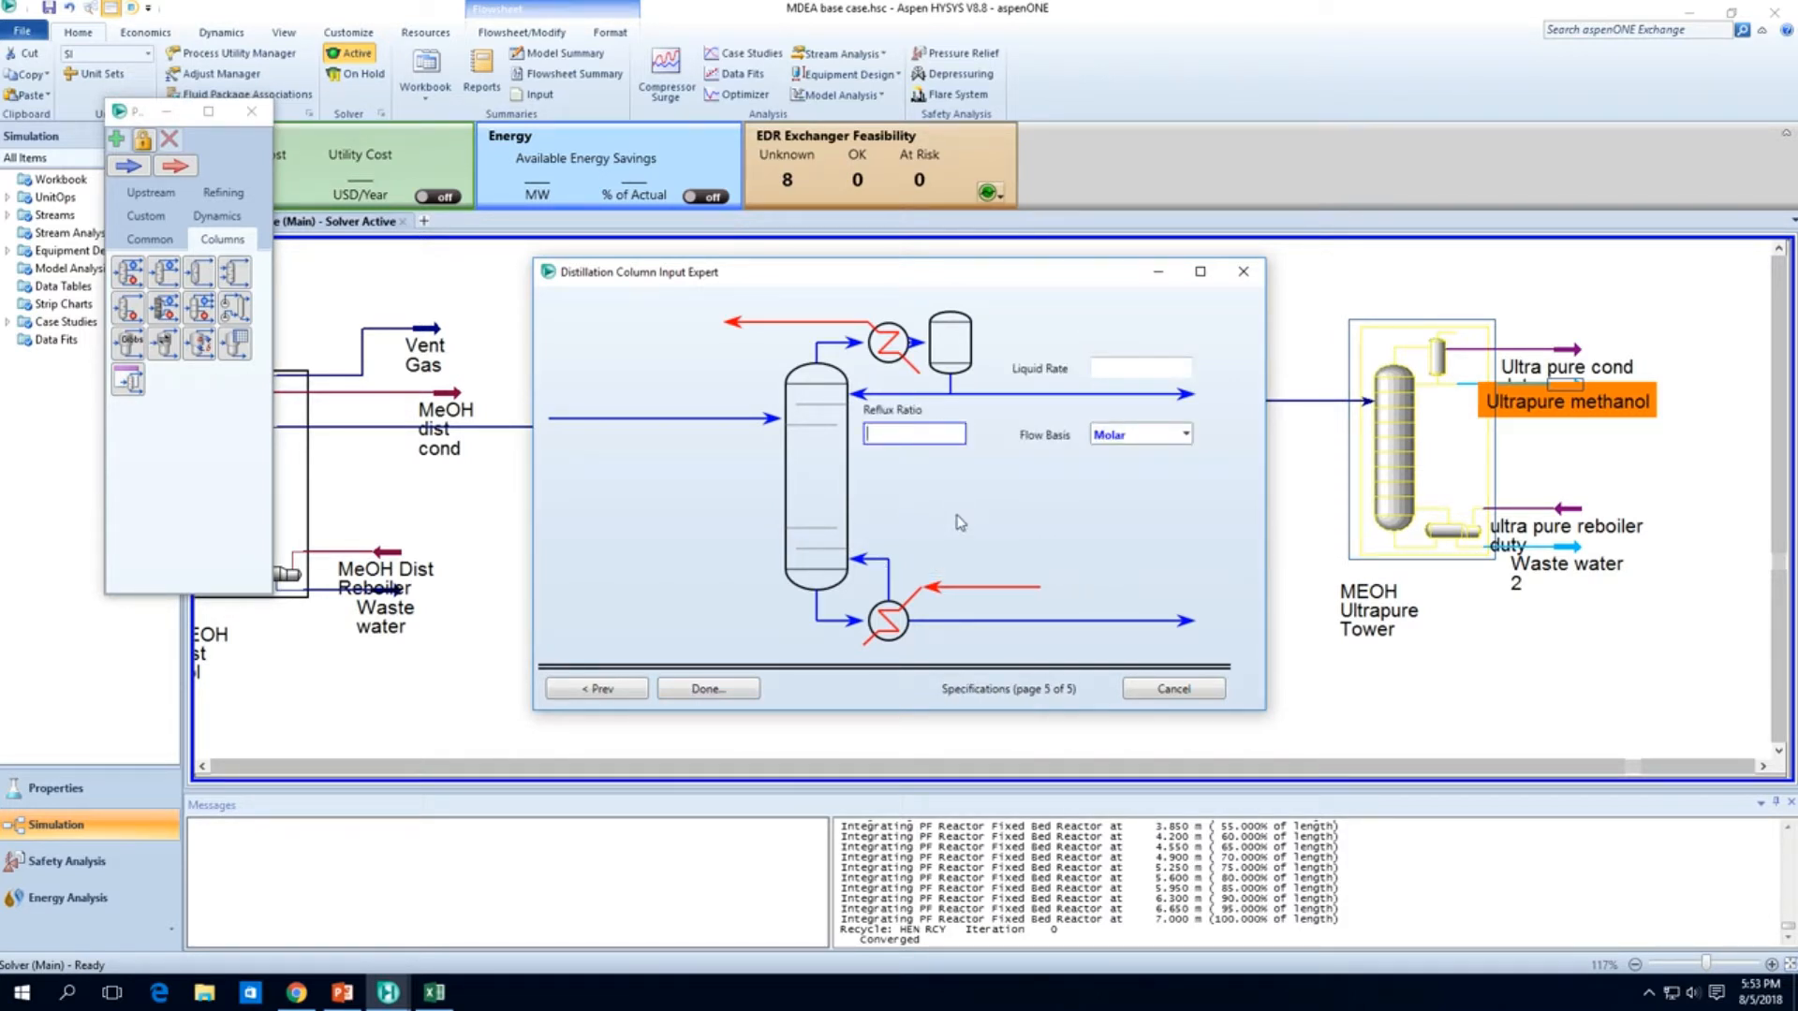
left_click(1243, 272)
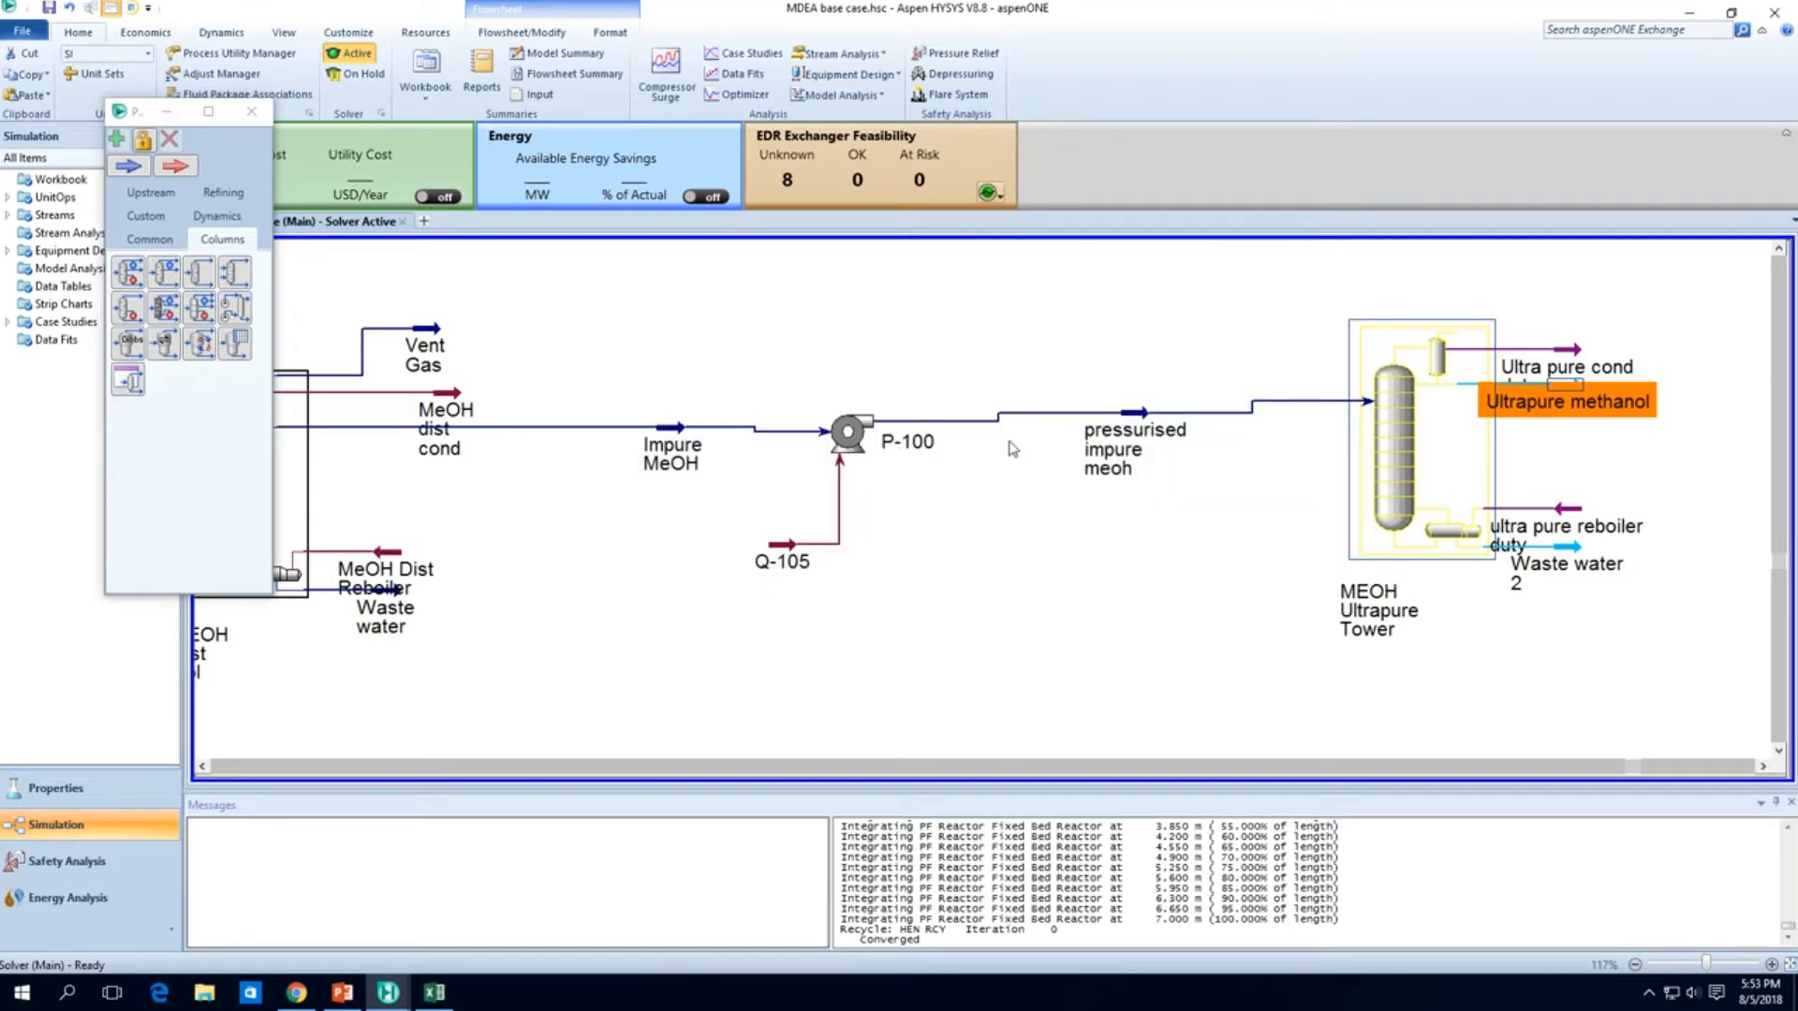
scroll(1021, 470, "down", 4)
double_click(826, 426)
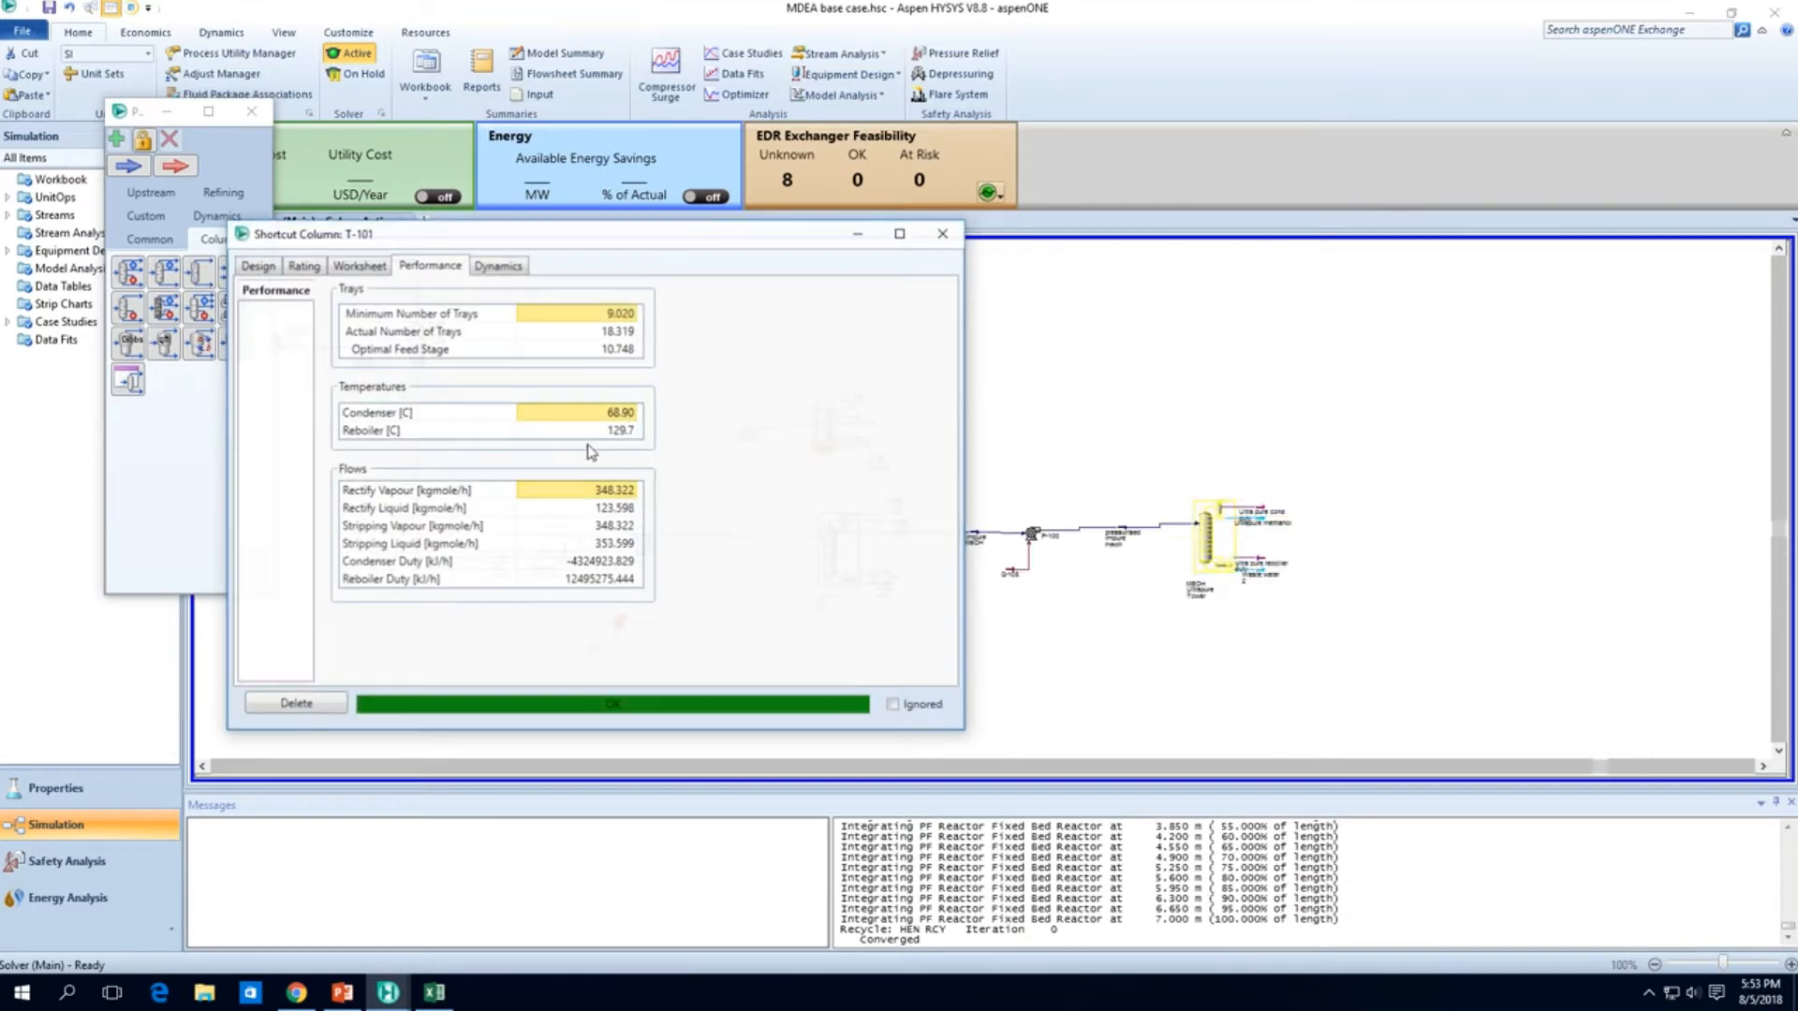
left_click(336, 266)
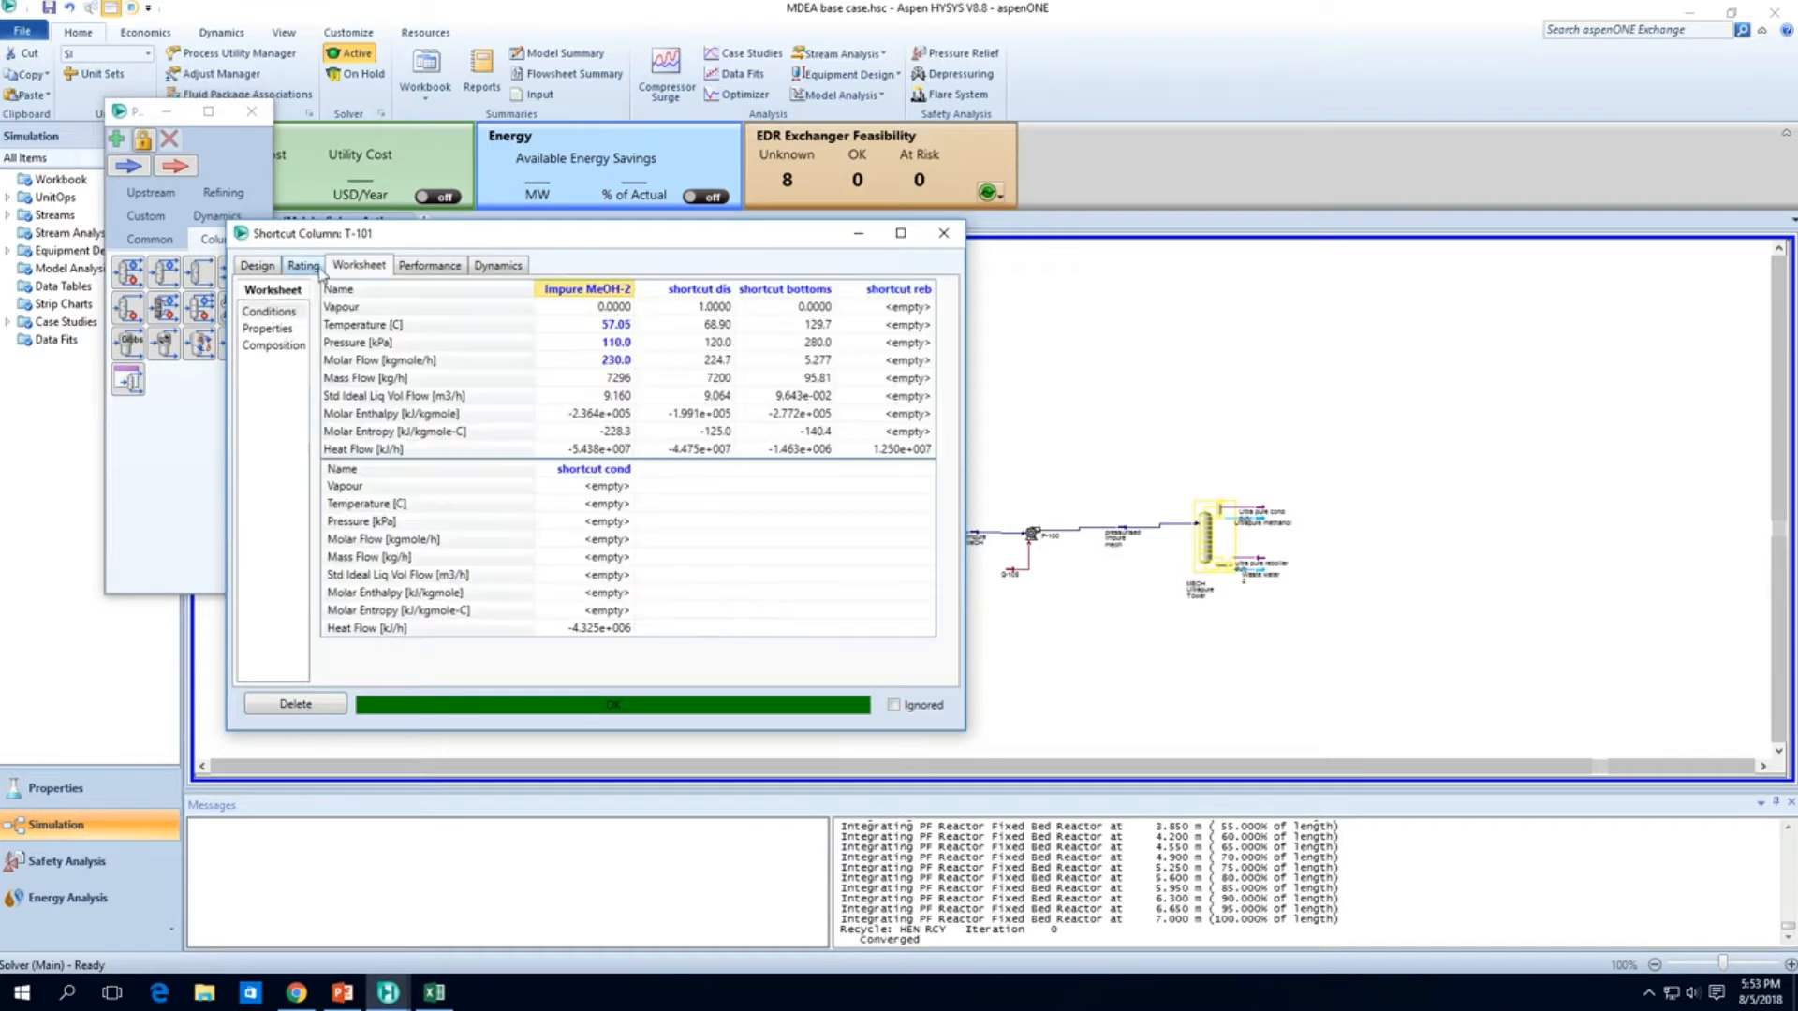
left_click(302, 267)
left_click(249, 268)
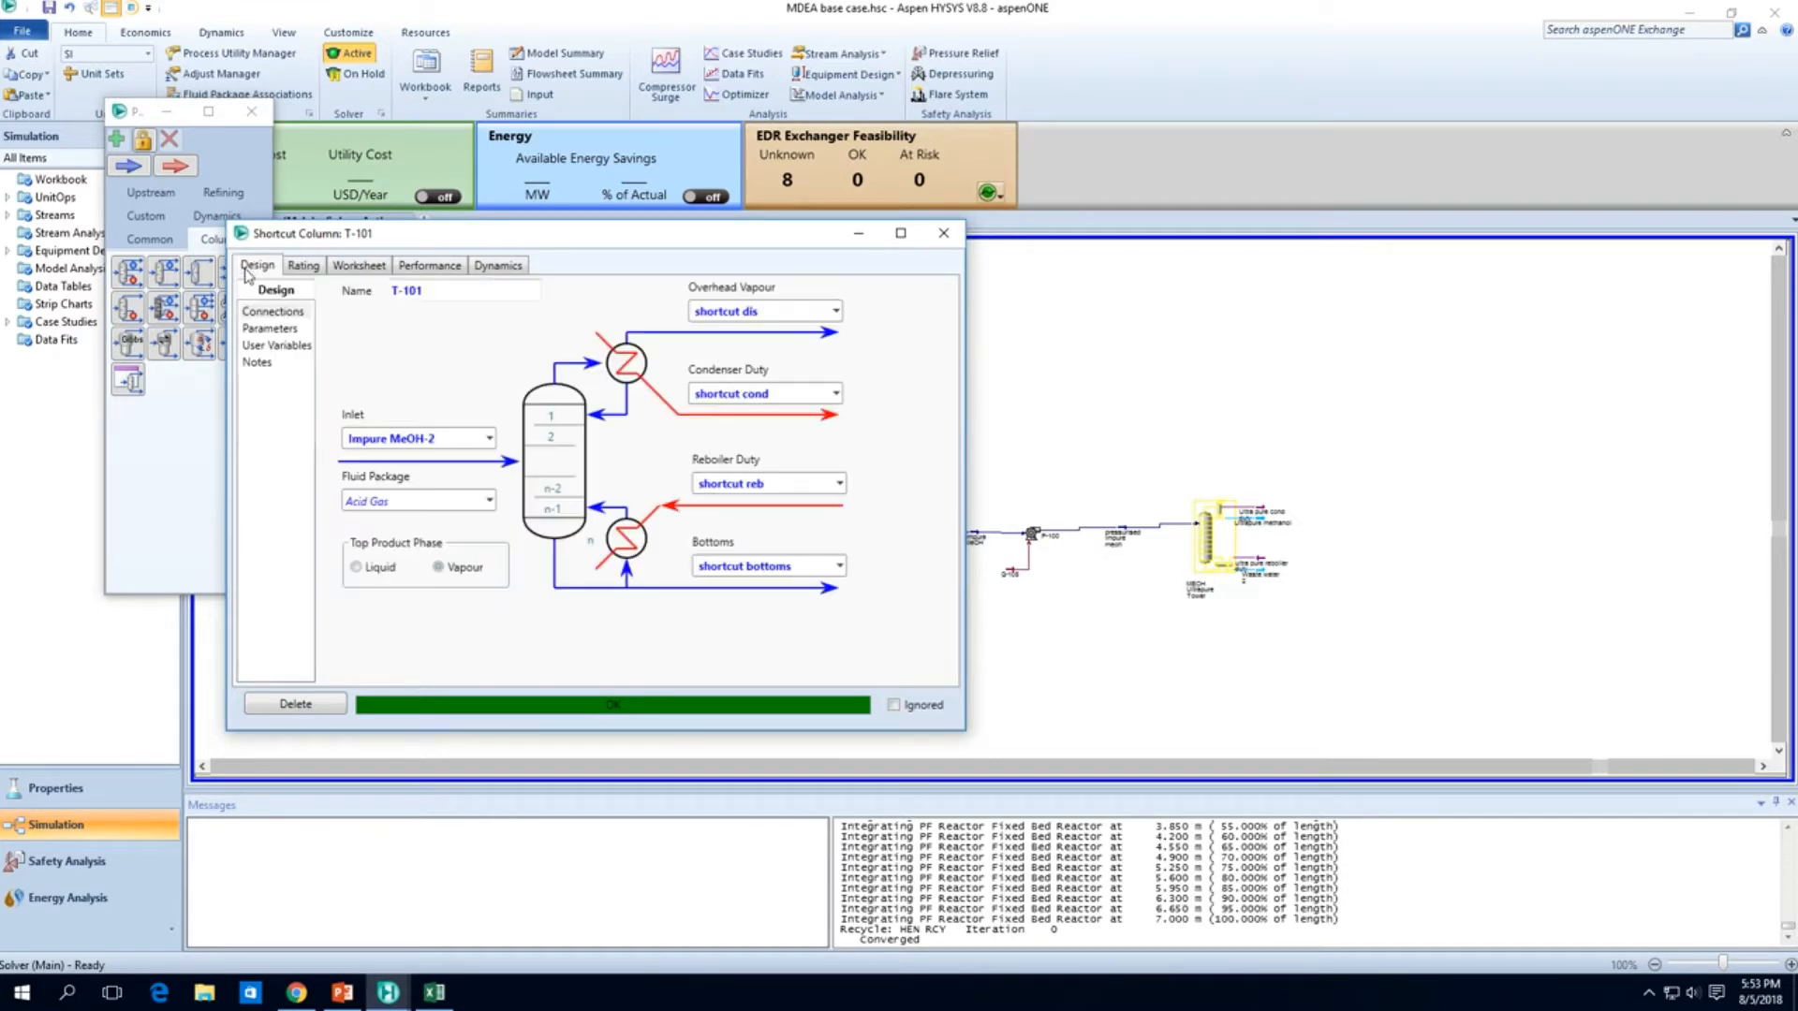
left_click(270, 328)
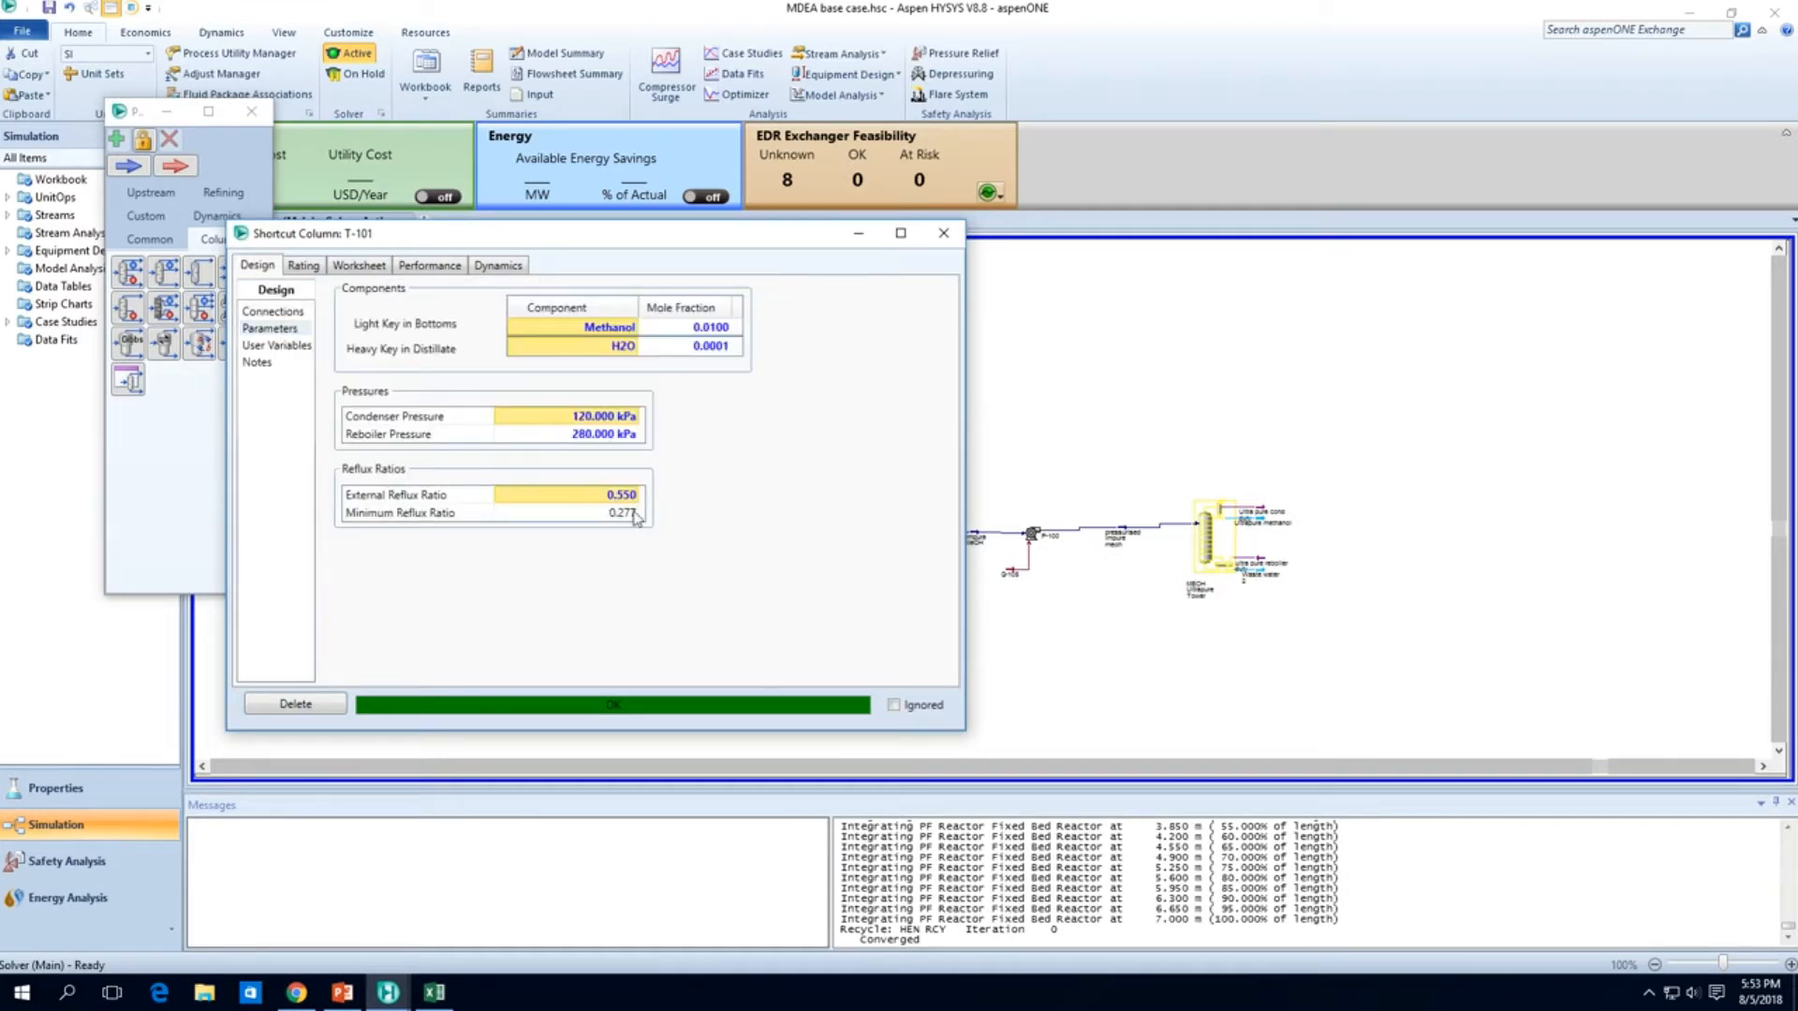
left_click(944, 233)
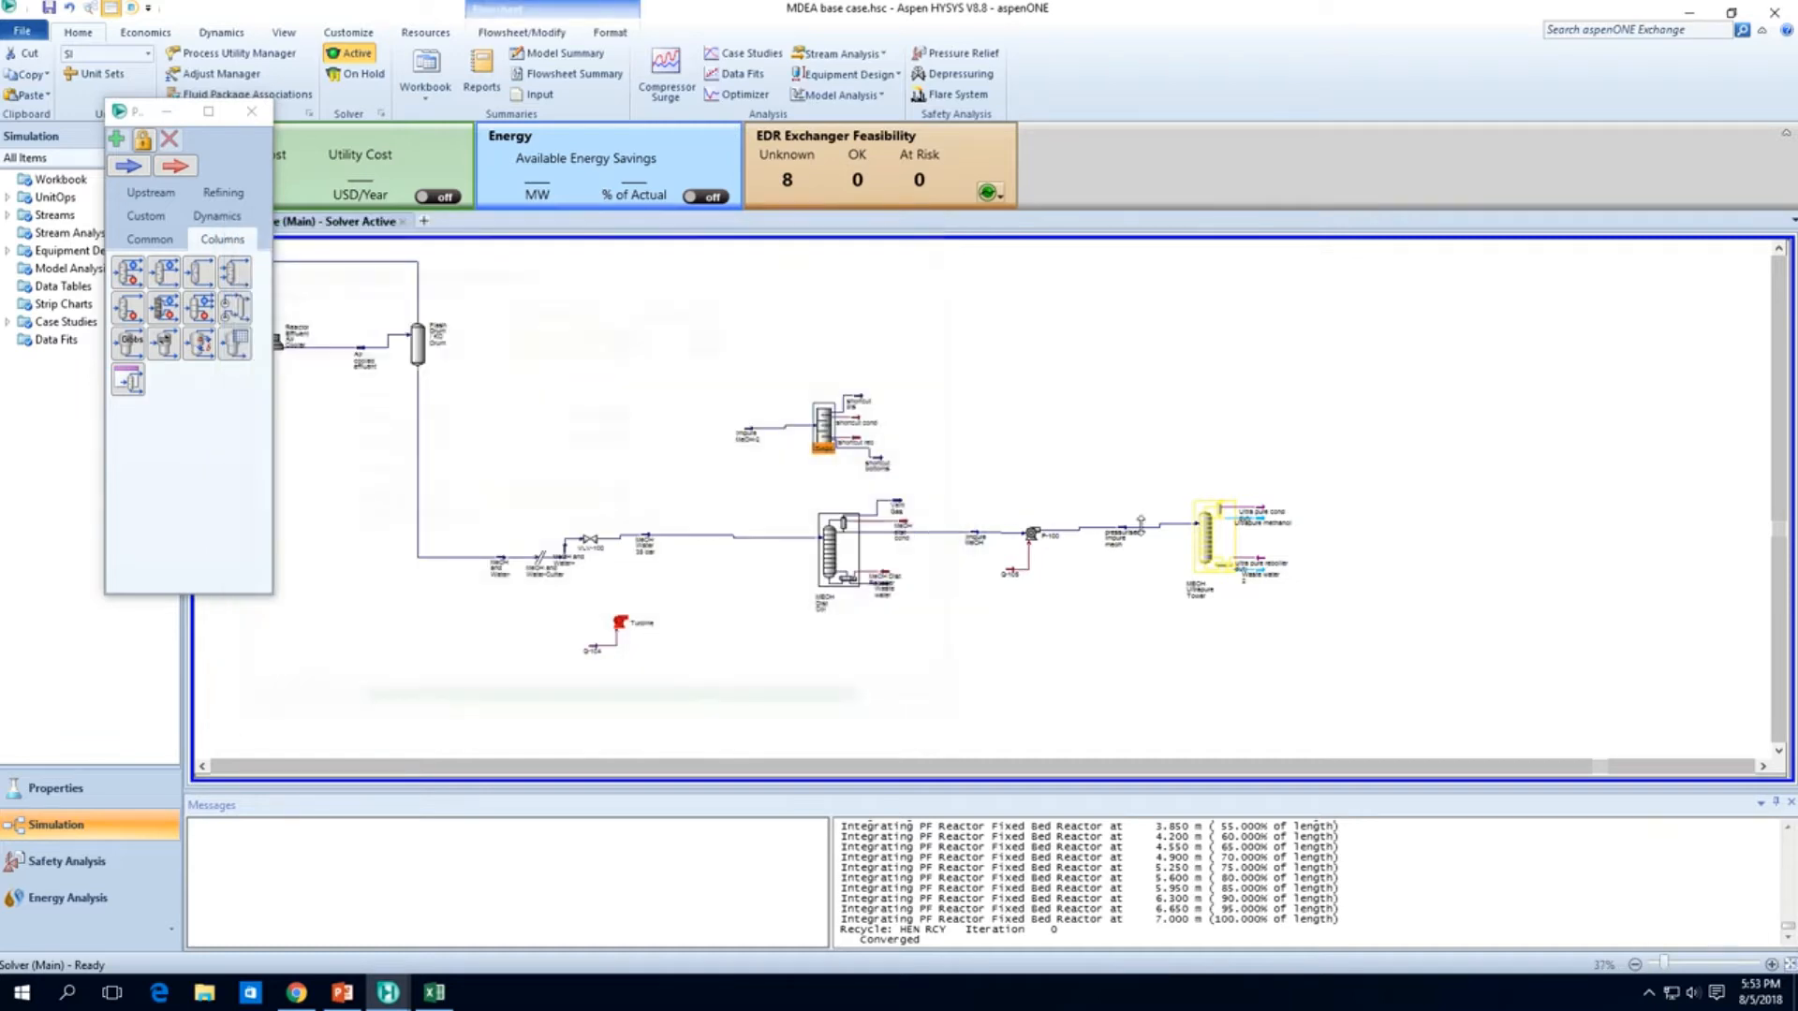
Step: Specify a reflux ratio of 0.55 and a molar liquid rate of 230 kgmole/h for MEOH Ultrapure Tower and finish its initial setup
double_click(1200, 532)
left_click(747, 690)
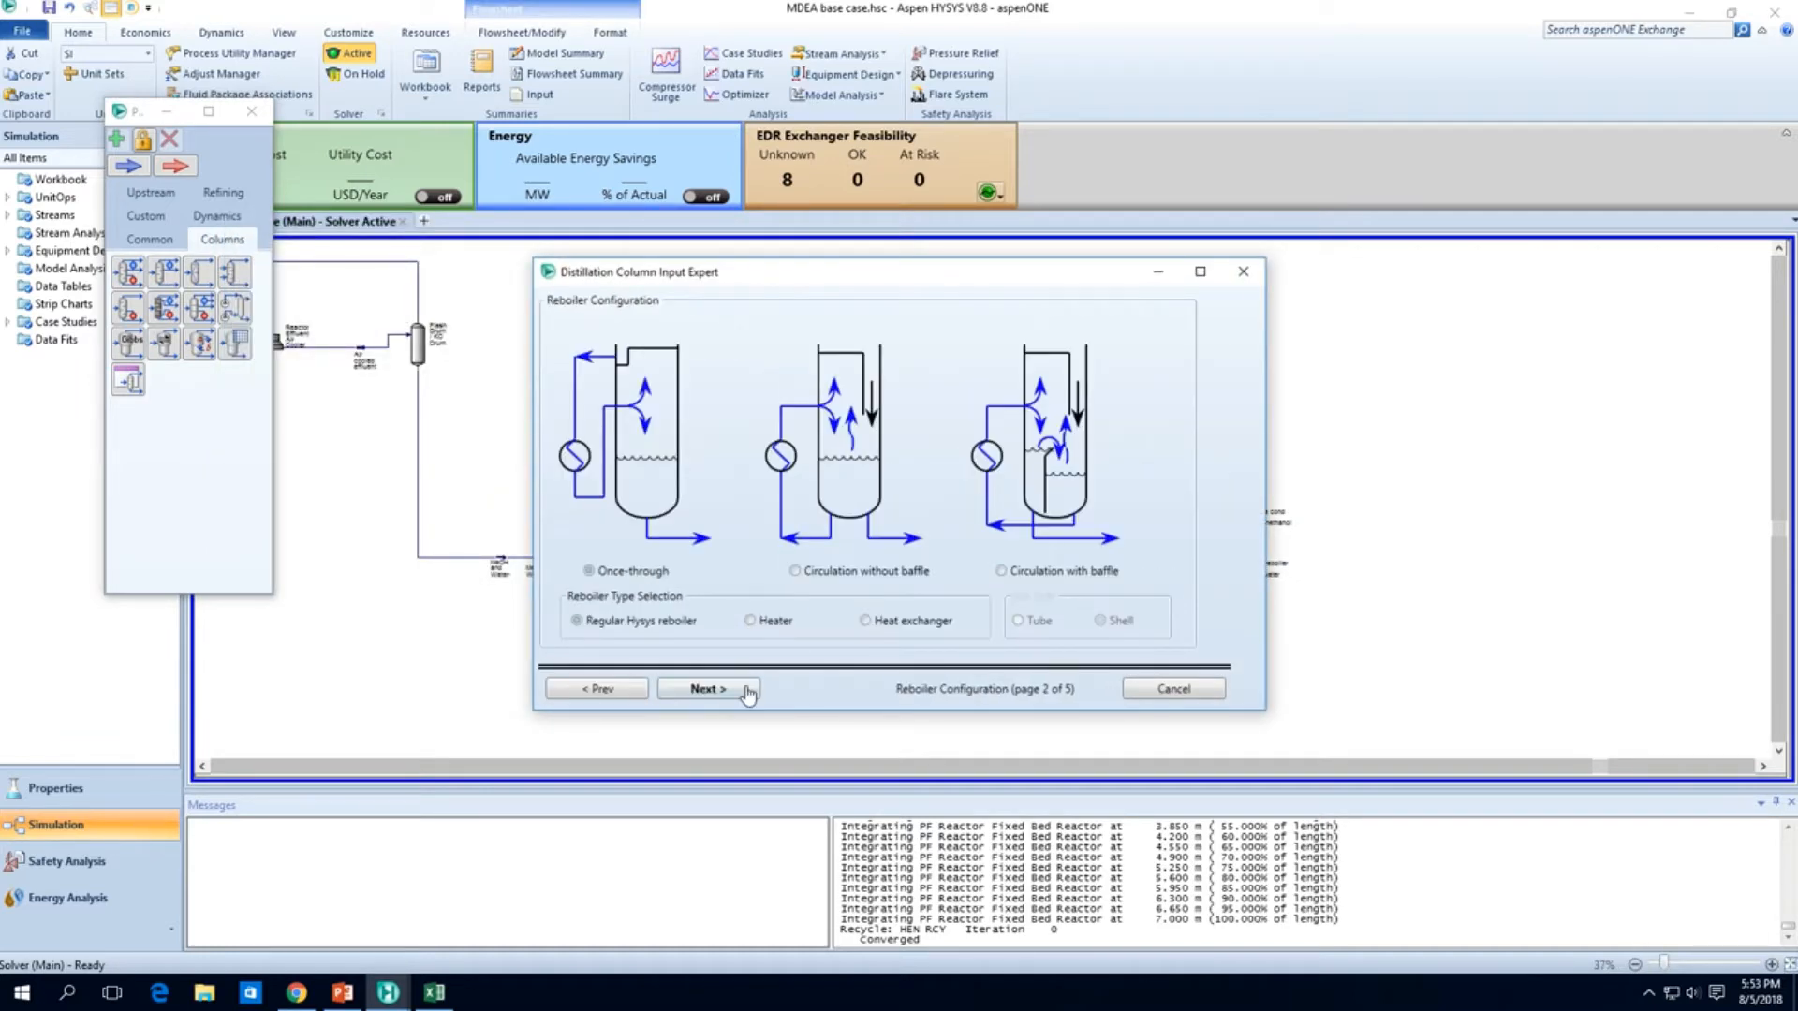
left_click(746, 690)
left_click(746, 690)
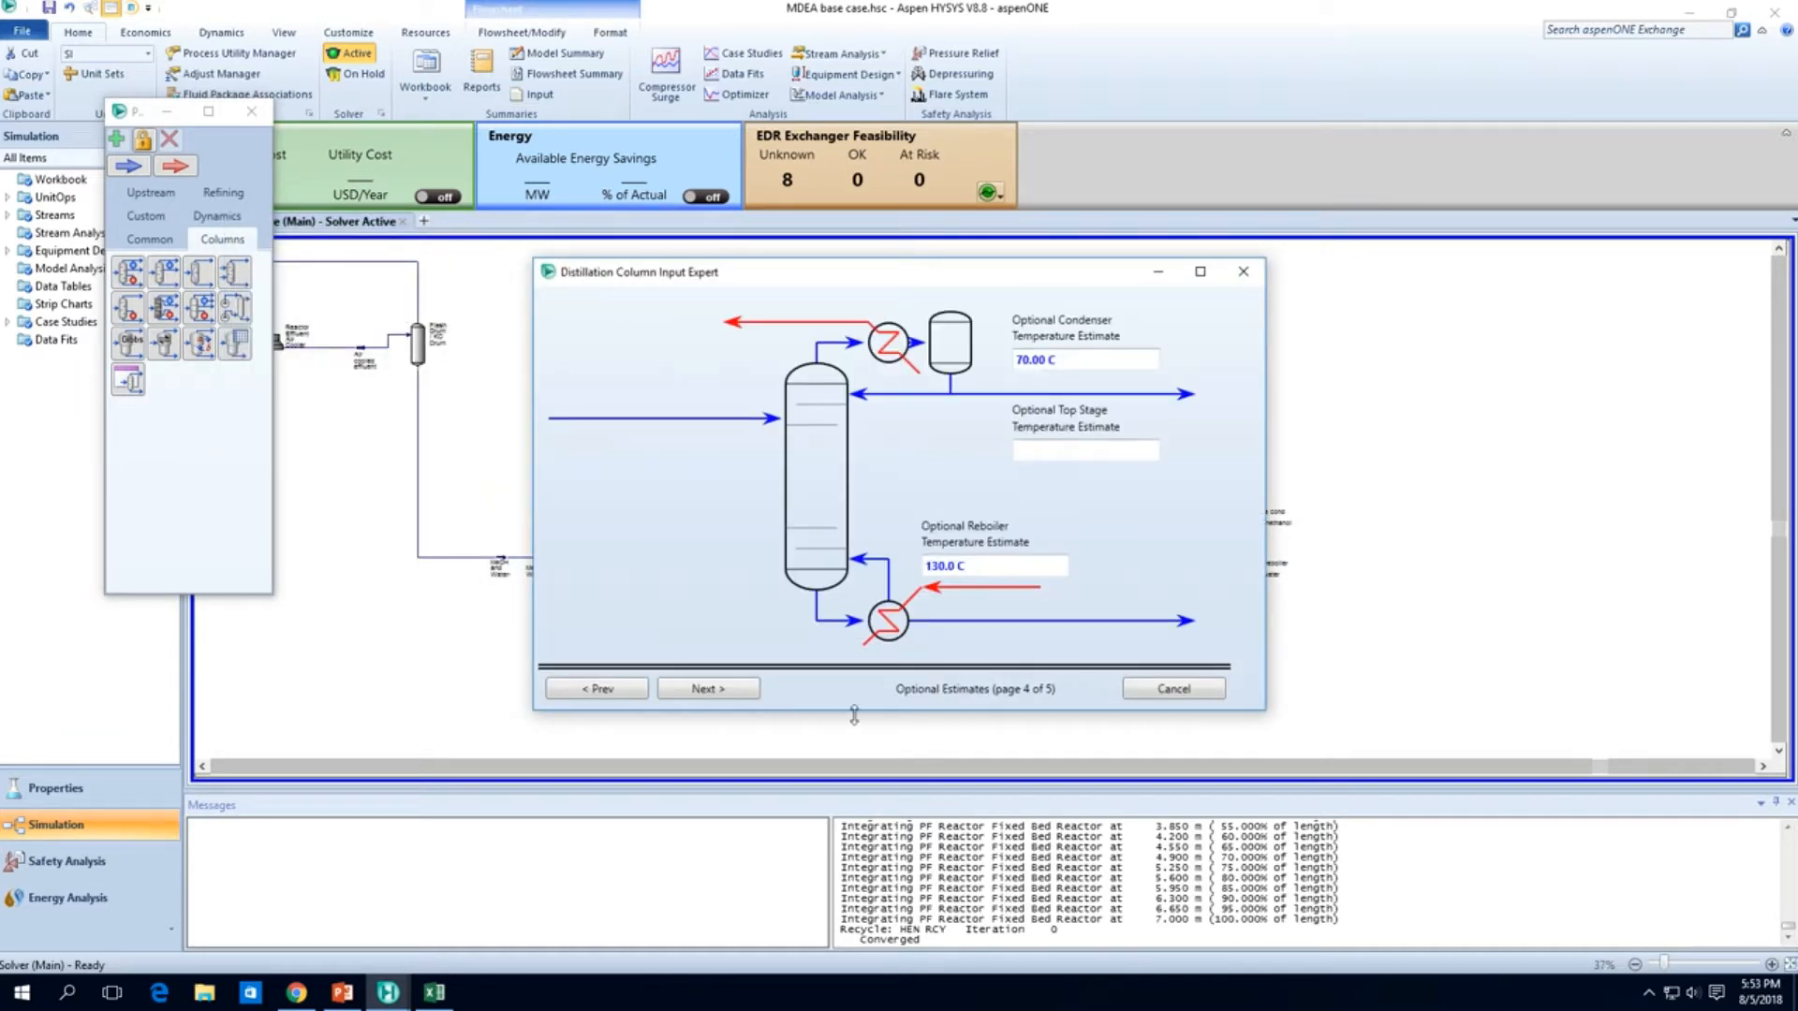
left_click(735, 691)
left_click(939, 431)
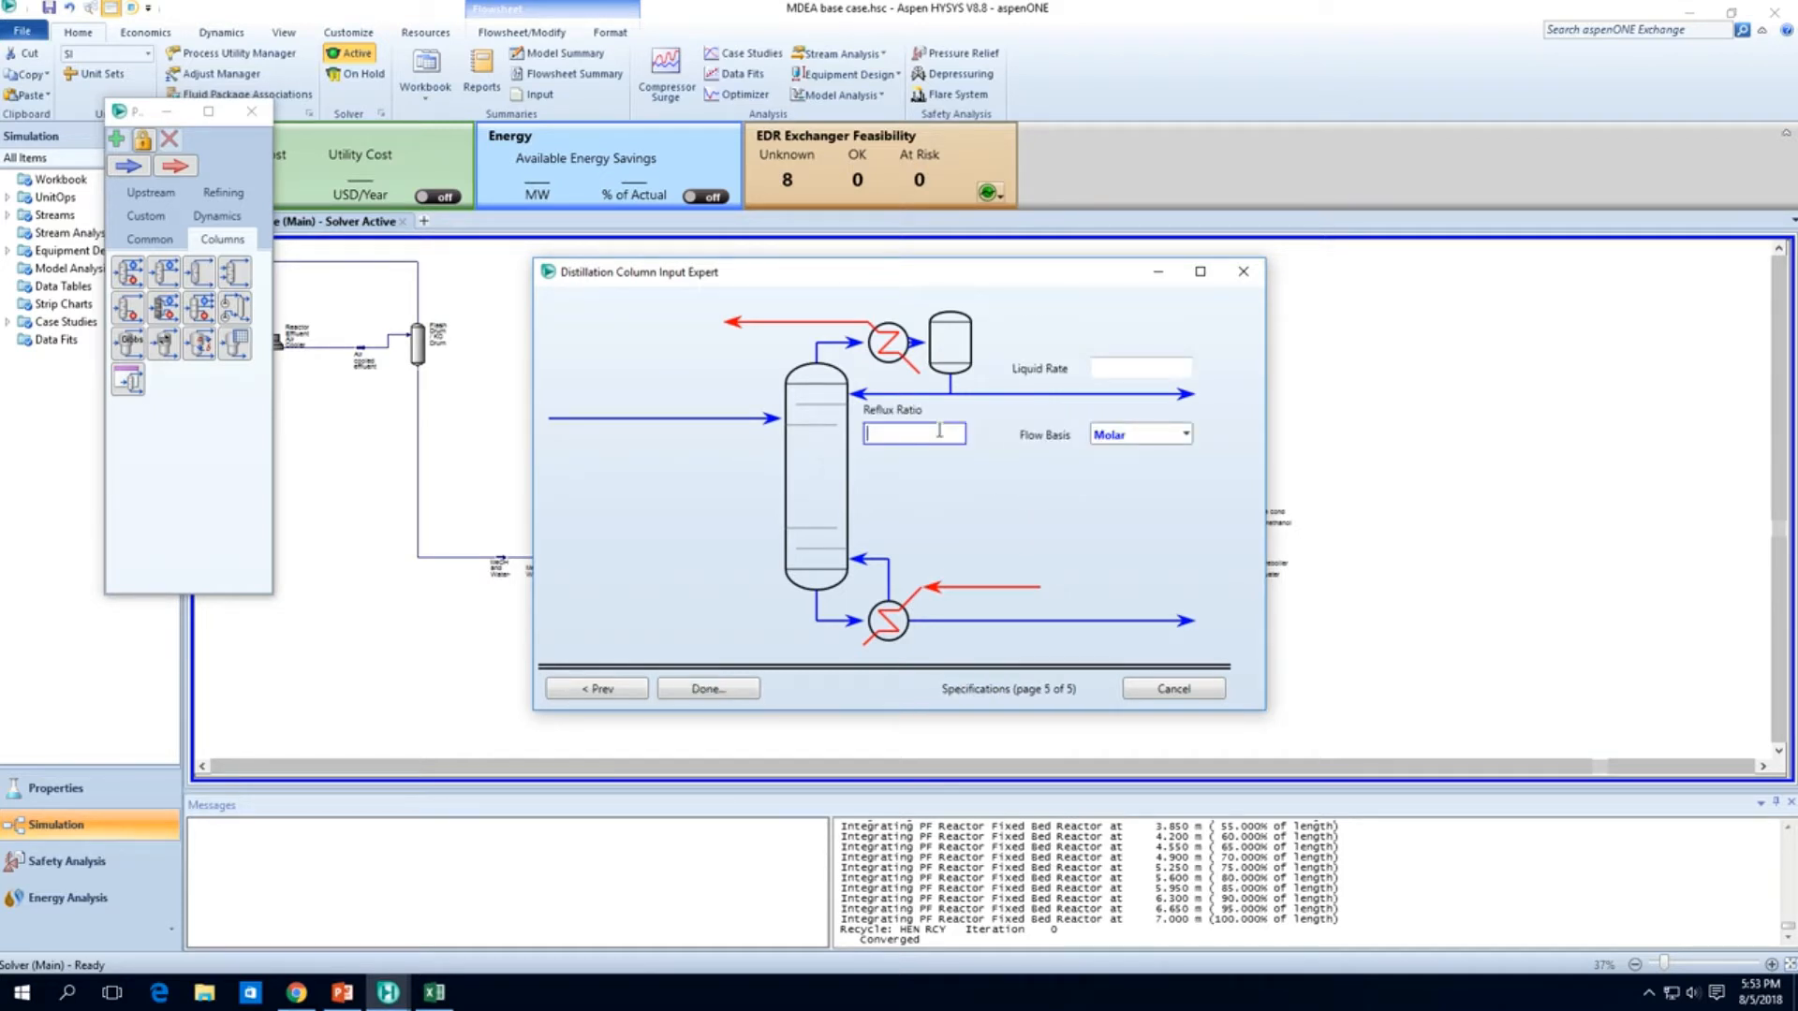
left_click(1130, 365)
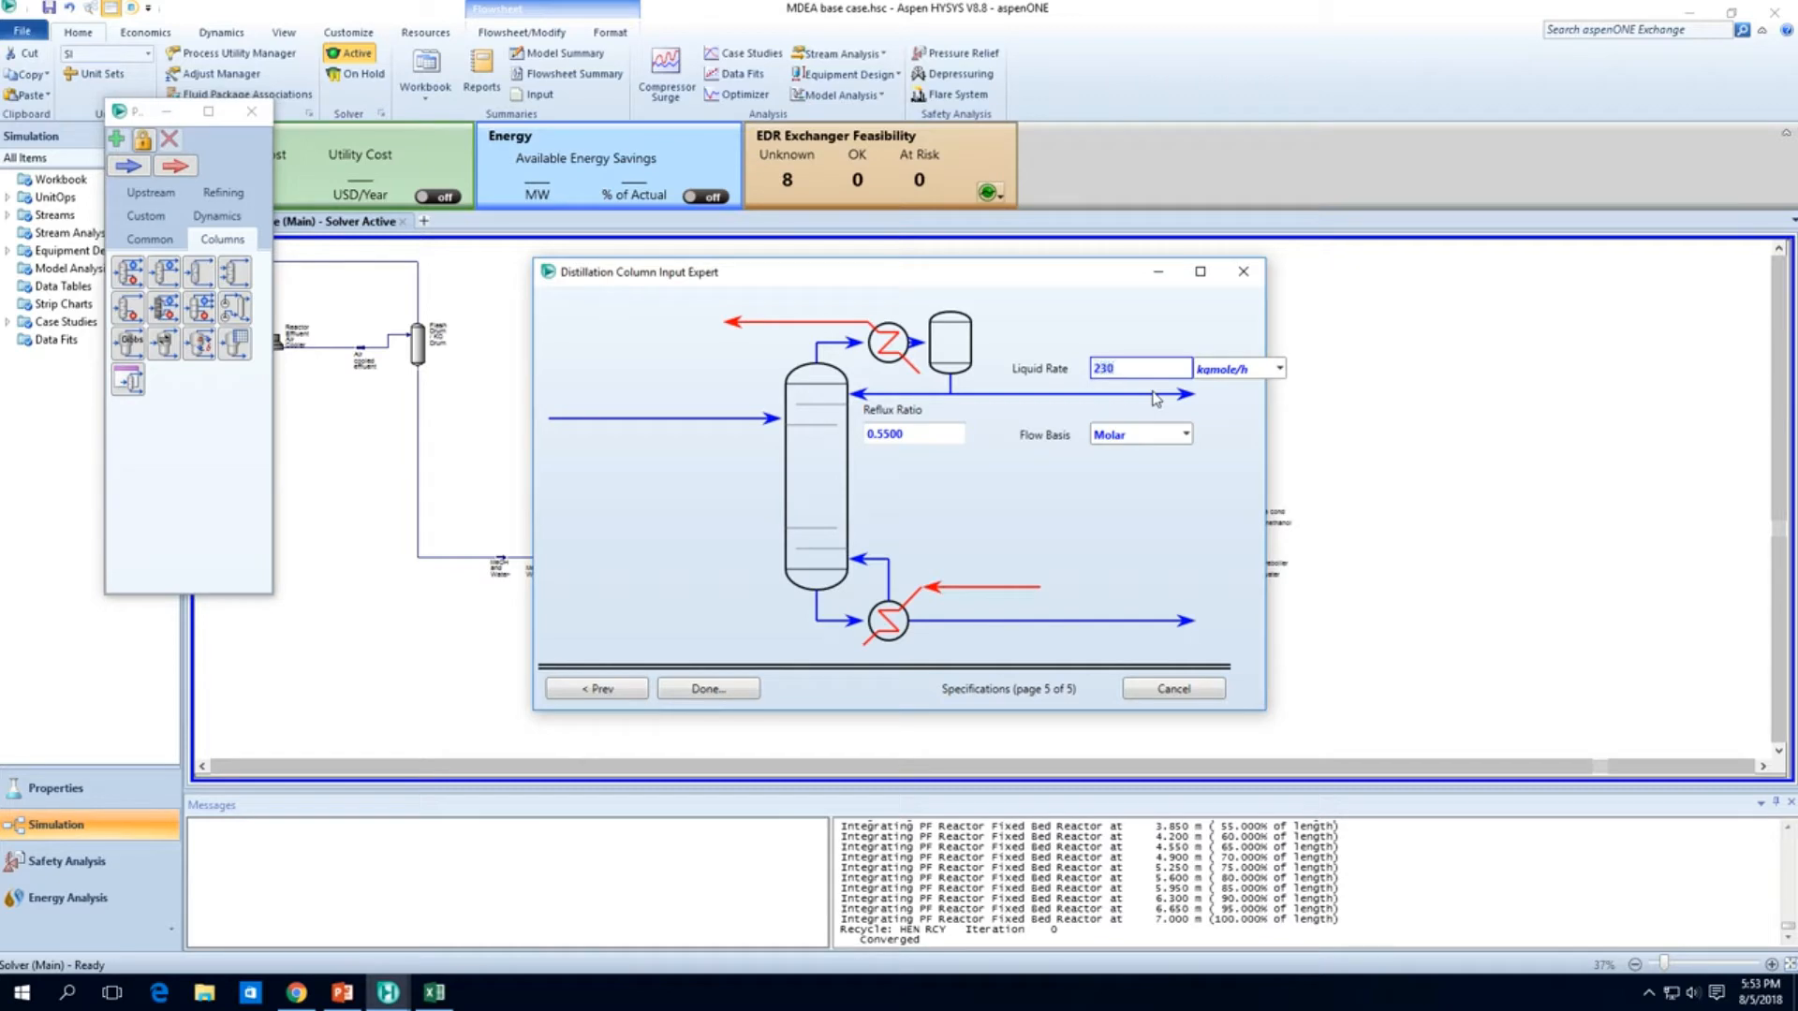
left_click(696, 693)
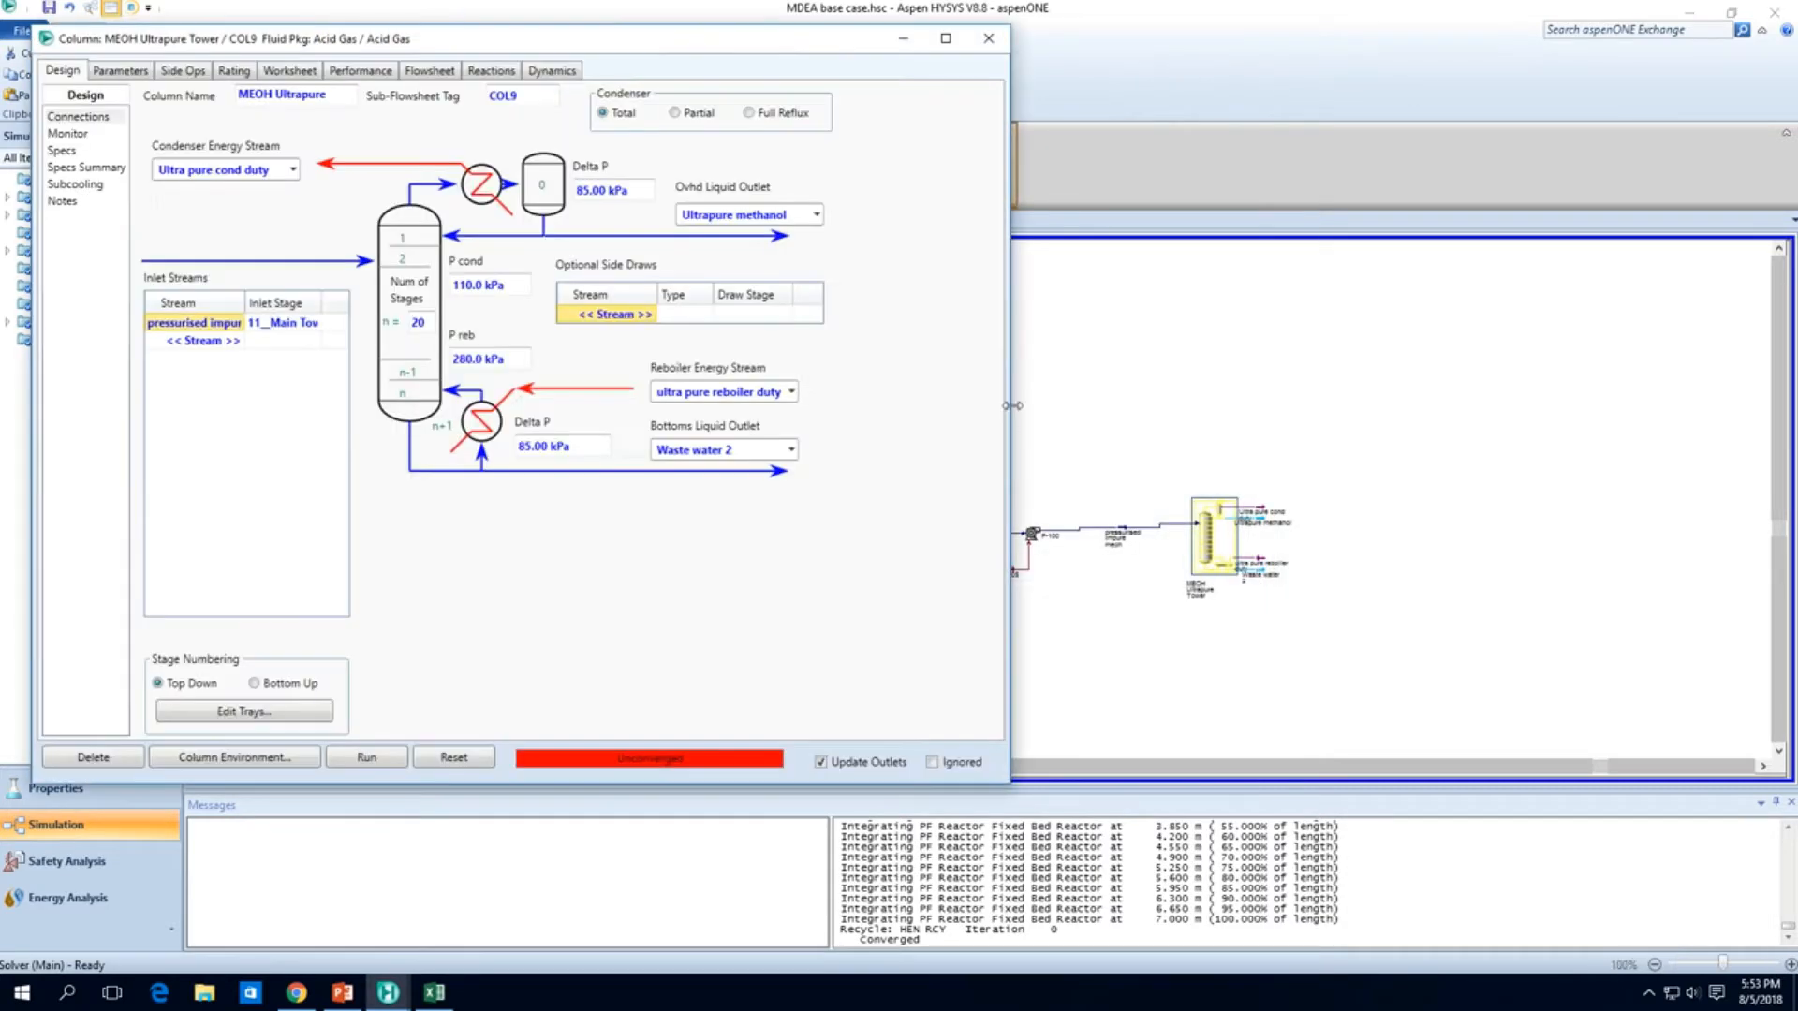
Step: View the composition of the pressurised impure meoh stream on a mole flow basis to read the component flows
double_click(1123, 535)
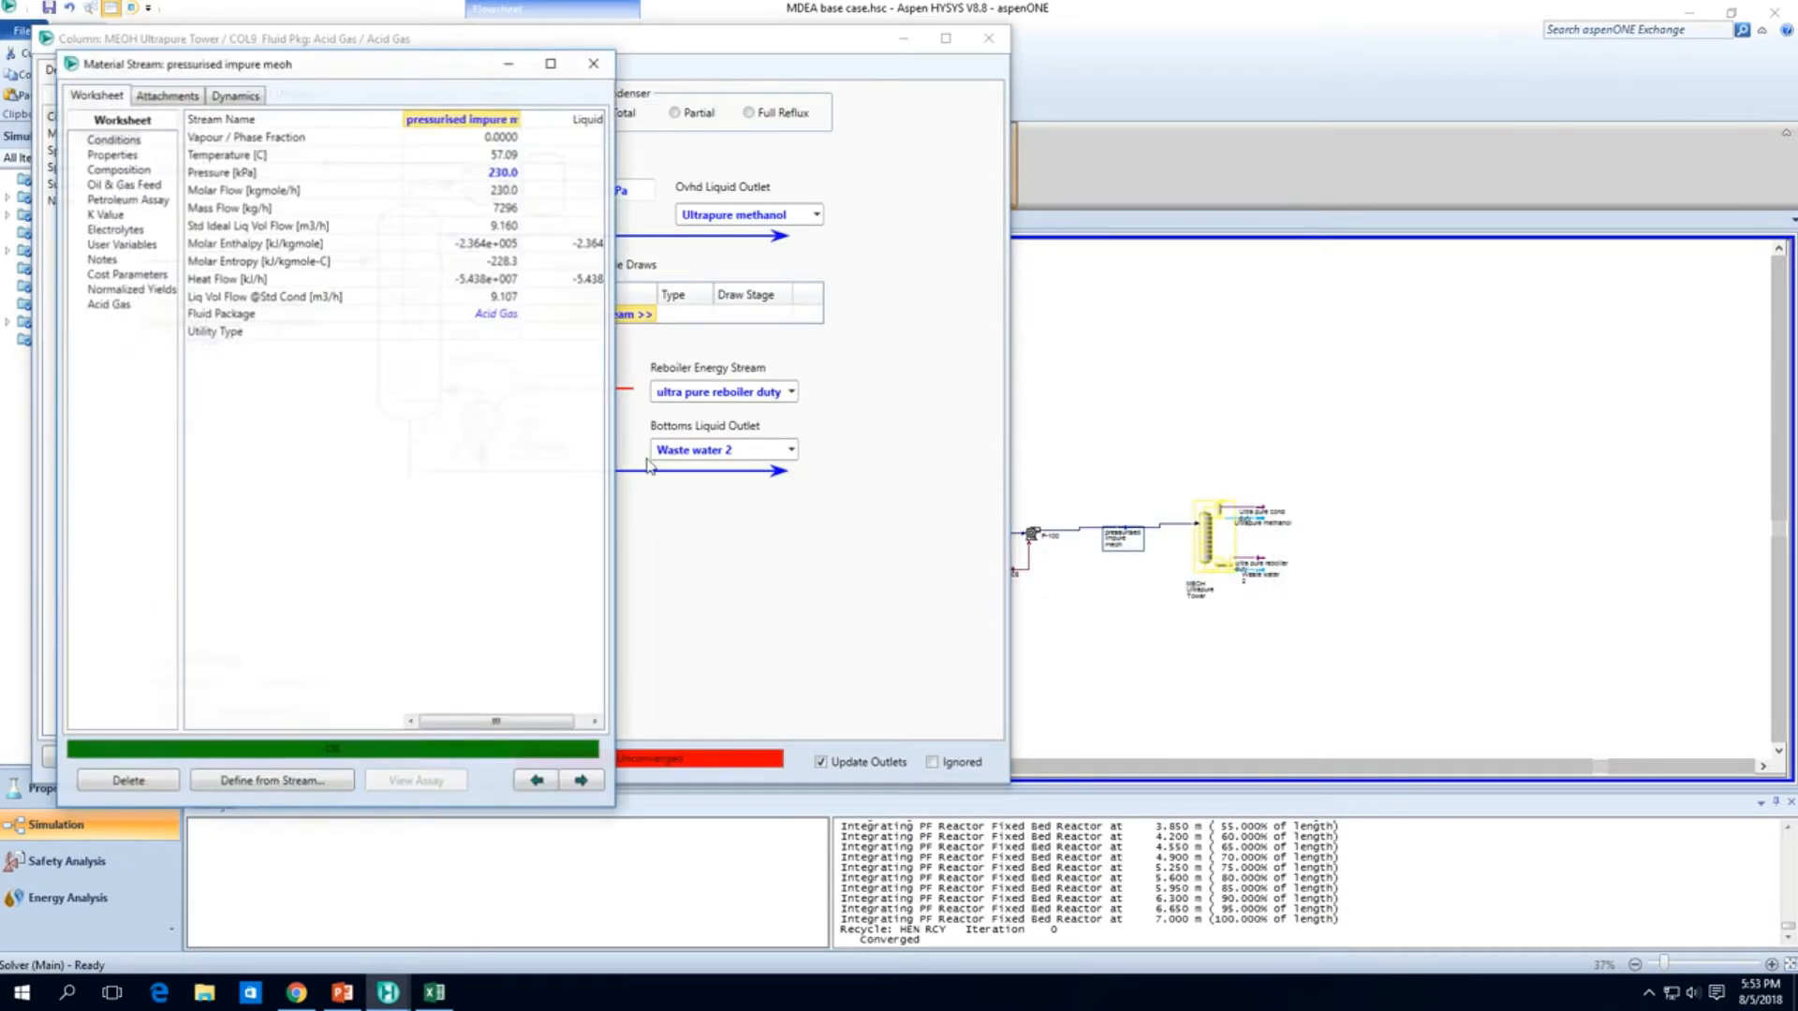
left_click(118, 170)
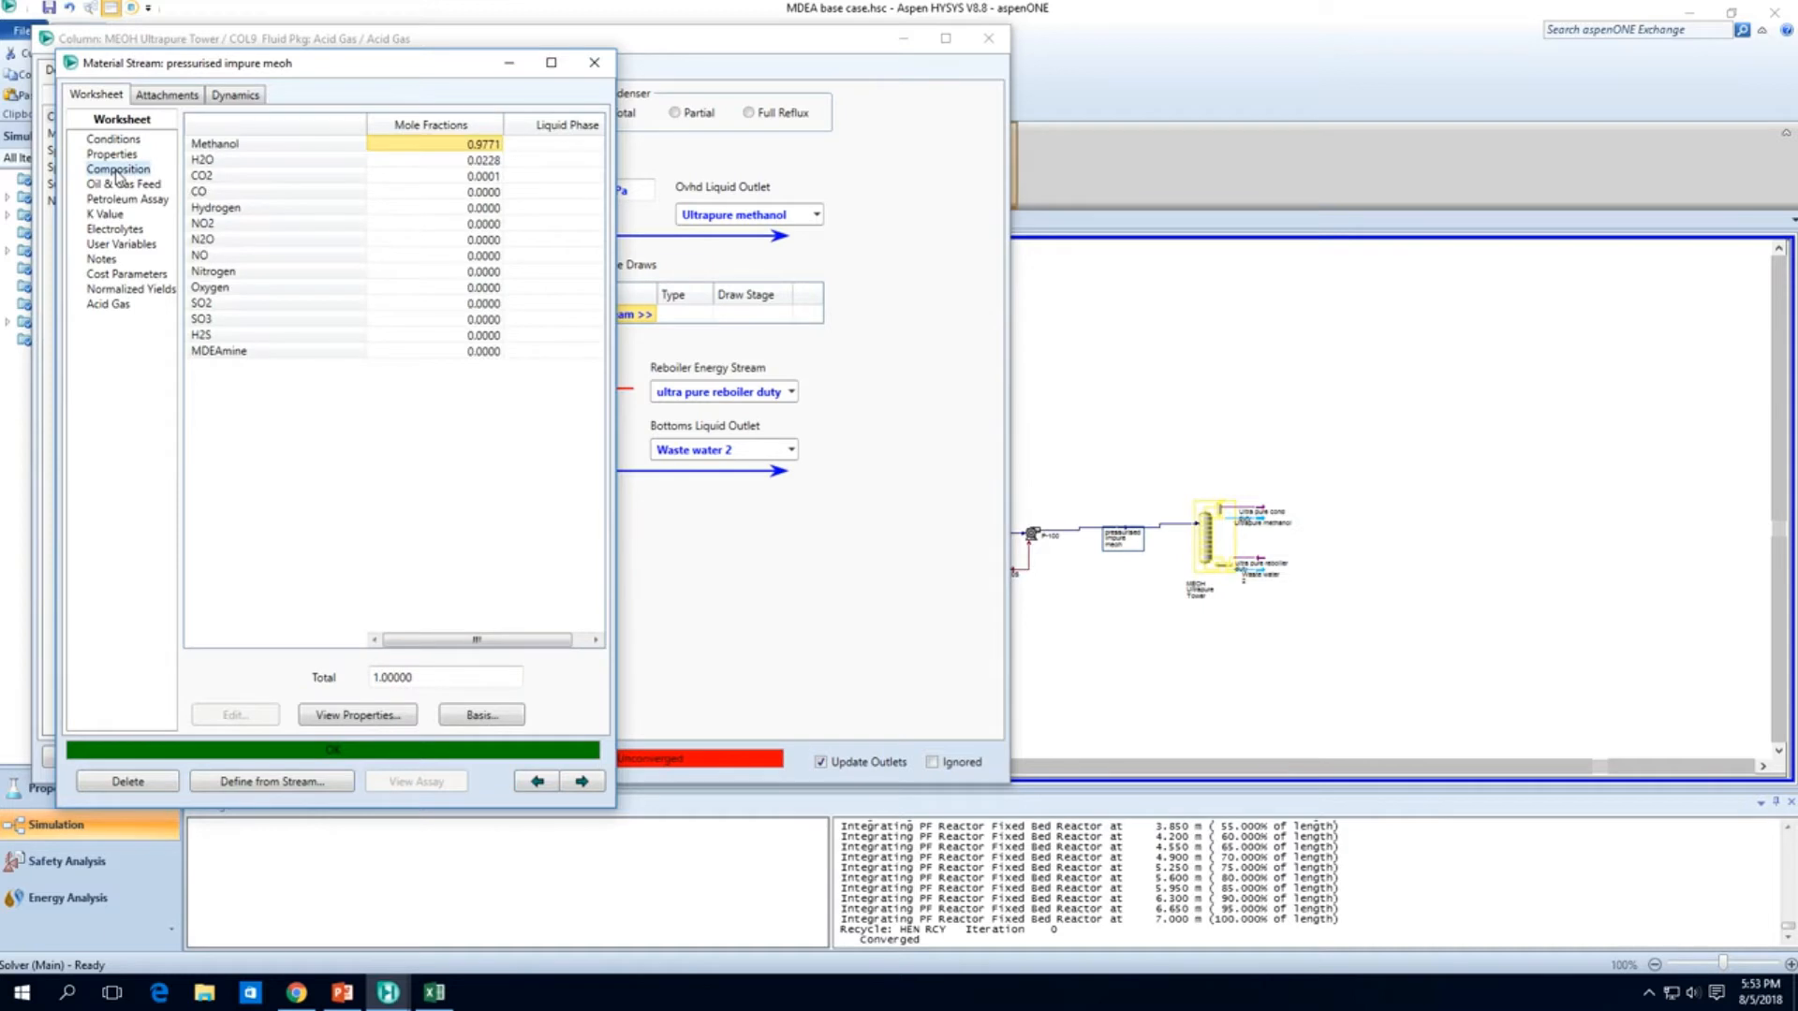
left_click(503, 709)
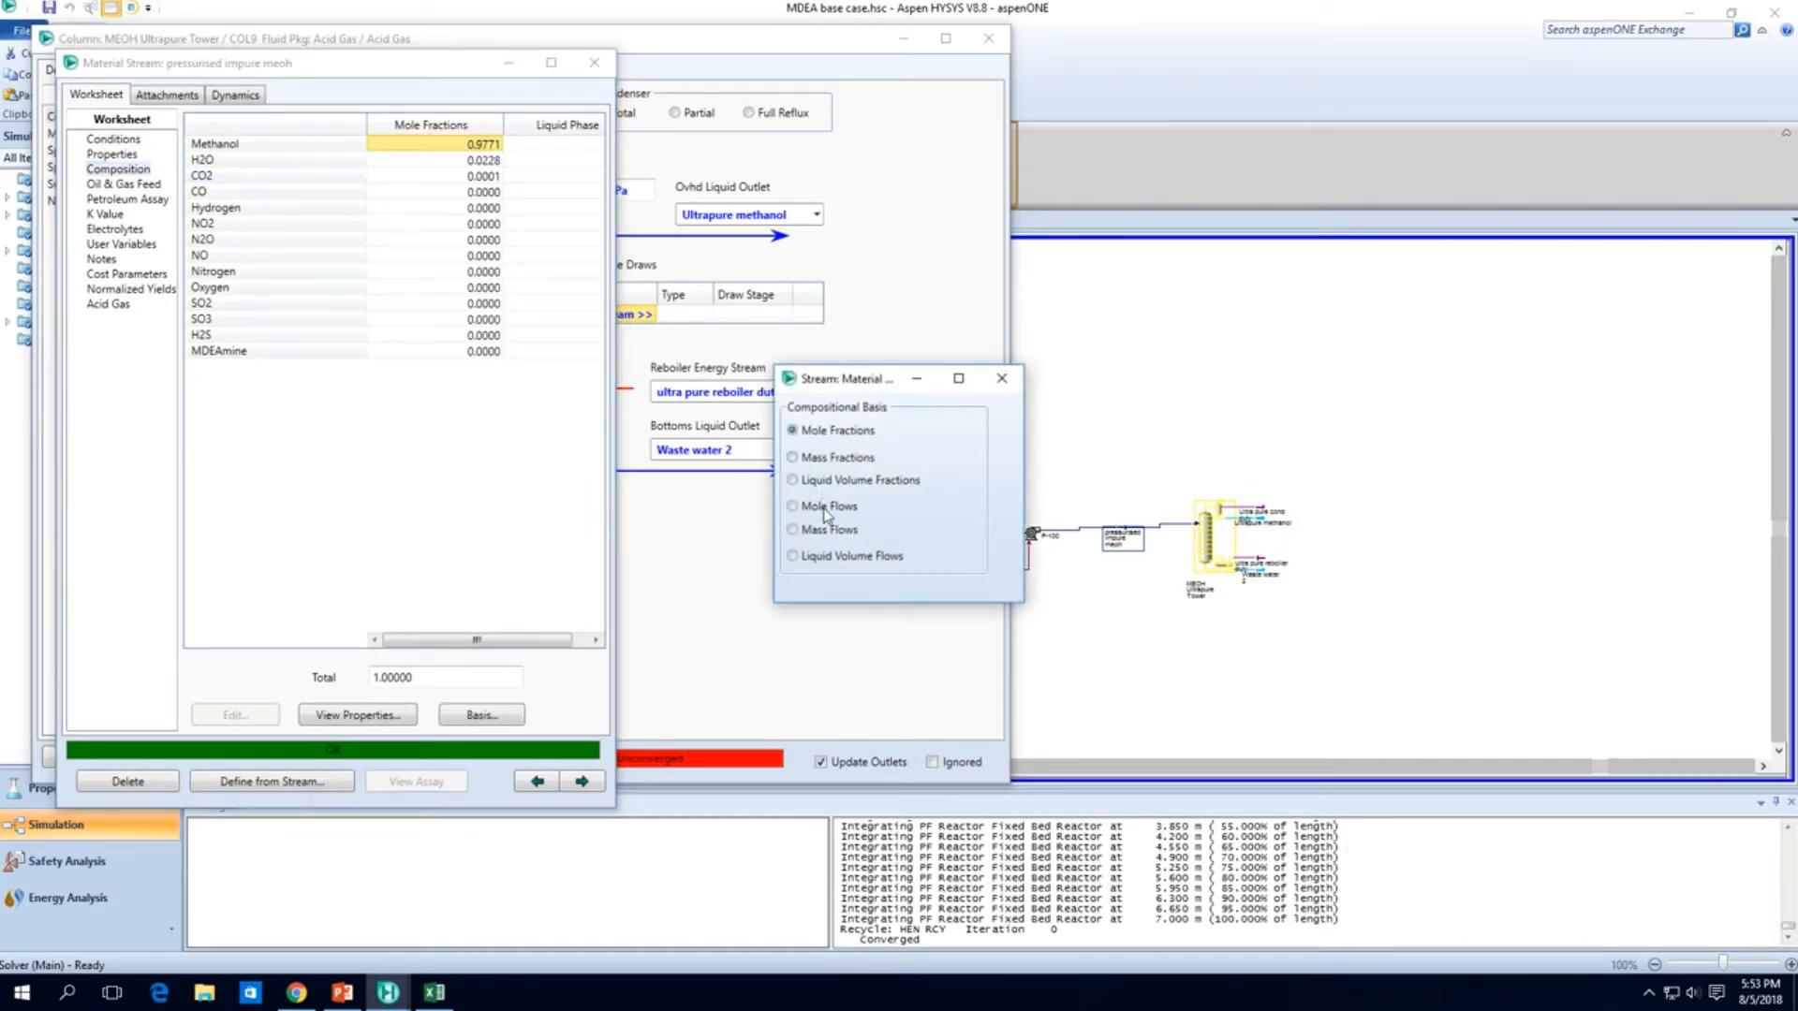
left_click(826, 510)
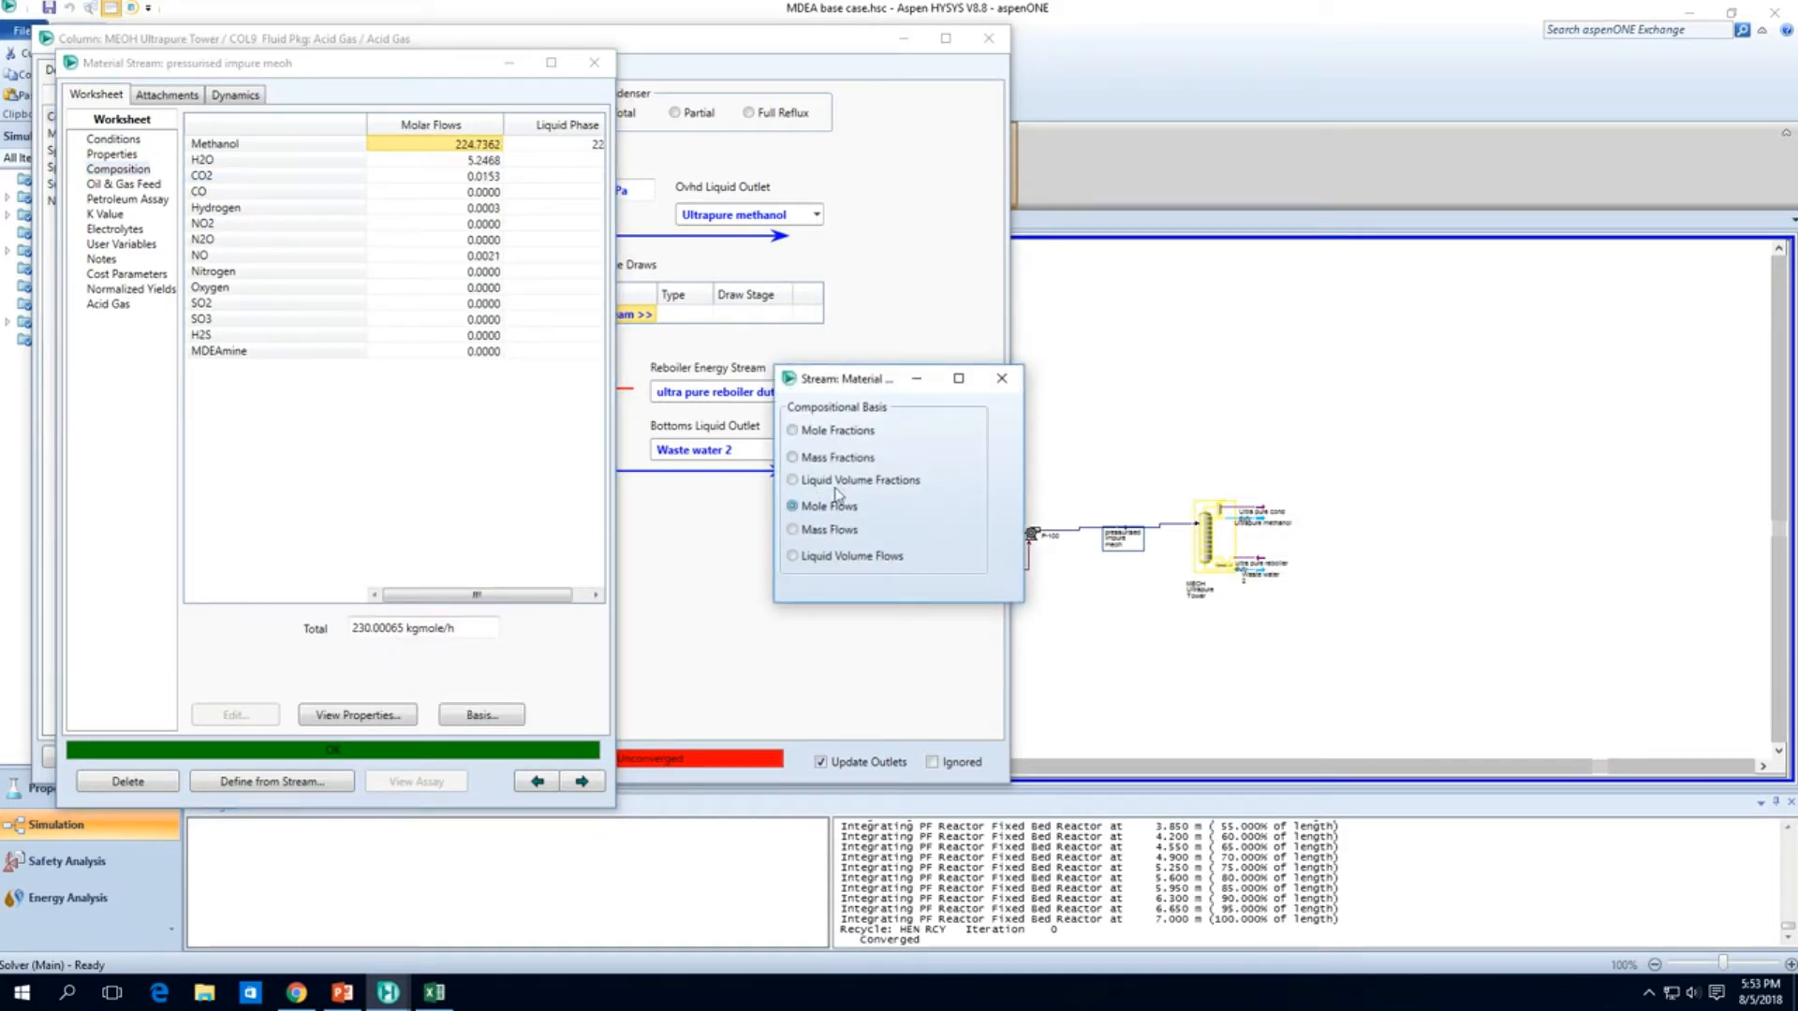
left_click(1011, 387)
left_click(594, 63)
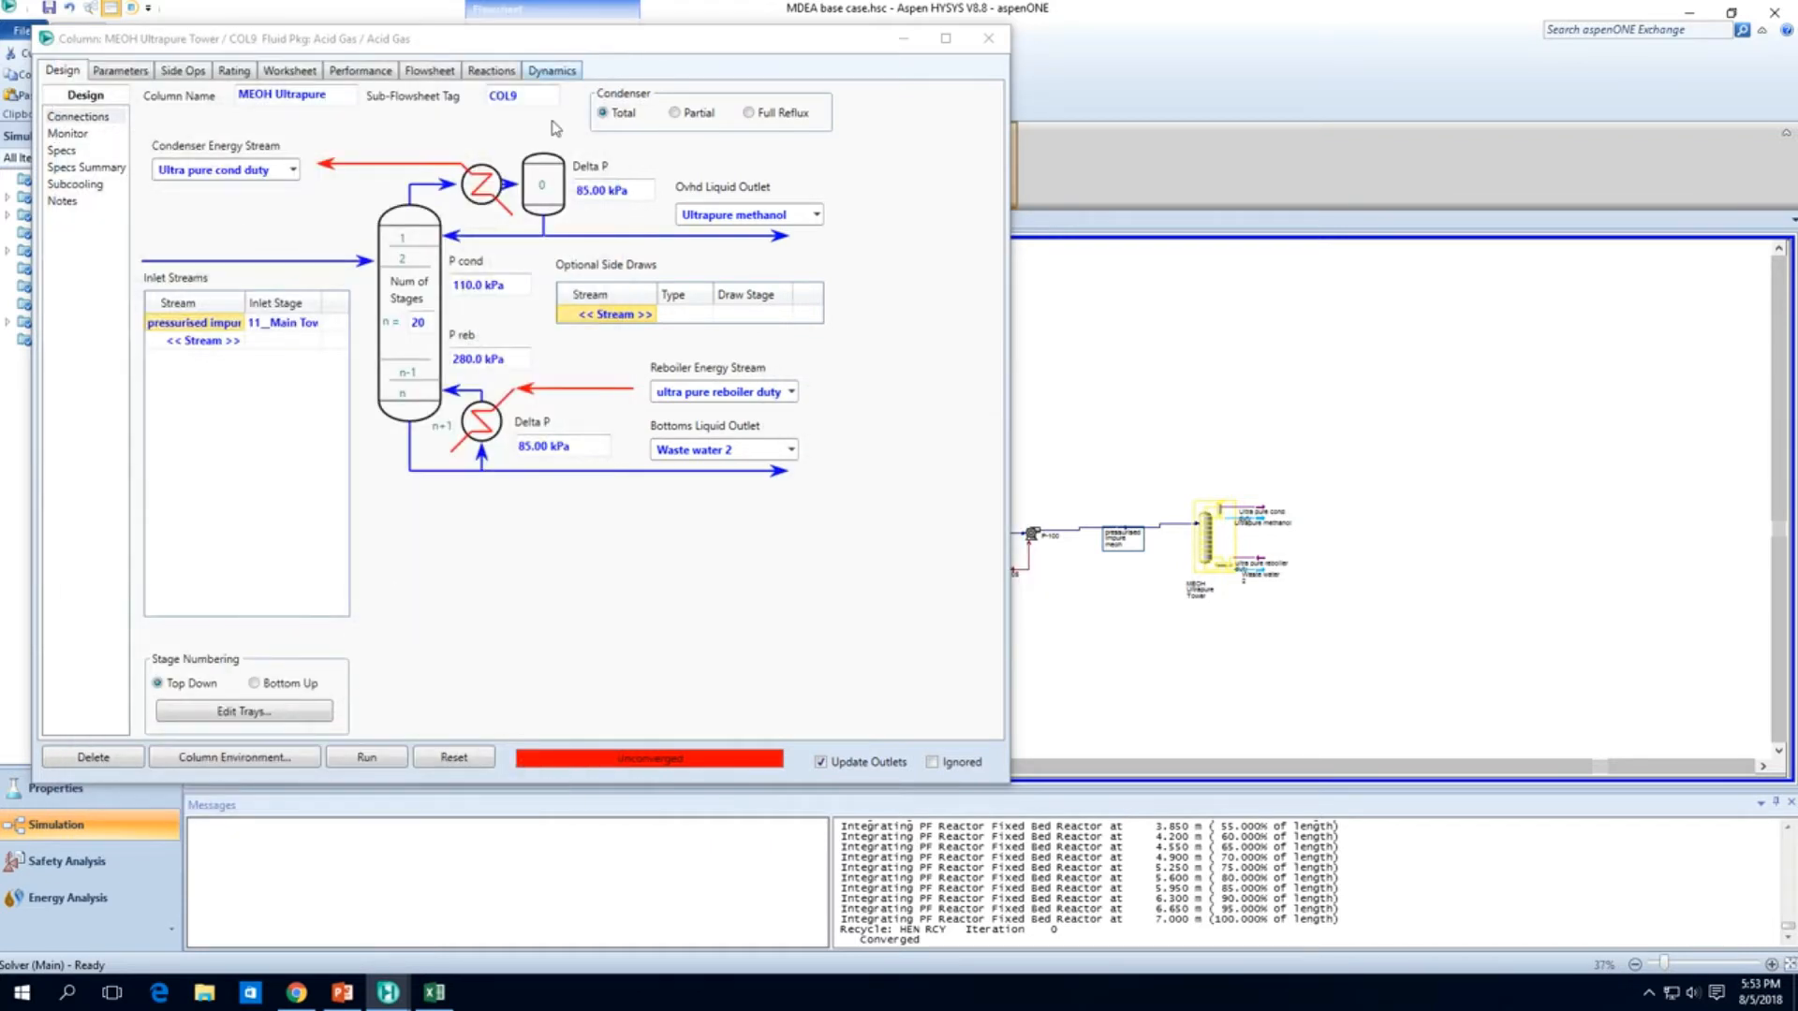
Step: Set the distillate rate specification of MEOH Ultrapure Tower to 220 kgmole/h, then reset and run the column
left_click(84, 136)
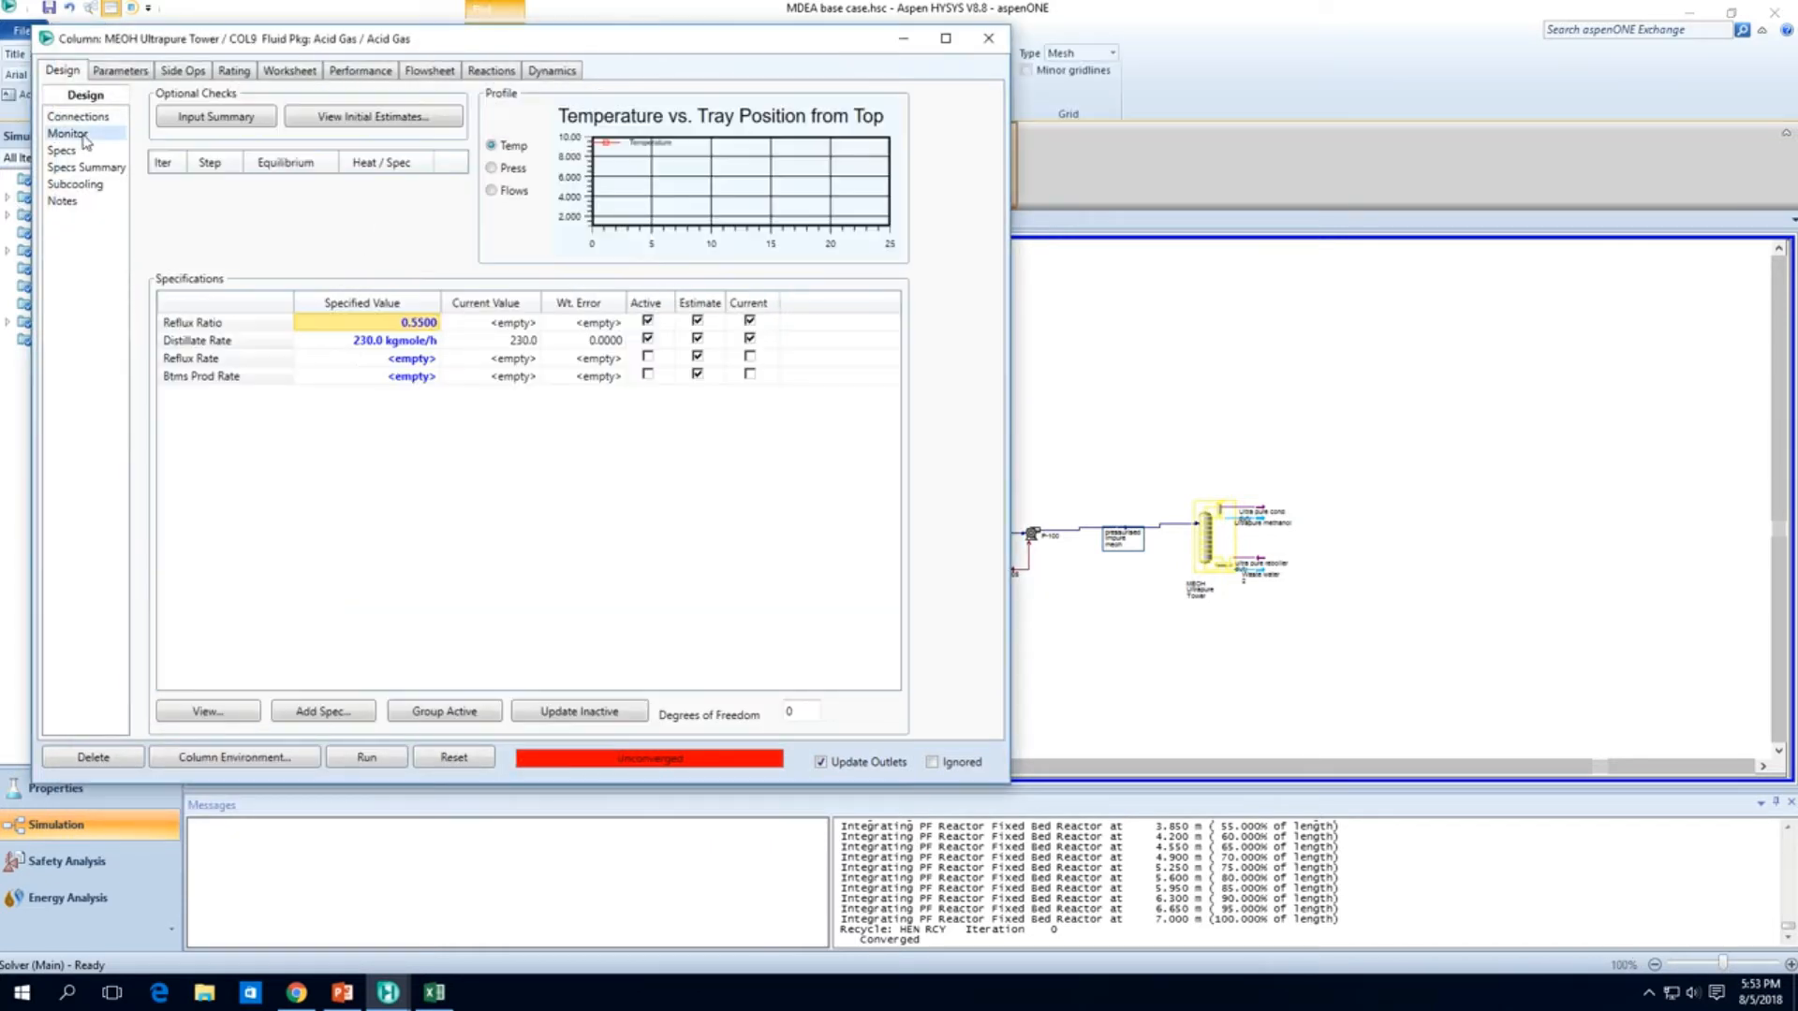
left_click(412, 342)
type("22")
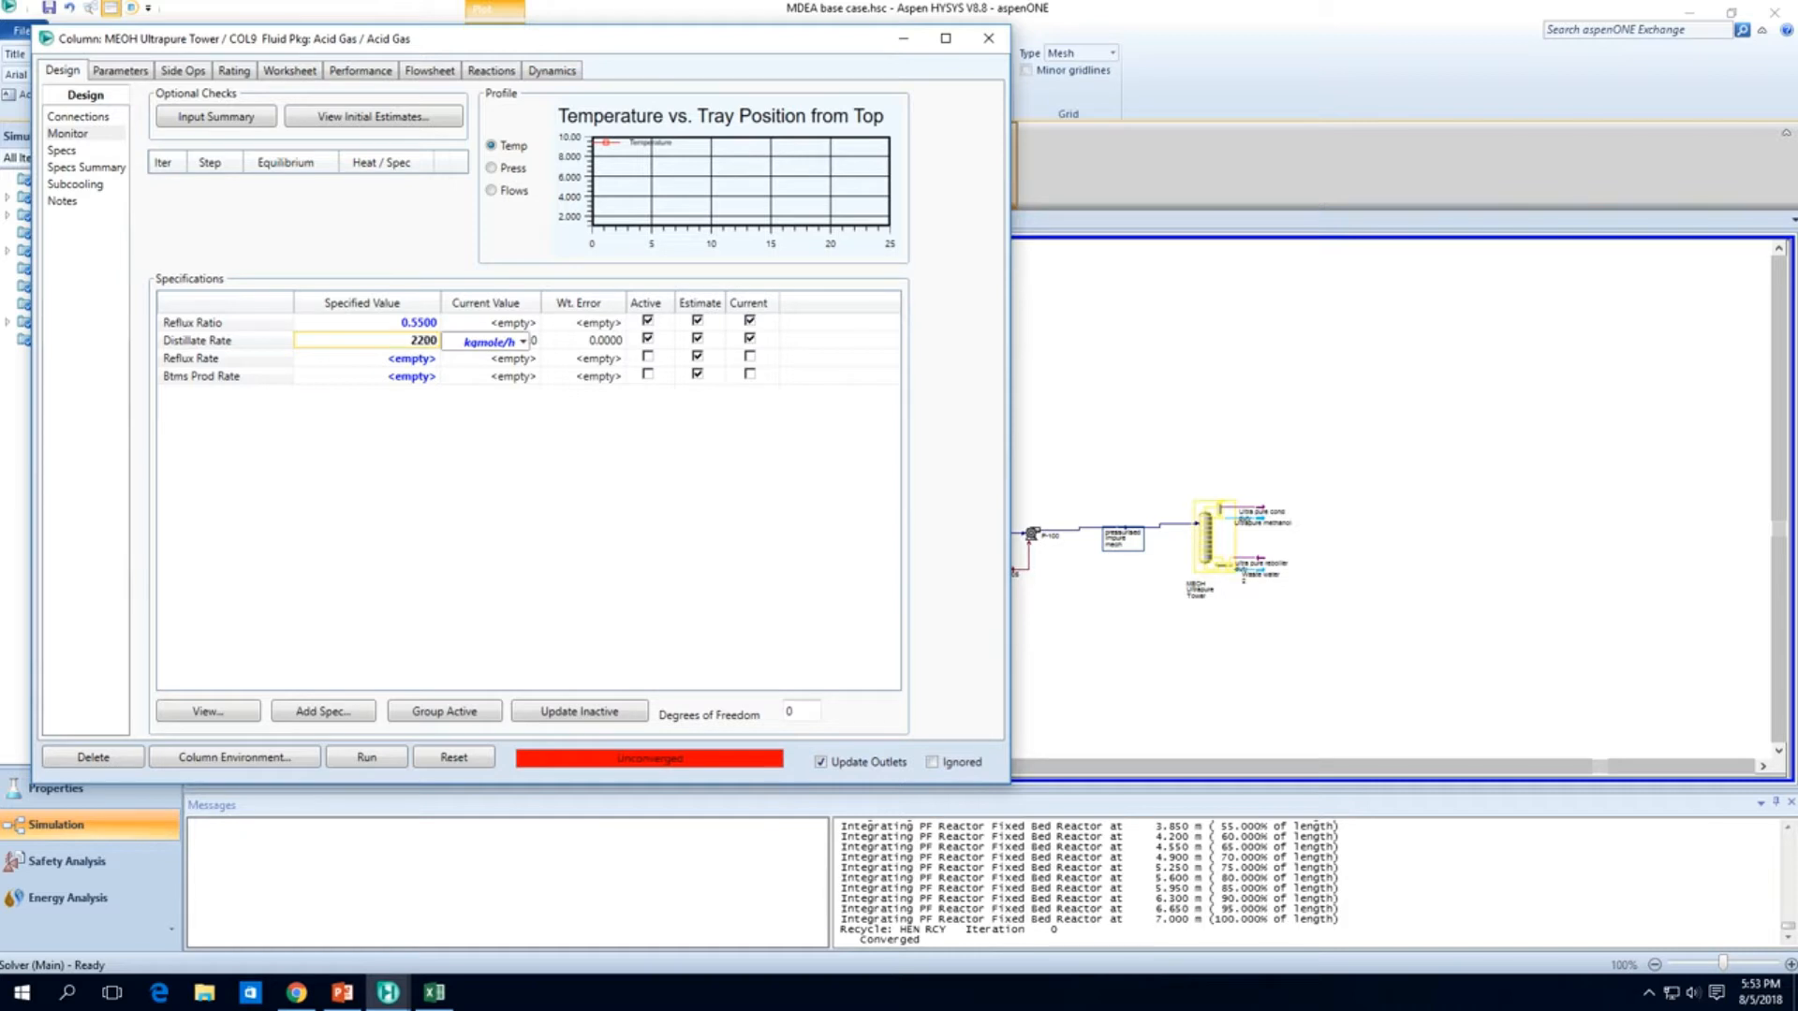
type("0.0")
key("BackSpace")
key("Return")
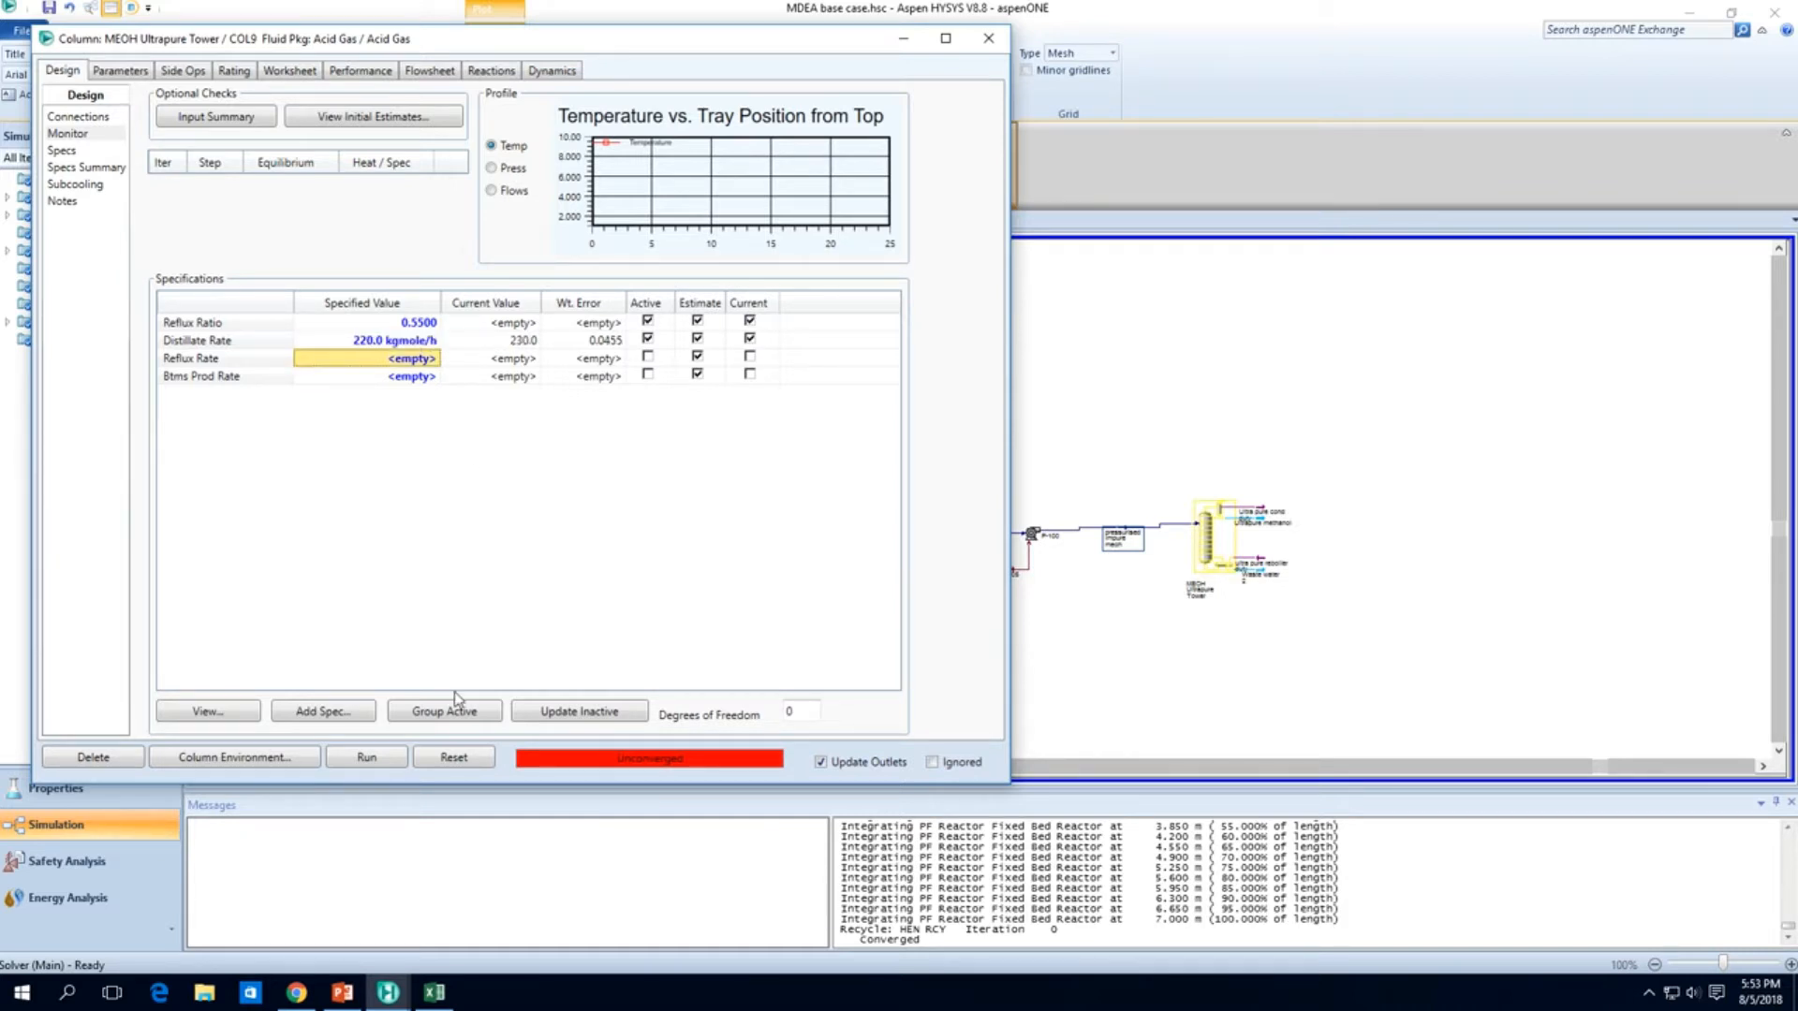
left_click(457, 760)
left_click(384, 763)
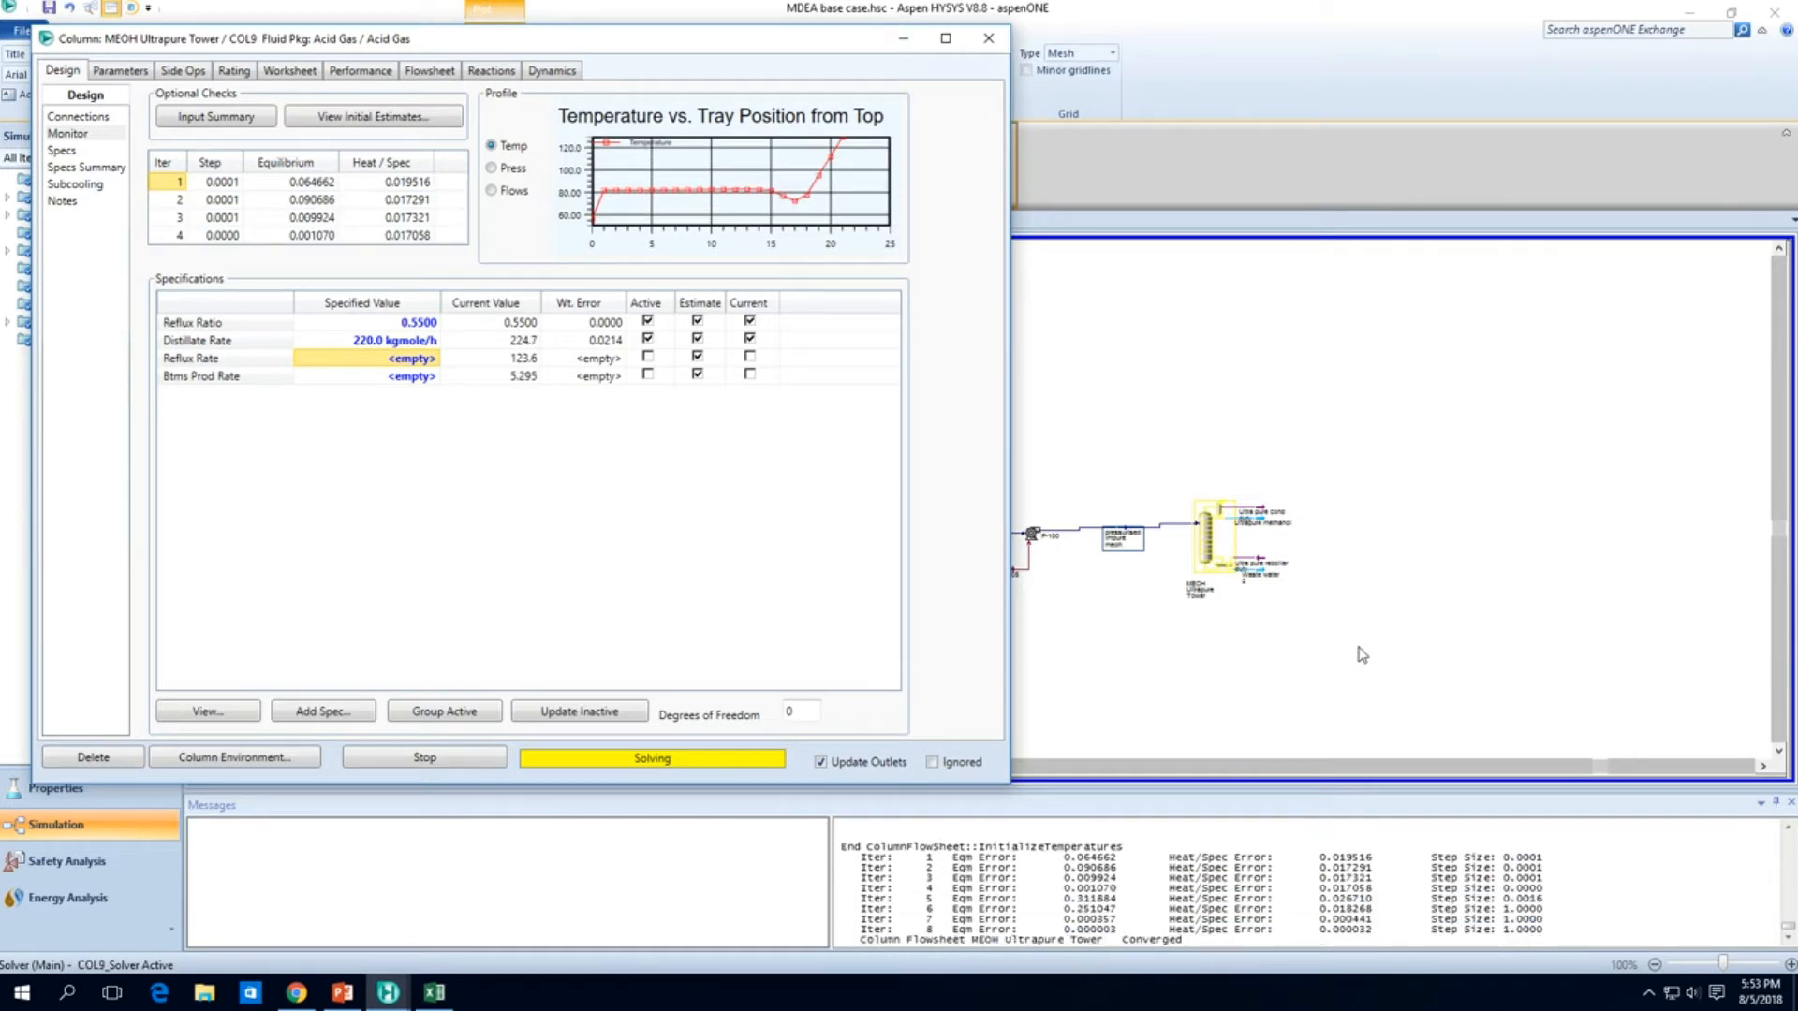
Step: Check the mole fraction composition of the Ultrapure methanol stream, then close the stream and column windows
left_click(1263, 524)
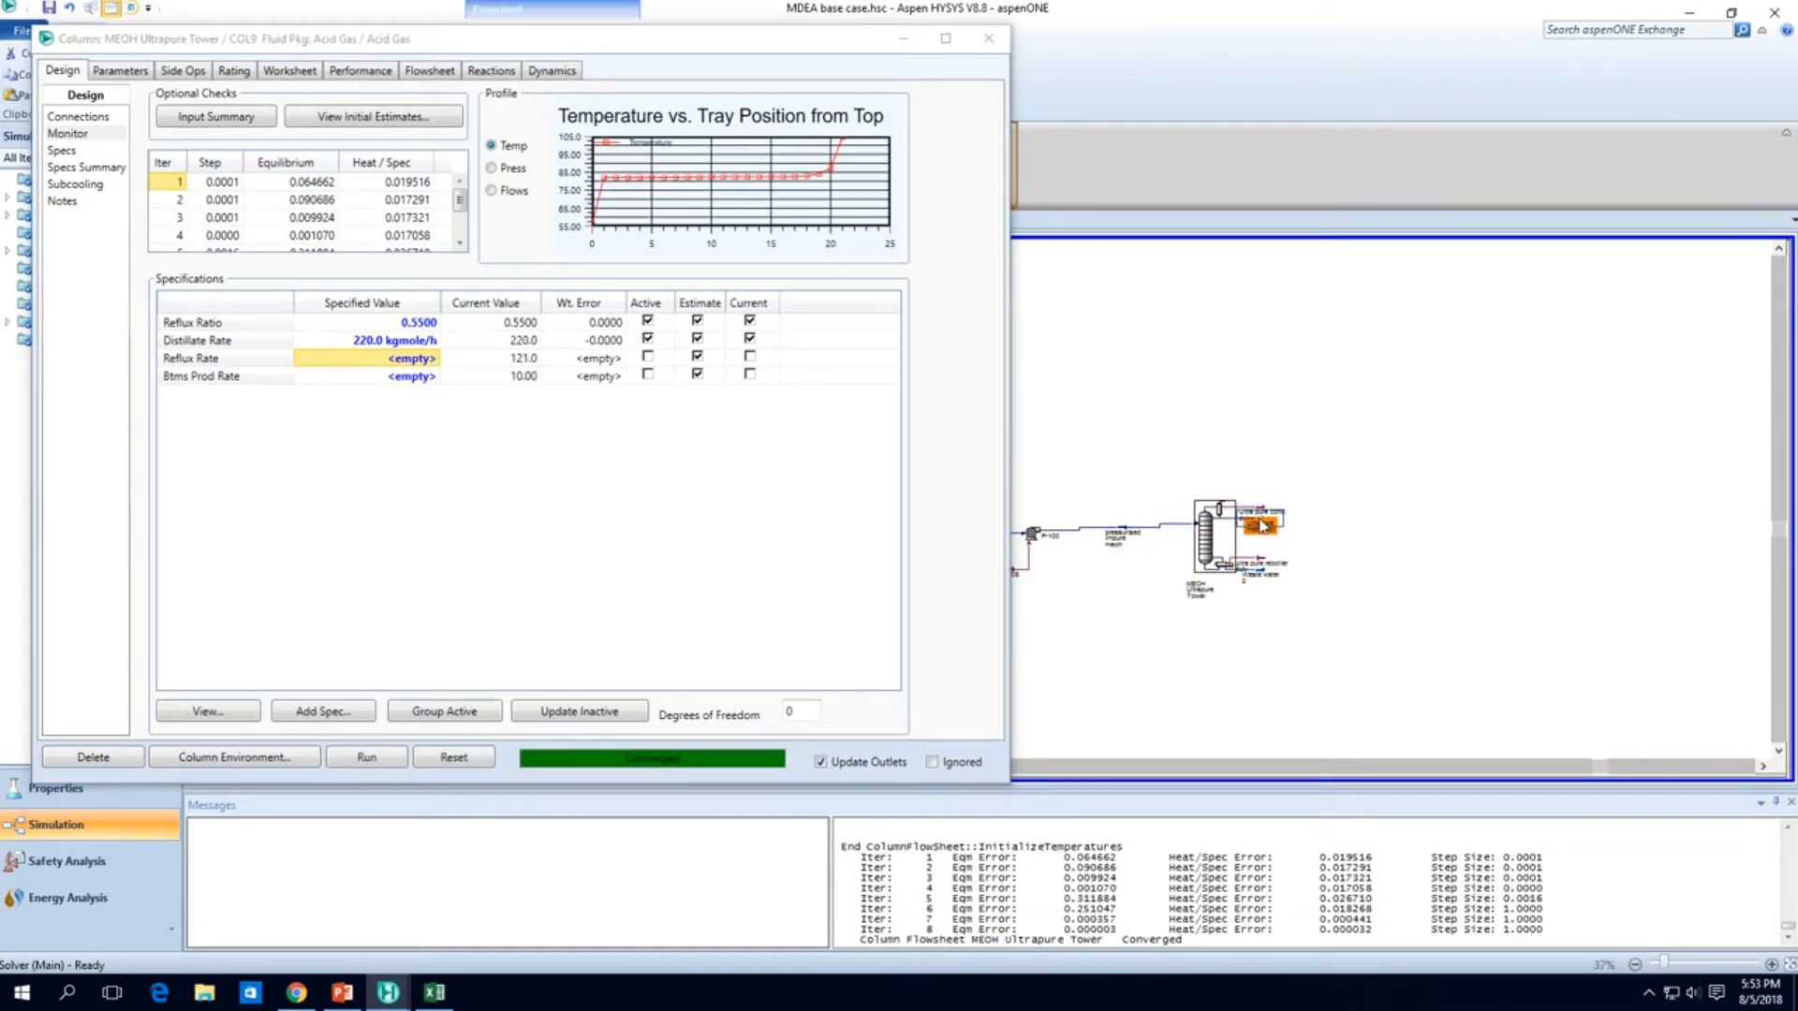
double_click(1263, 525)
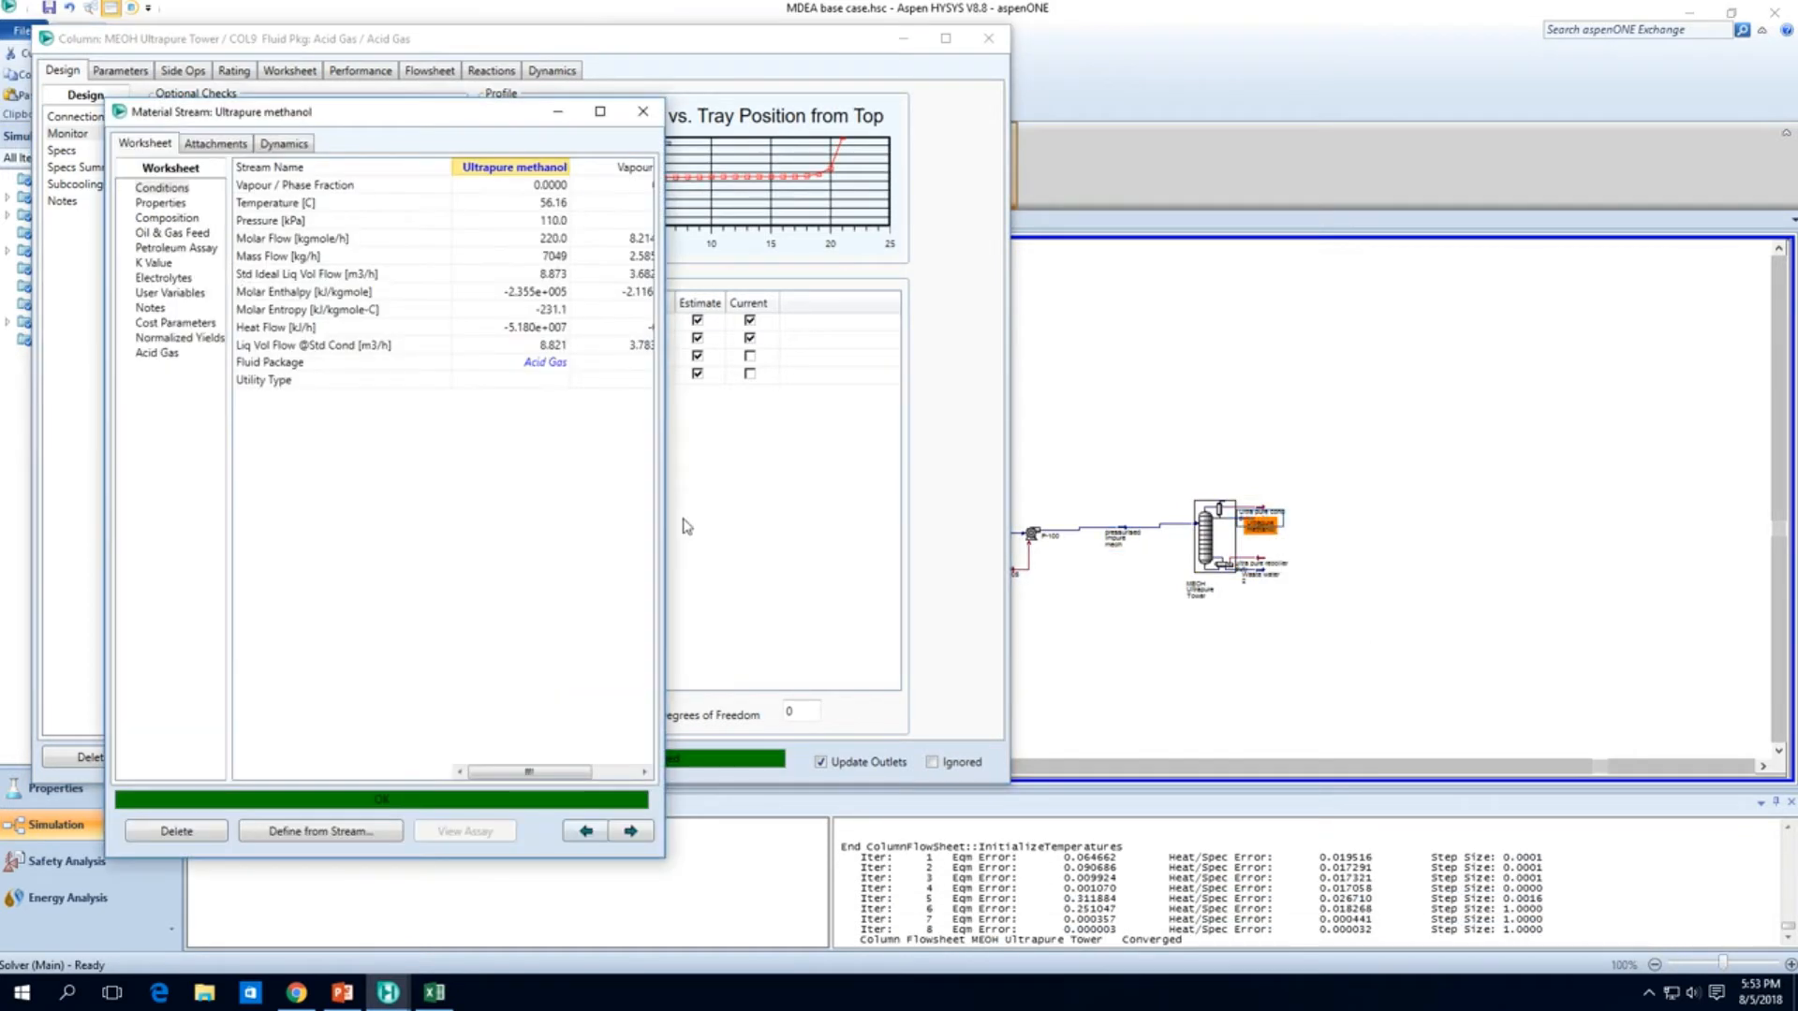
left_click(194, 223)
left_click(532, 227)
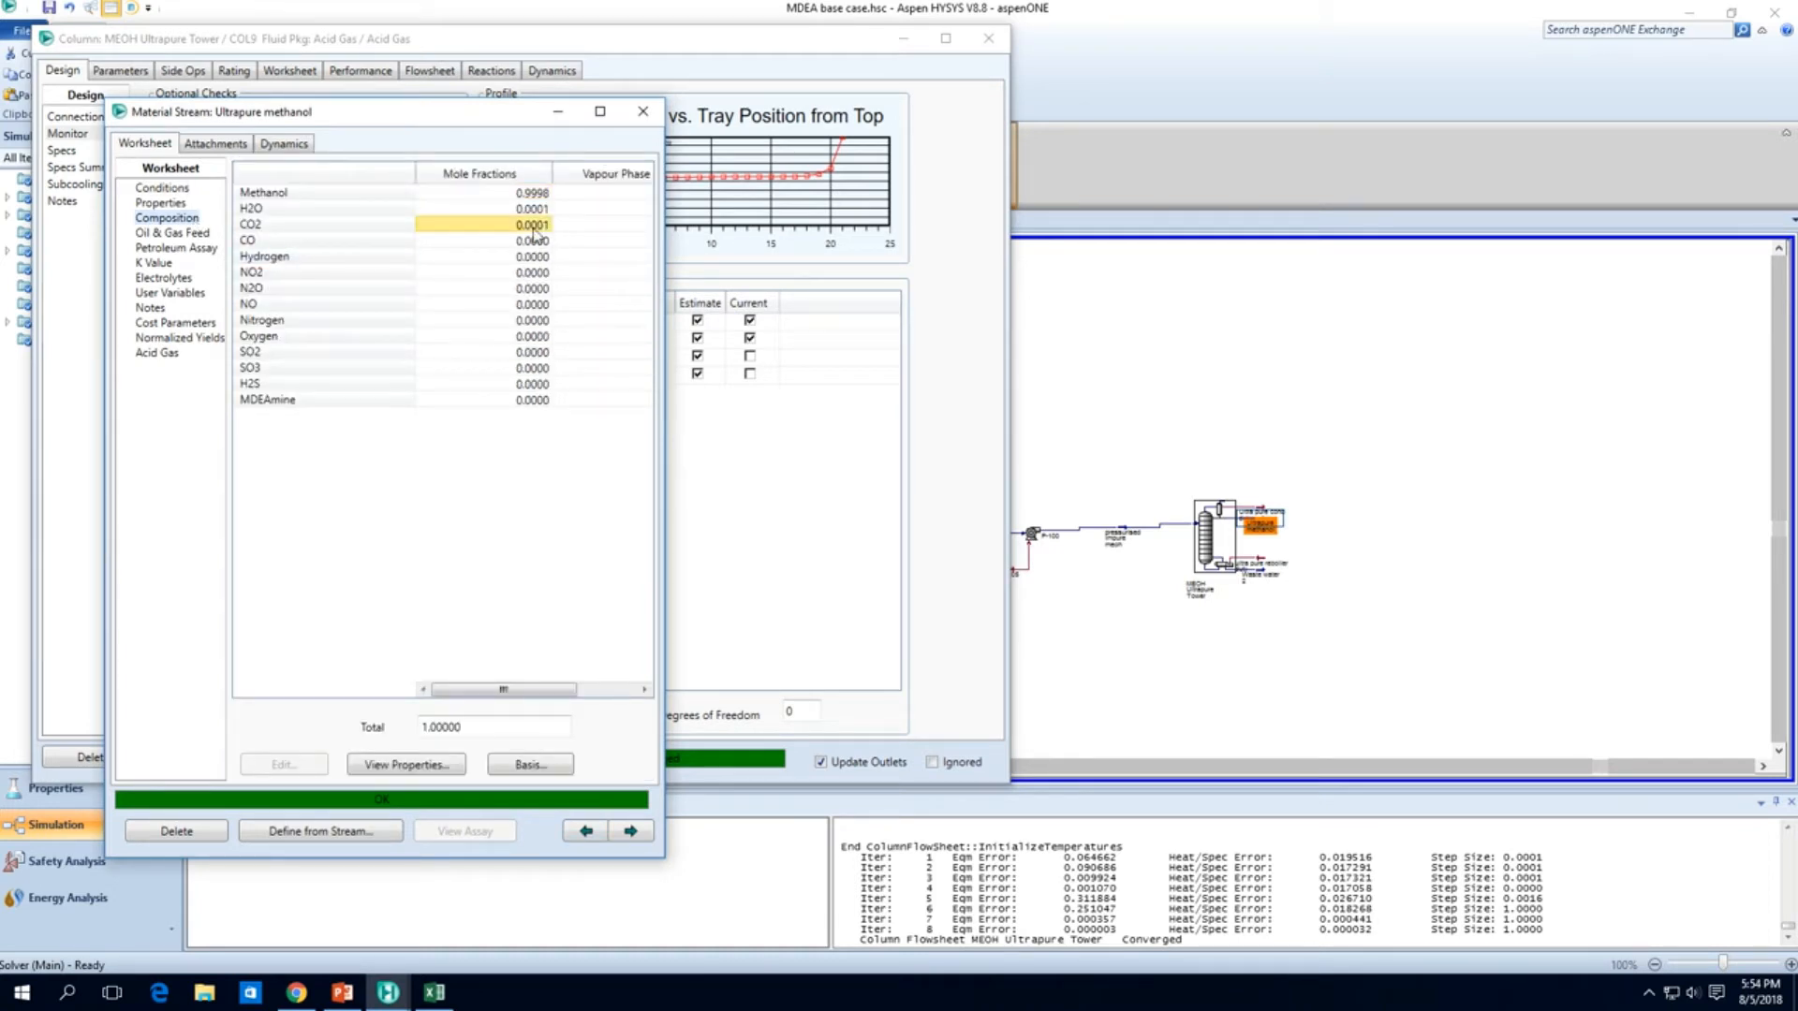
left_click(642, 112)
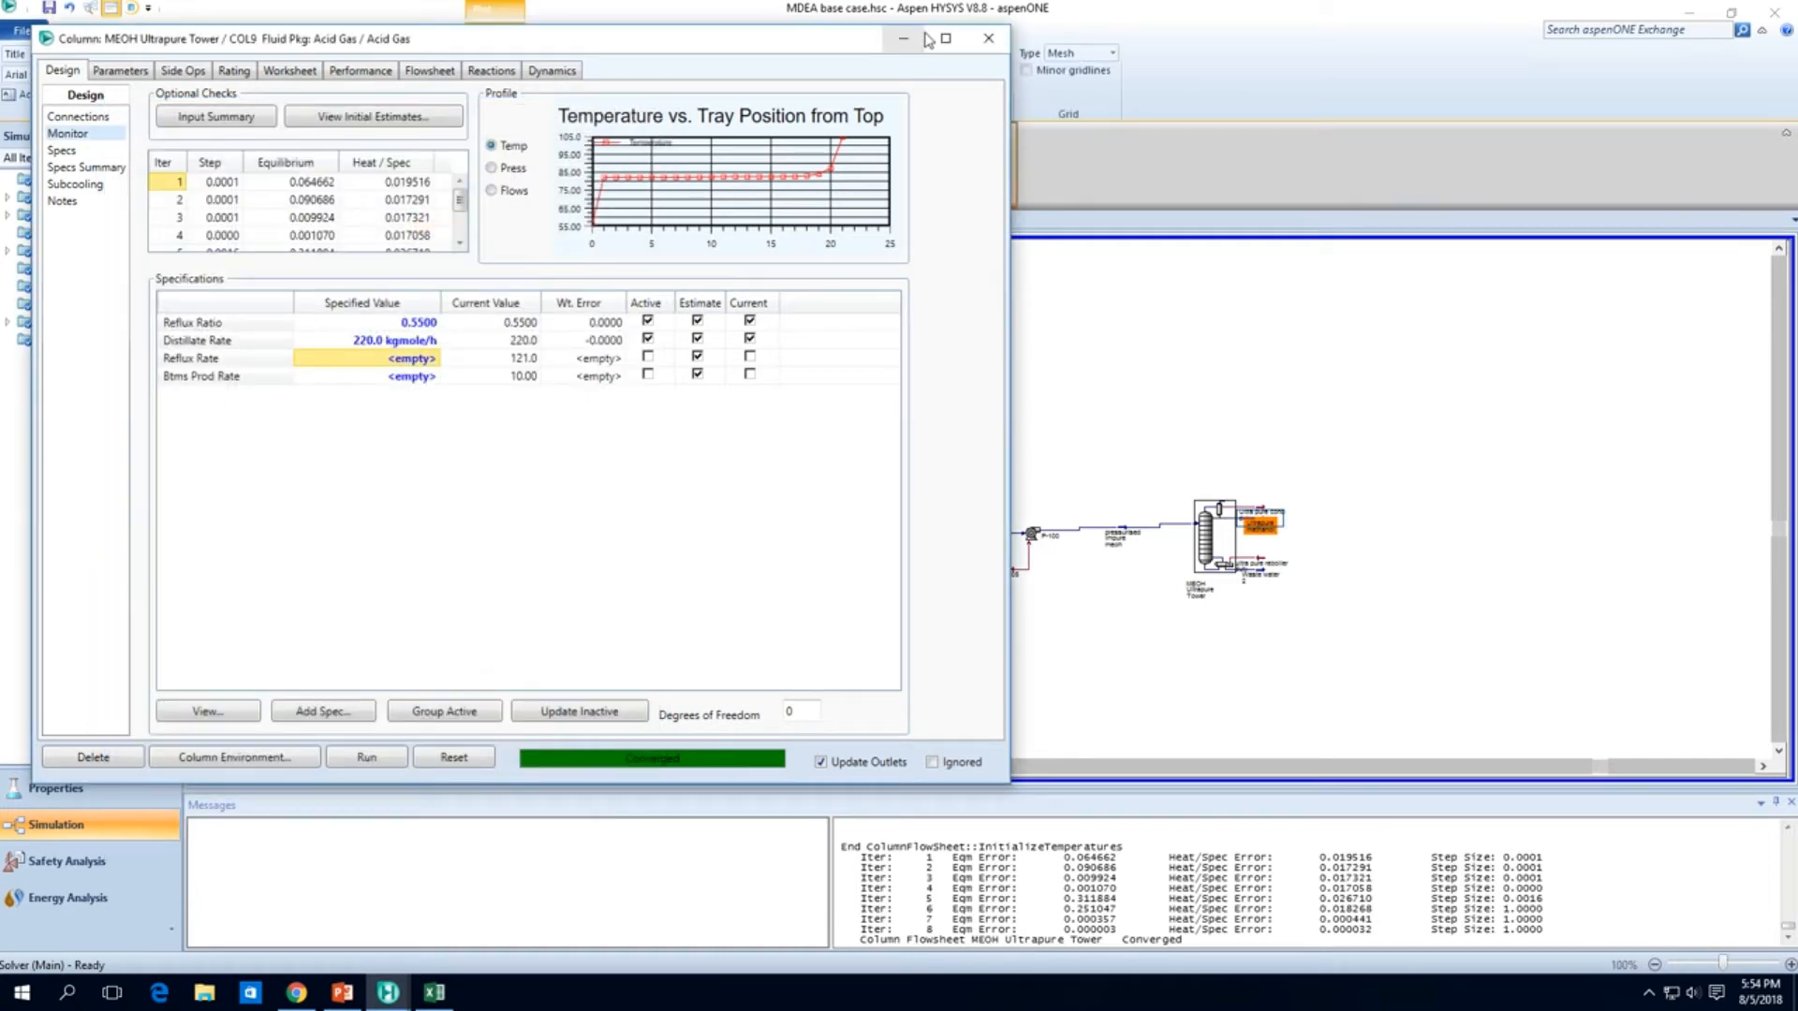
left_click(986, 40)
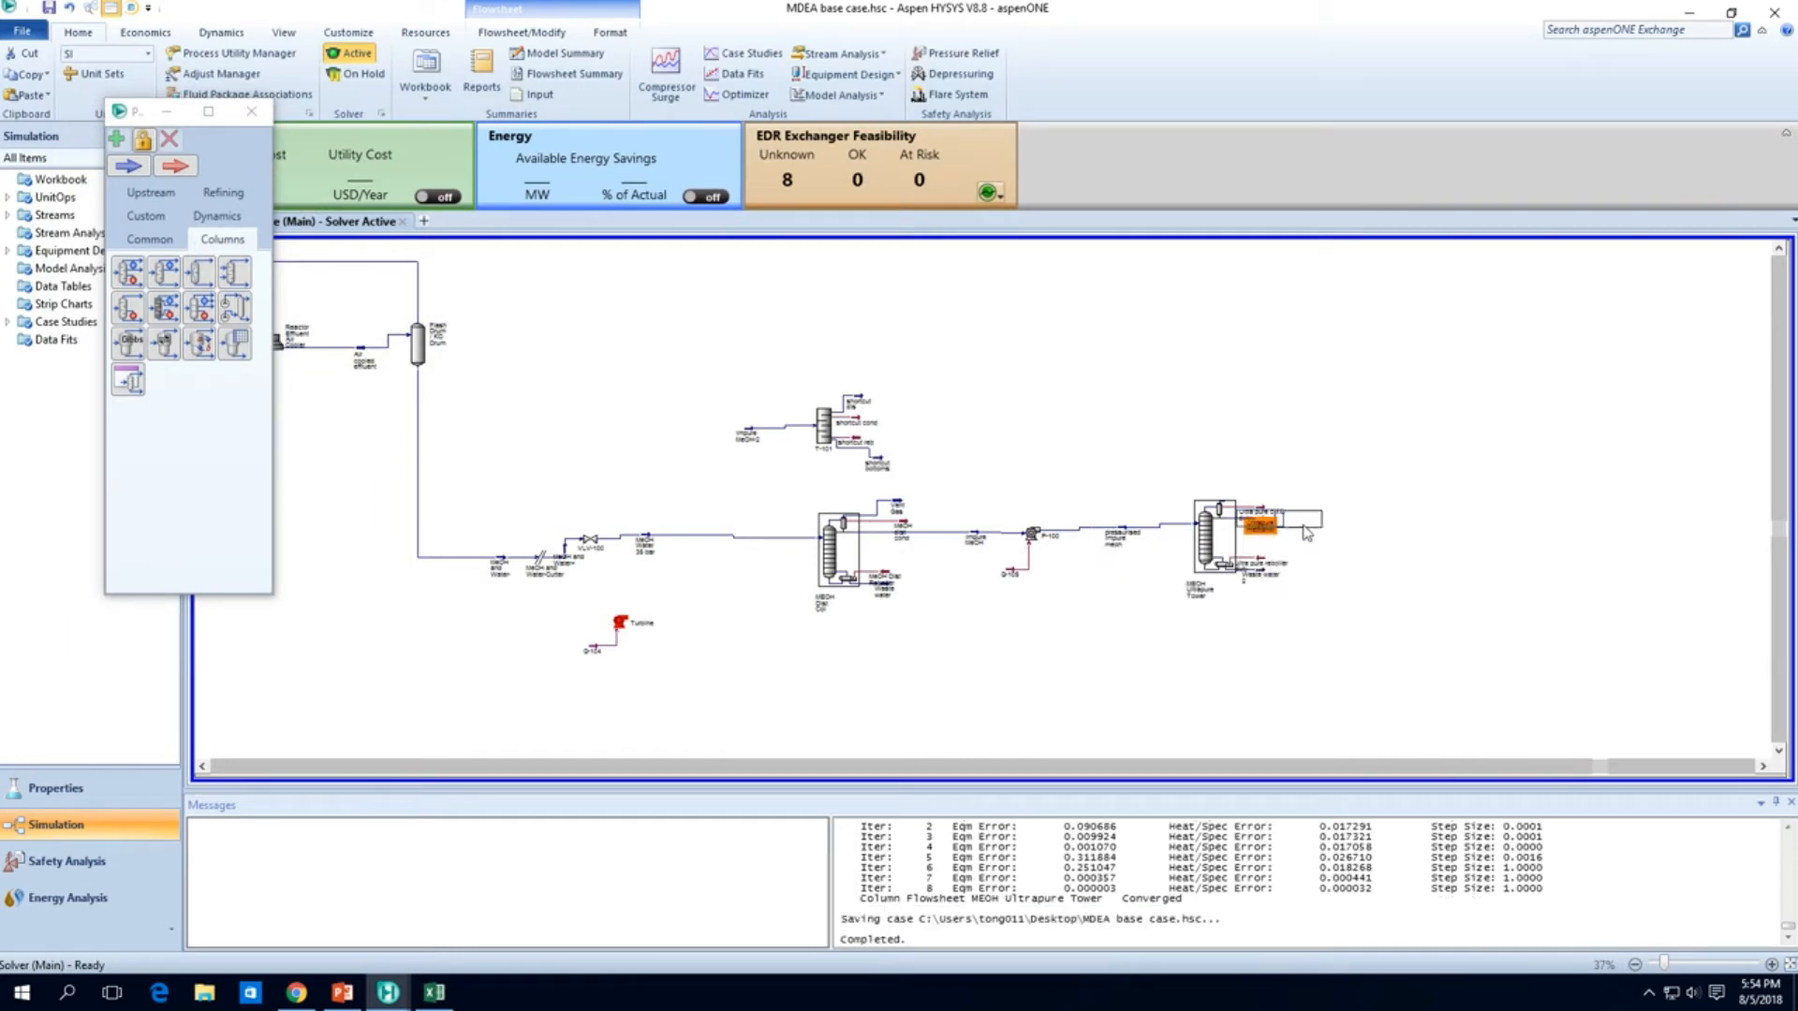
Step: Add a tank after MEOH Ultrapure Tower, feed it with the Ultrapure methanol stream, and draw its vapour and liquid outlet streams
mouse_move(1316, 527)
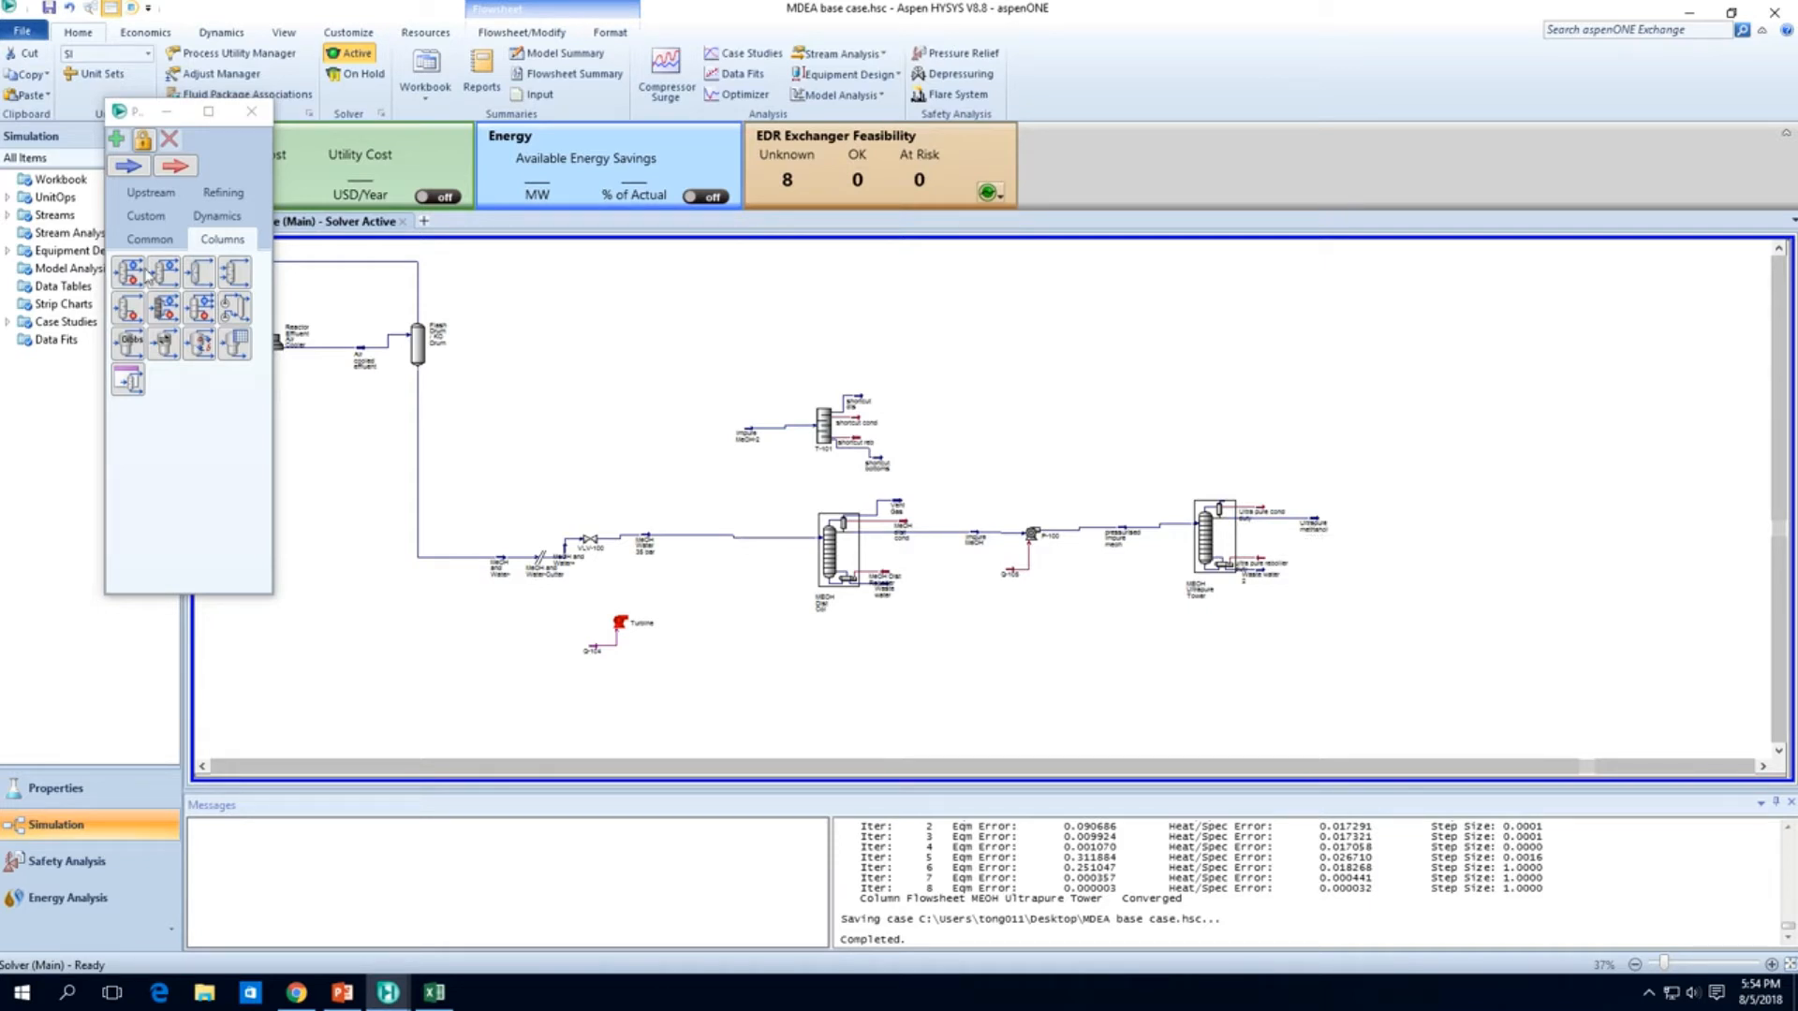
left_click(149, 239)
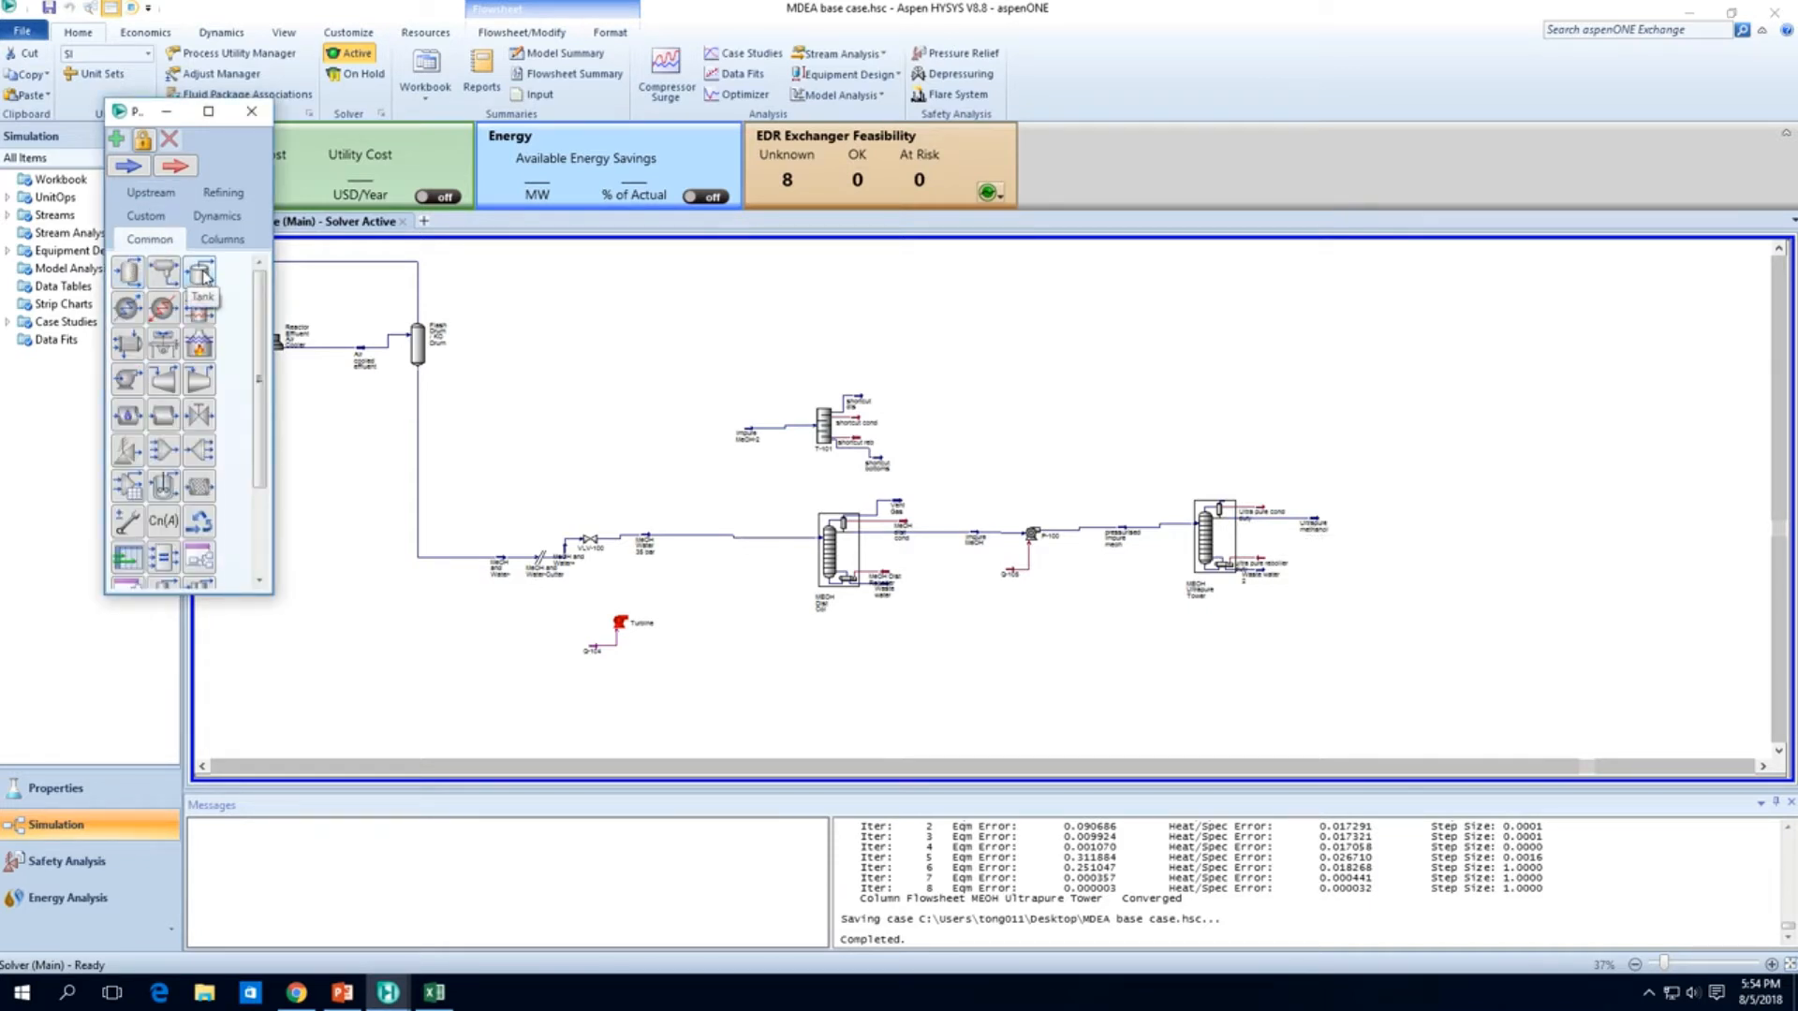
left_click_drag(203, 276, 1425, 529)
scroll(1380, 592, "up", 4)
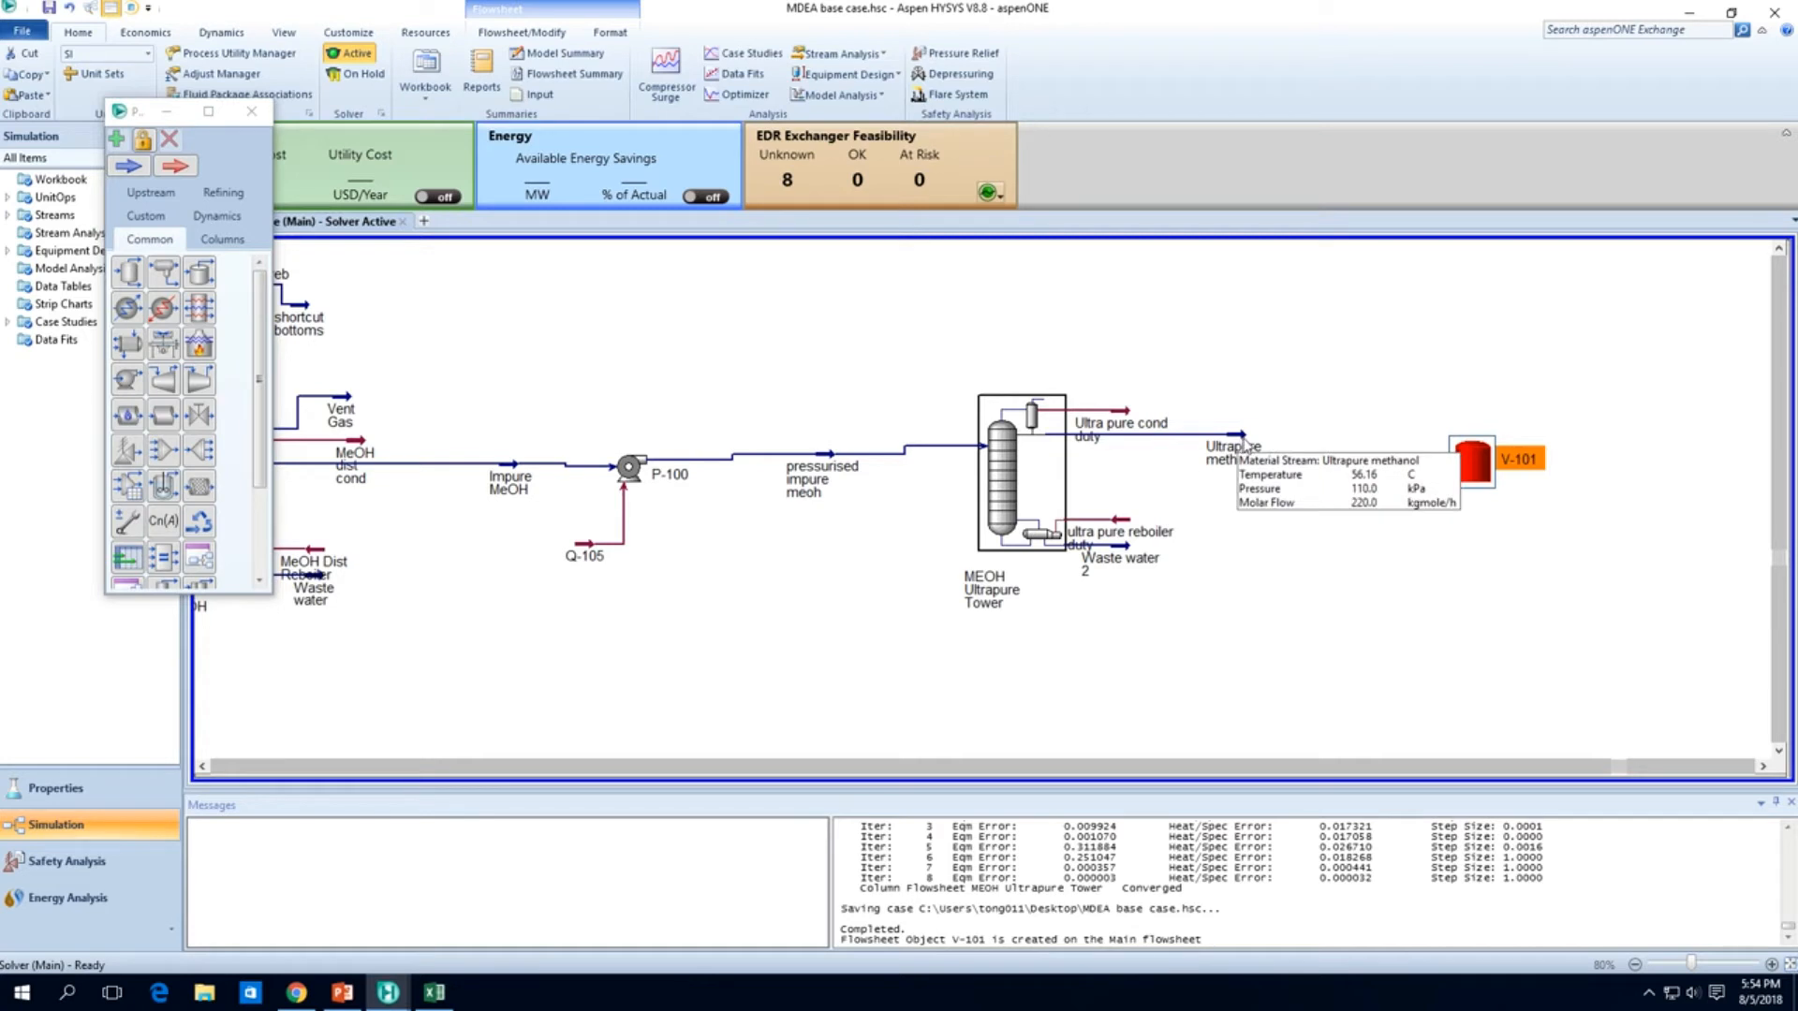
left_click(1243, 441)
left_click(1268, 425)
left_click_drag(1244, 436, 1433, 471)
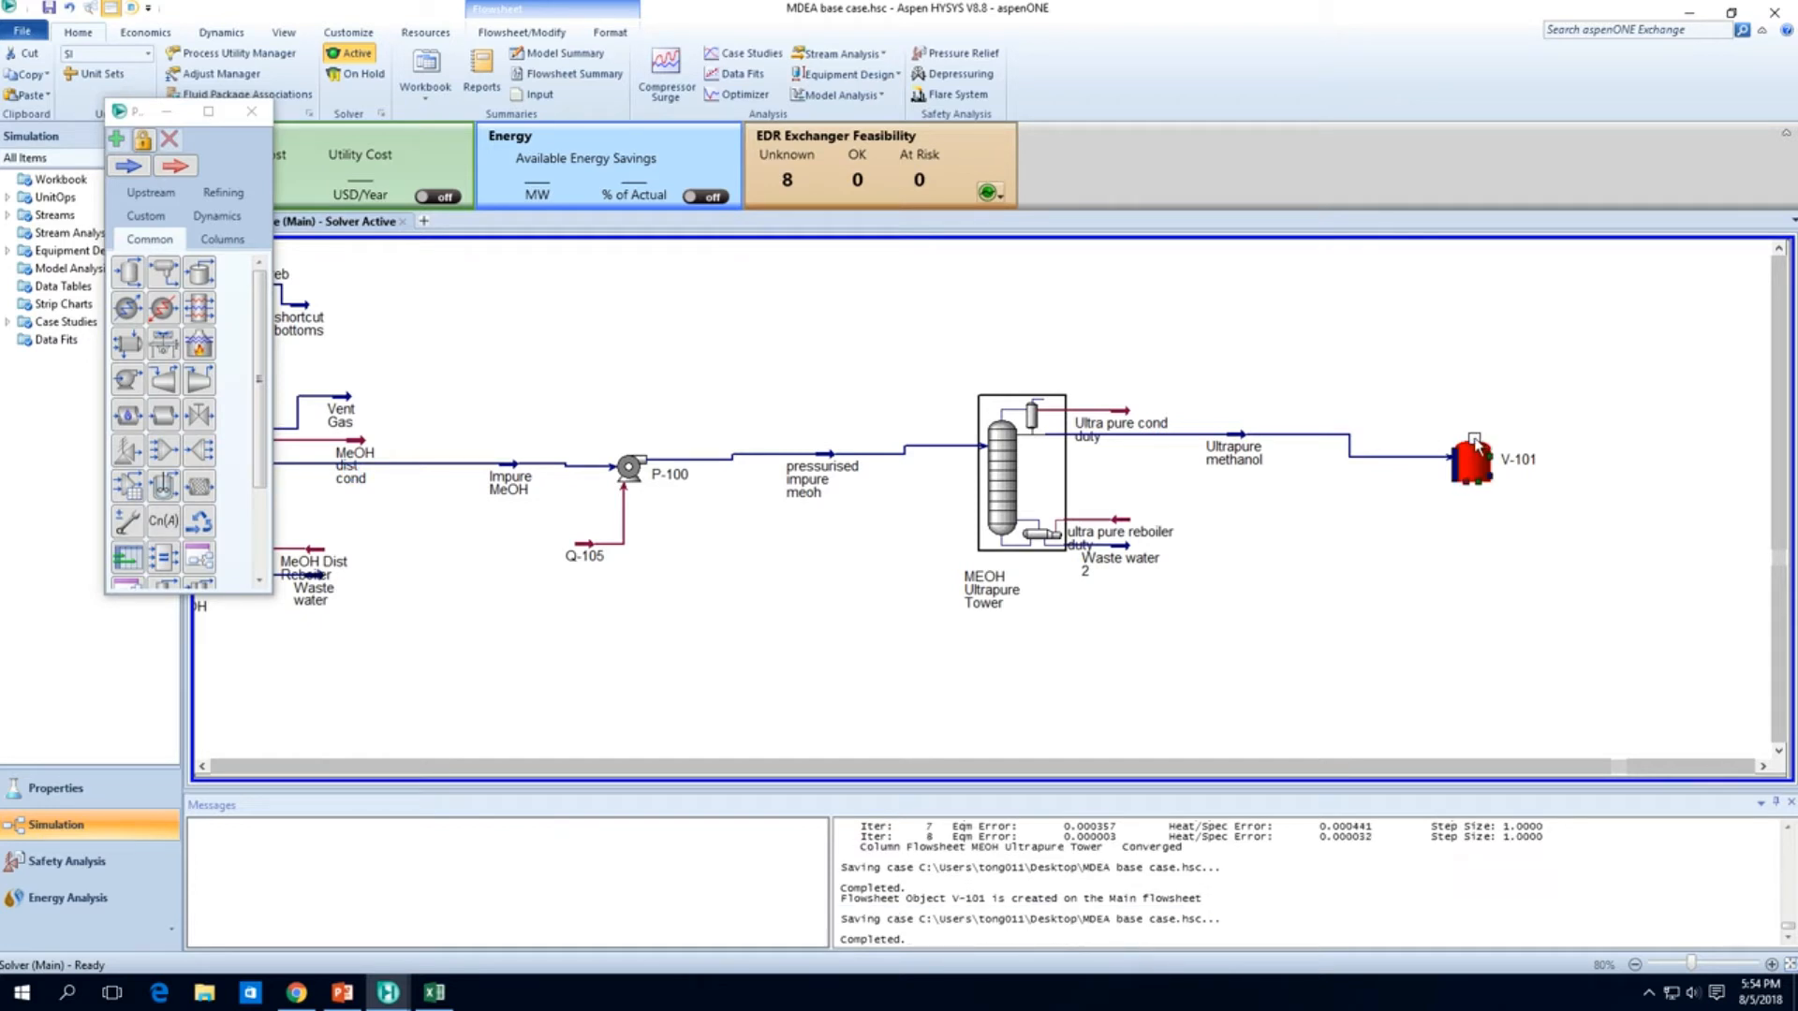
left_click_drag(1475, 439, 1549, 386)
left_click_drag(1491, 475, 1581, 506)
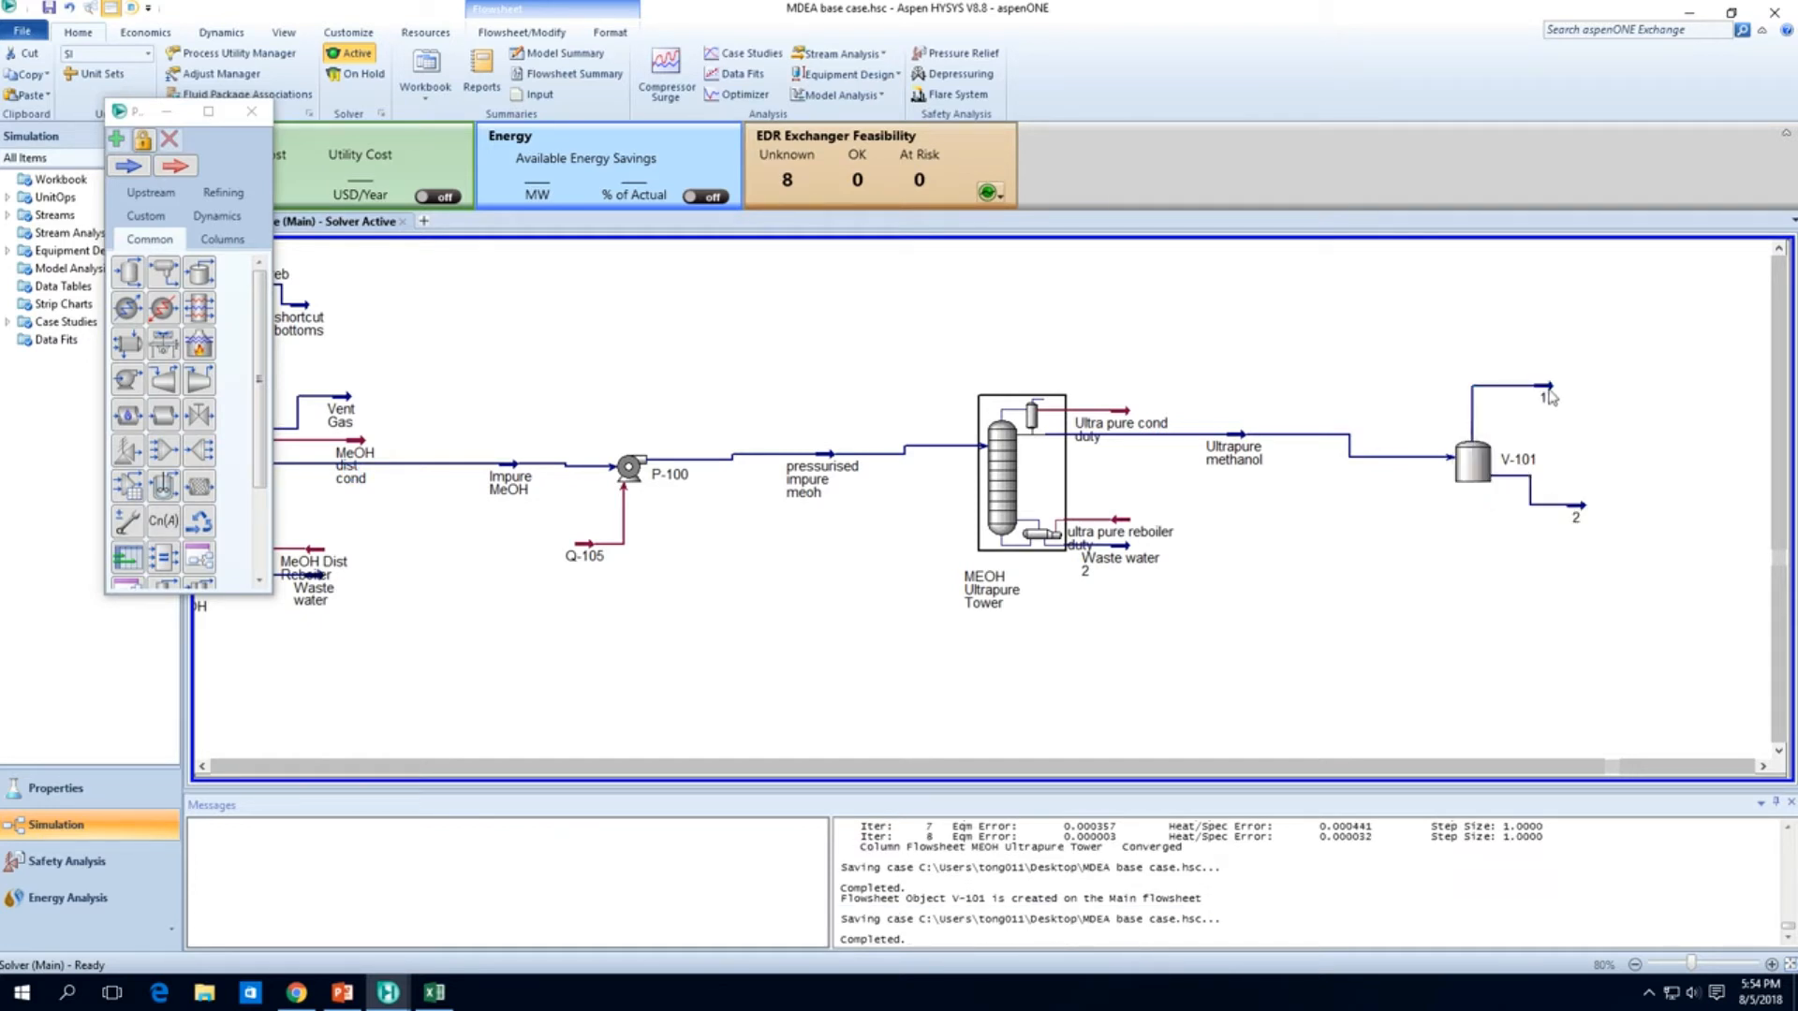
Step: Place a relief valve on the tank's vapour outlet stream 1 and give the valve an outlet stream
mouse_move(1550, 395)
mouse_move(1292, 434)
left_click(128, 450)
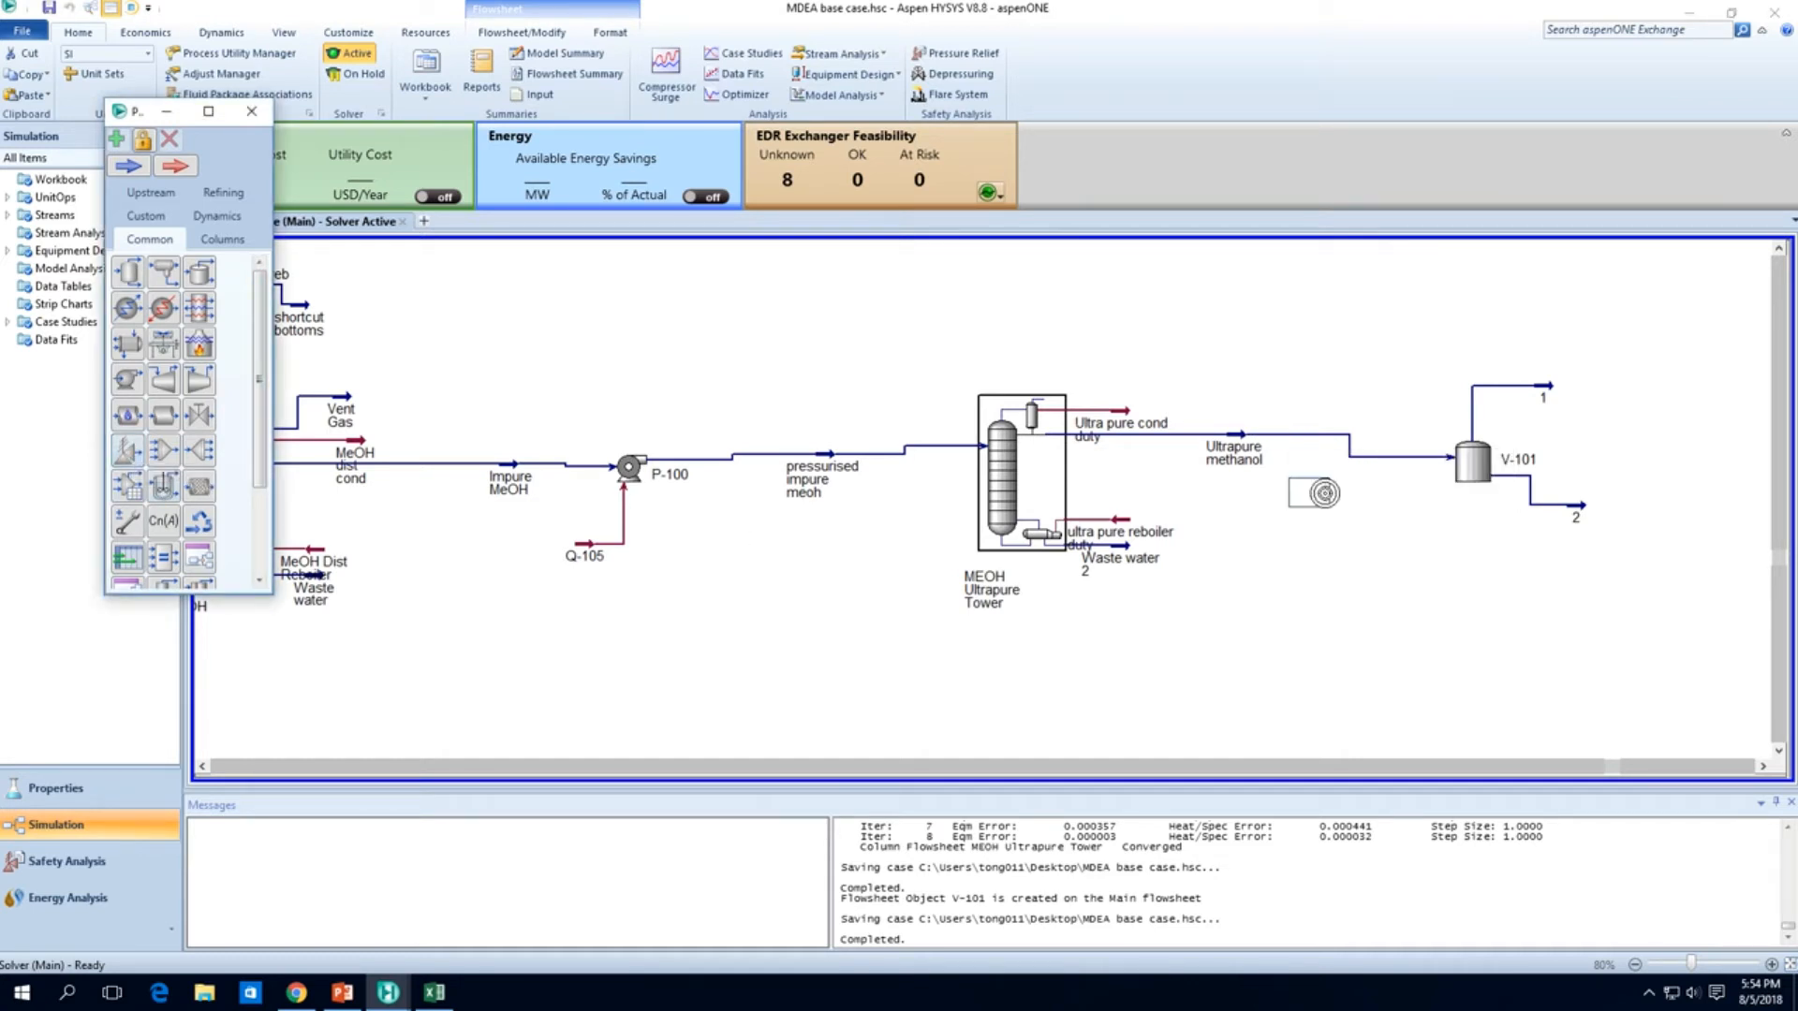
left_click(1630, 370)
left_click_drag(1553, 385, 1715, 361)
double_click(1639, 366)
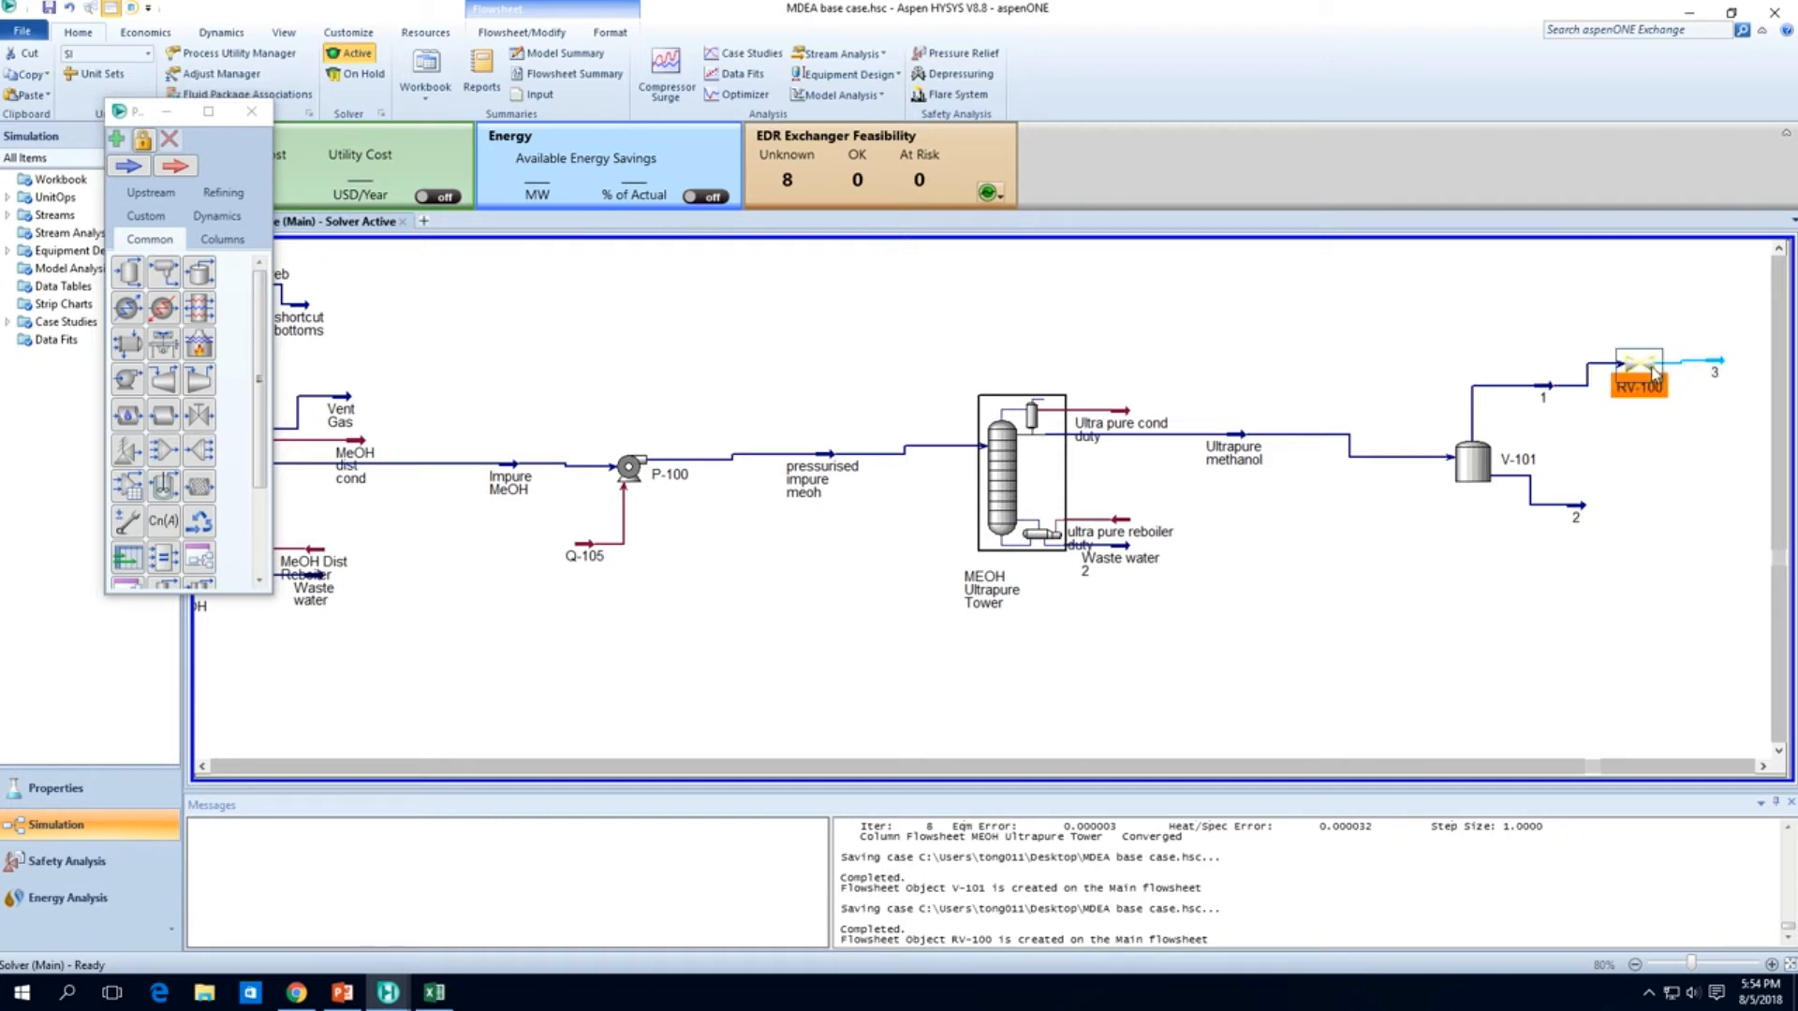
left_click(793, 136)
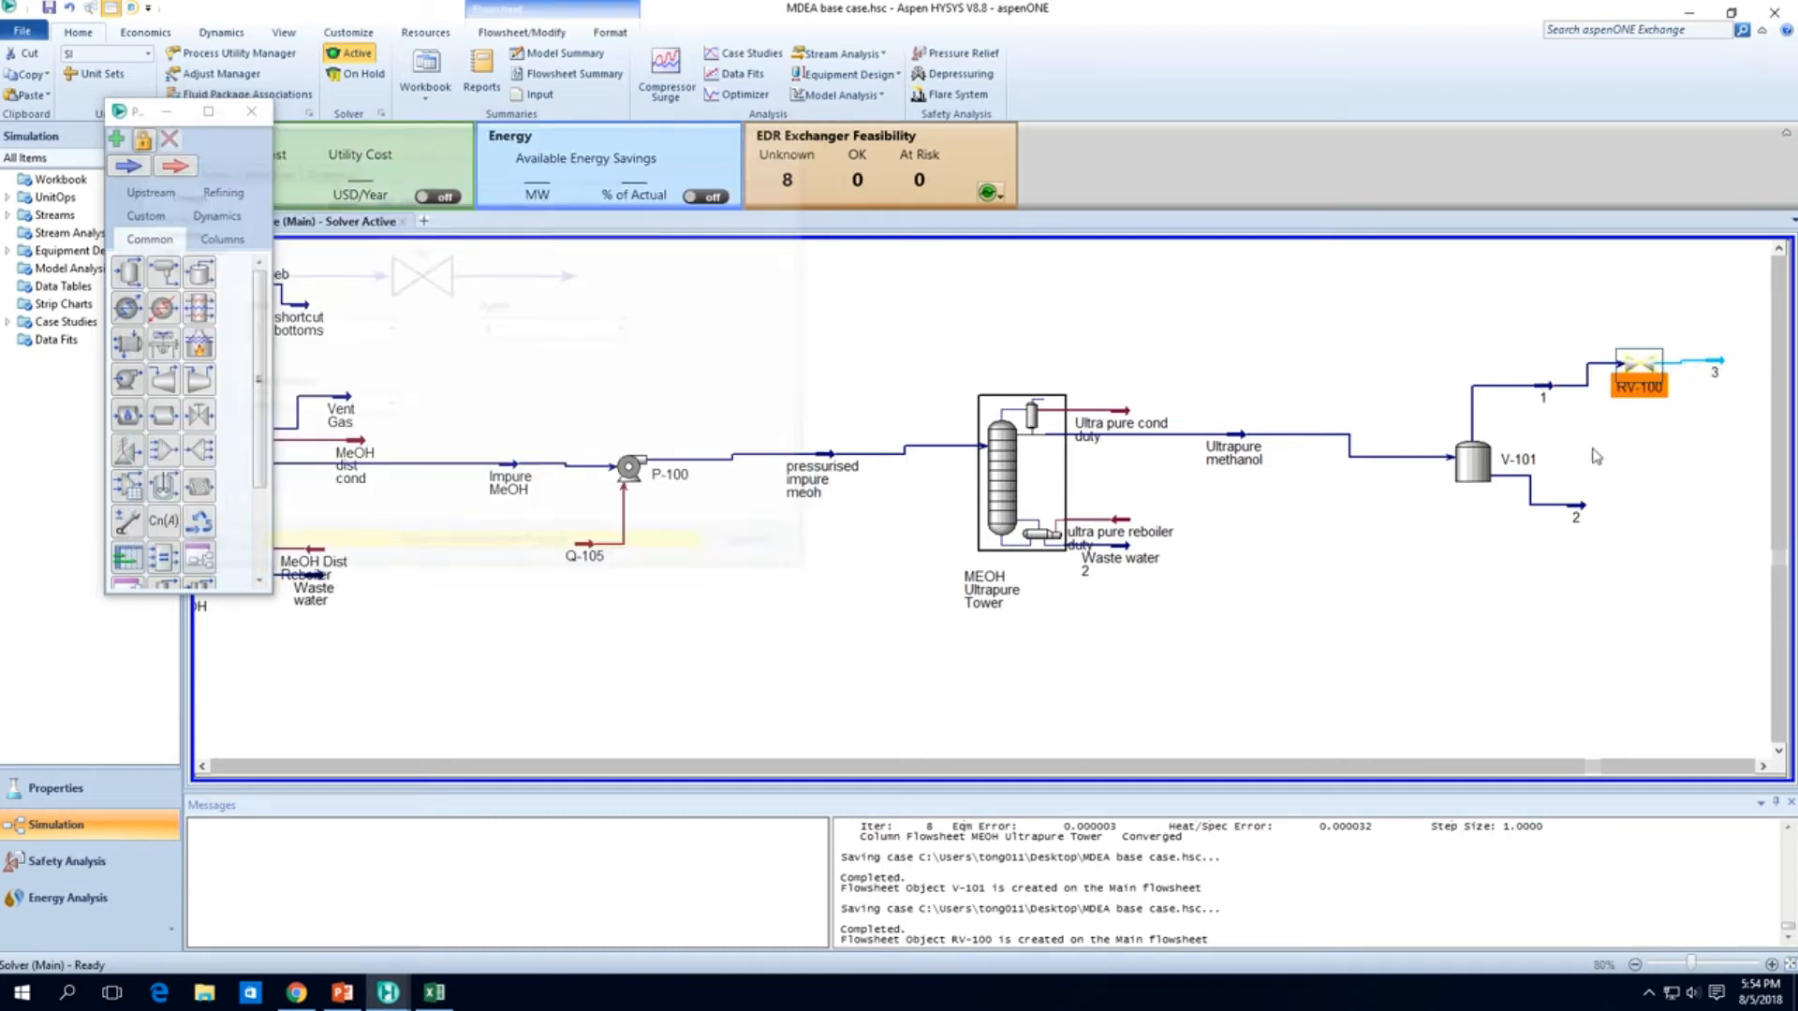
Step: Set the pressure of the relief valve's outlet stream 3 to 101.3 kPa
double_click(1714, 368)
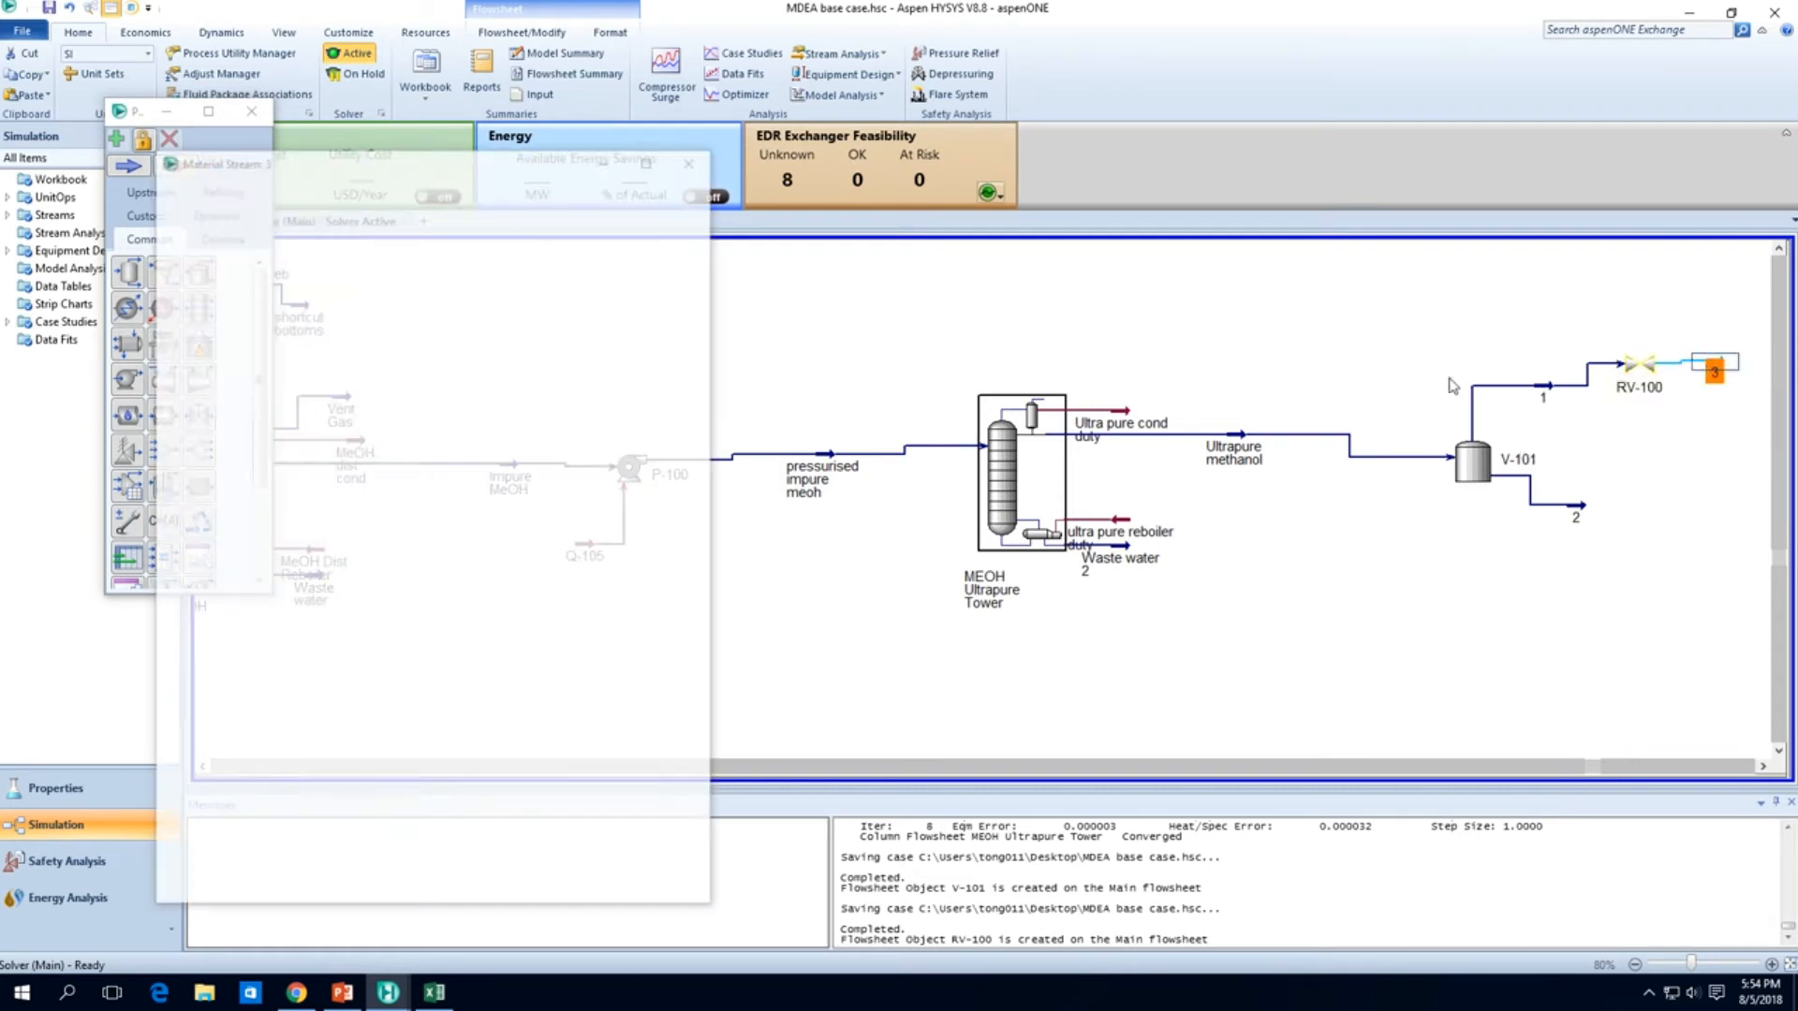
left_click(597, 271)
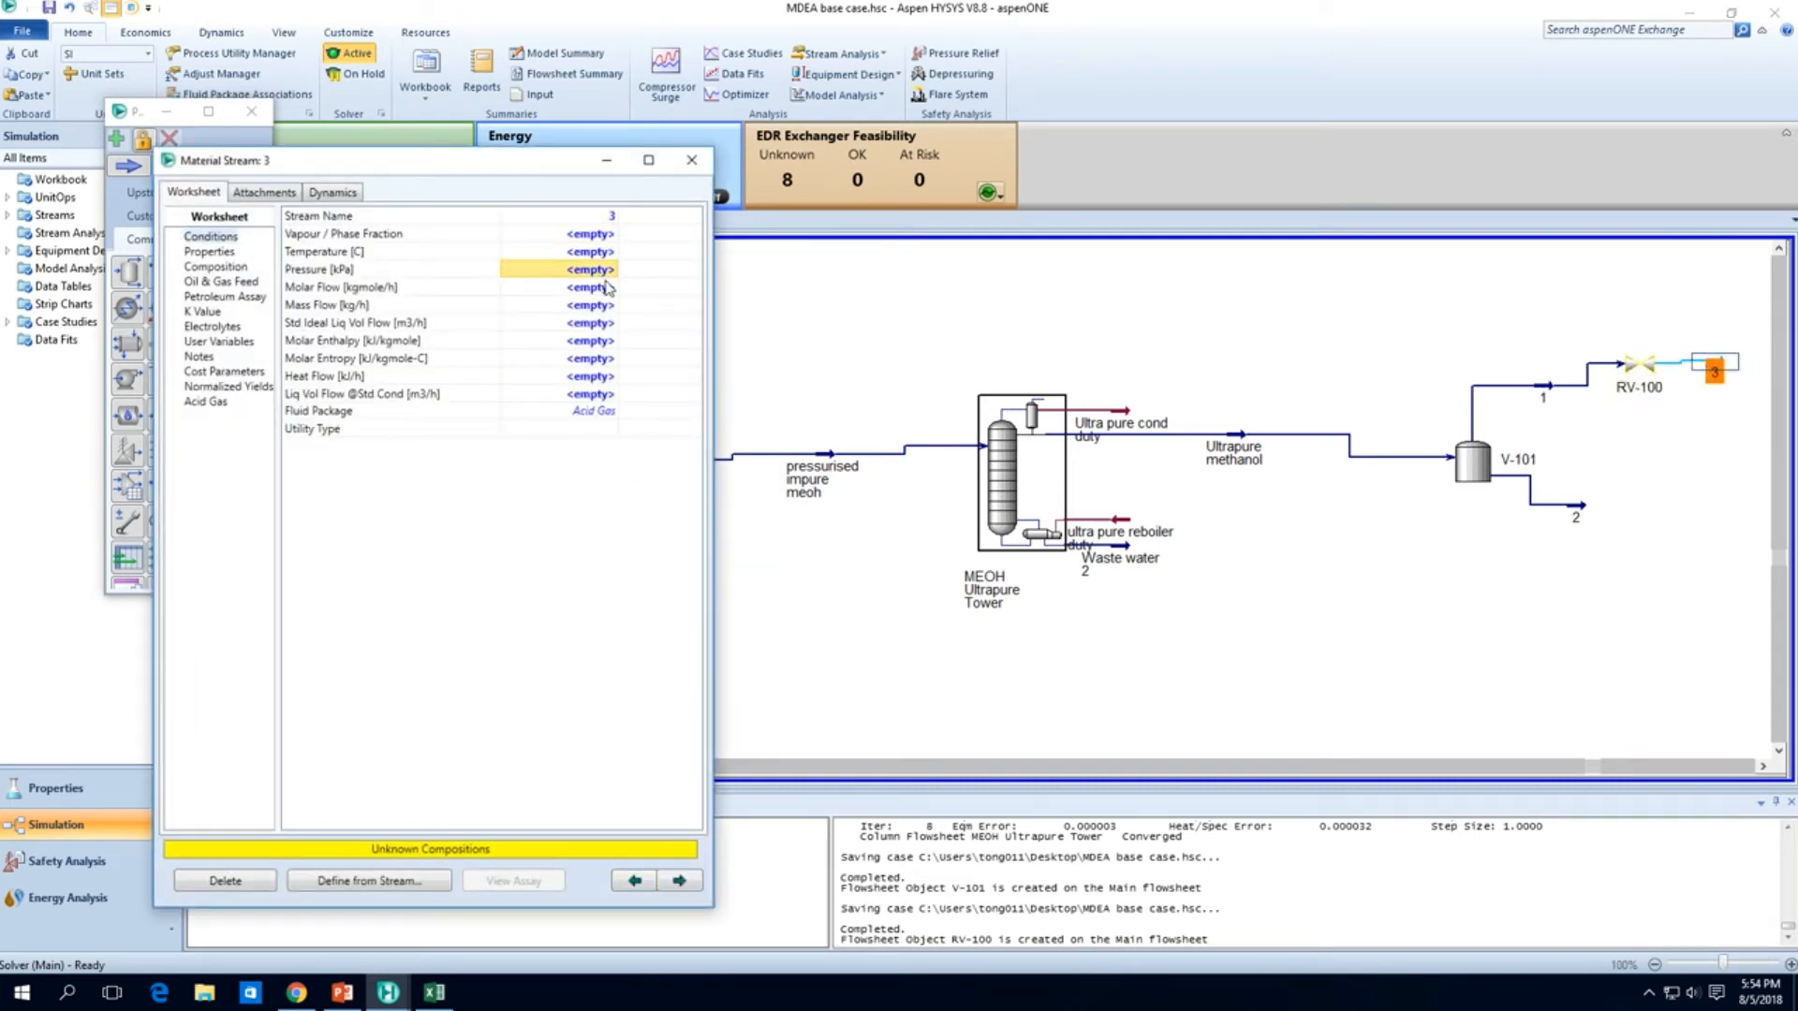
type("101.3")
key("Return")
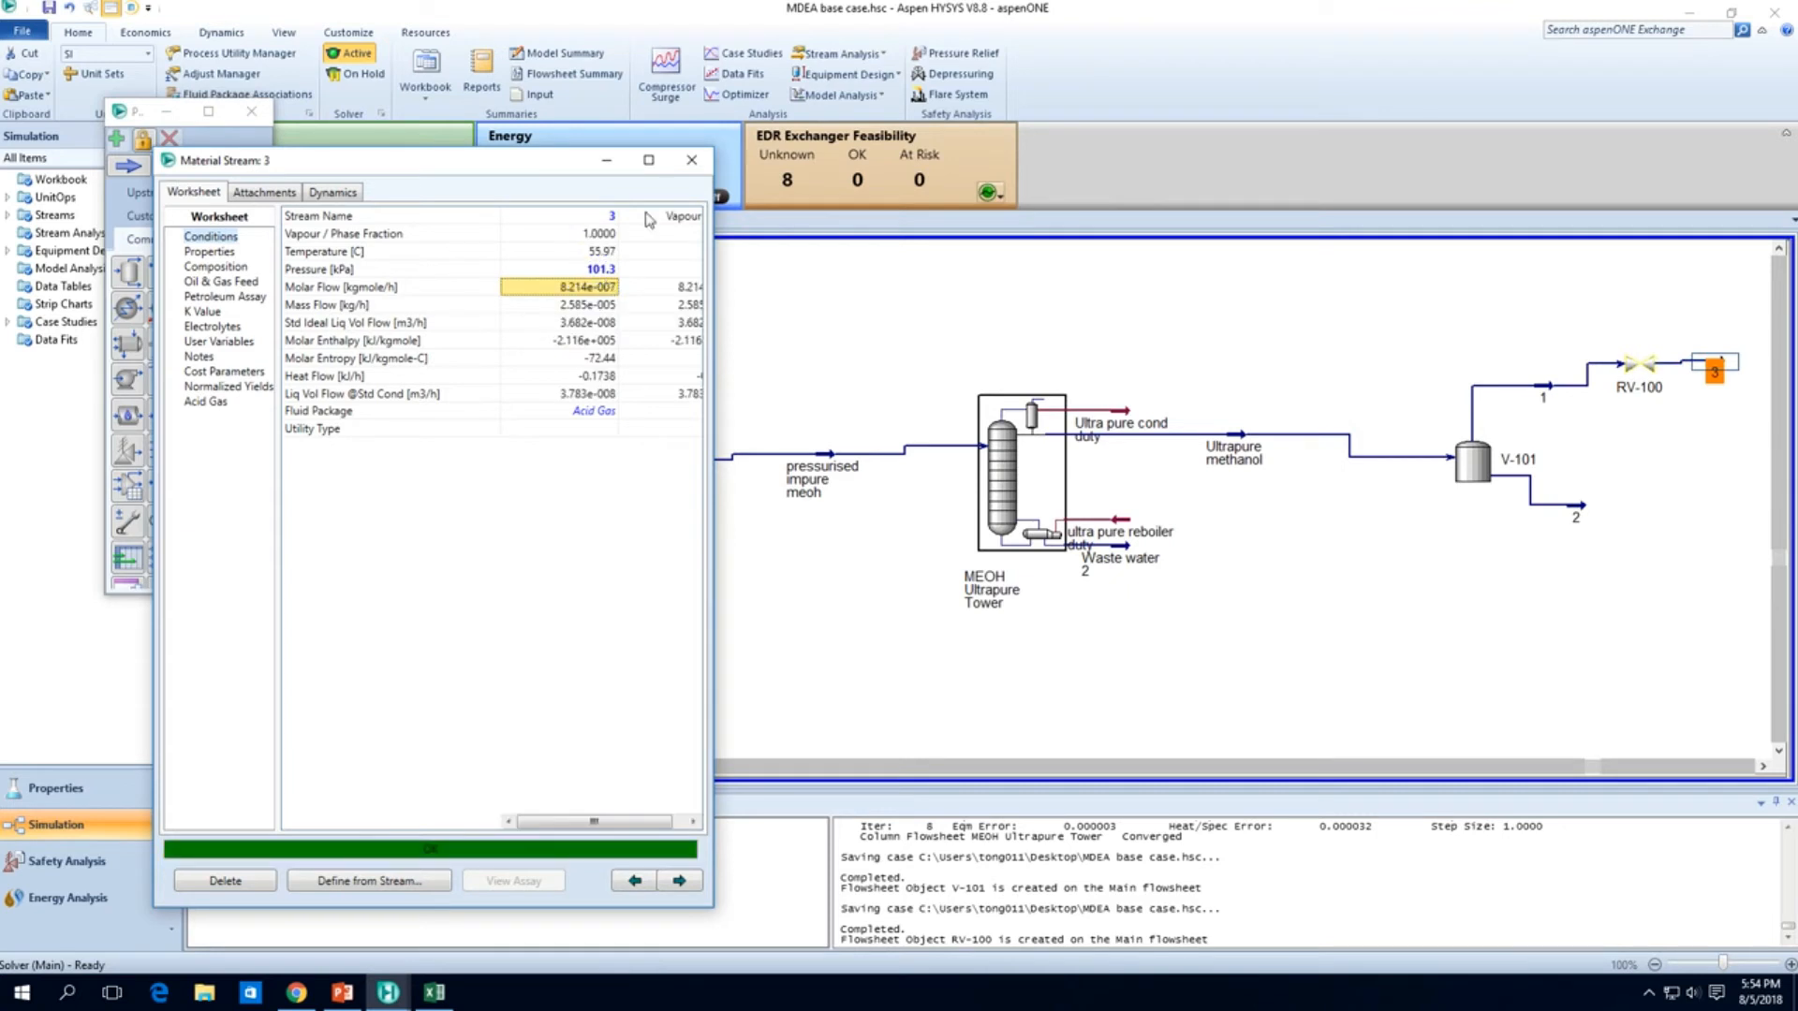
left_click(691, 160)
Step: Look through the parameters, user variables and notes of relief valve RV-100
double_click(1639, 367)
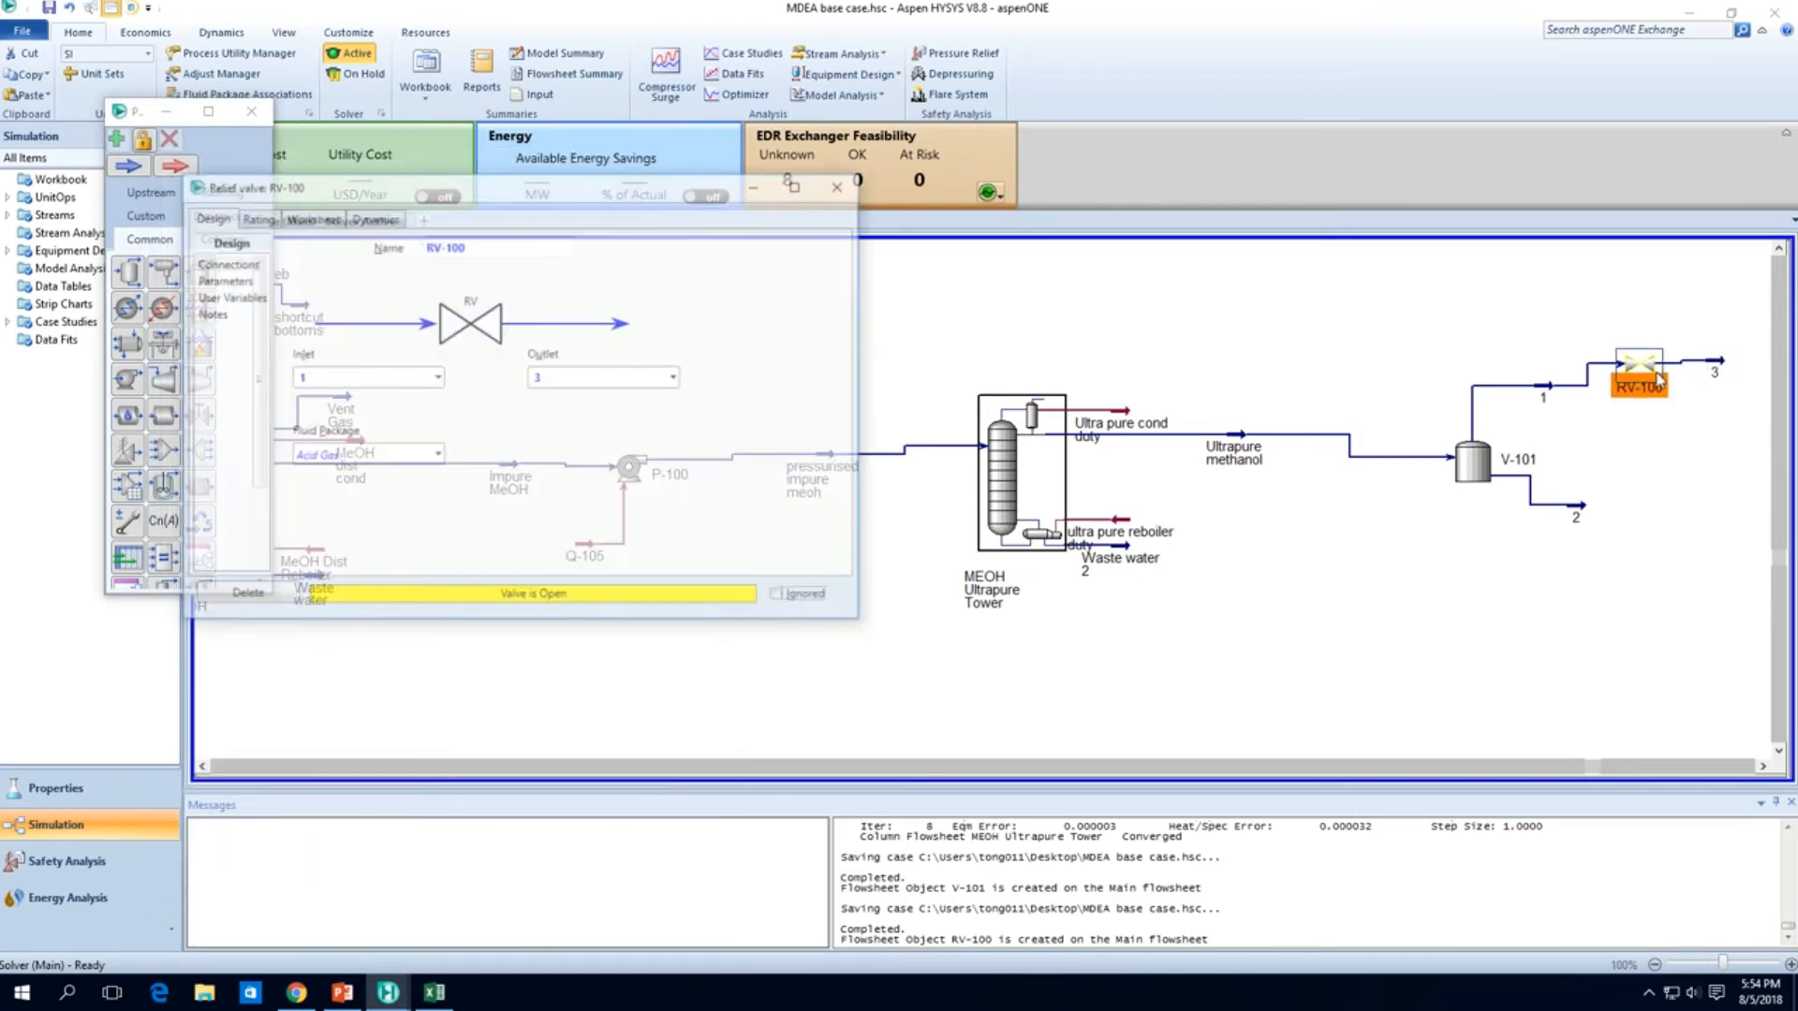
left_click(224, 280)
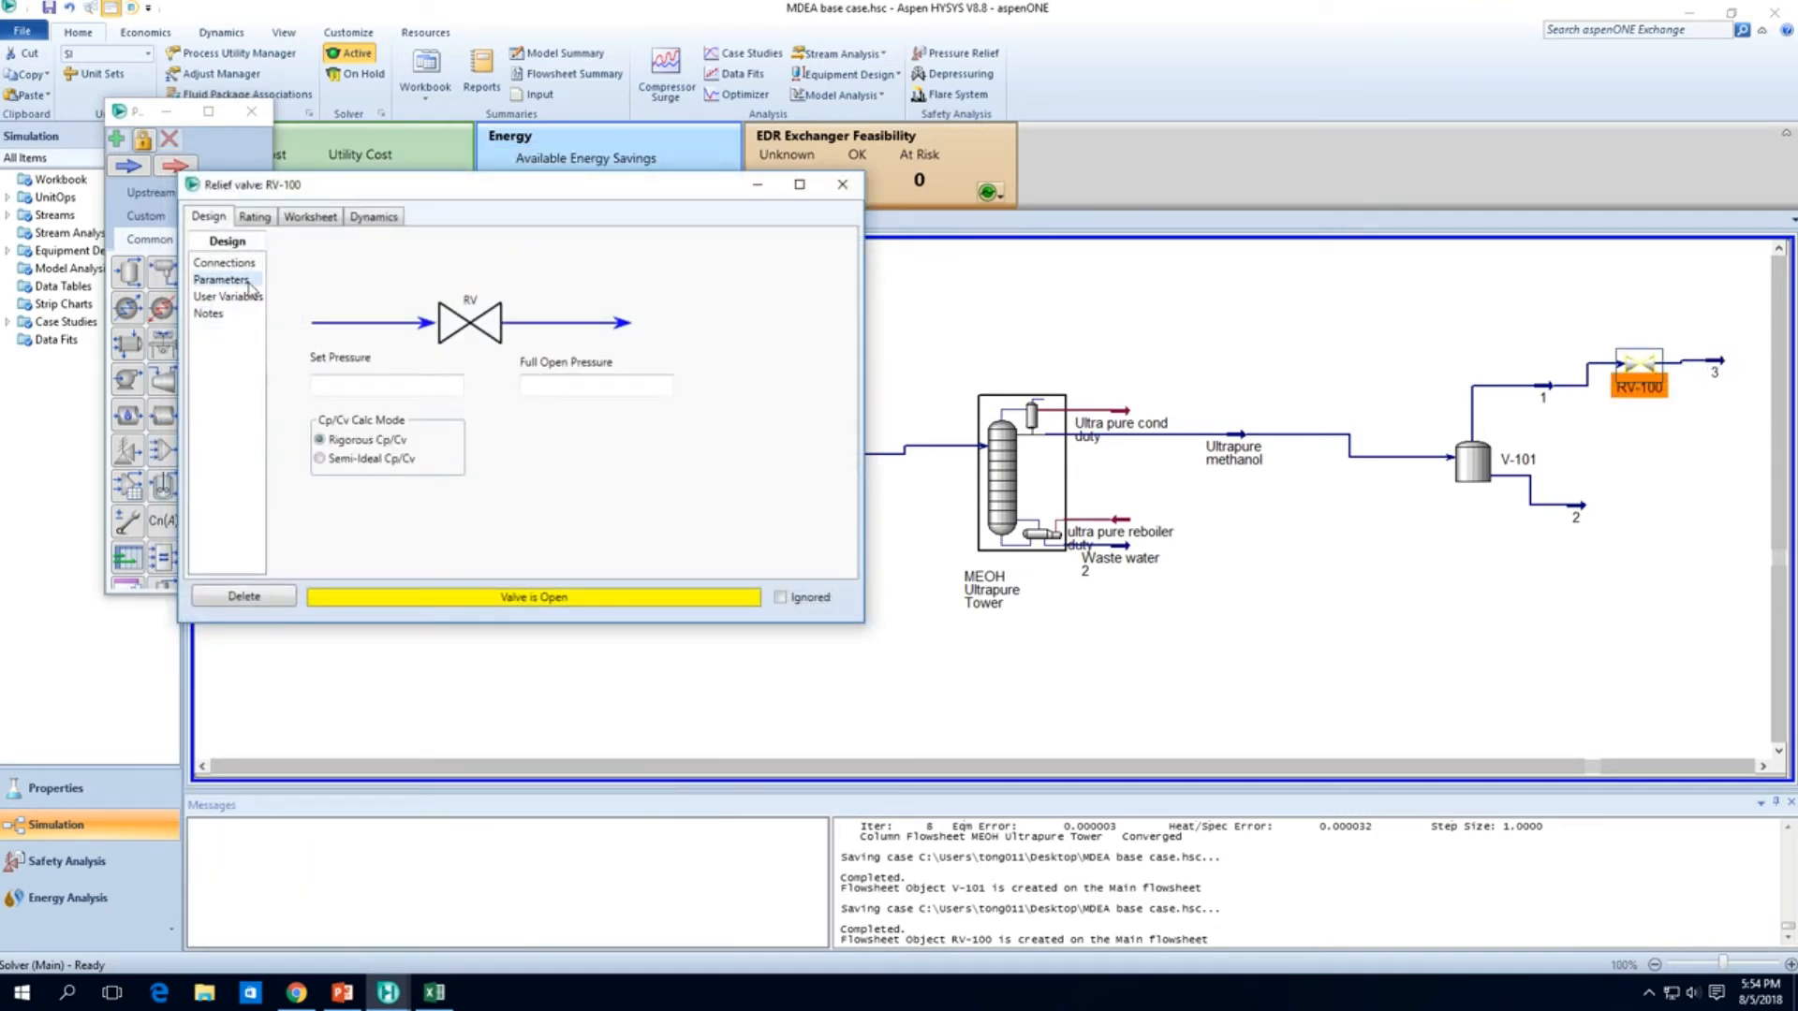
left_click(230, 296)
left_click(209, 313)
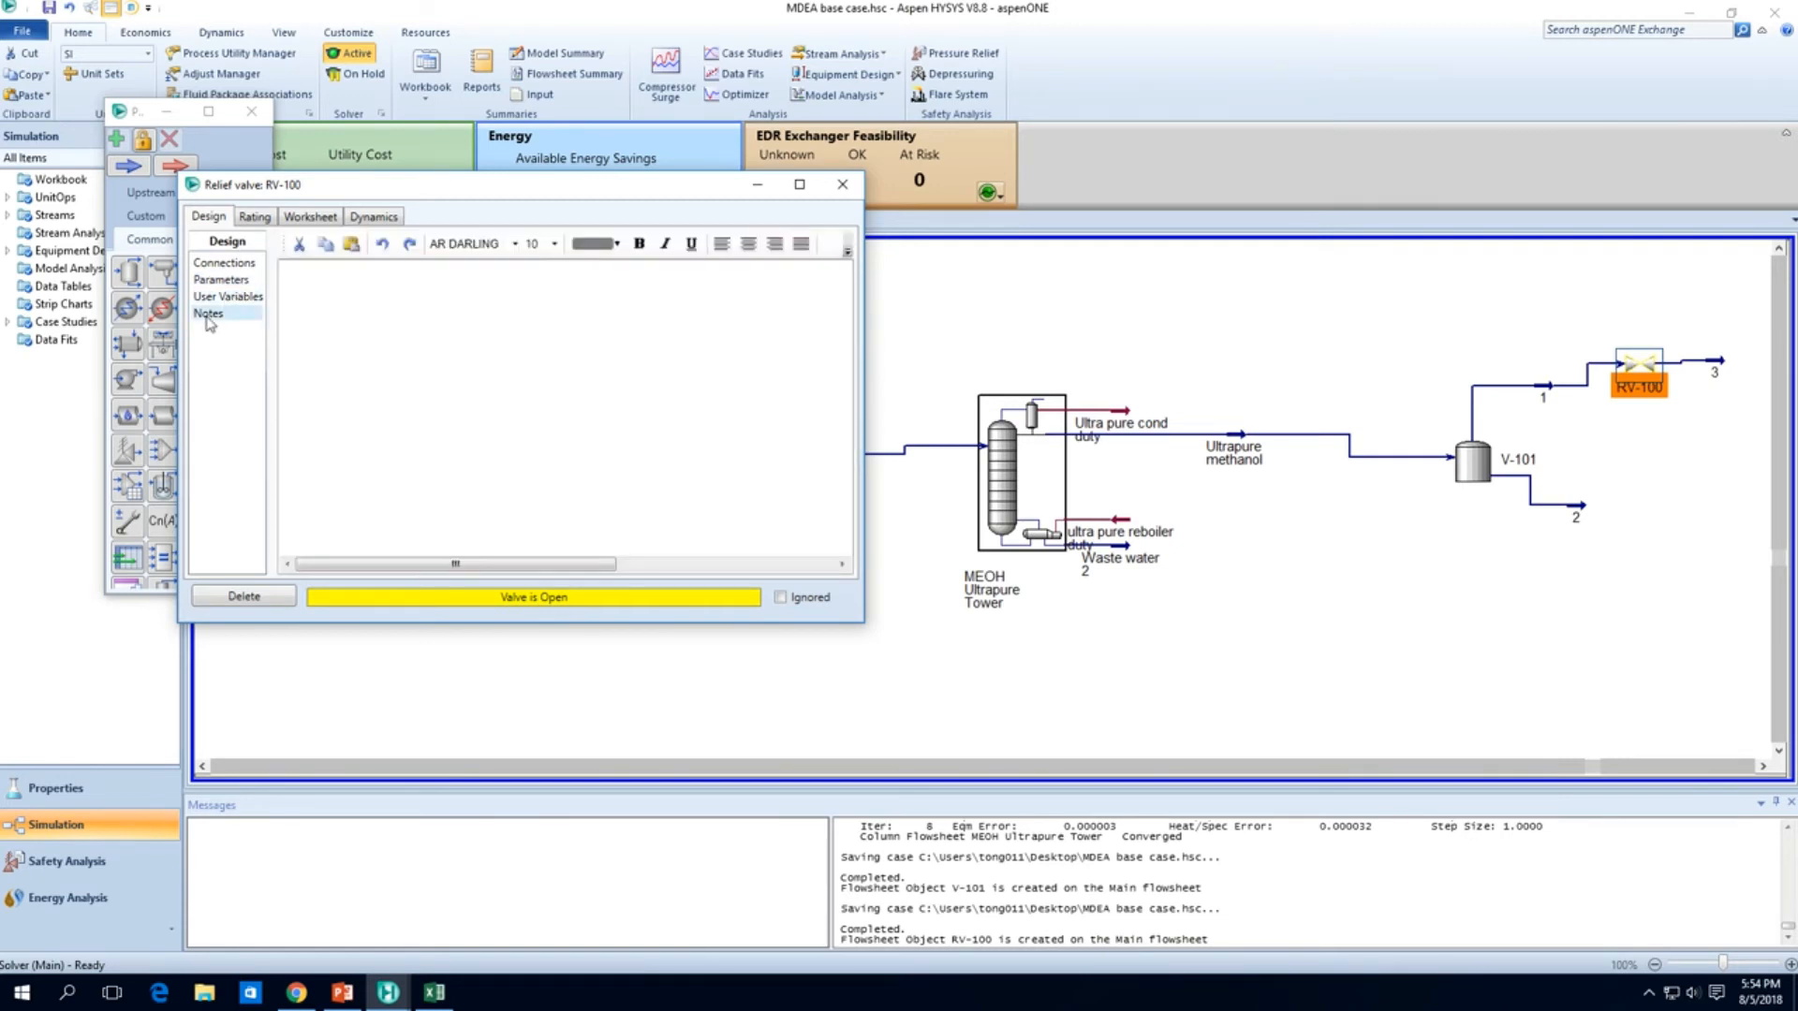
left_click(845, 185)
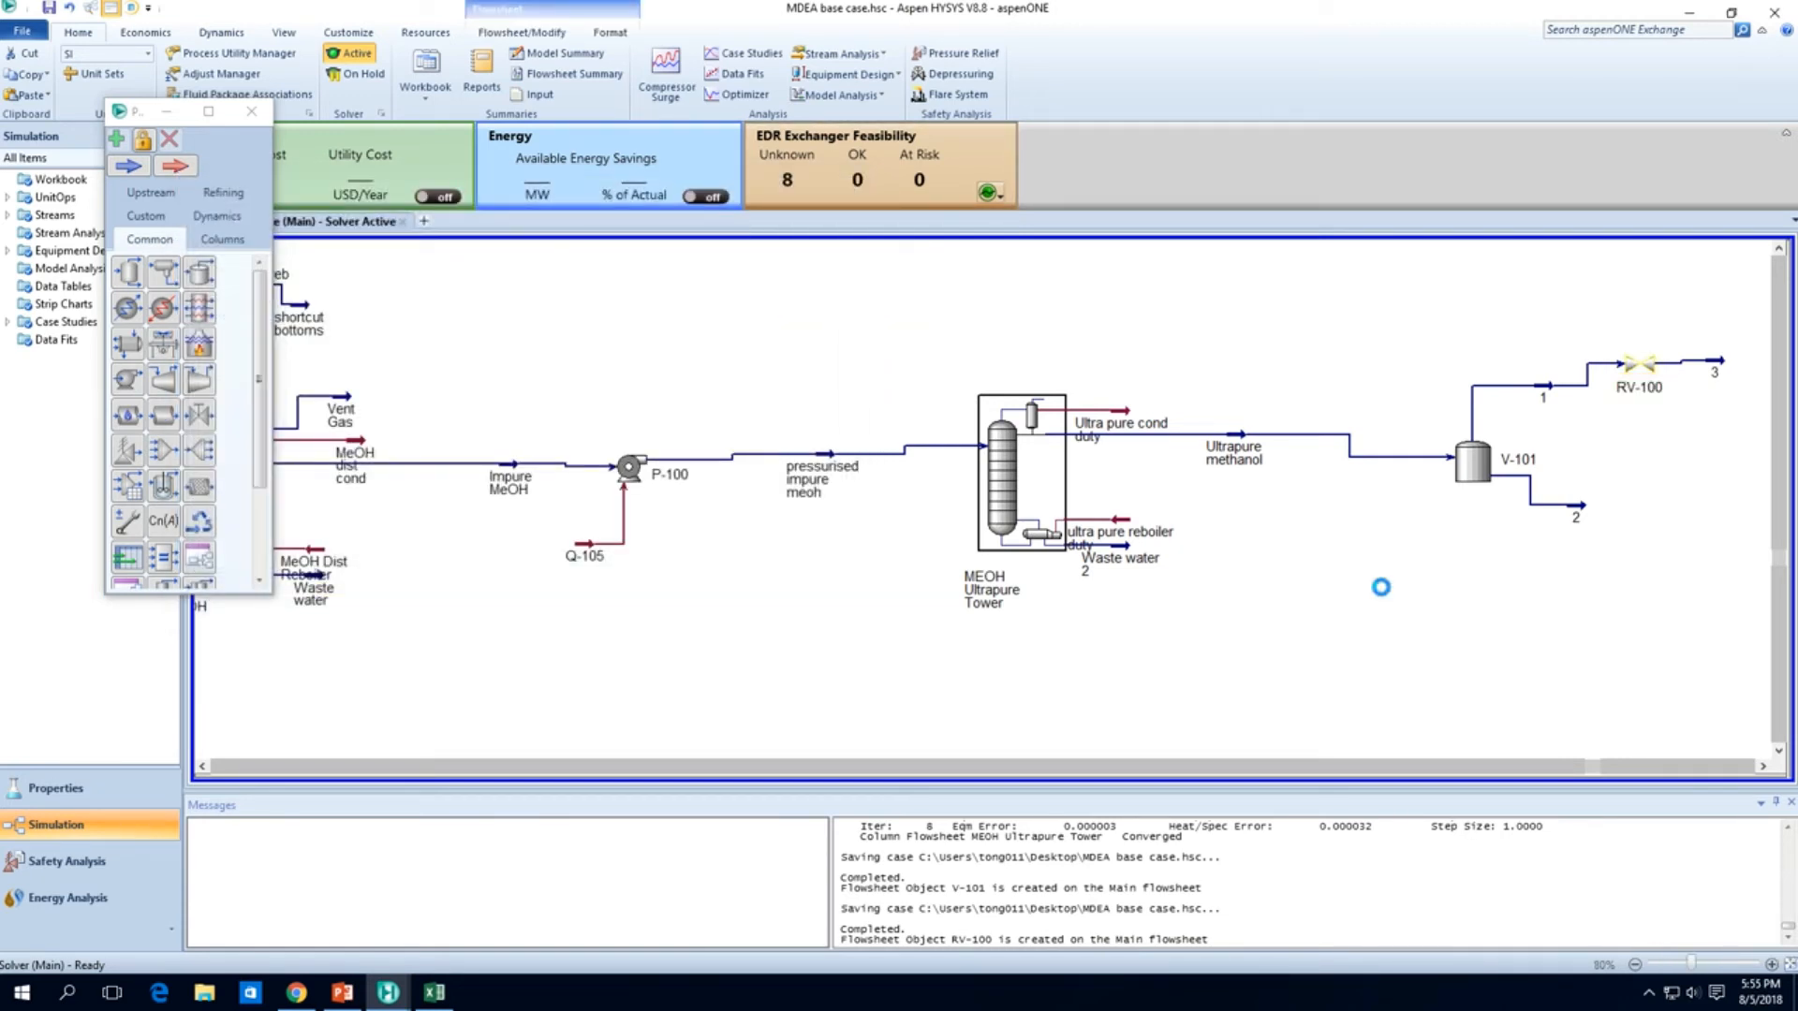
Step: Rename the storage vessel V-101 as Tank
key("Right")
key("Right")
key("Right")
double_click(1009, 480)
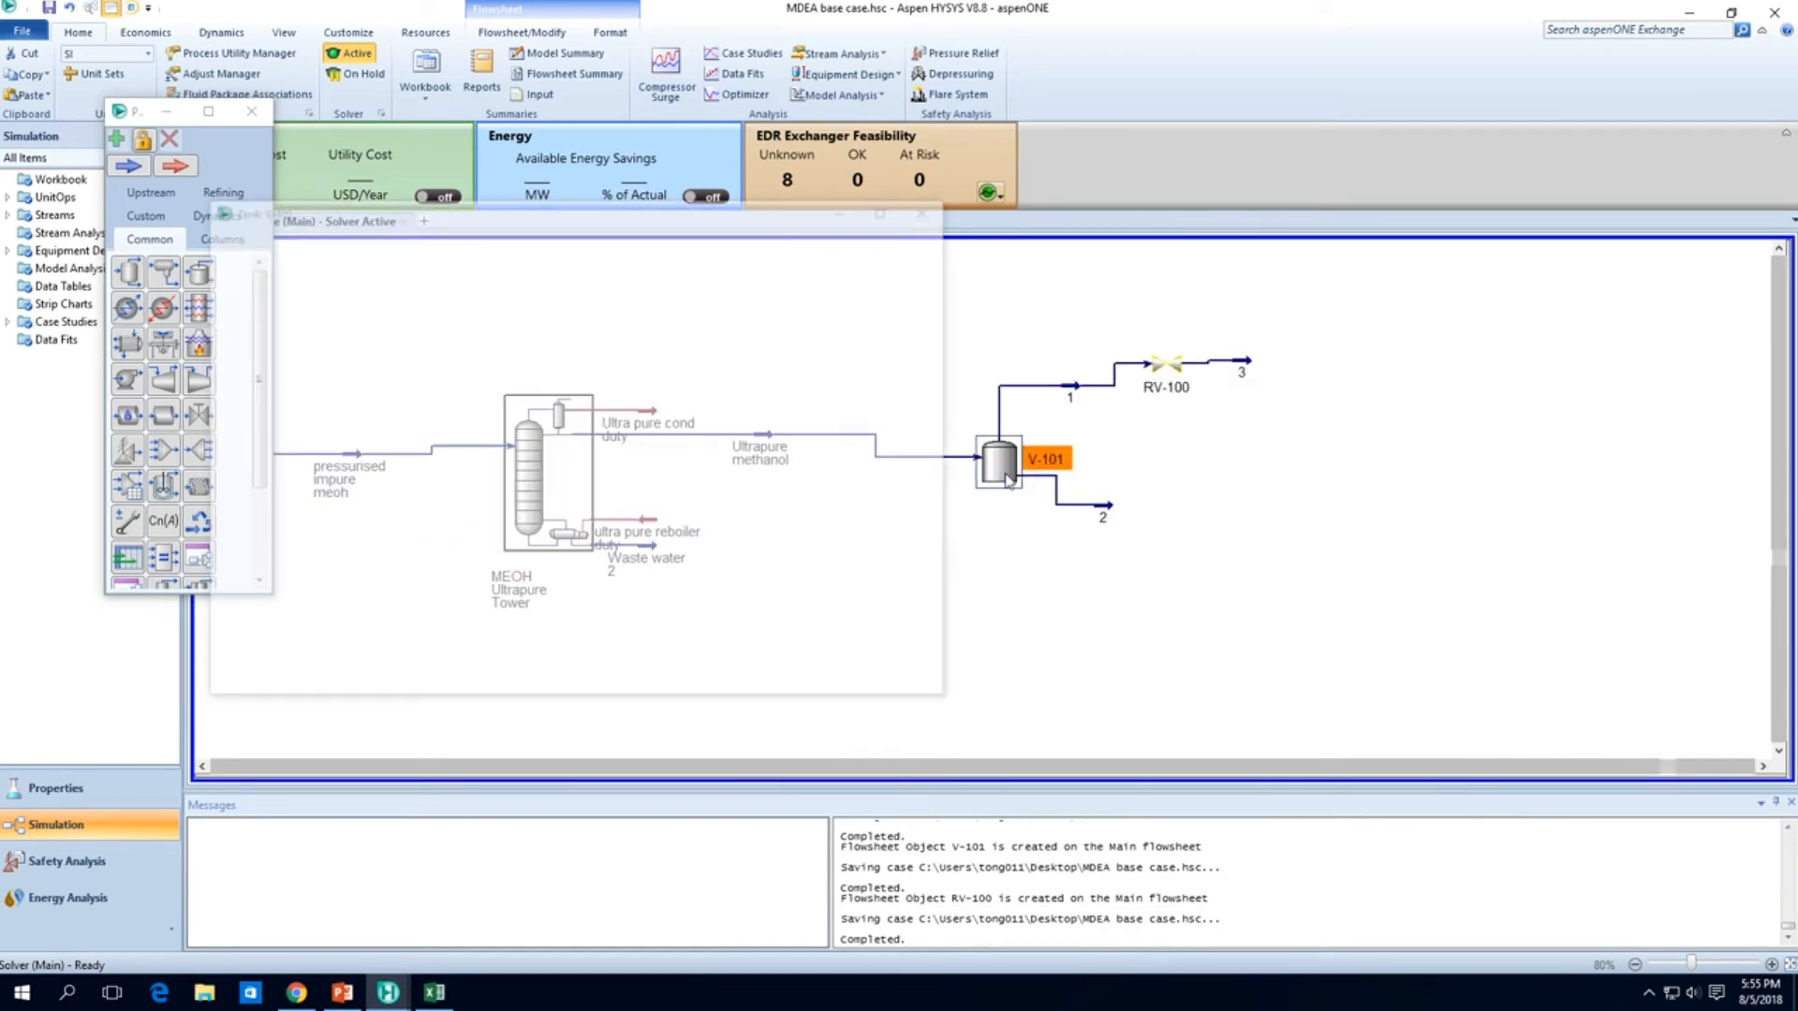
type("Tank")
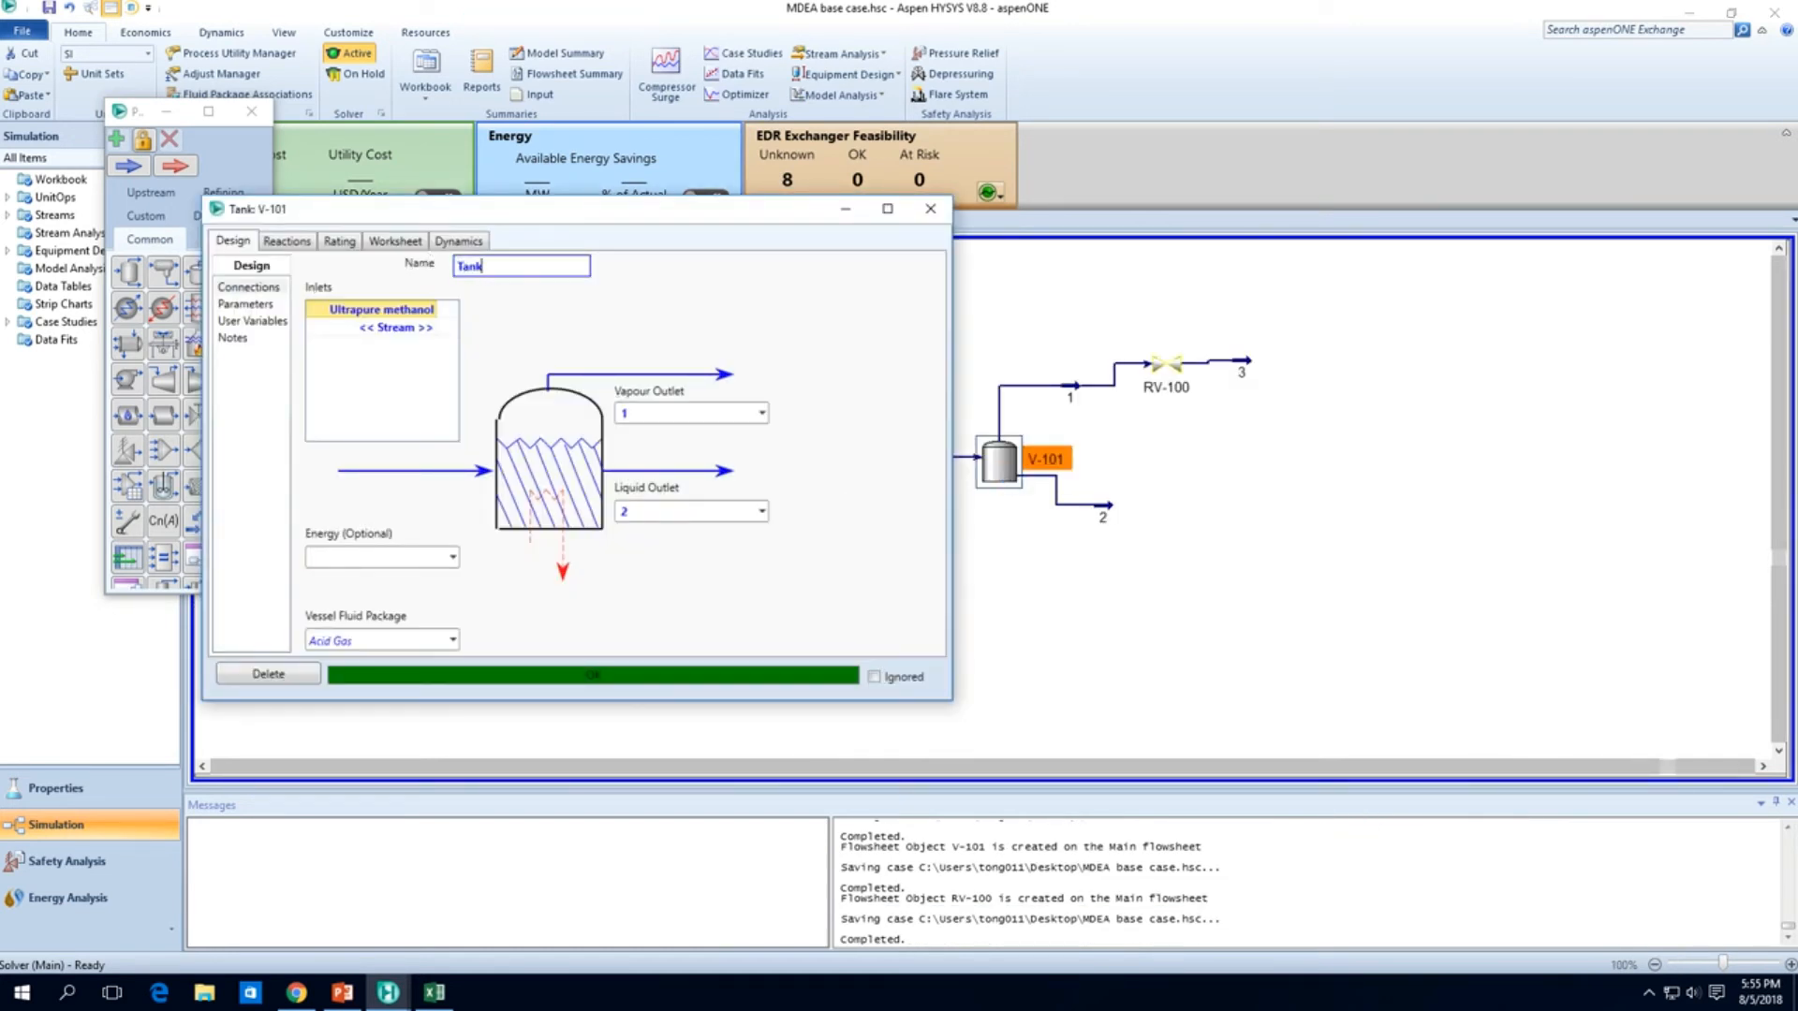
key("Return")
left_click(933, 215)
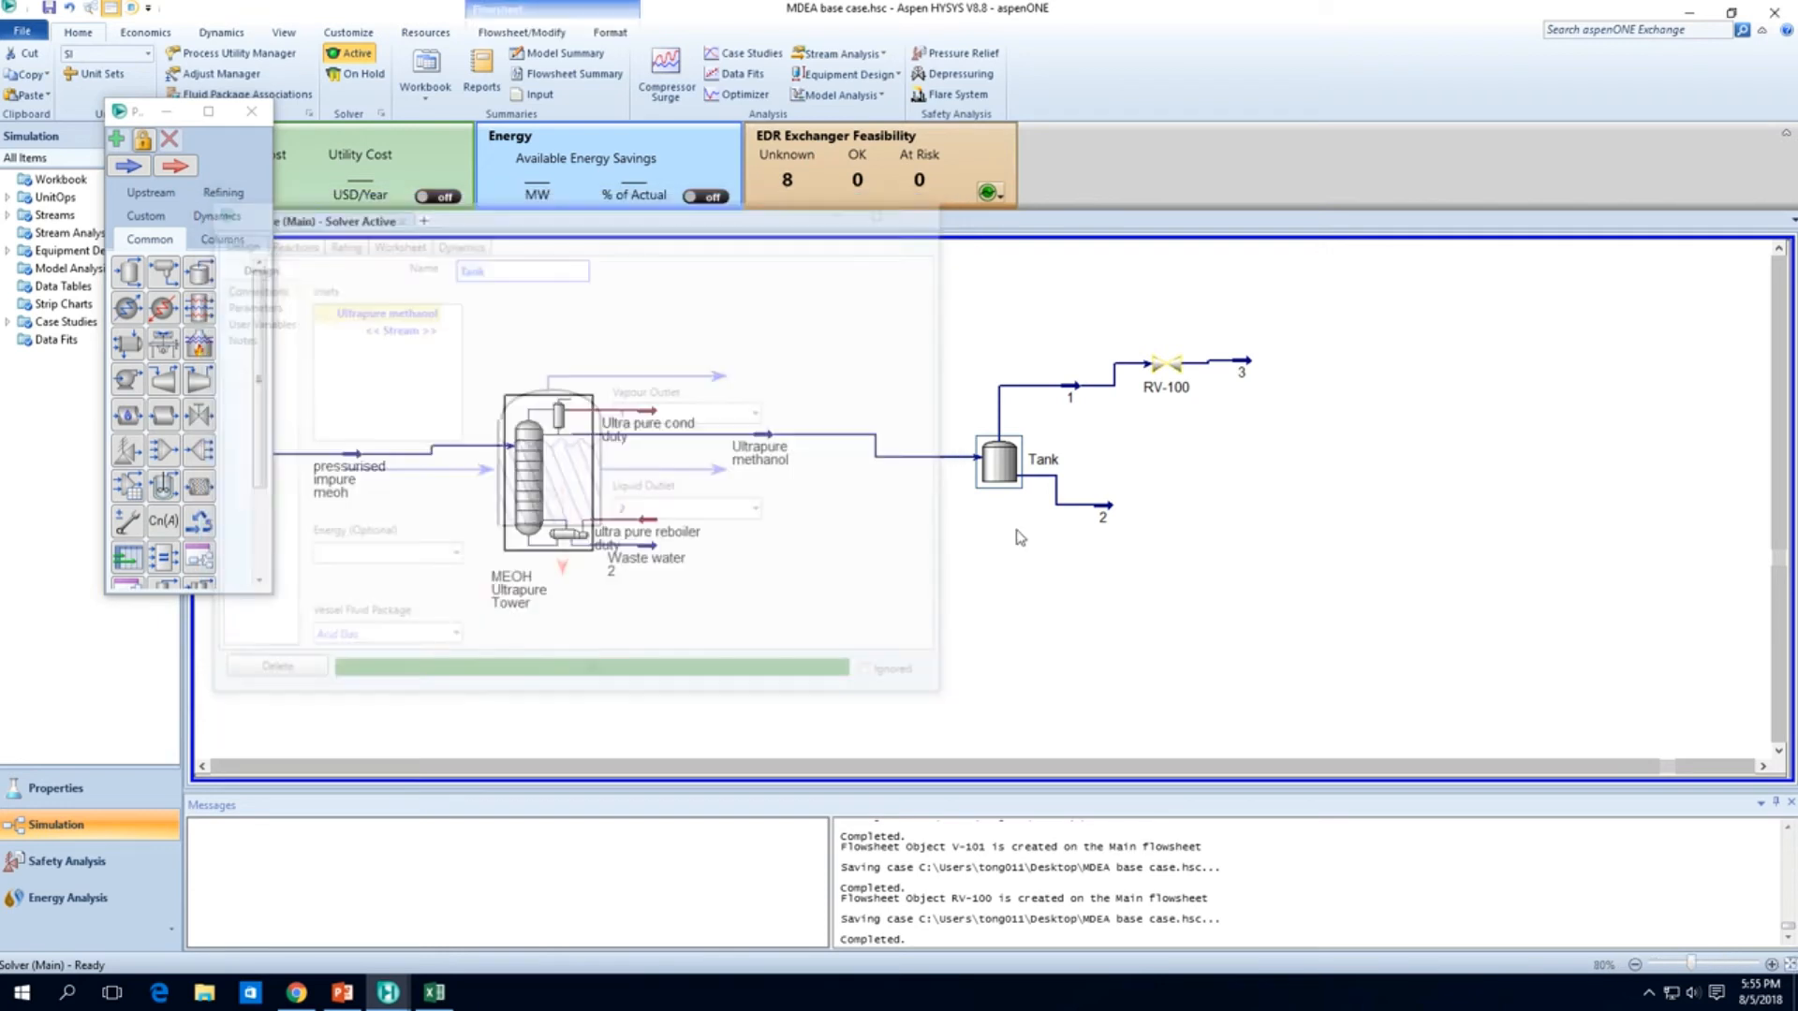
Step: Rename the tank's liquid outlet stream 2 as Ultrapure MeOH to sell
left_click(1104, 509)
double_click(1104, 509)
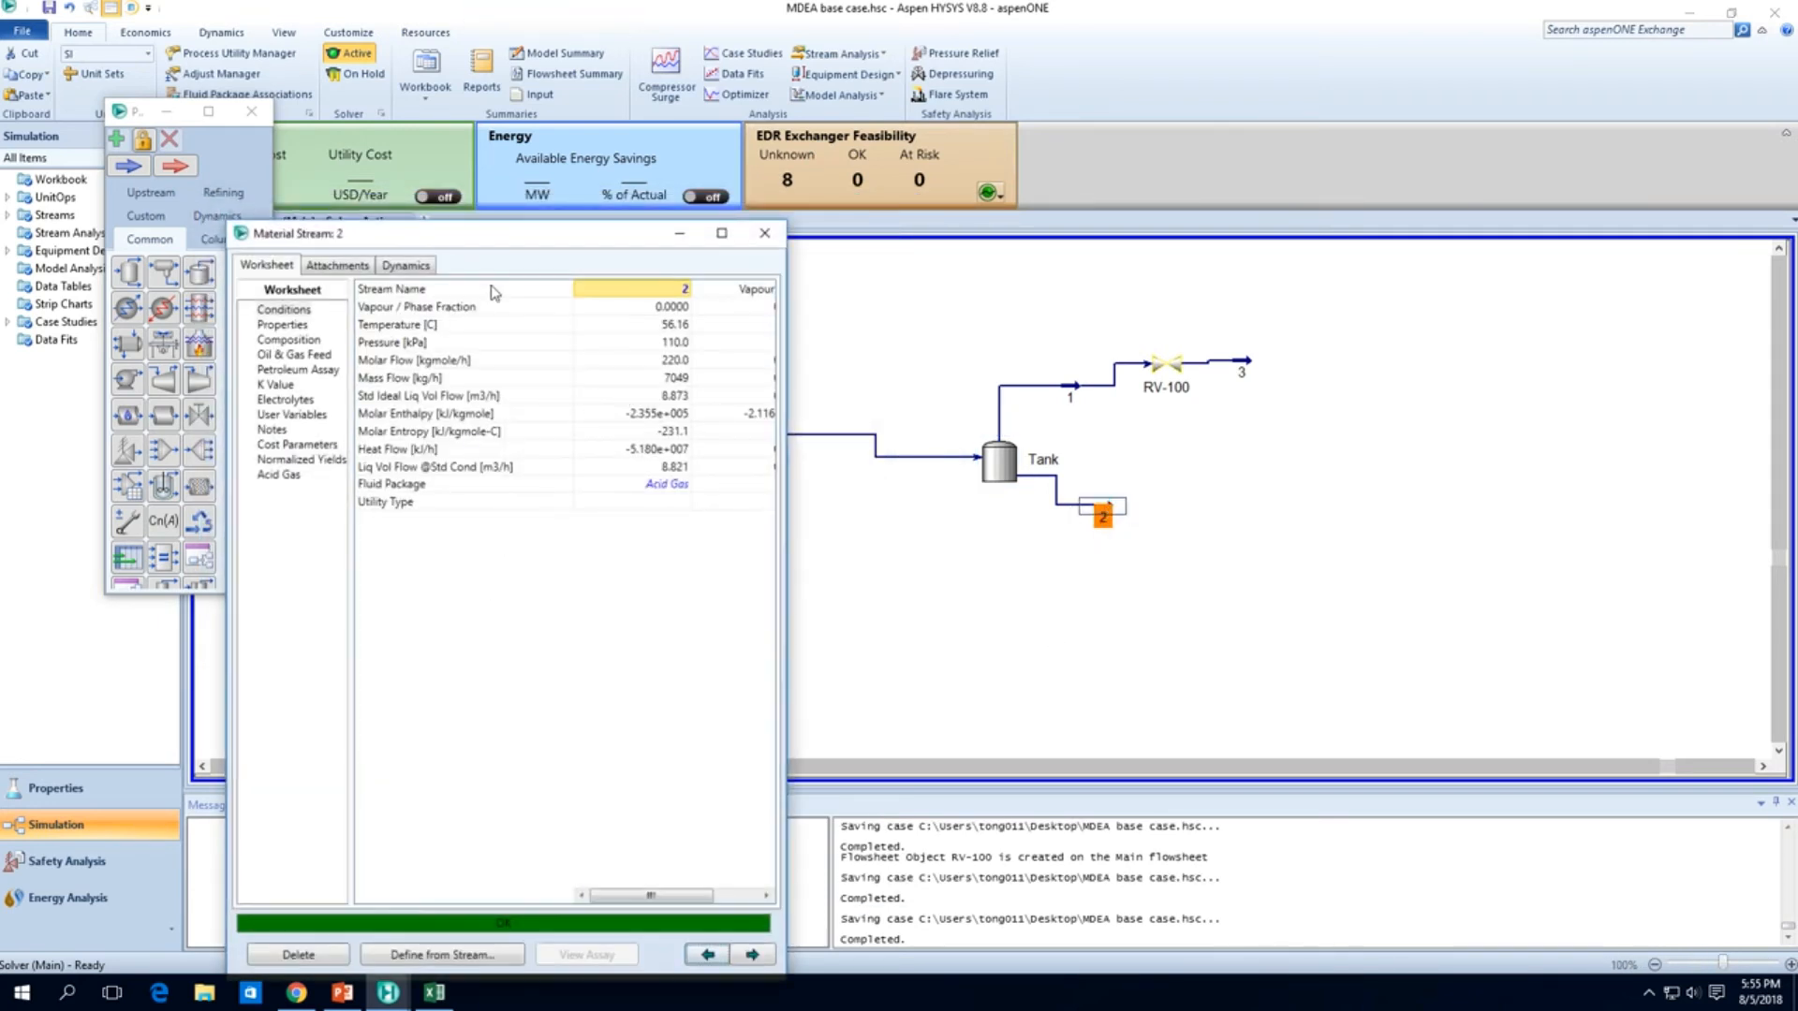
type("Ultra")
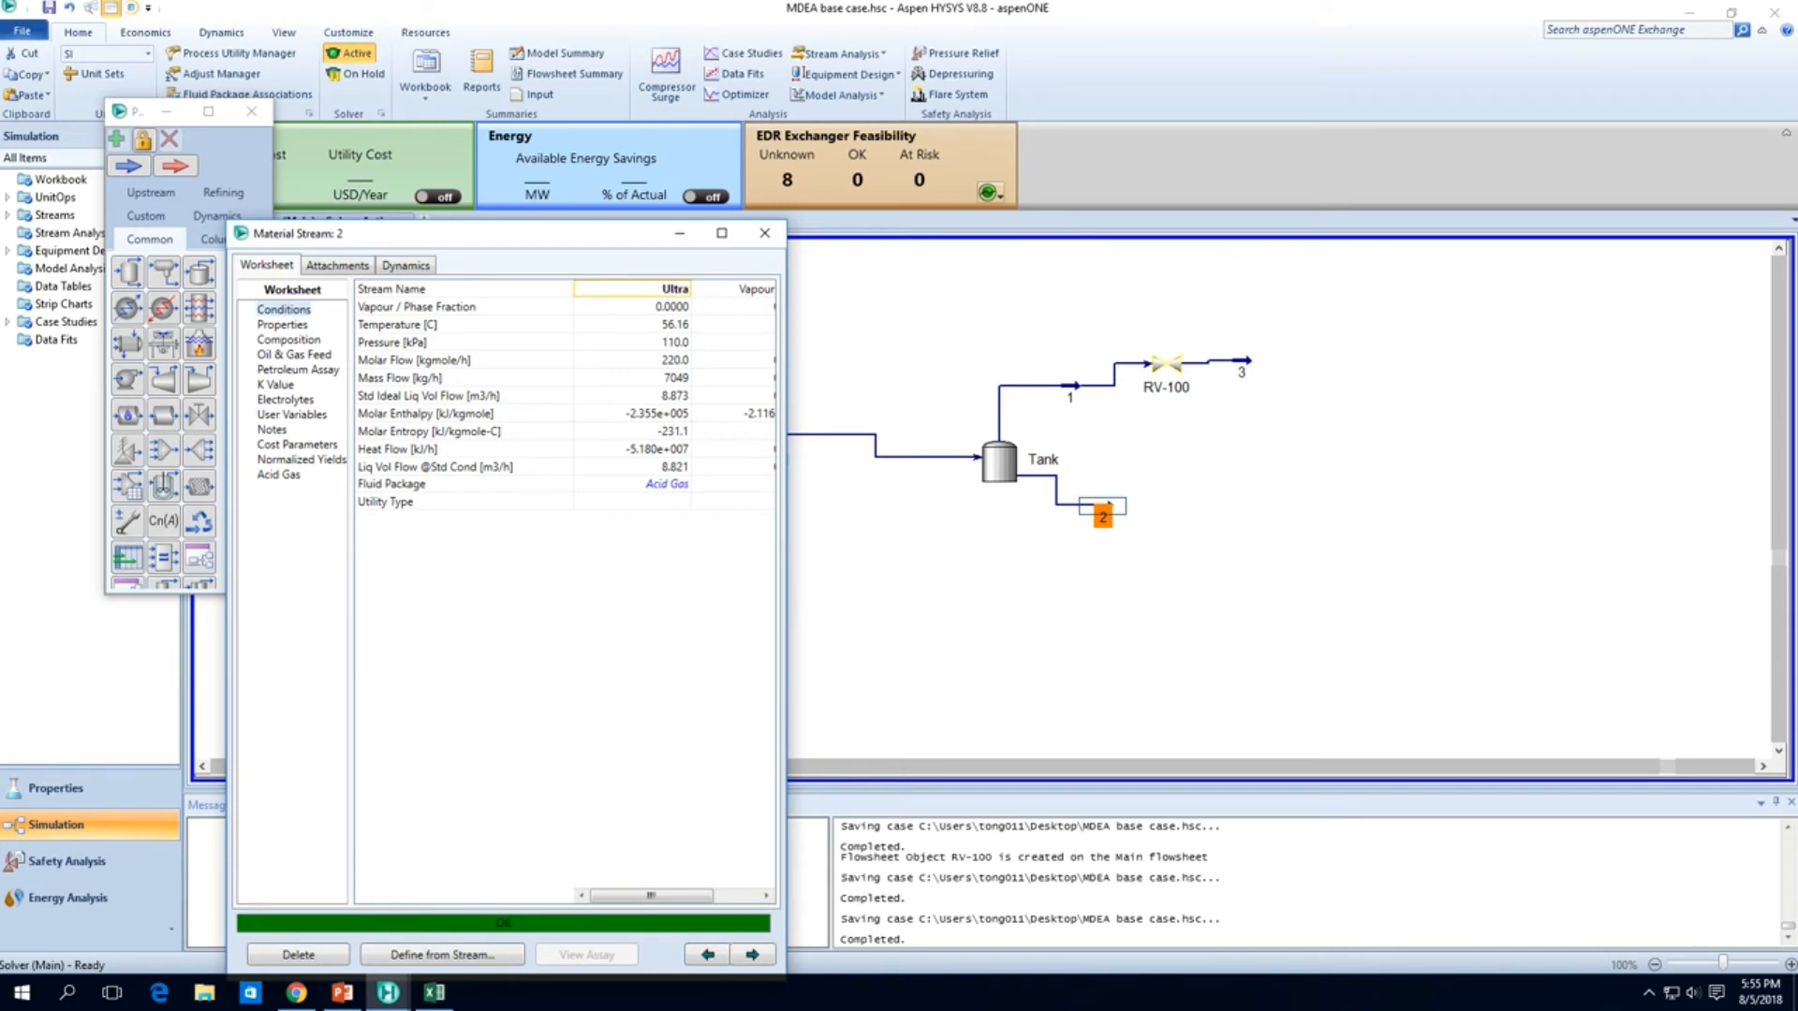
type("pure MeOH to sell")
key("Return")
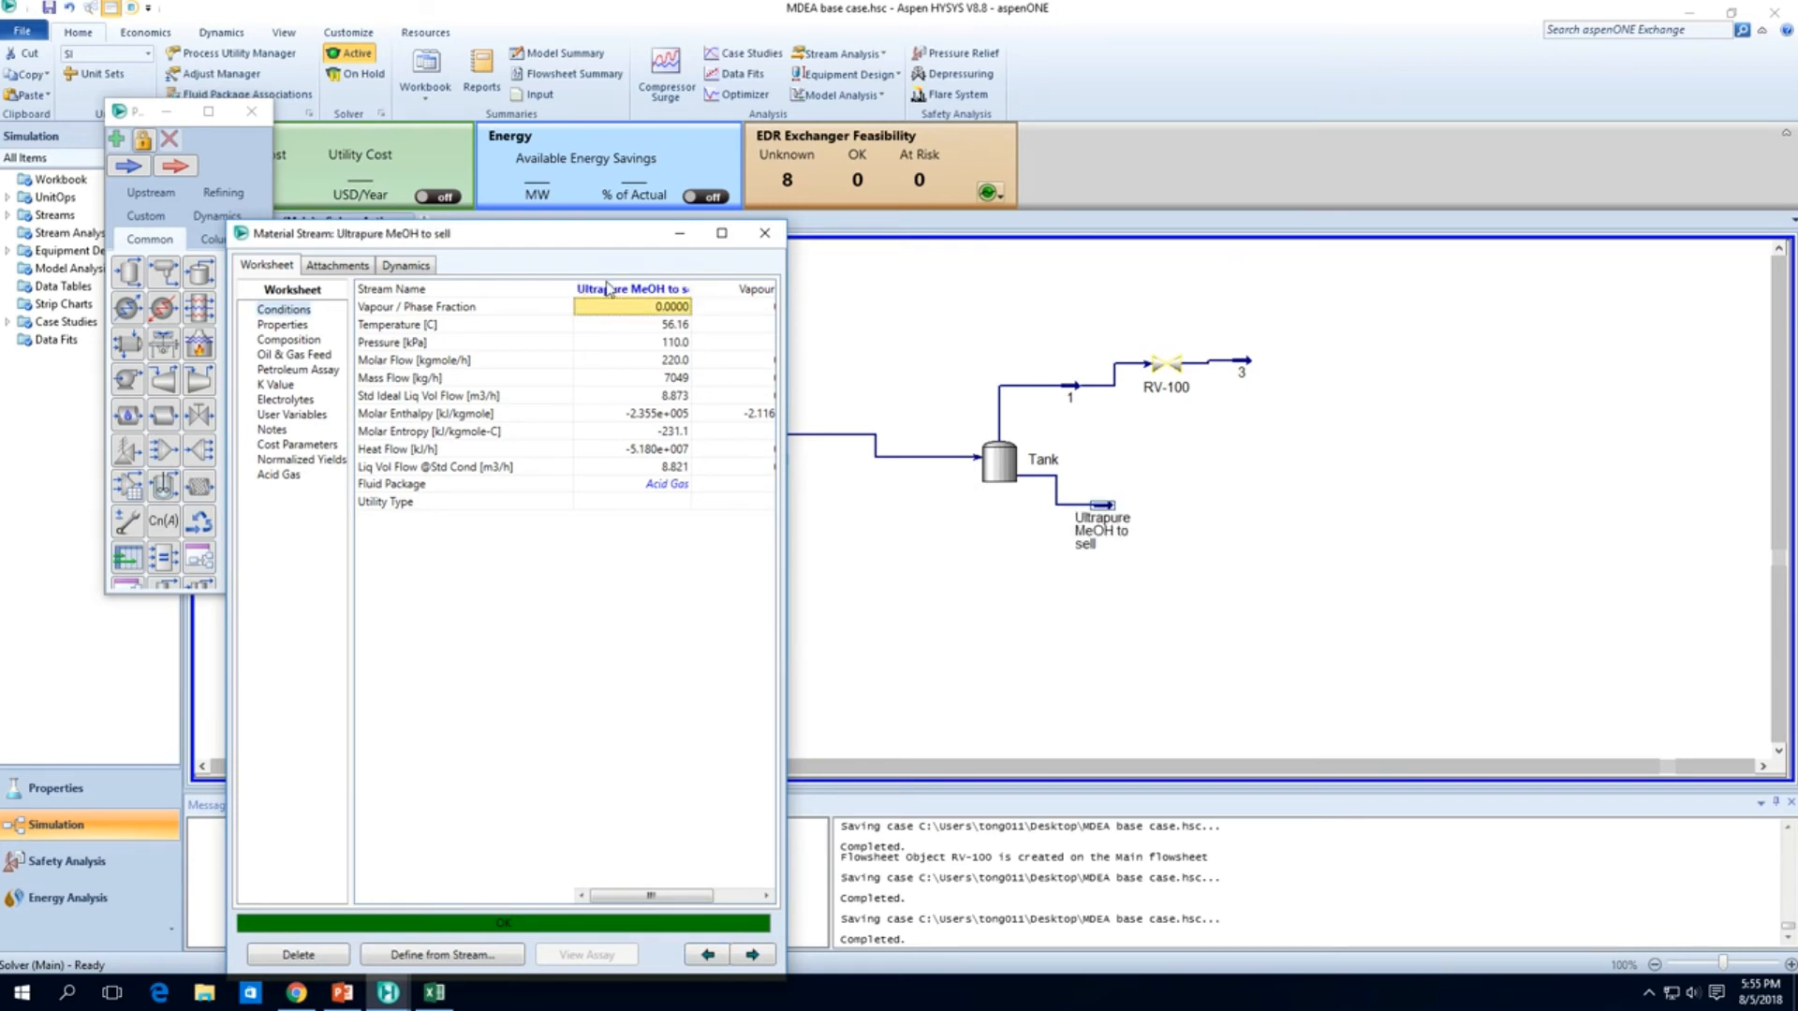
left_click(765, 233)
Step: Review the complete flowsheet from the feed section to the methanol tank, including the separate units above the main process line
scroll(886, 602, "down", 5)
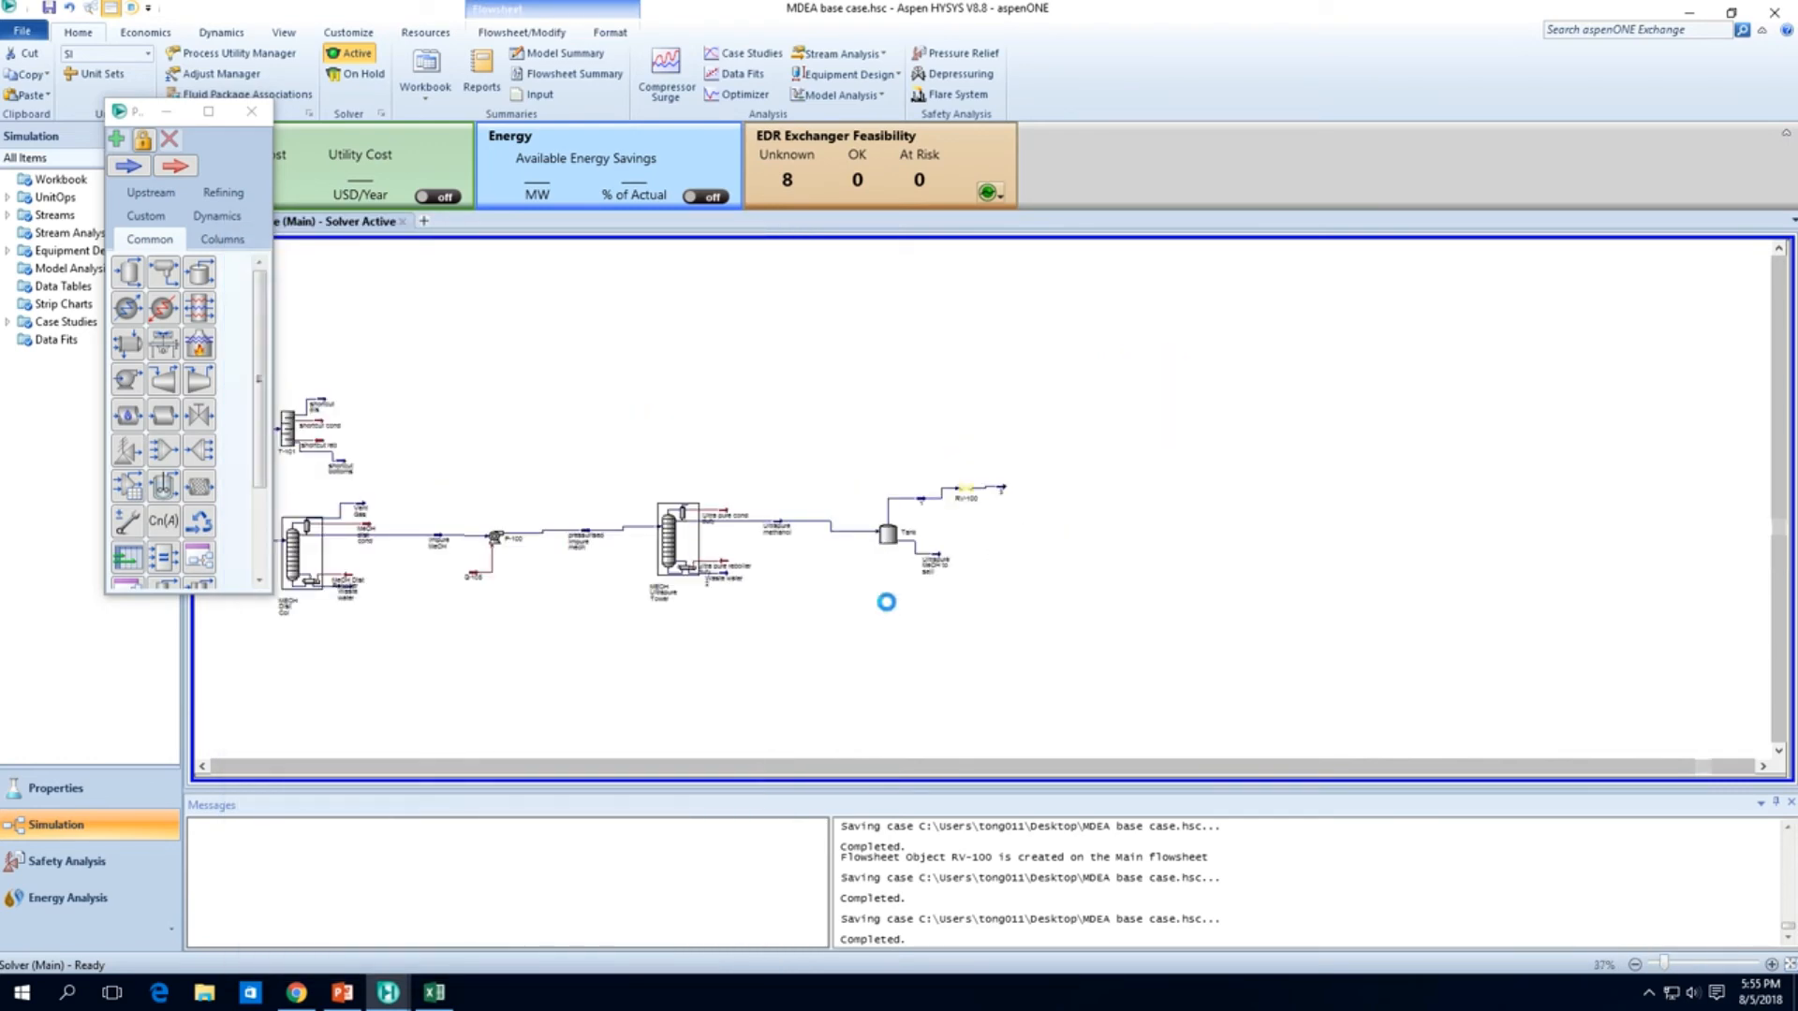
key("Left")
key("Left")
key("Left")
key("Left")
key("Left")
key("Left")
key("Left")
key("Left")
scroll(933, 644, "down", 2)
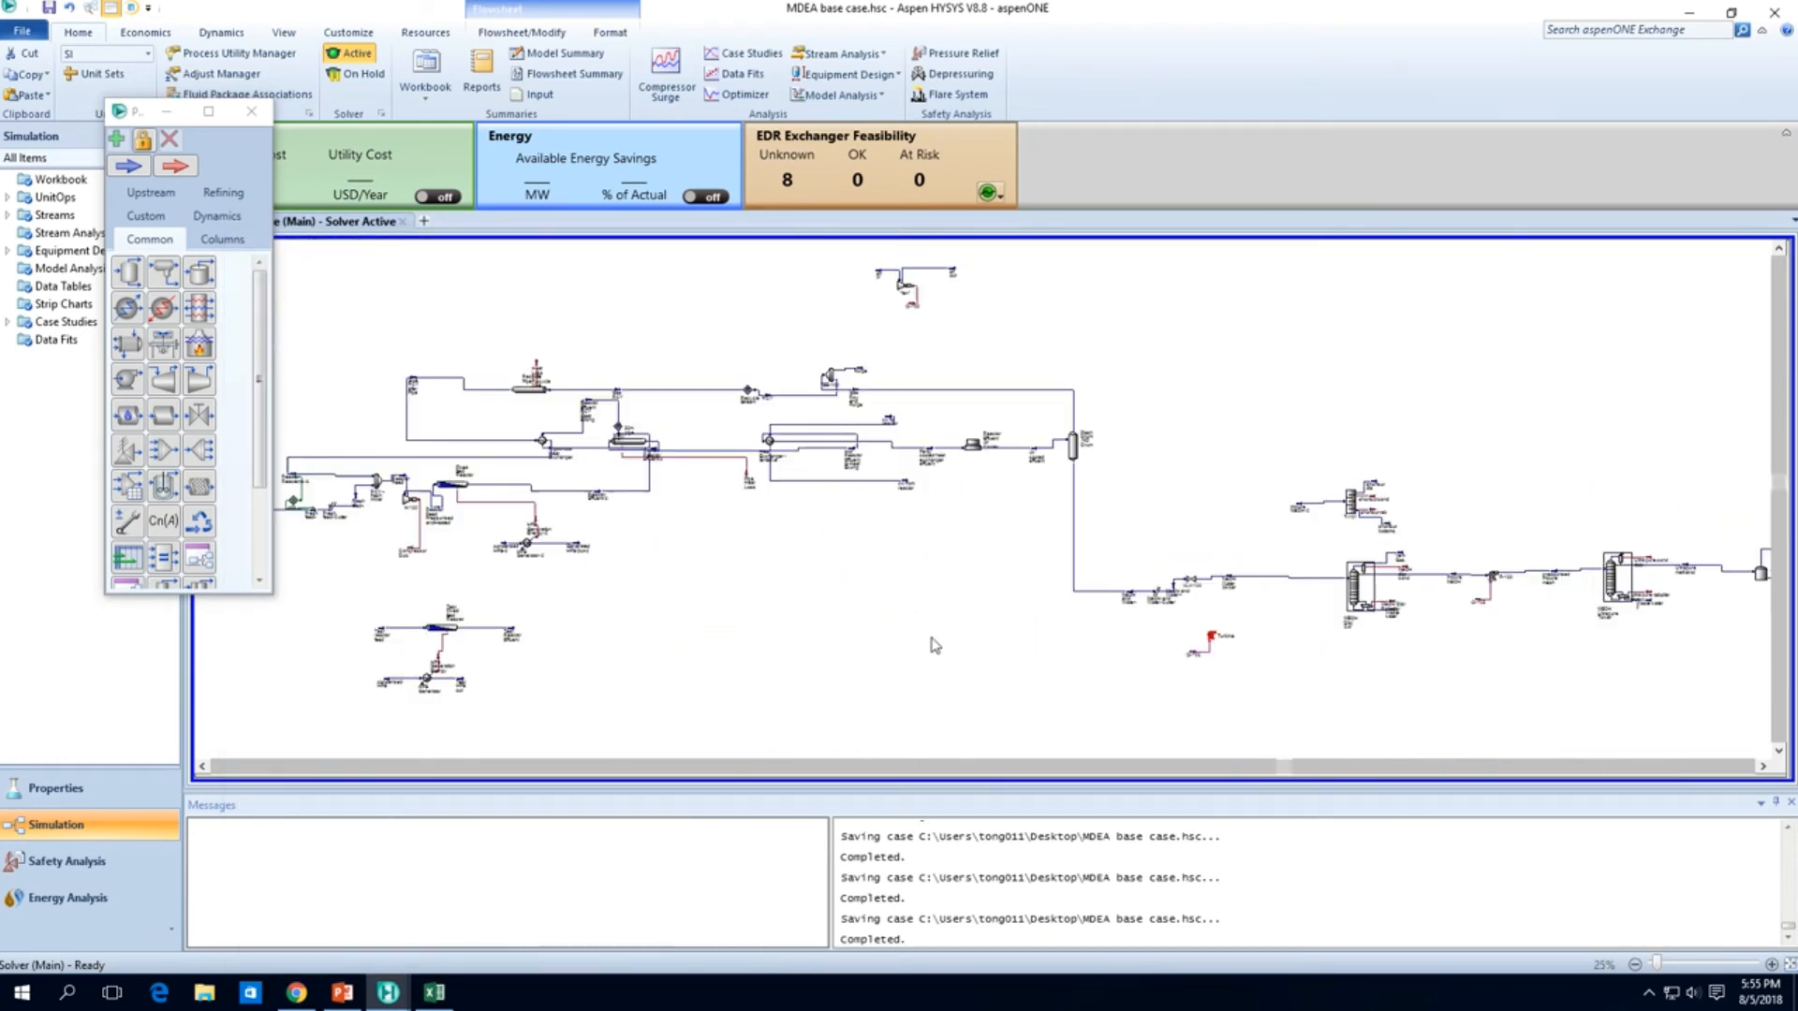
scroll(931, 638, "down", 2)
key("Left")
key("Left")
key("Down")
scroll(958, 662, "down", 2)
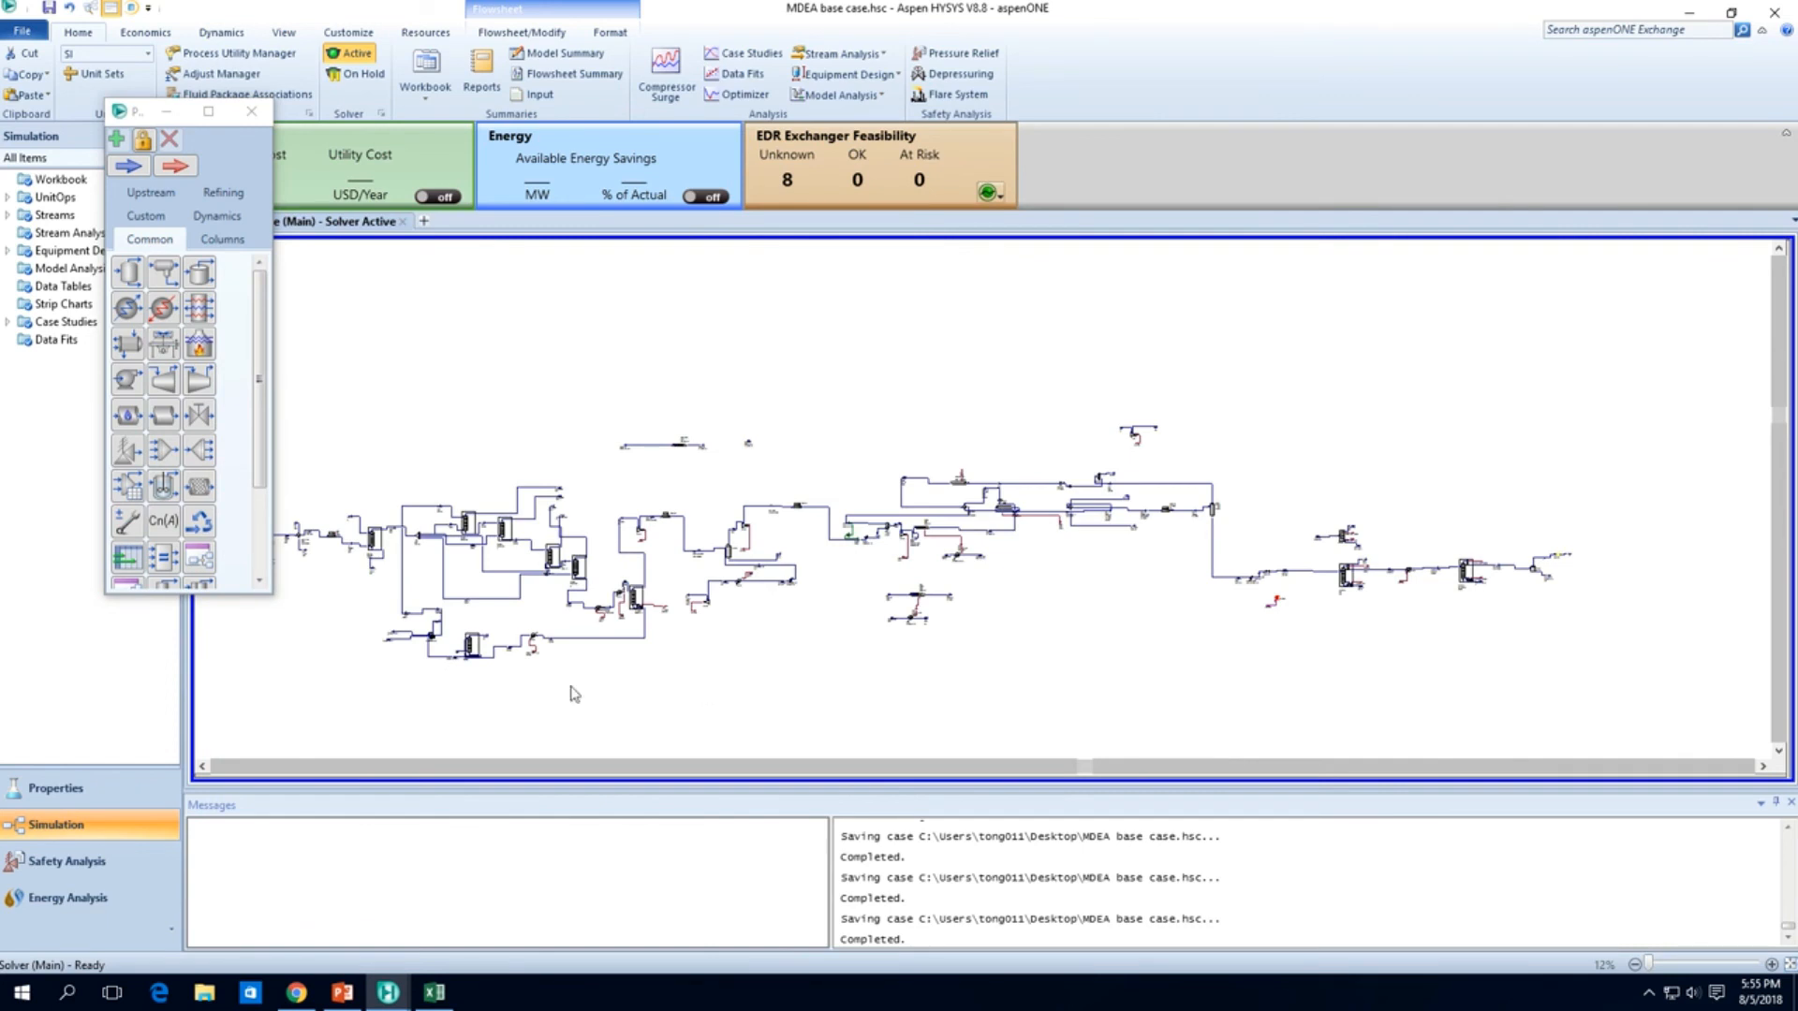
scroll(403, 724, "down", 1)
key("Down")
key("Down")
key("Left")
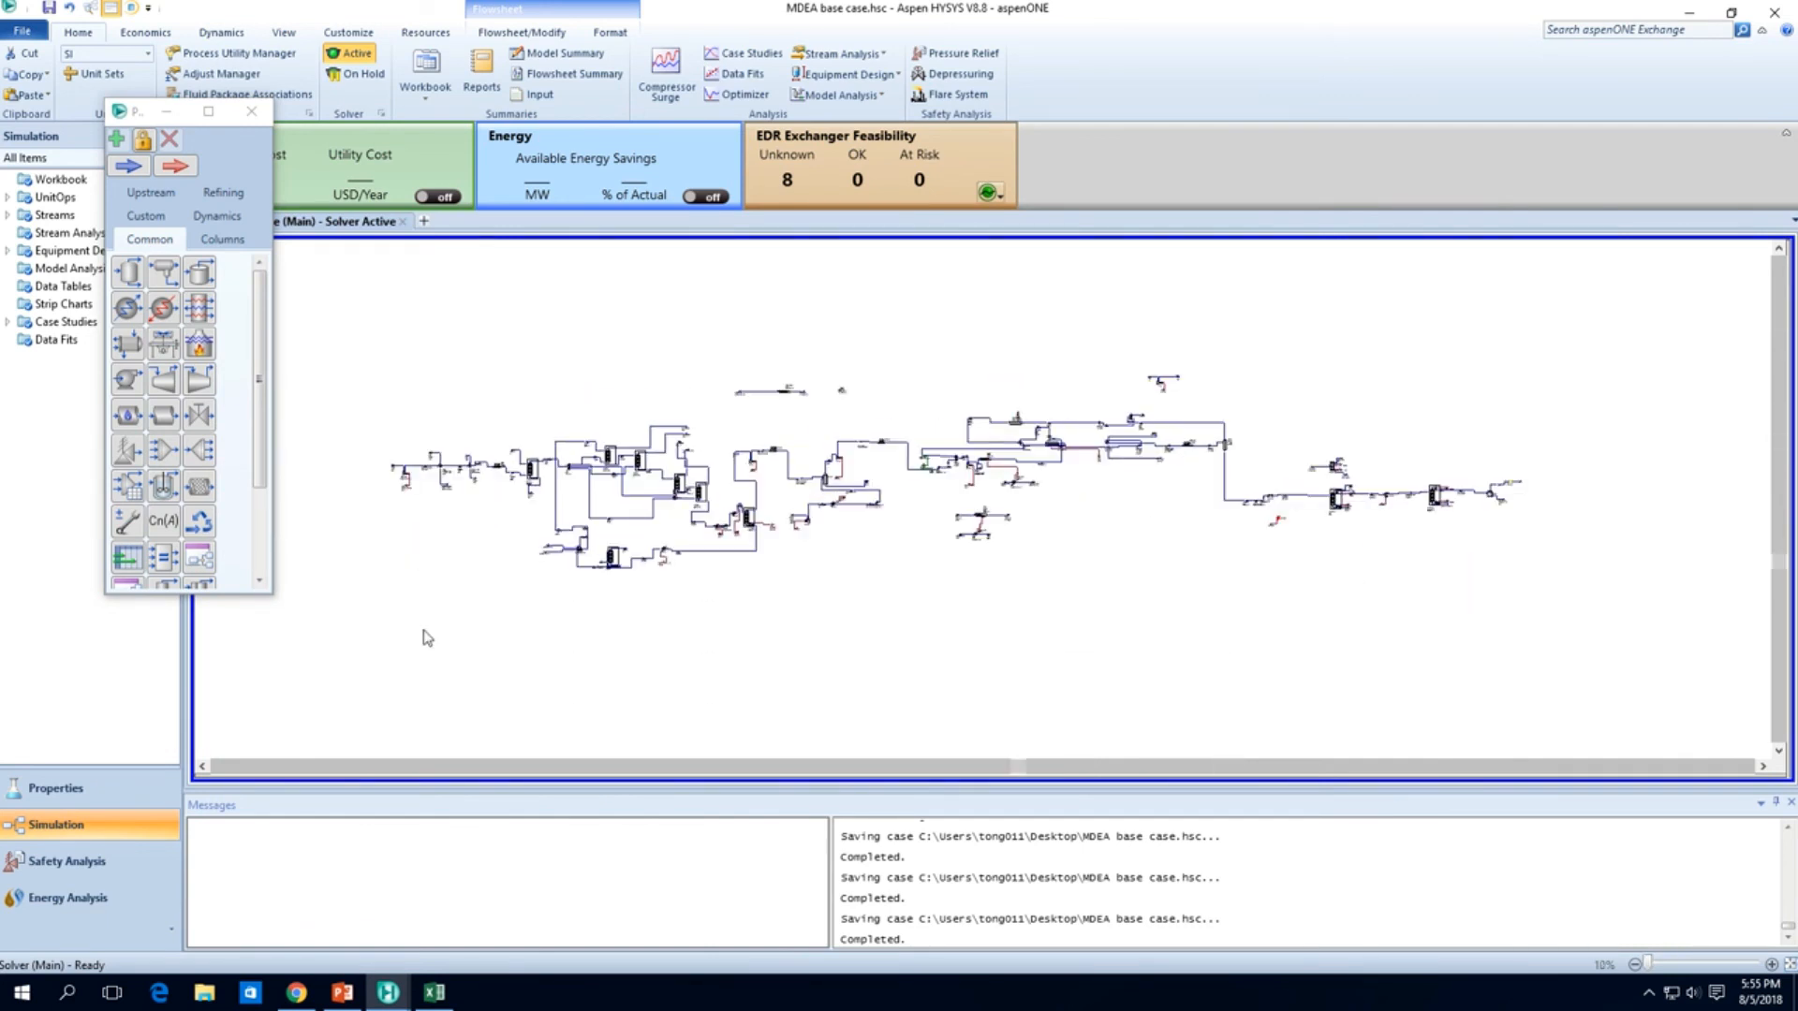
left_click_drag(341, 658, 1715, 361)
left_click(1274, 621)
left_click_drag(731, 400, 878, 348)
scroll(866, 403, "up", 3)
scroll(822, 311, "up", 1)
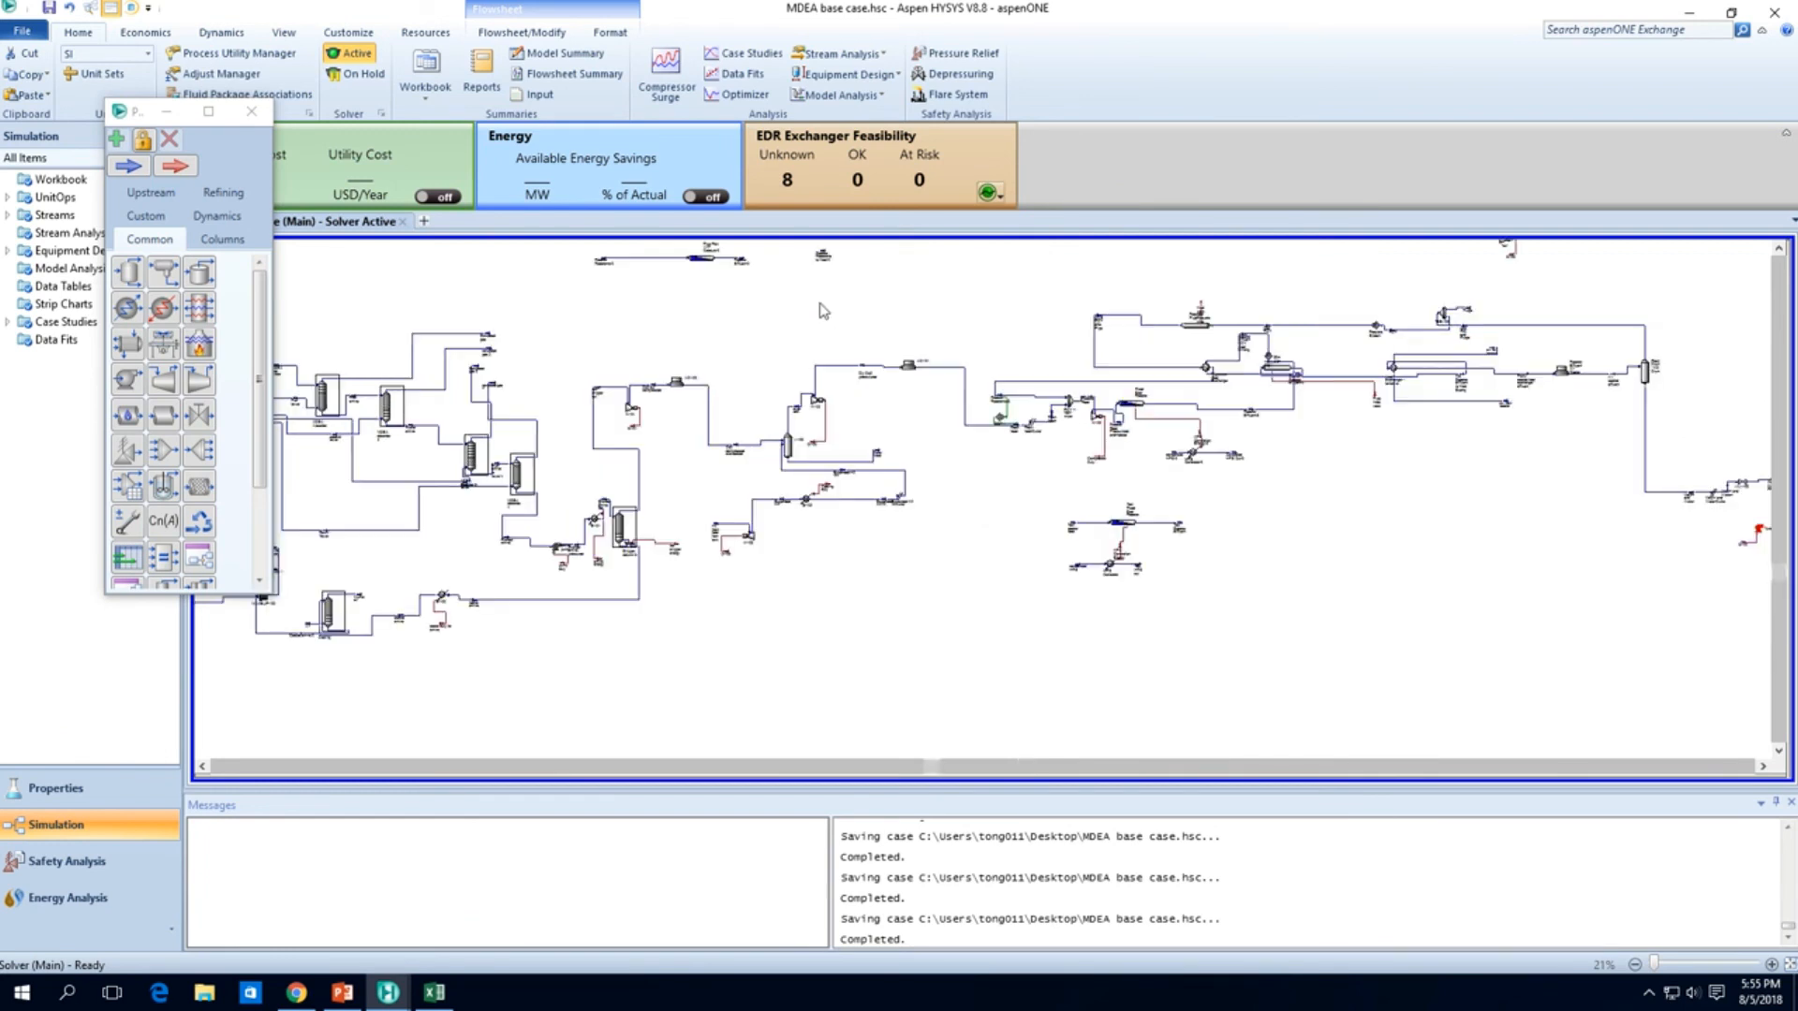
key("Left")
key("Up")
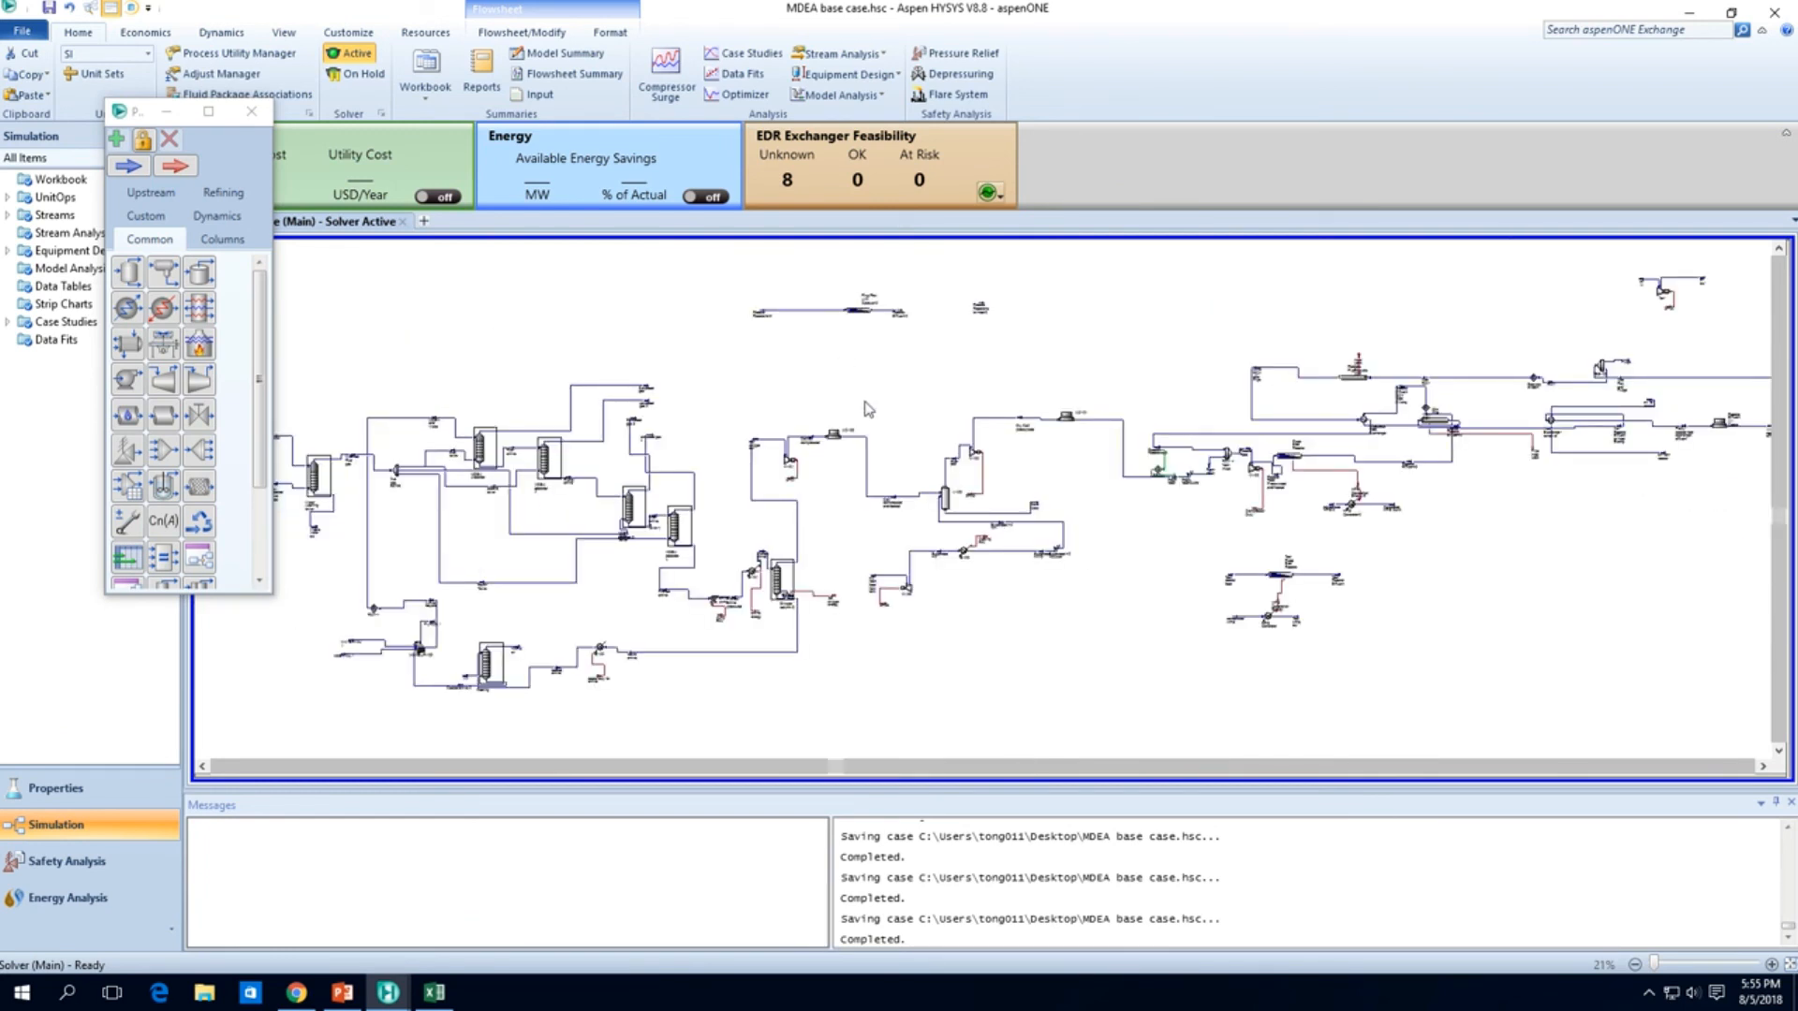